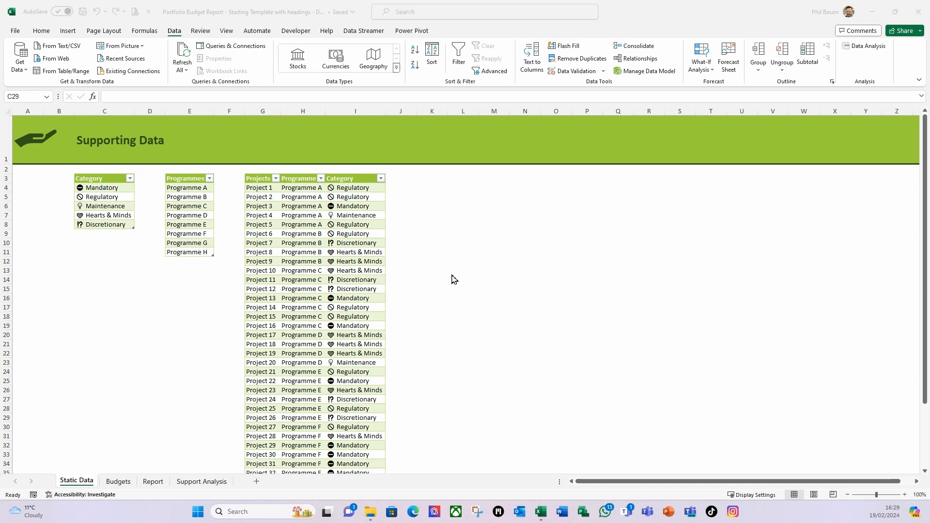
# Look through the Budgets, Report and Support Analysis worksheets of the portfolio budget template
pyautogui.click(118, 482)
pyautogui.click(153, 481)
pyautogui.click(201, 482)
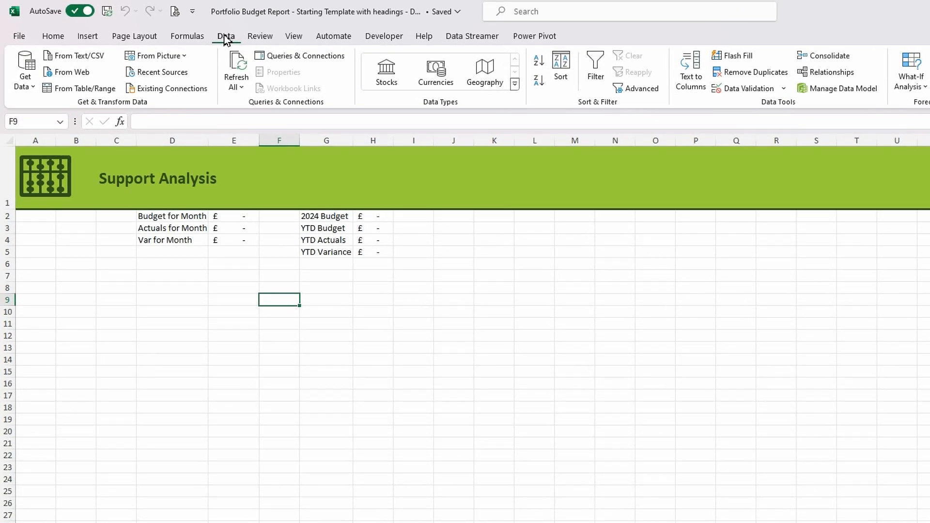
# Import the Monthly Actuals - Location 1 folder as a data source and open it for transformation in Power Query
pyautogui.click(32, 92)
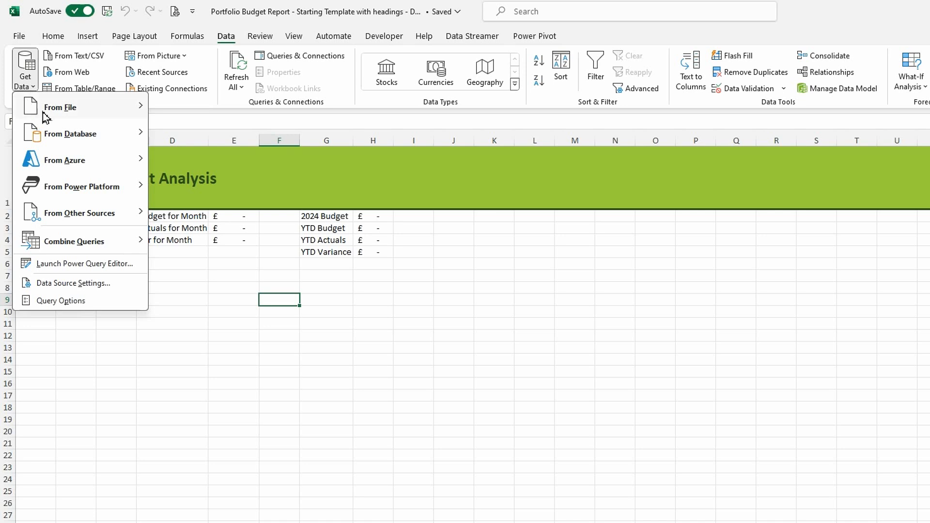
pyautogui.moveTo(49, 109)
pyautogui.click(214, 239)
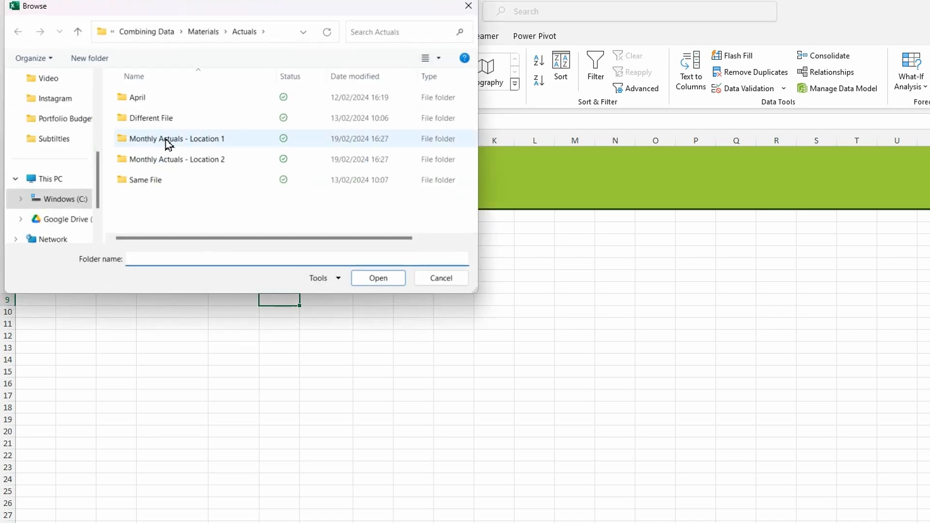
pyautogui.doubleClick(174, 140)
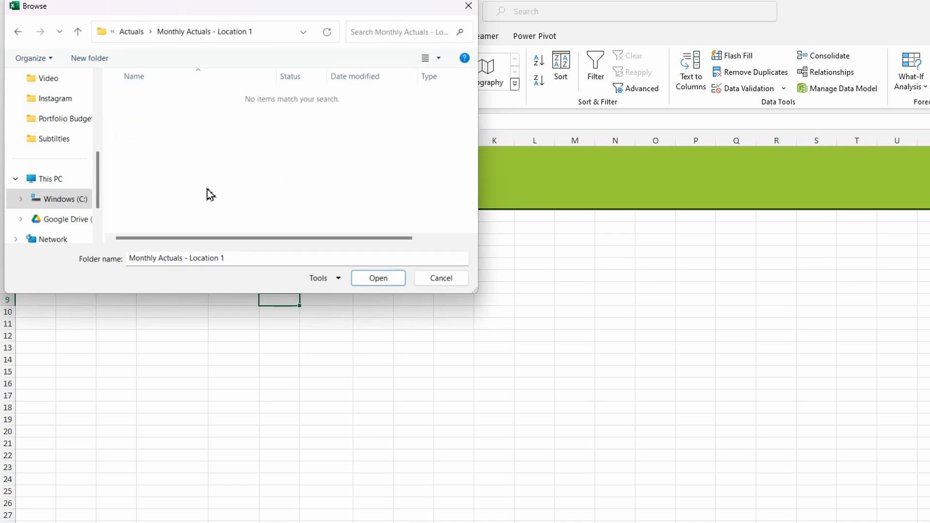
pyautogui.click(373, 283)
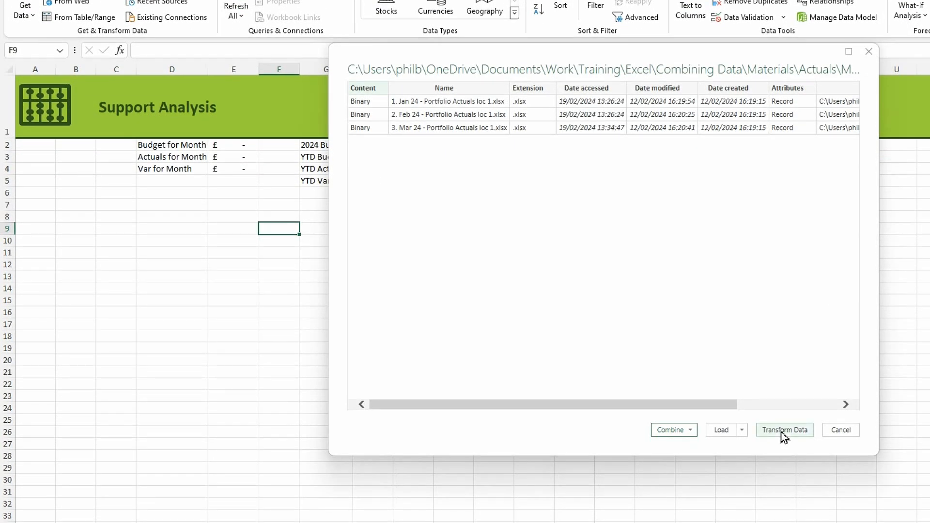
pyautogui.click(783, 431)
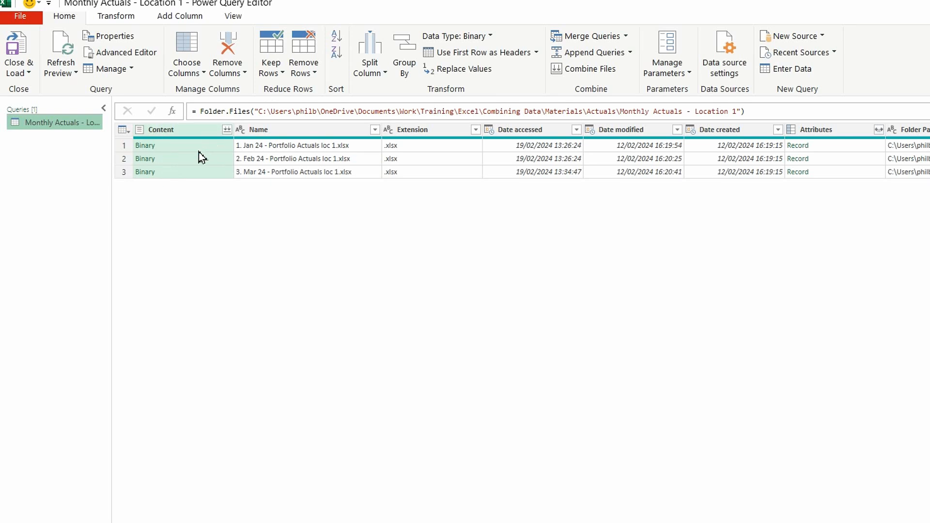
# Remove all columns except Content from the Location 1 query and combine its files using Sheet 1
pyautogui.click(244, 75)
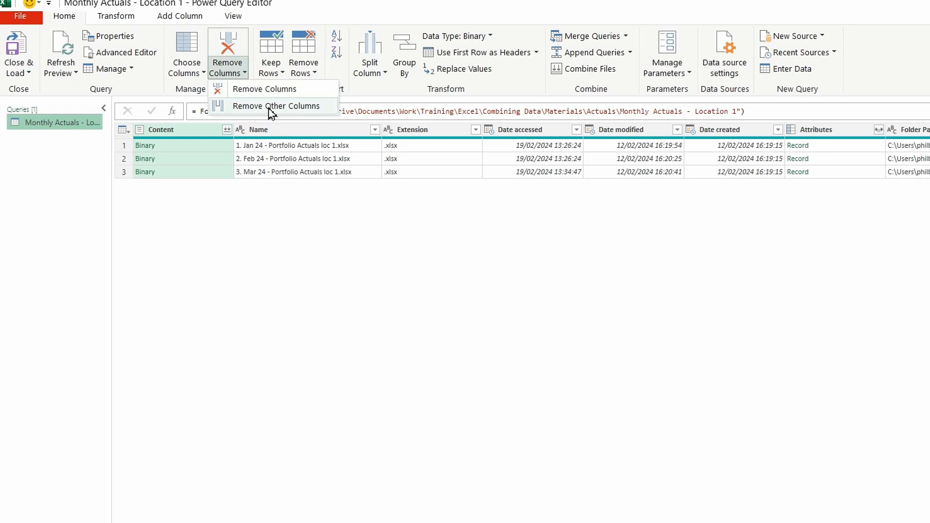
pyautogui.click(237, 104)
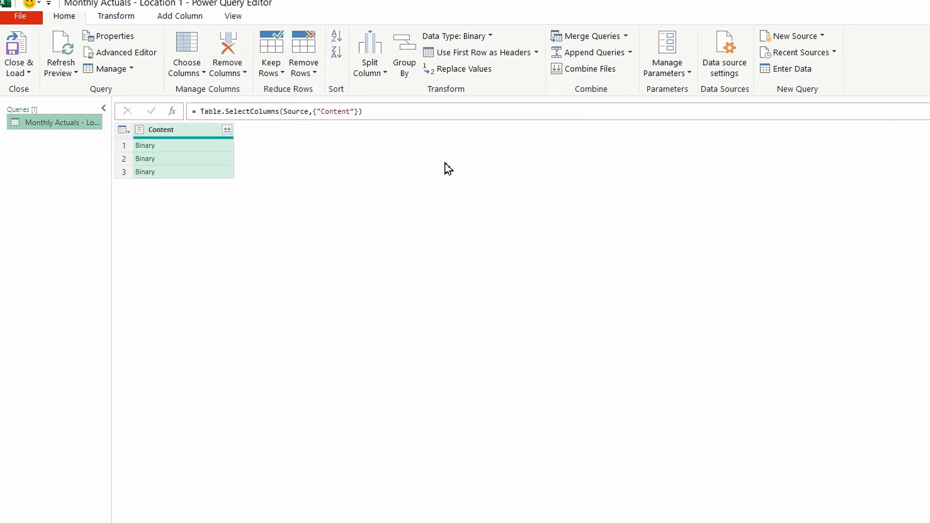
pyautogui.click(227, 131)
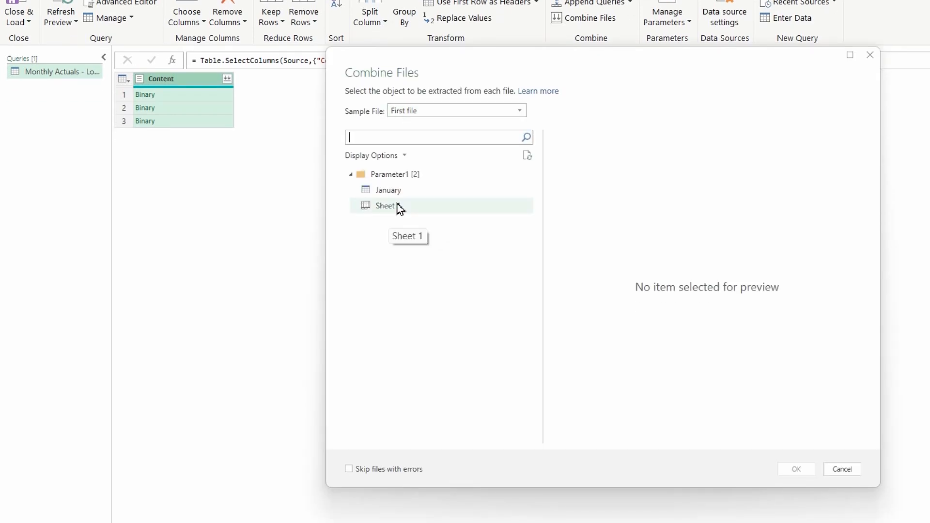
pyautogui.click(385, 207)
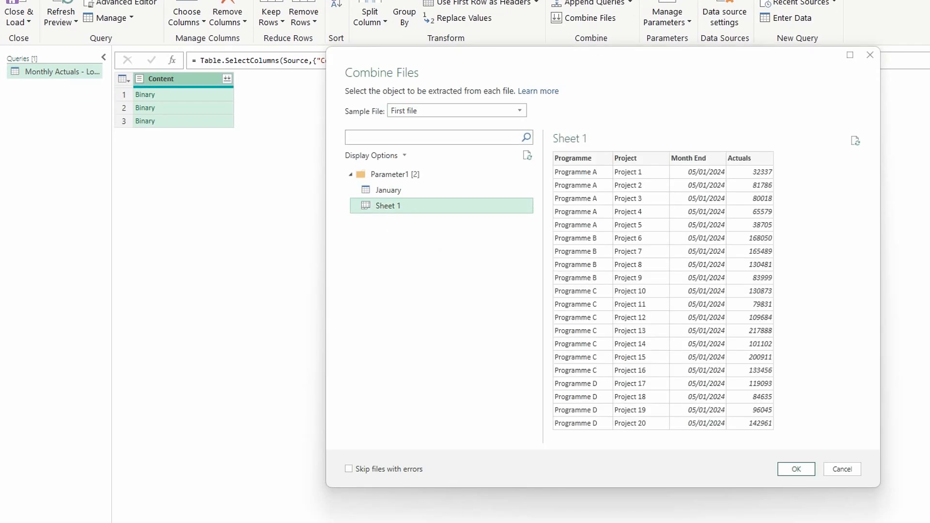
pyautogui.click(796, 470)
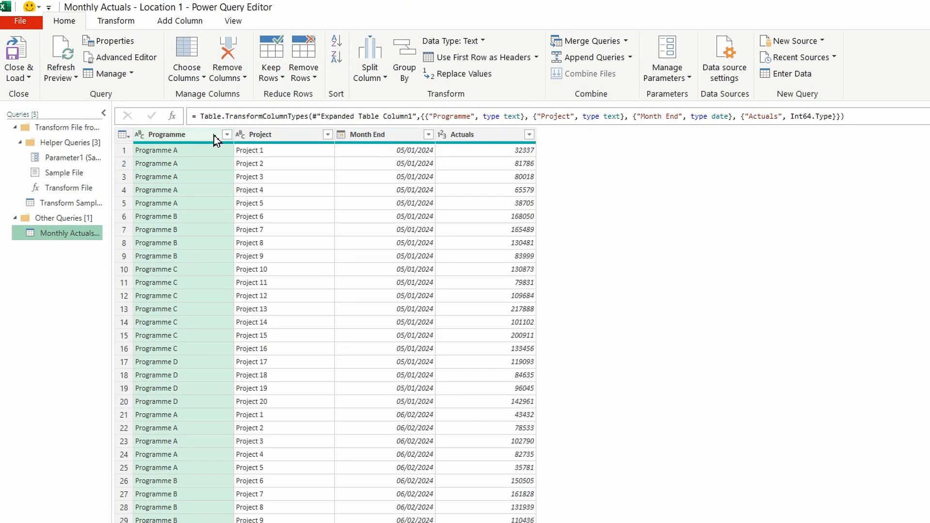
# Change the Actuals column of the Location 1 query to the Currency data type, replacing the current conversion
pyautogui.click(461, 139)
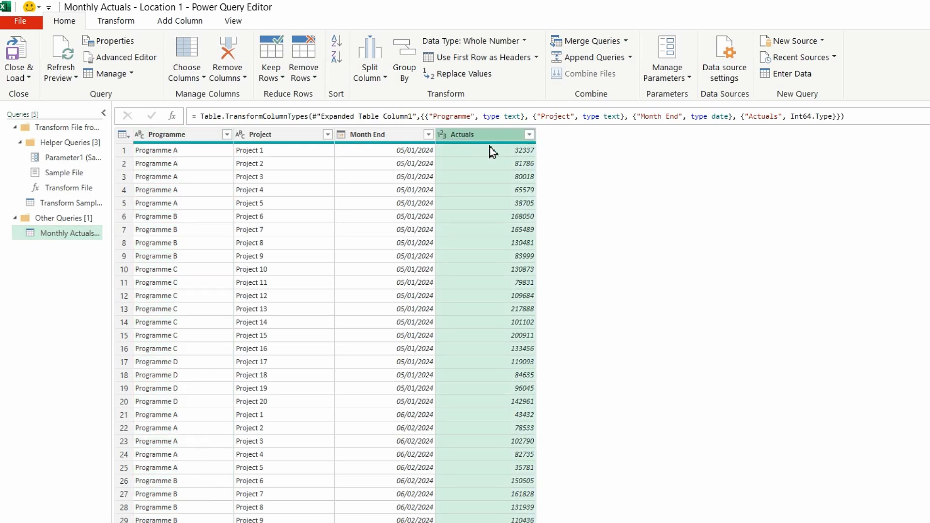
pyautogui.click(525, 41)
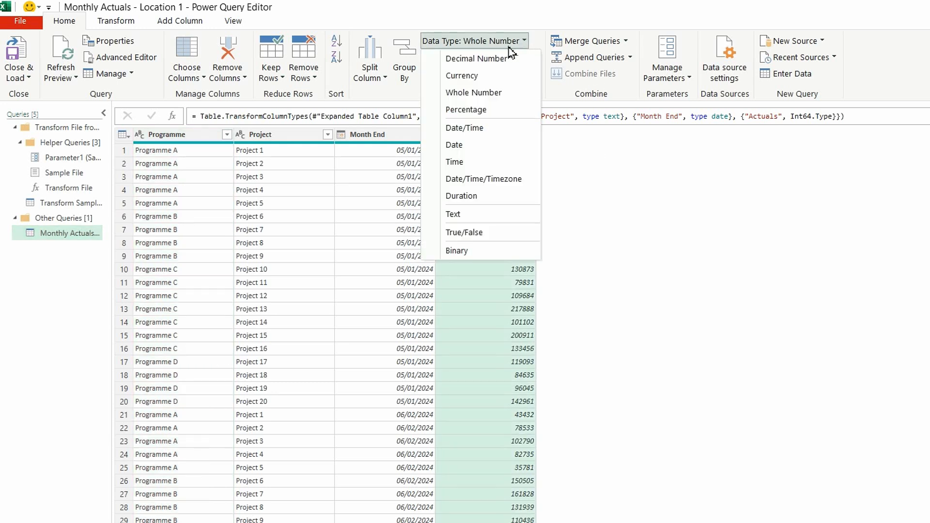
pyautogui.click(474, 77)
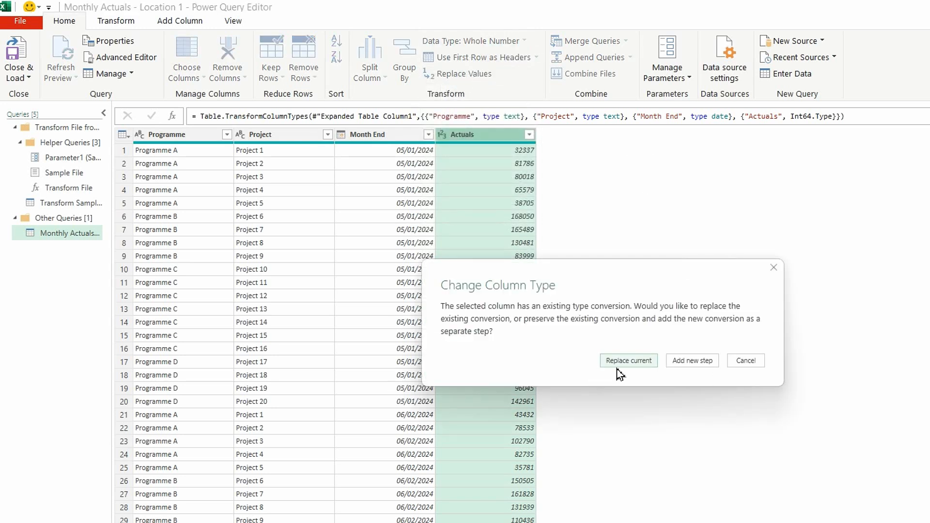
pyautogui.click(630, 361)
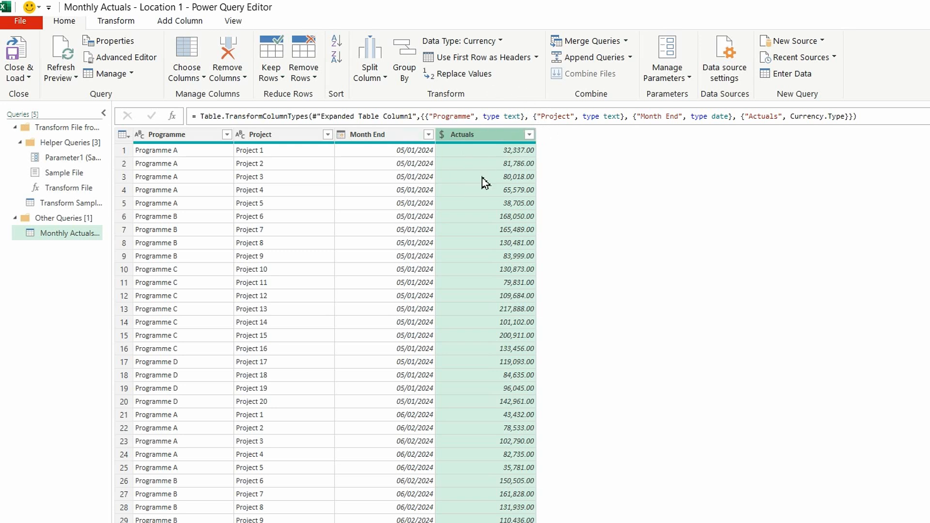
# Close the query editor and load the Monthly Actuals - Location 1 query as a connection only
pyautogui.click(28, 78)
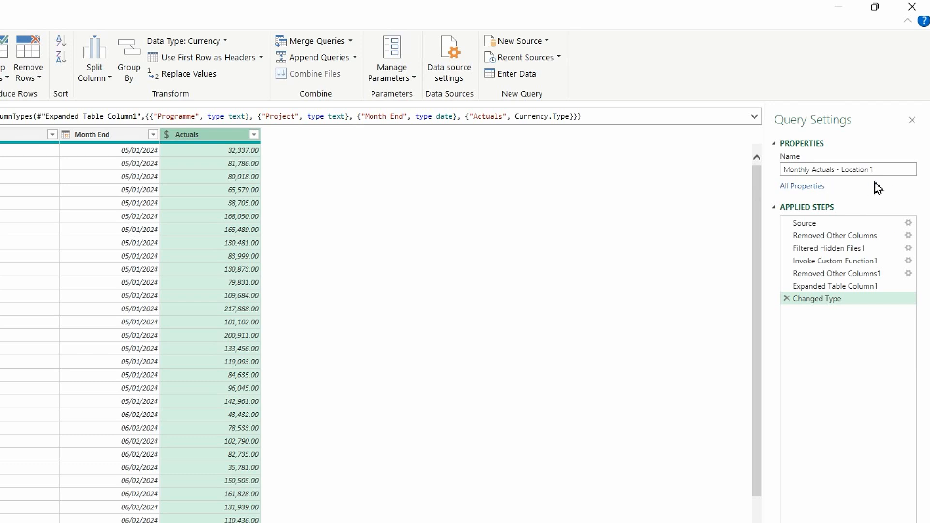
pyautogui.click(20, 73)
pyautogui.click(70, 112)
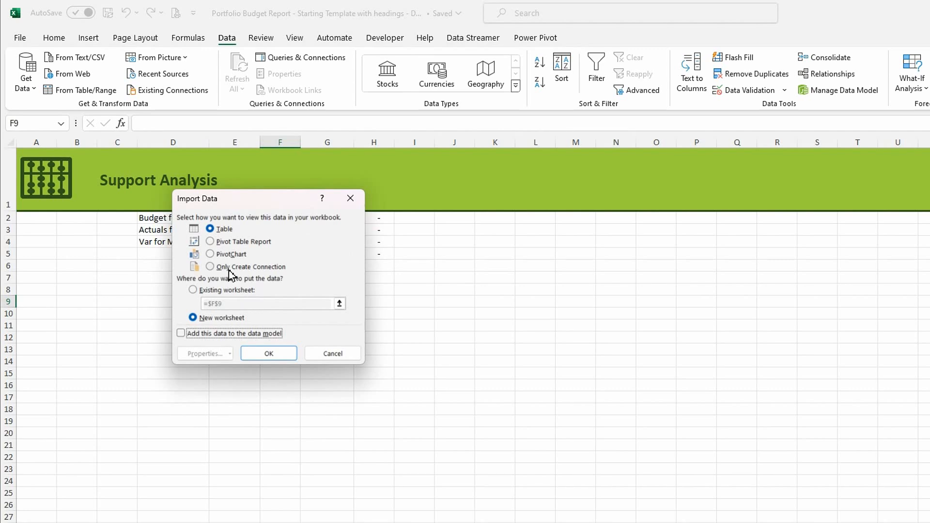
pyautogui.click(220, 273)
pyautogui.click(271, 355)
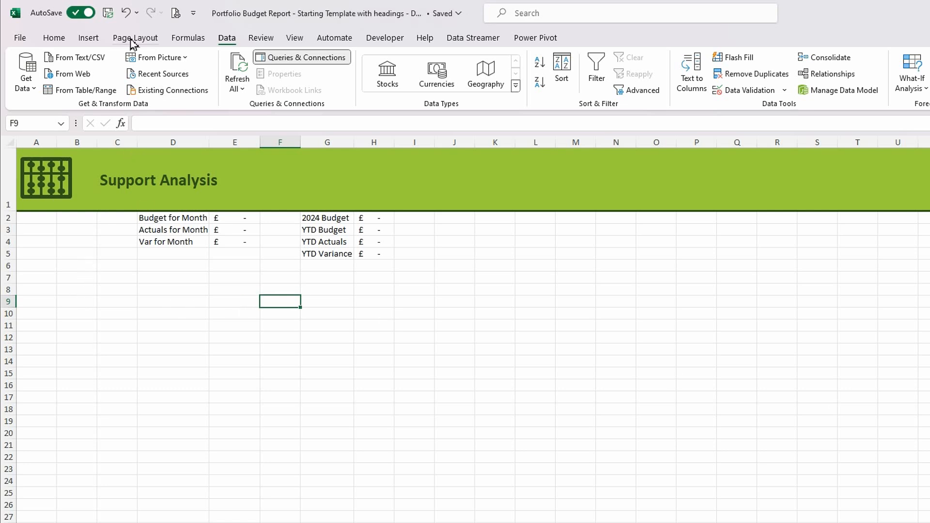
# Import the Monthly Actuals - Location 2 folder as a data source and open it for transformation in Power Query
pyautogui.click(35, 89)
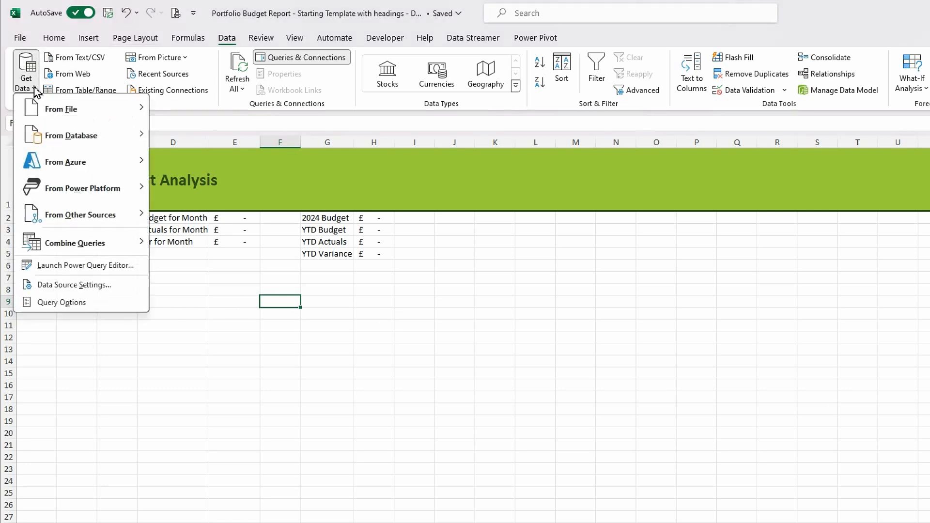
pyautogui.moveTo(35, 113)
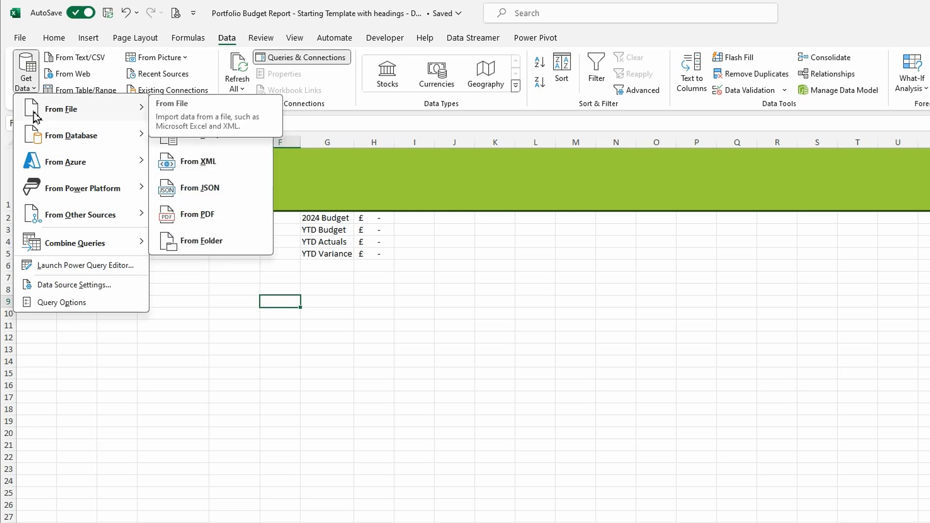
pyautogui.click(211, 243)
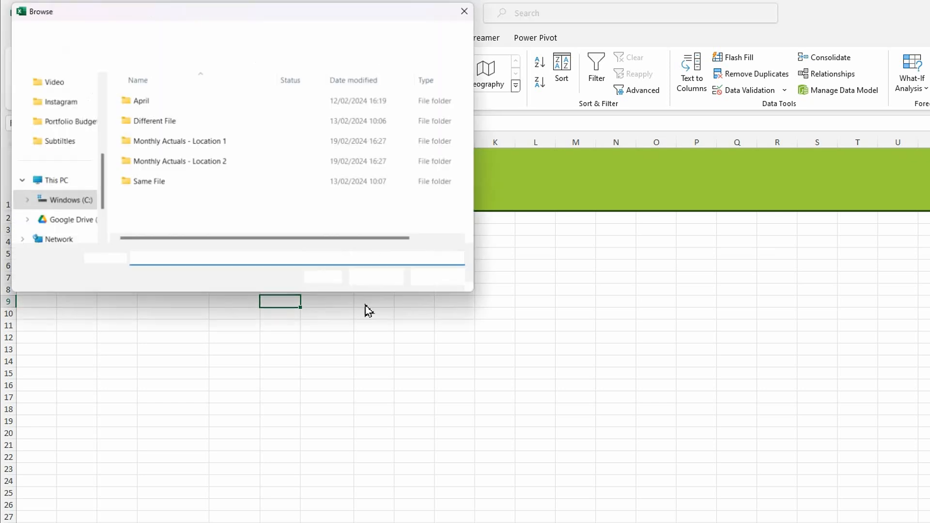
pyautogui.doubleClick(172, 164)
pyautogui.click(374, 284)
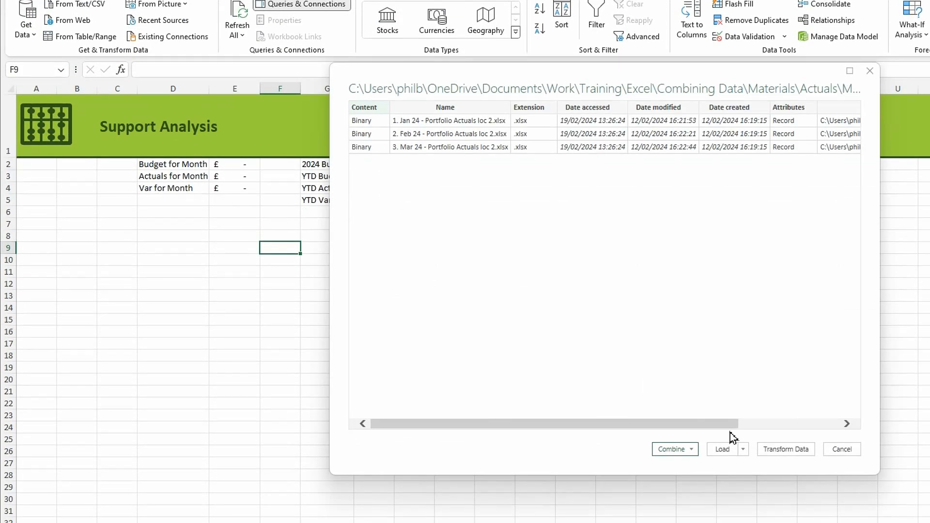
pyautogui.click(779, 450)
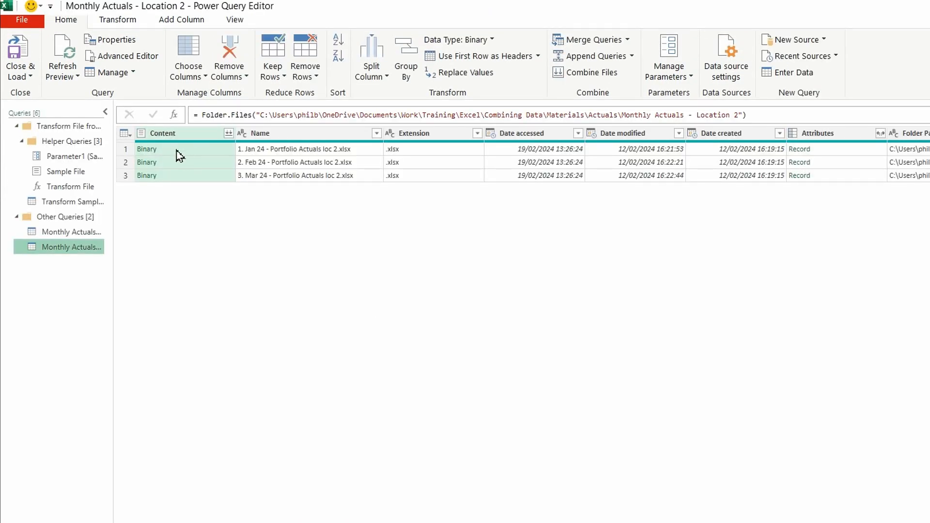
# Remove all columns except Content from the Location 2 query and combine its files using Sheet 1
pyautogui.click(246, 78)
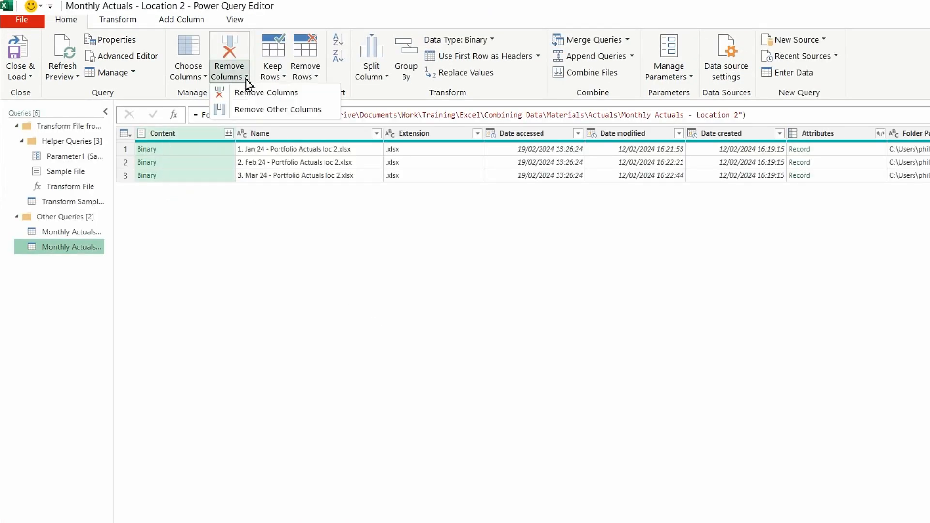
pyautogui.click(285, 111)
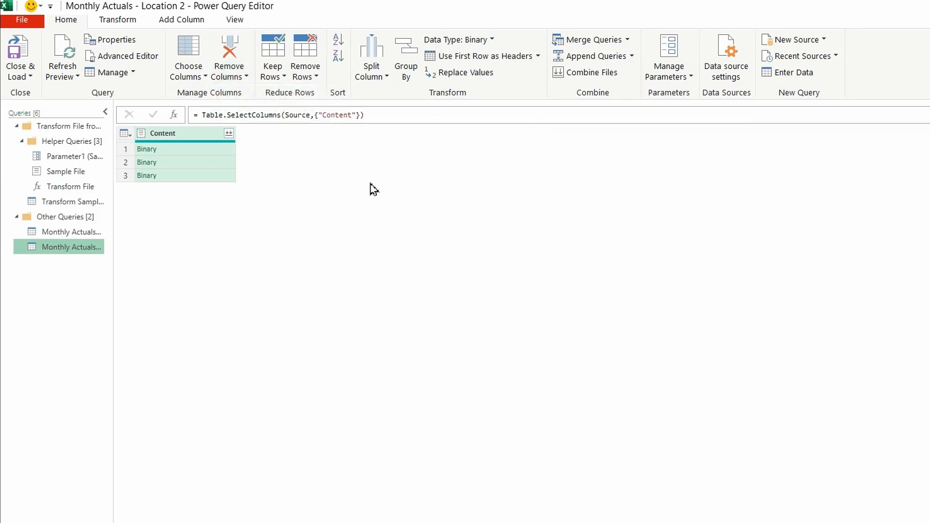
pyautogui.click(228, 135)
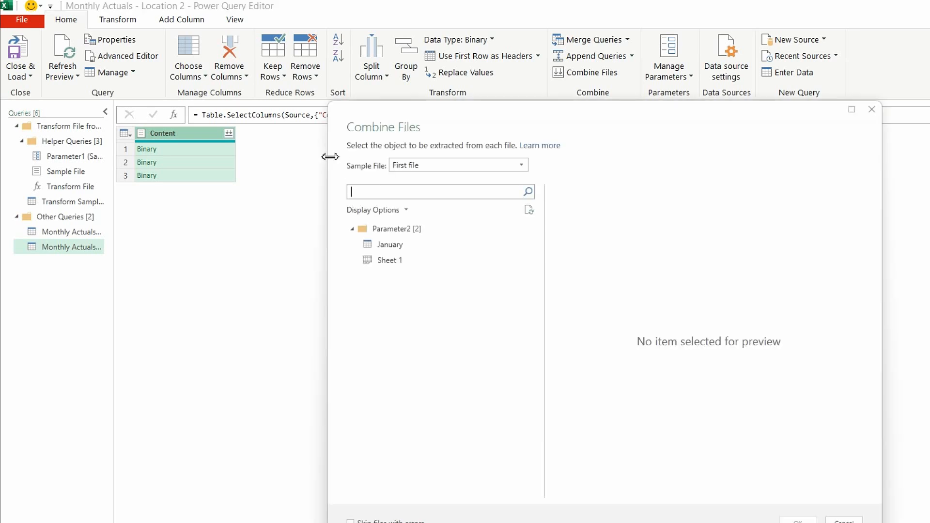
pyautogui.click(391, 223)
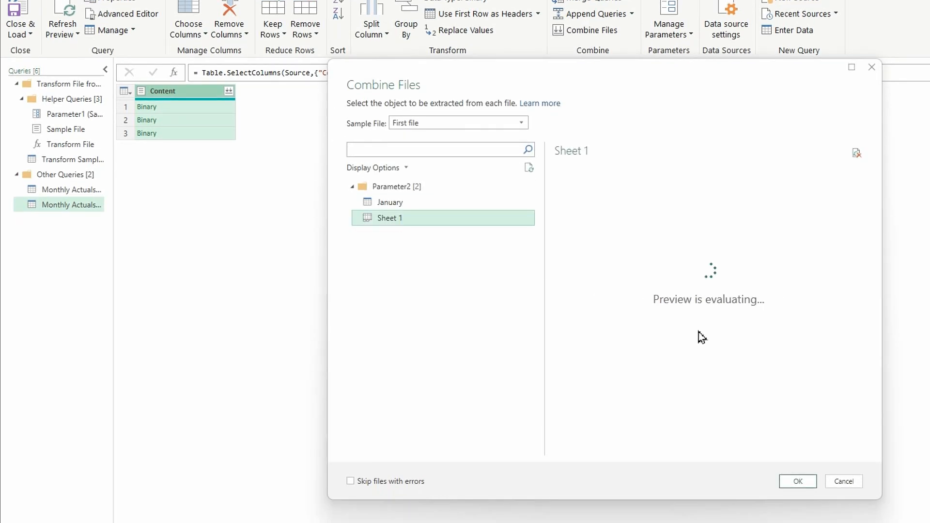
pyautogui.click(798, 483)
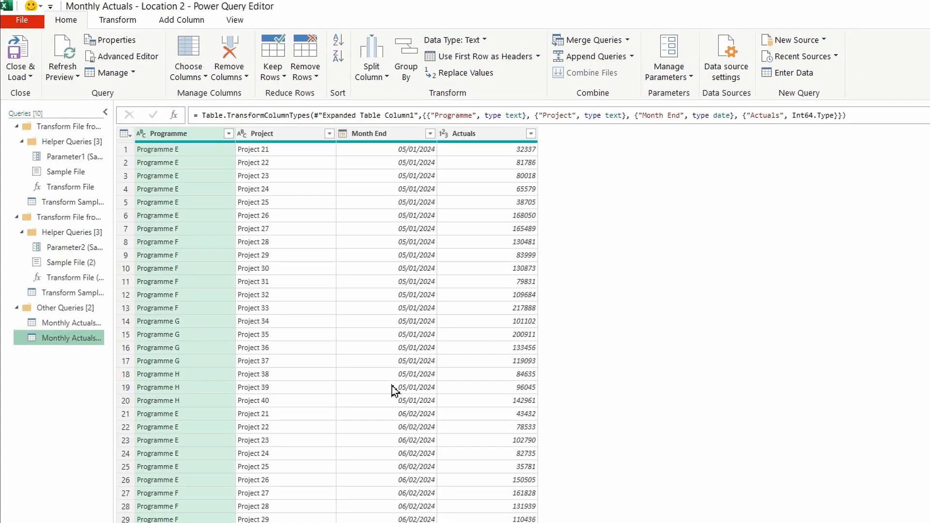
# Change the Actuals column of the Location 2 query to the Currency data type, replacing the current conversion
pyautogui.click(479, 138)
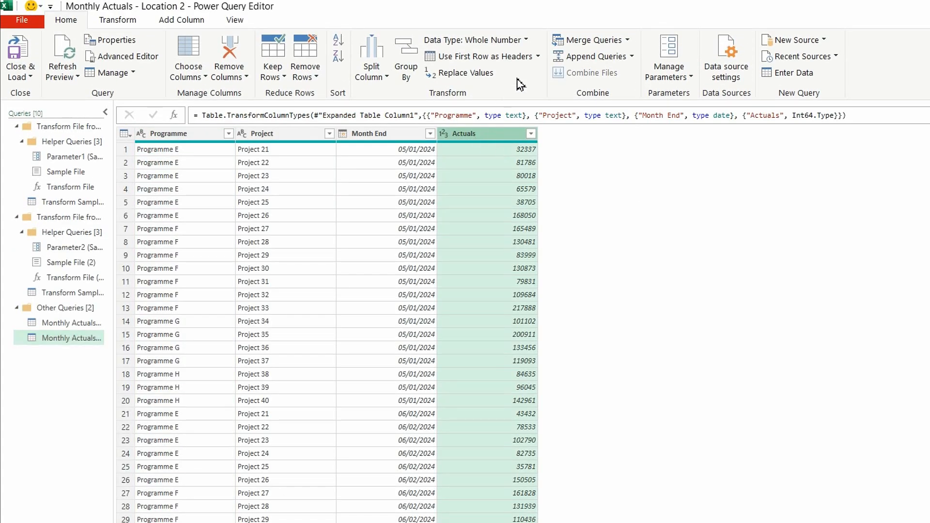
pyautogui.click(526, 39)
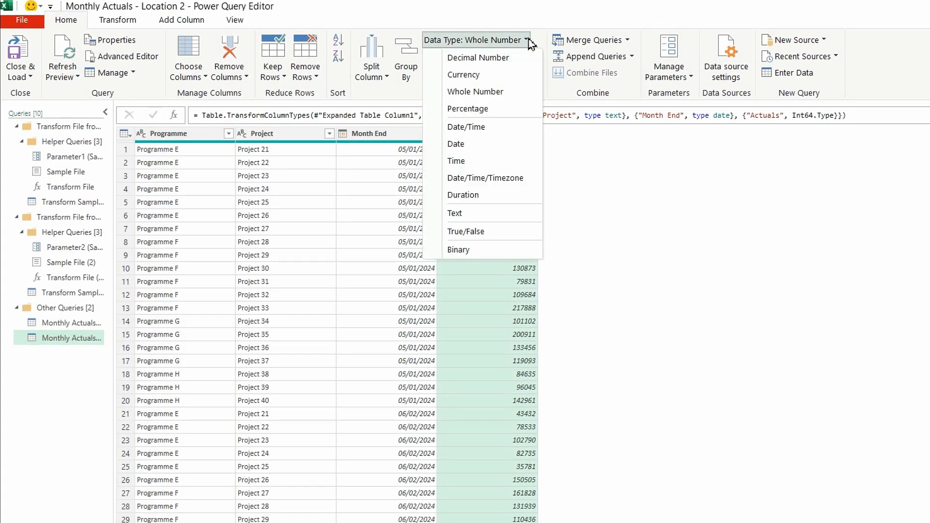
pyautogui.click(473, 77)
pyautogui.click(626, 365)
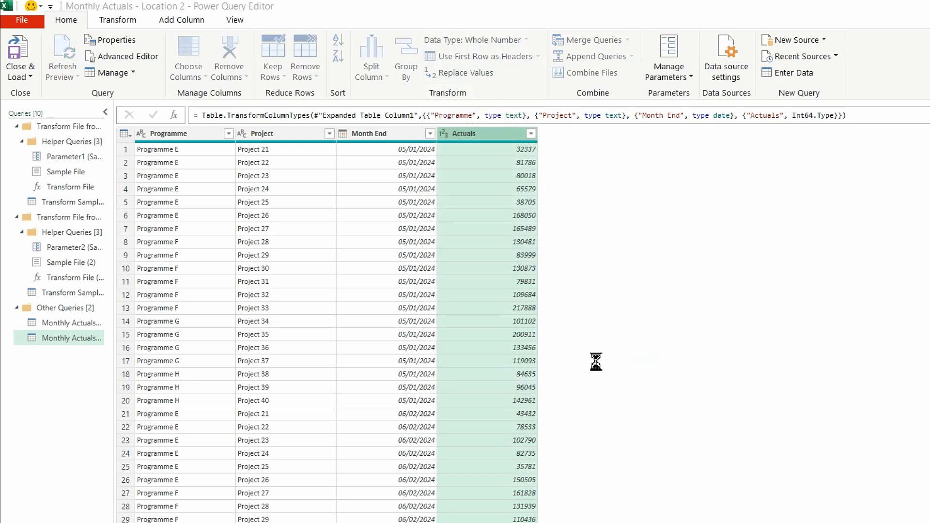
# Close the query editor and load the Monthly Actuals - Location 2 query as a connection only
pyautogui.click(31, 77)
pyautogui.click(54, 111)
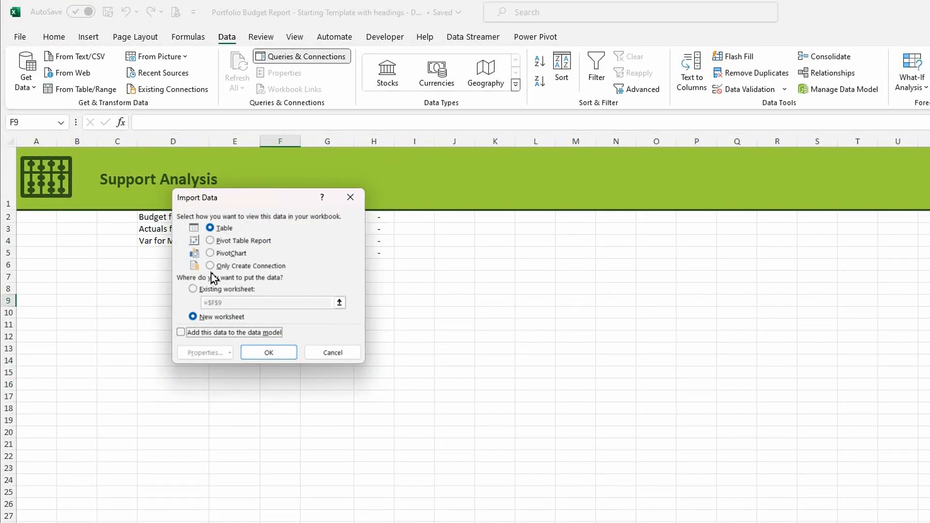
pyautogui.click(223, 266)
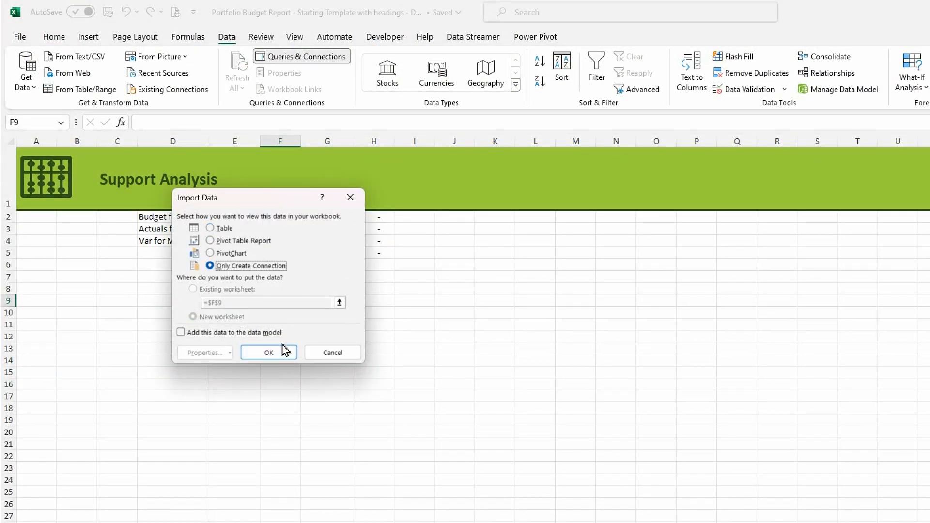
pyautogui.click(272, 355)
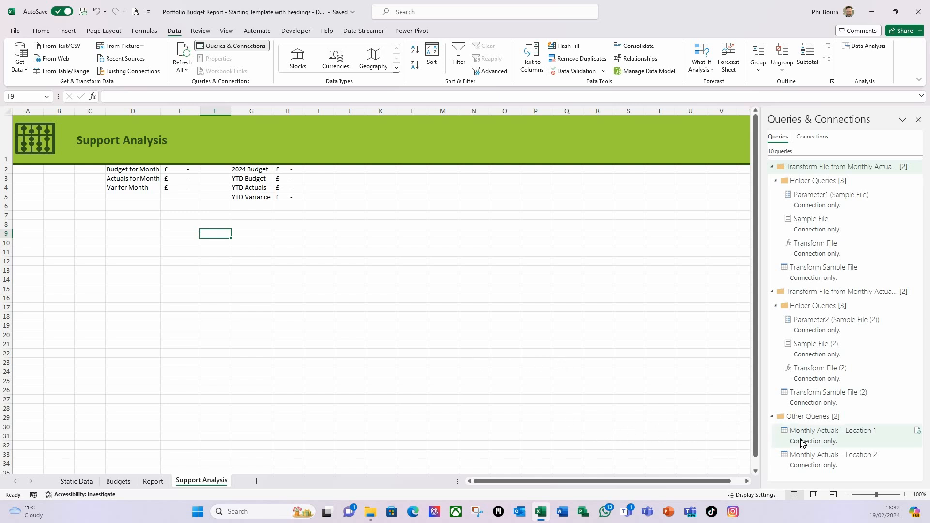
pyautogui.moveTo(809, 438)
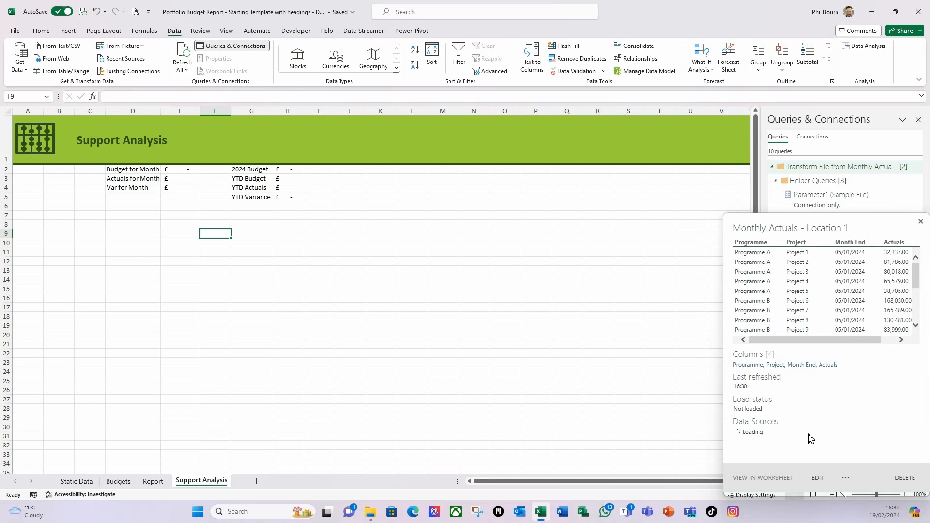
# Edit the Monthly Actuals - Location 1 query and append Monthly Actuals - Location 2 to it as a new query
pyautogui.click(817, 478)
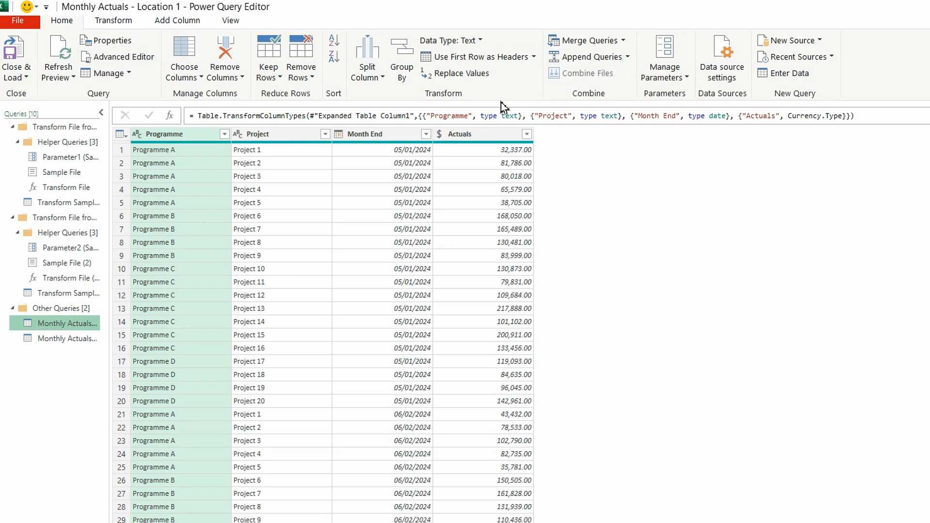
pyautogui.click(627, 56)
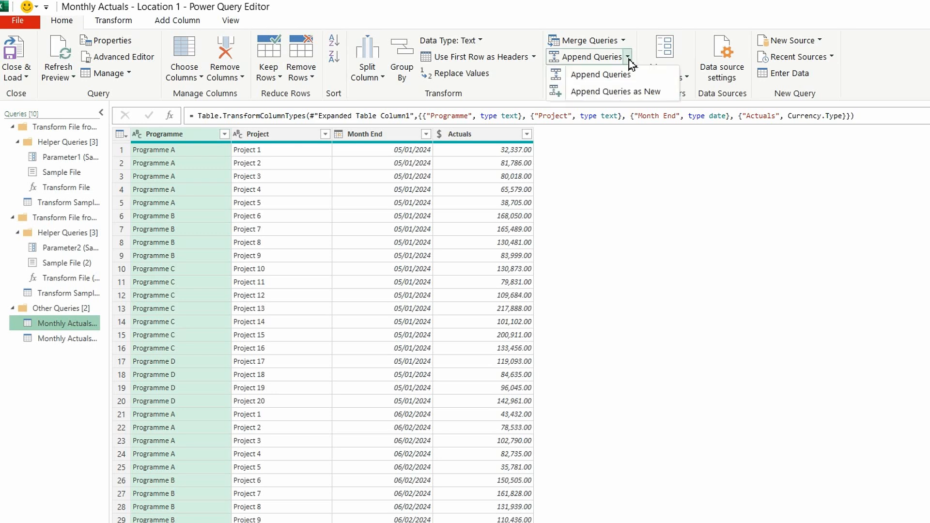
pyautogui.click(639, 90)
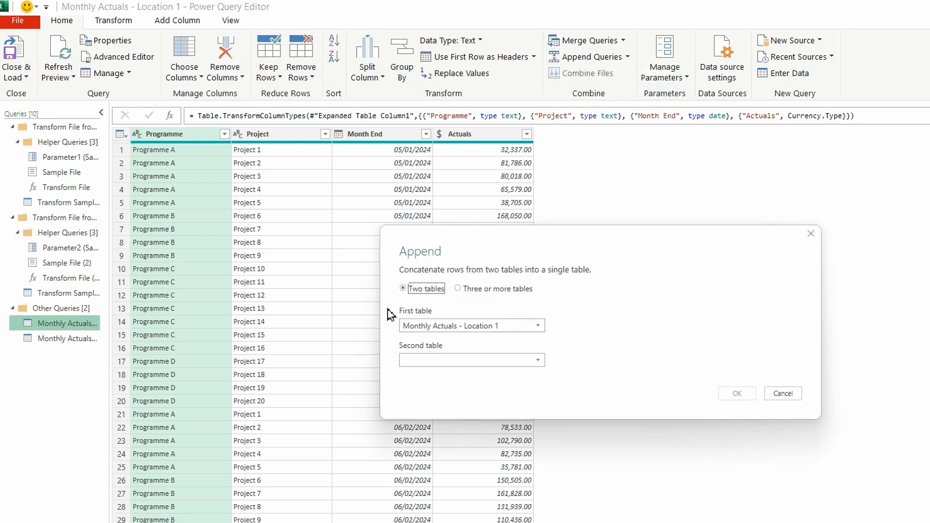
pyautogui.click(538, 361)
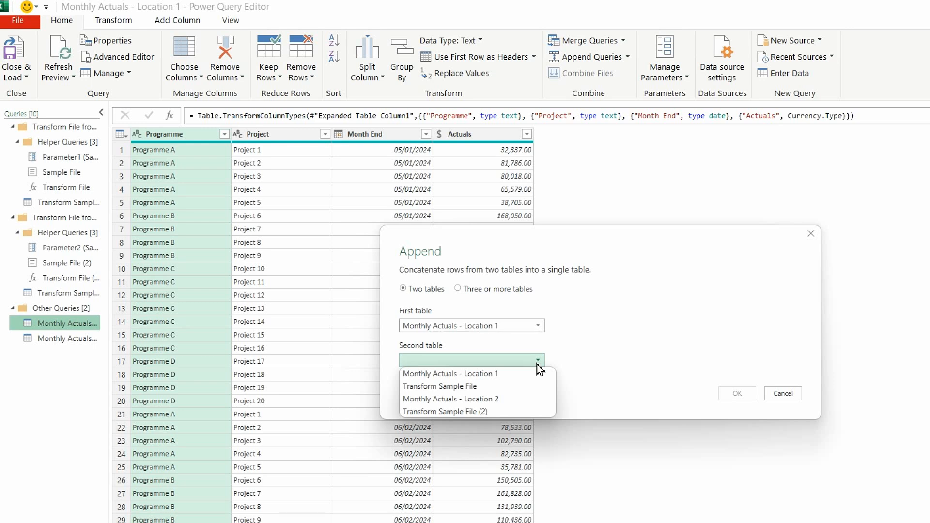
pyautogui.click(498, 402)
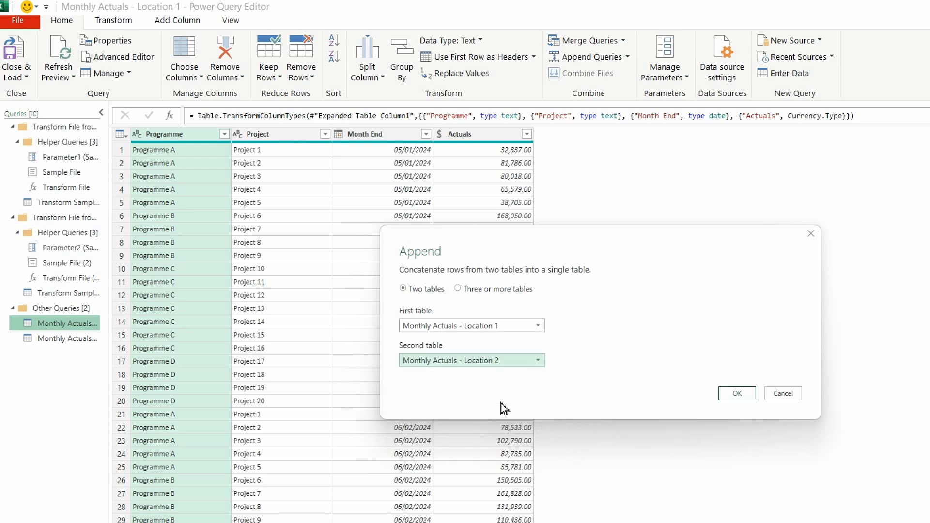
pyautogui.click(736, 393)
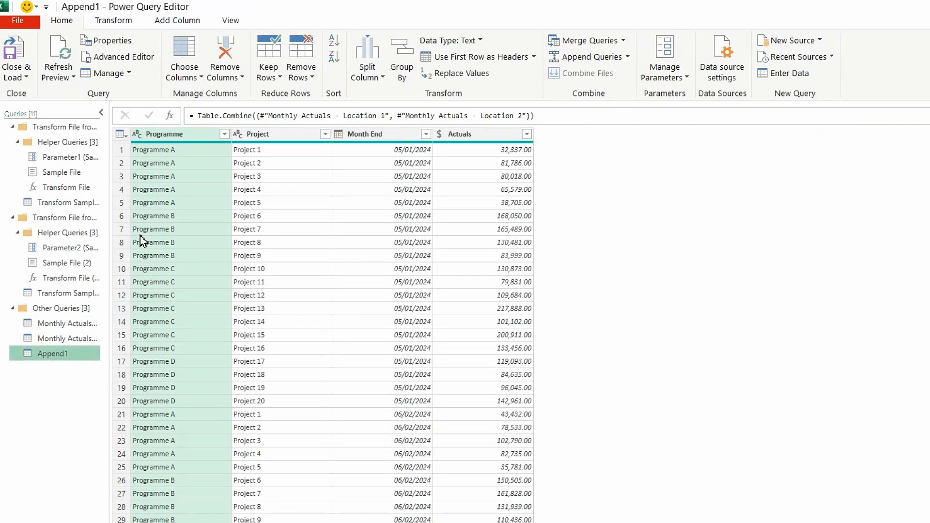
# Rename the appended query as ActualsData
pyautogui.click(905, 143)
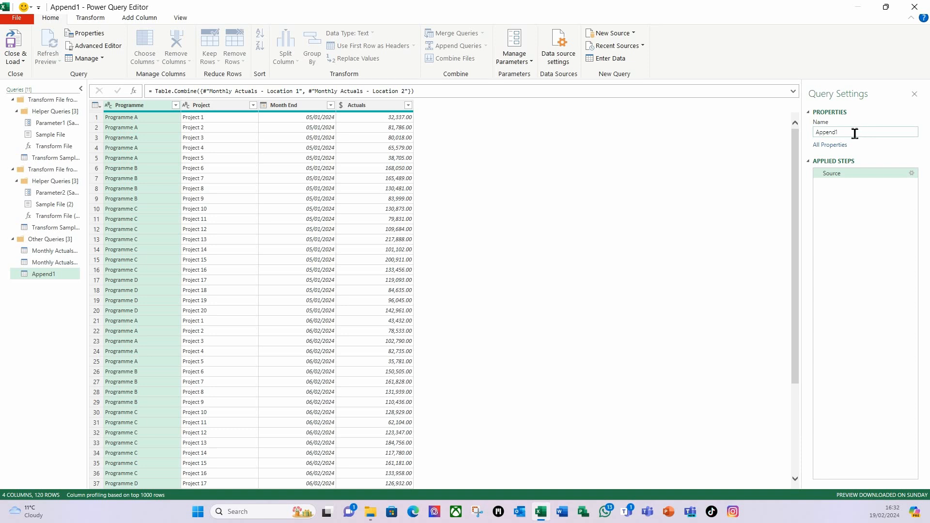
pyautogui.moveTo(855, 134); pyautogui.dragTo(799, 134)
pyautogui.write('ActualsData')
# Close the query editor and load ActualsData as a connection only, adding it to the data model
pyautogui.click(14, 61)
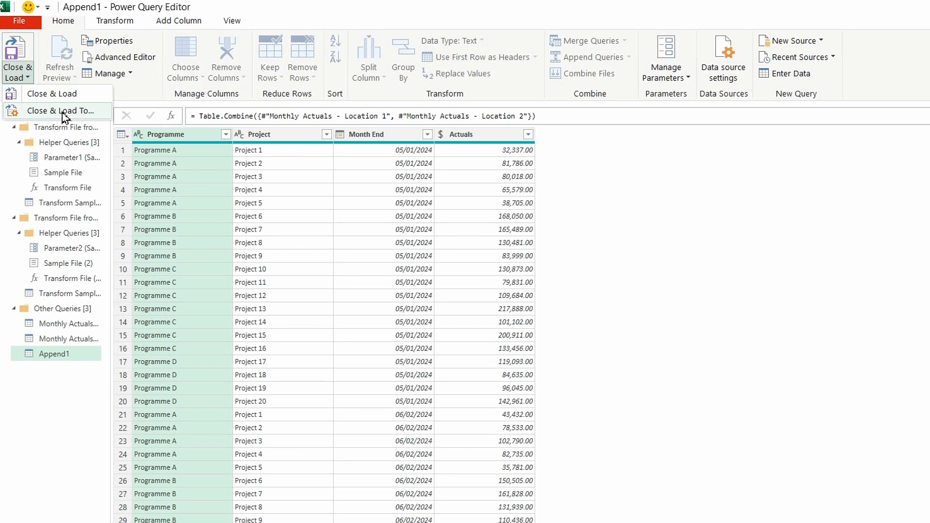
pyautogui.click(65, 113)
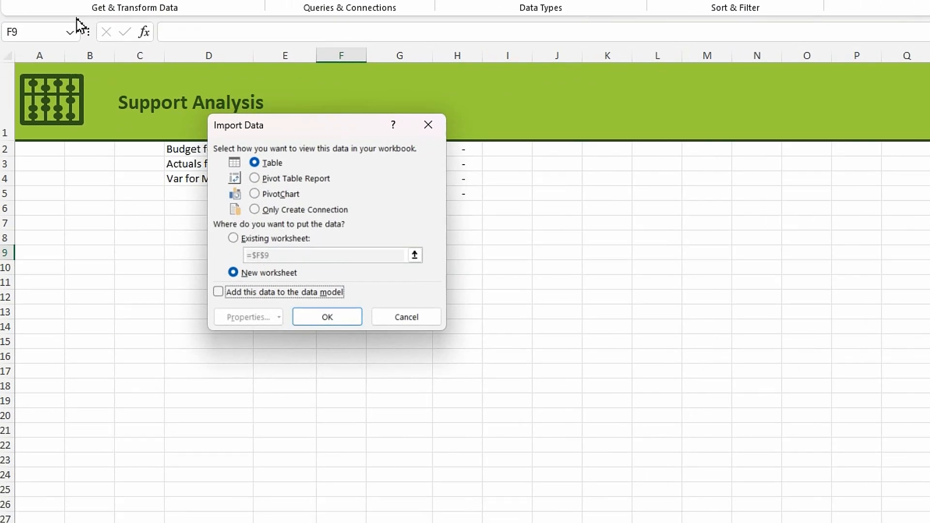
pyautogui.click(256, 209)
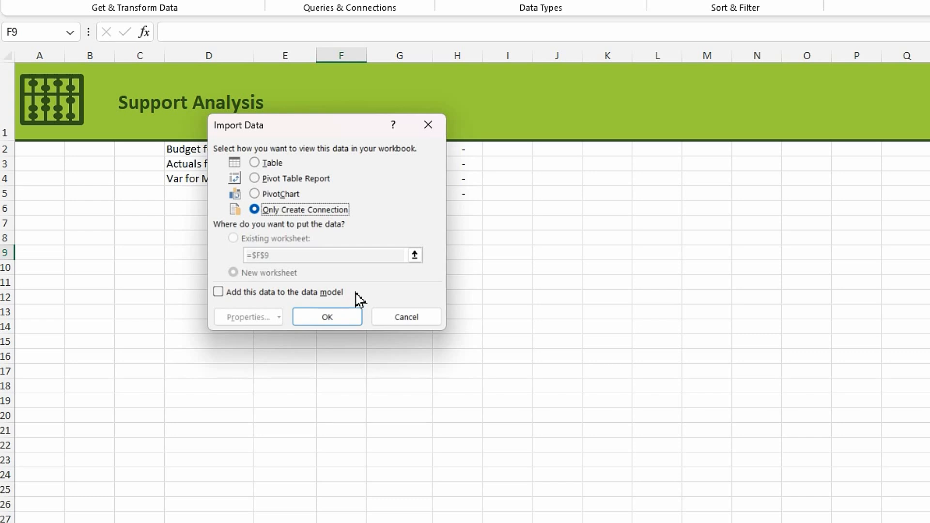
pyautogui.click(218, 292)
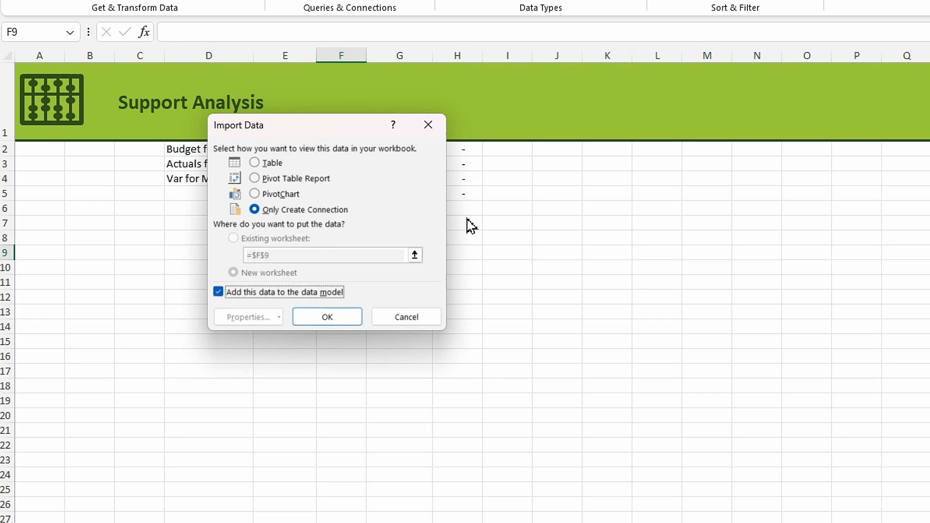
pyautogui.click(335, 317)
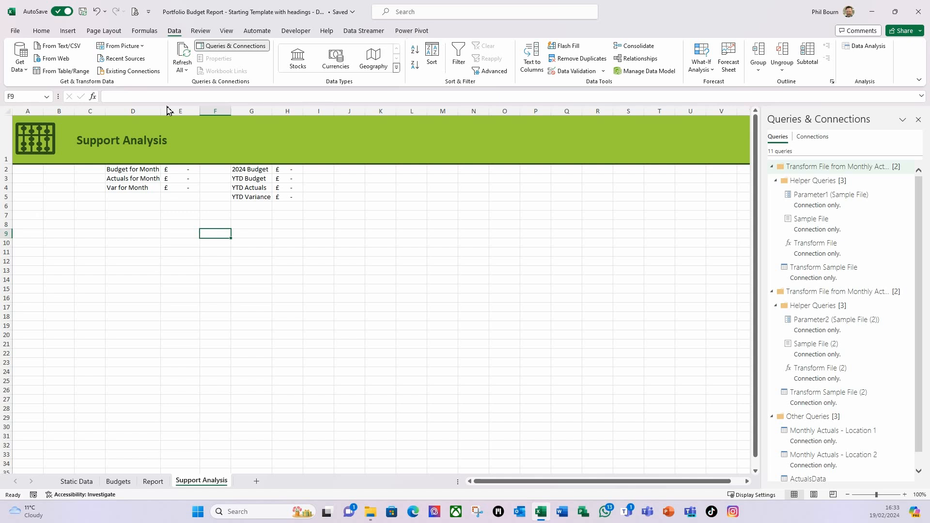
# Check in the COM add-ins list whether Microsoft Power Pivot for Excel is enabled
pyautogui.click(14, 32)
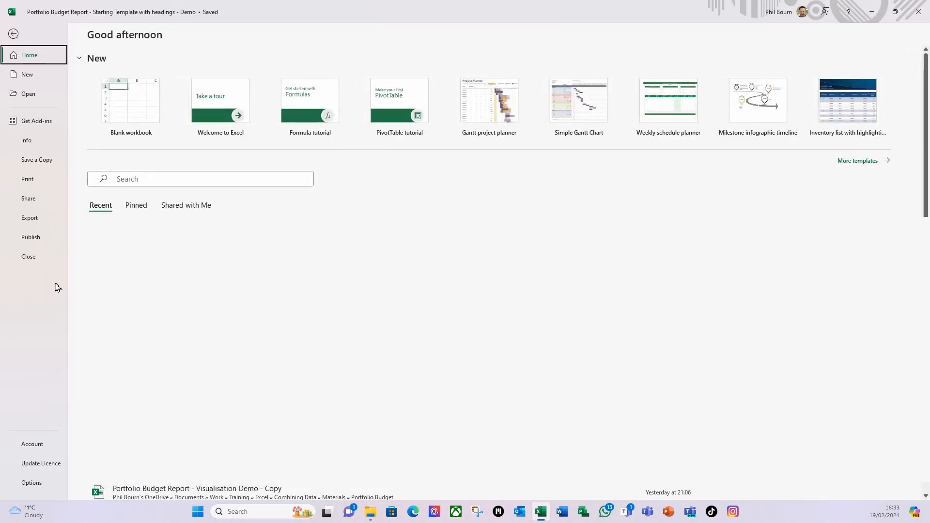
pyautogui.click(31, 483)
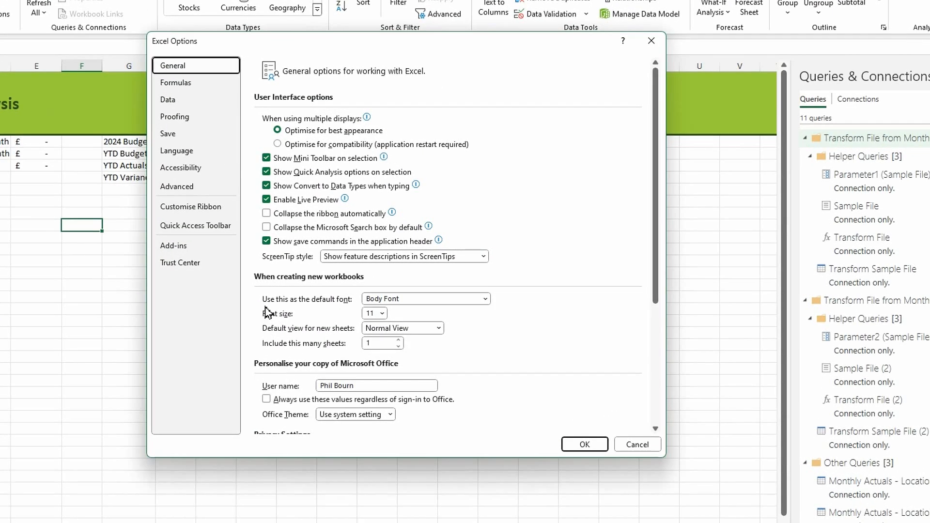
pyautogui.click(174, 246)
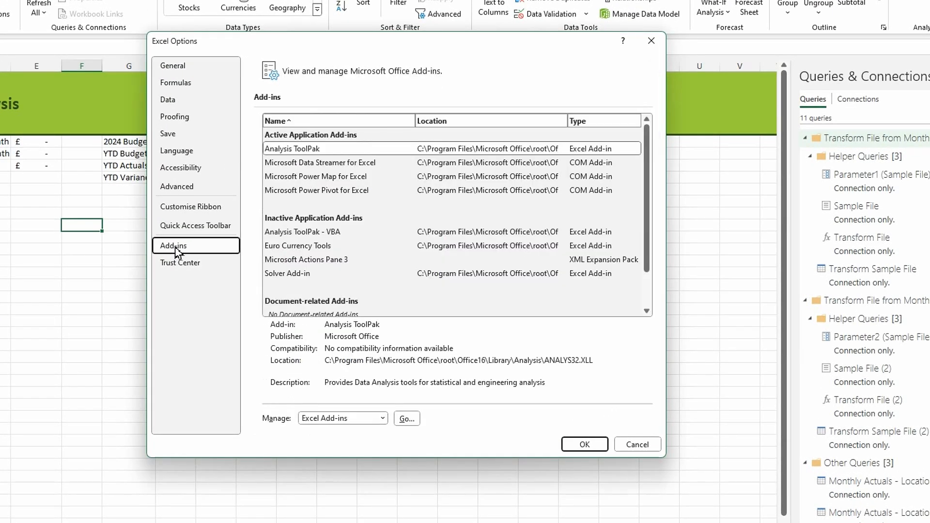
pyautogui.click(383, 418)
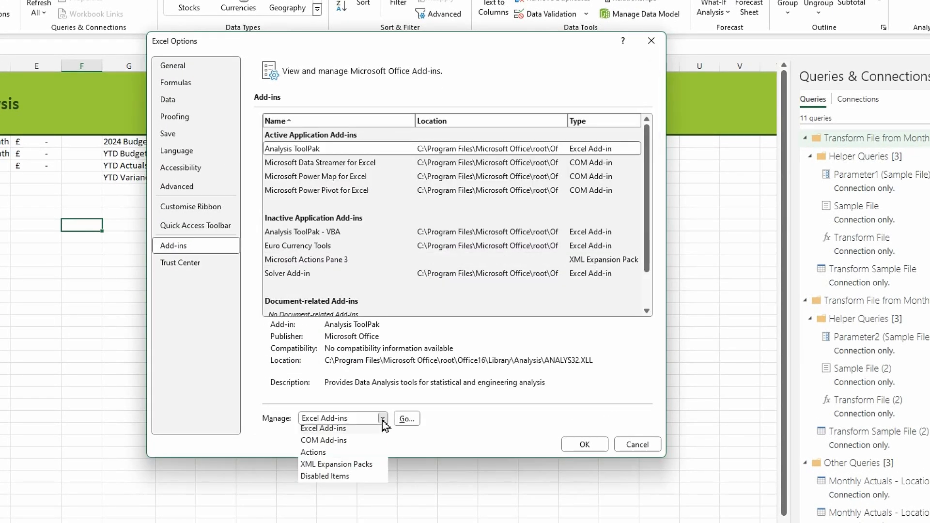
pyautogui.click(317, 443)
pyautogui.click(406, 418)
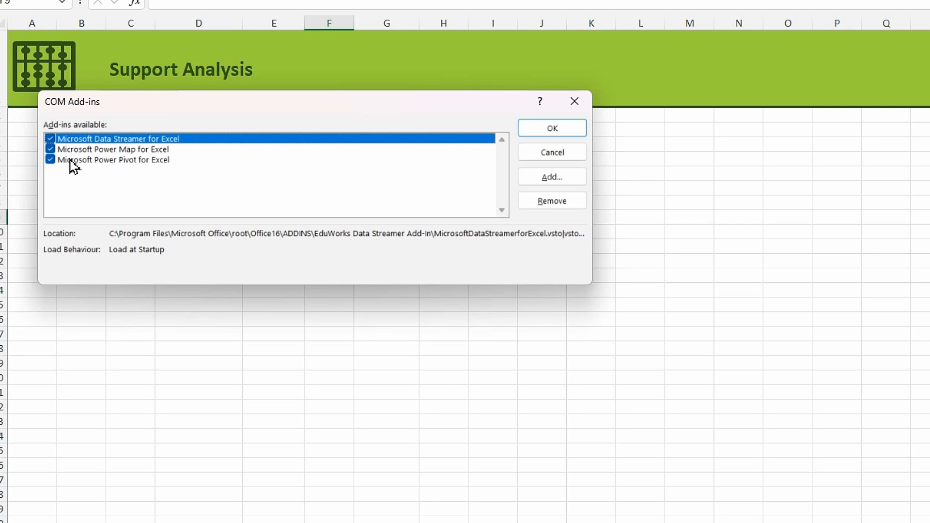
pyautogui.click(576, 103)
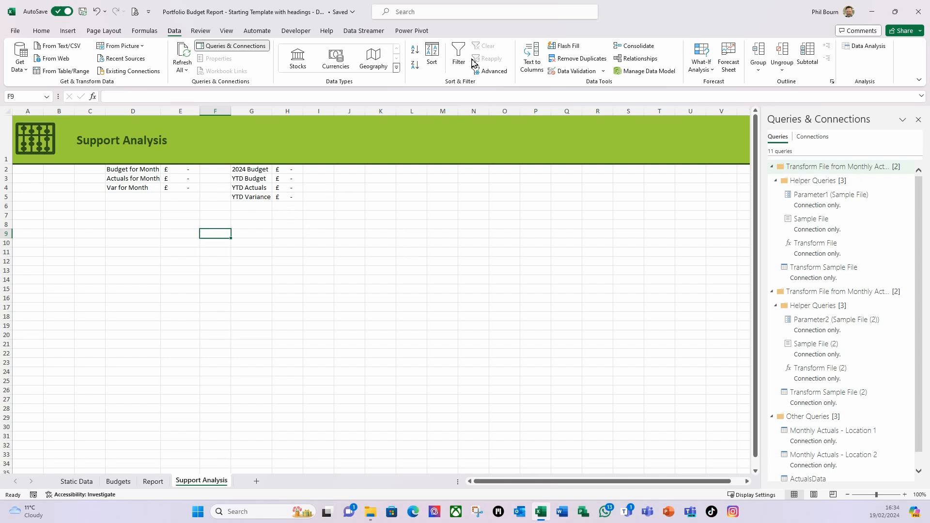
# Open the data model in Power Pivot, fit the Actuals column's width and format its values with no decimal places
pyautogui.click(412, 31)
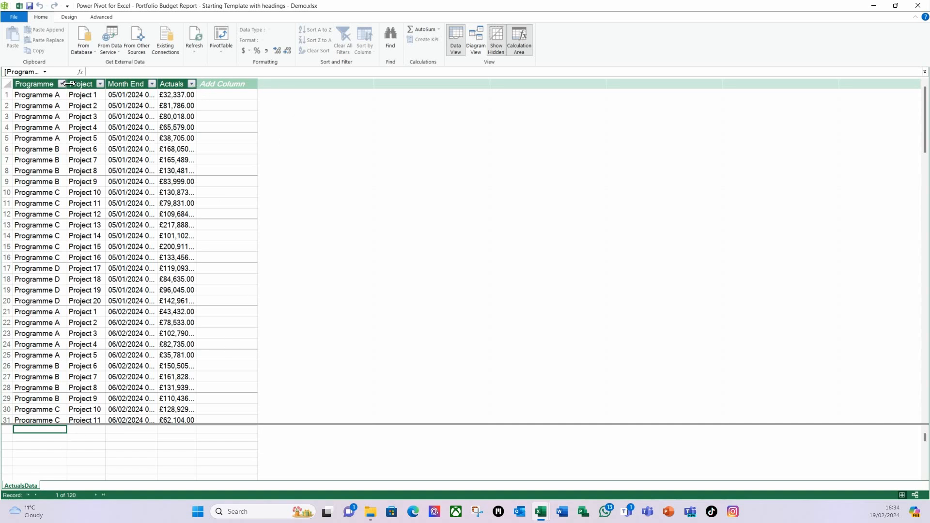
pyautogui.doubleClick(196, 83)
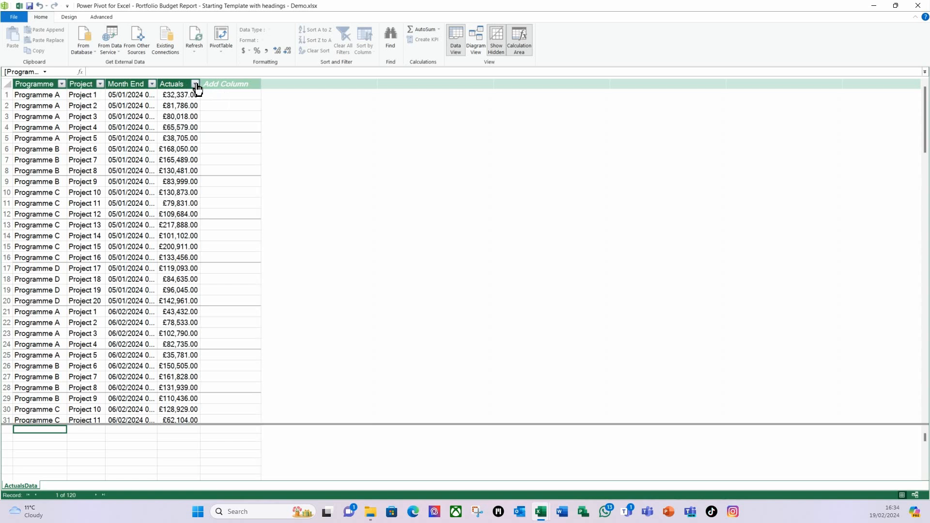
pyautogui.click(177, 101)
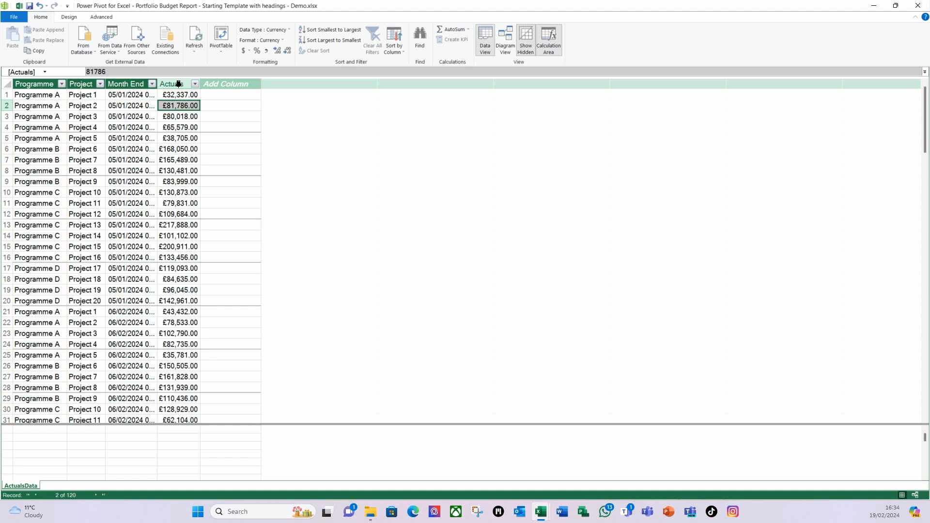
pyautogui.click(178, 84)
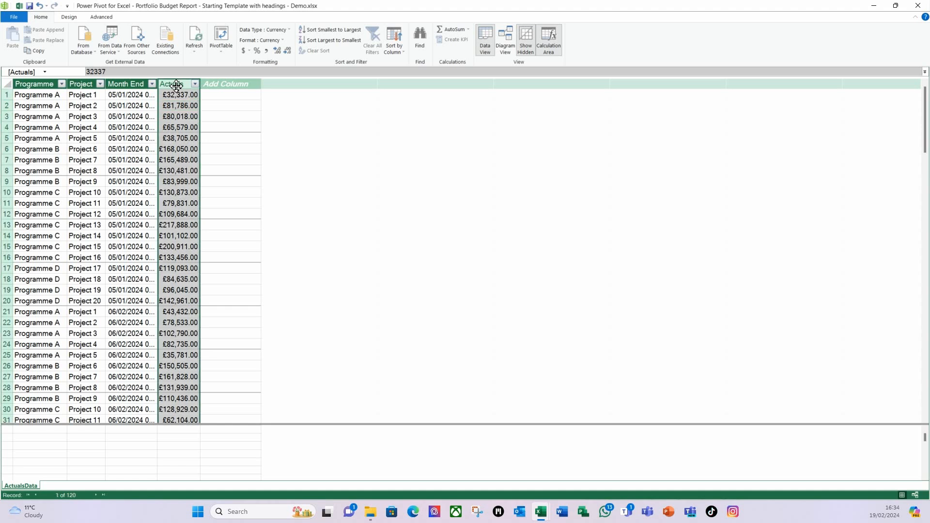
pyautogui.click(288, 52)
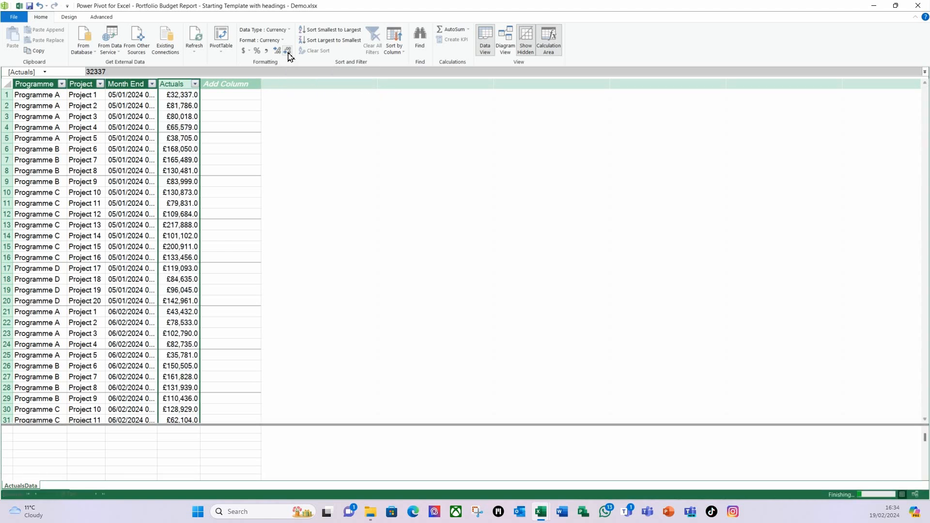
pyautogui.click(288, 53)
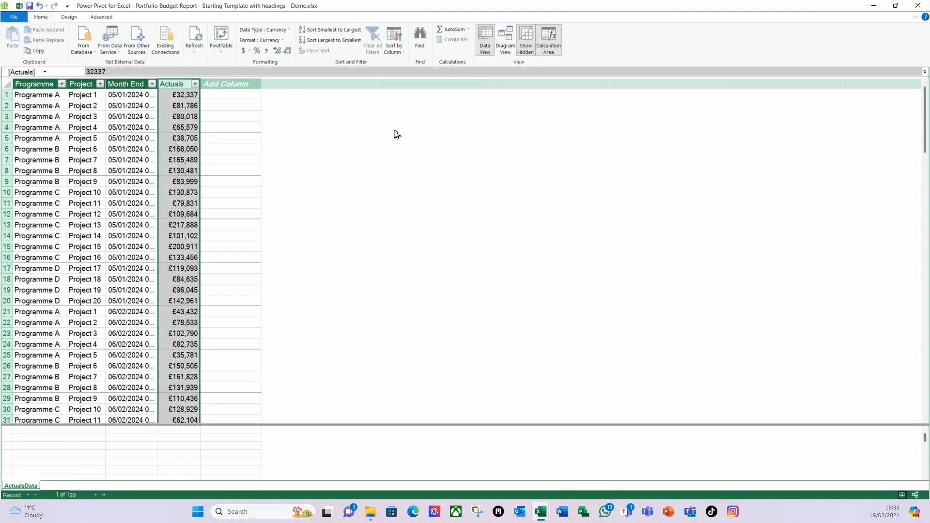
# Close the Power Pivot window, enable the external data connections and make the workbook a trusted document
pyautogui.click(921, 6)
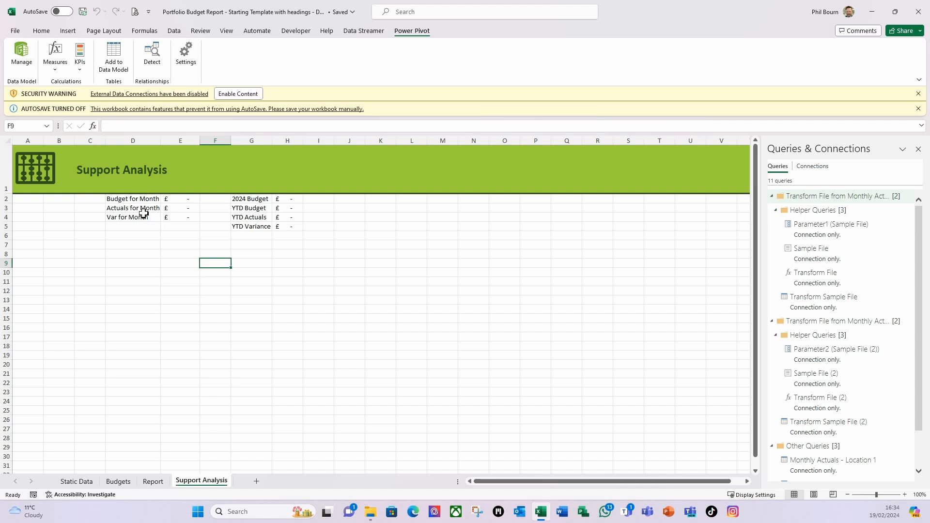
pyautogui.click(238, 94)
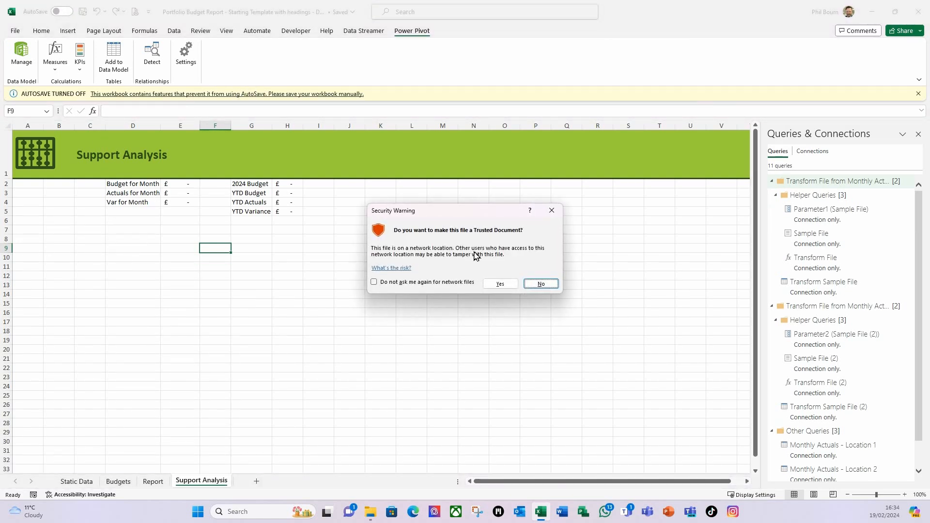
pyautogui.click(497, 284)
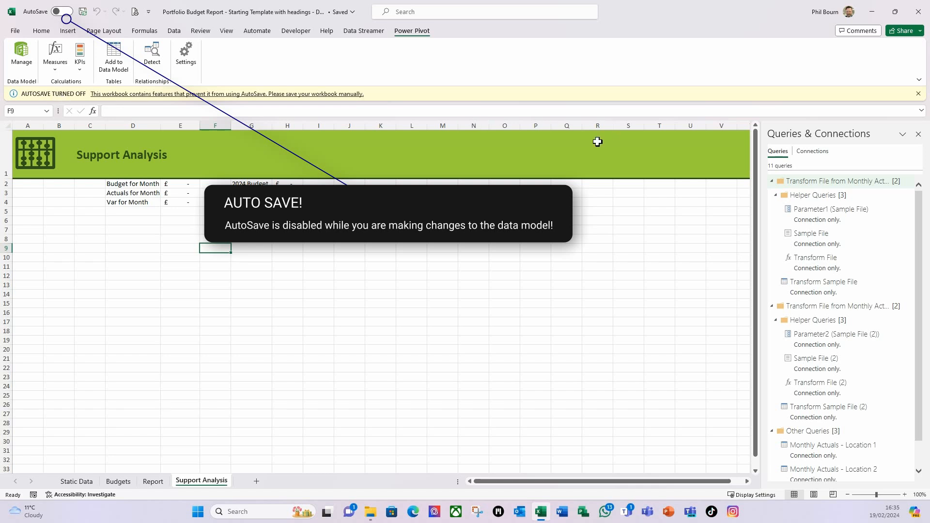
pyautogui.click(918, 94)
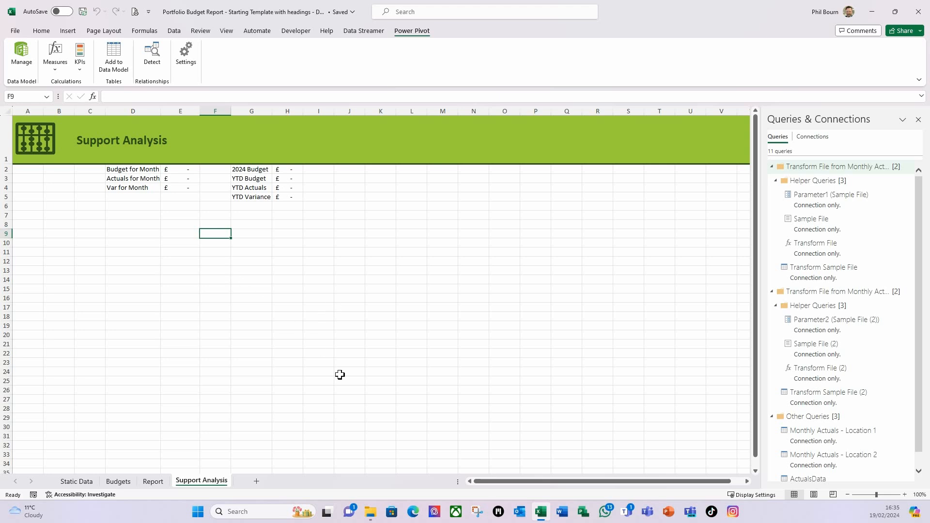
# Load the portfolio budget table on the Budgets sheet into Power Query as a new query
pyautogui.click(119, 480)
pyautogui.click(134, 252)
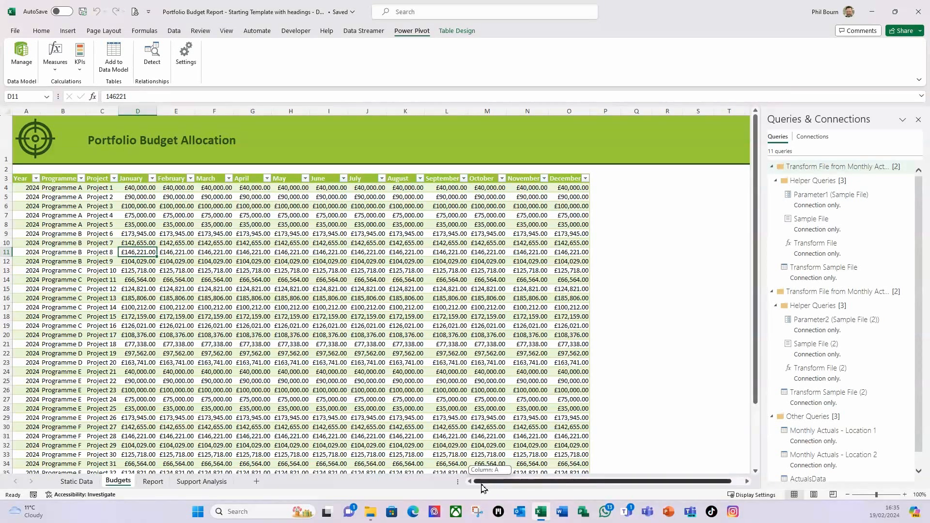
pyautogui.click(78, 290)
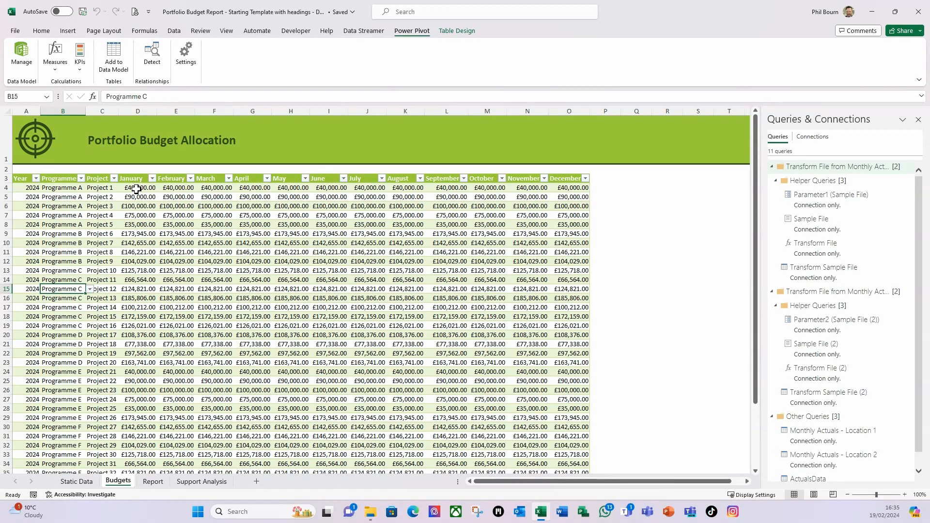
pyautogui.click(125, 197)
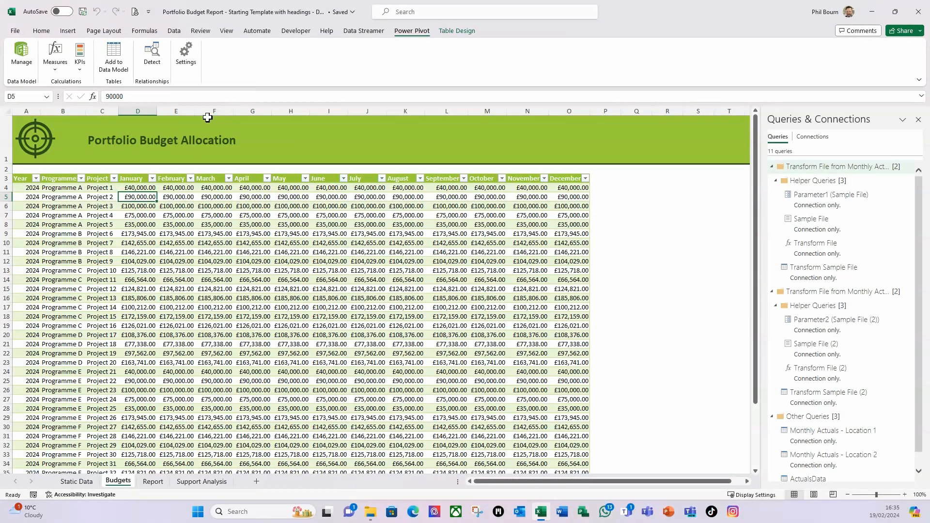
pyautogui.click(173, 32)
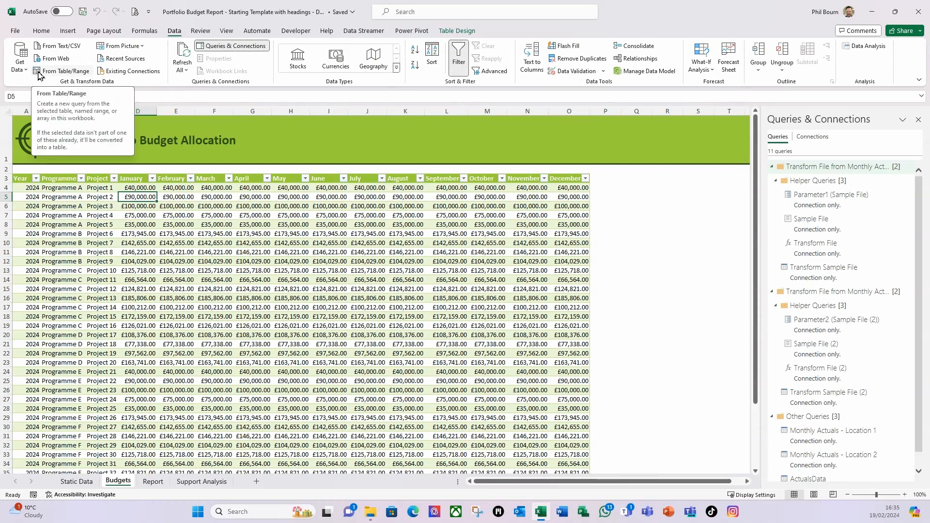
pyautogui.click(67, 74)
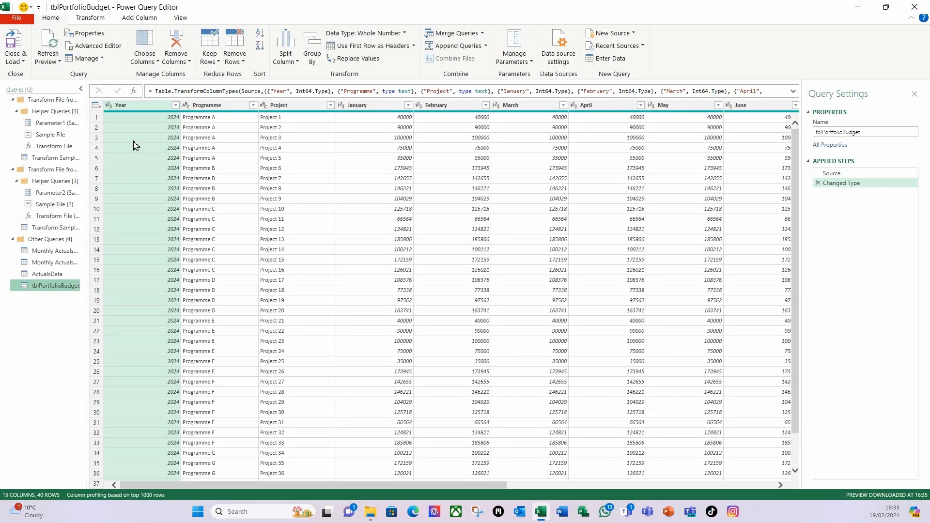
# Unpivot all columns of the budget query other than Year, Programme and Project
pyautogui.keyDown('shift'); pyautogui.click(296, 107); pyautogui.keyUp('shift')
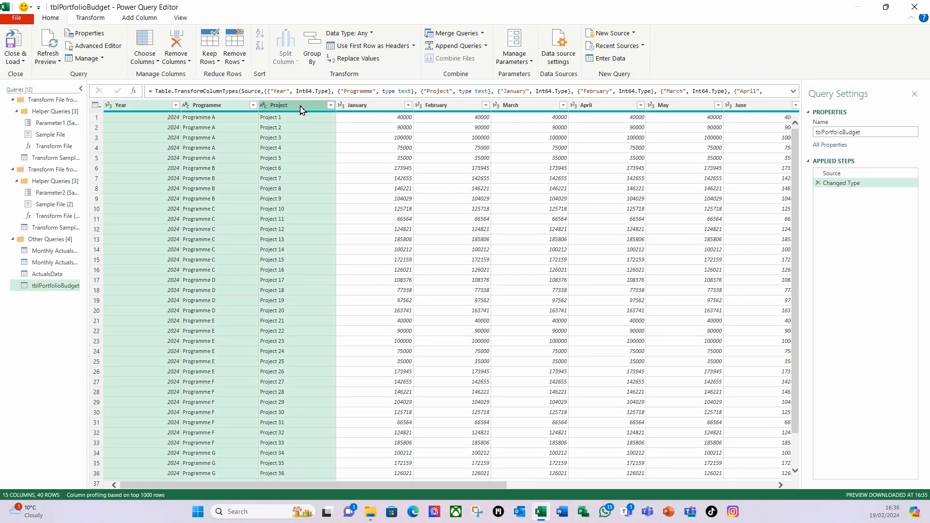
pyautogui.rightClick(300, 111)
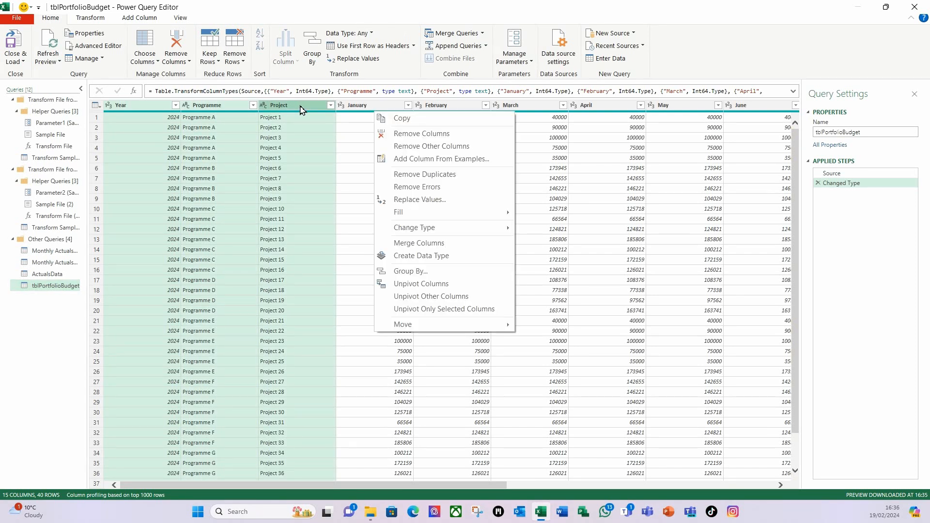
pyautogui.click(448, 298)
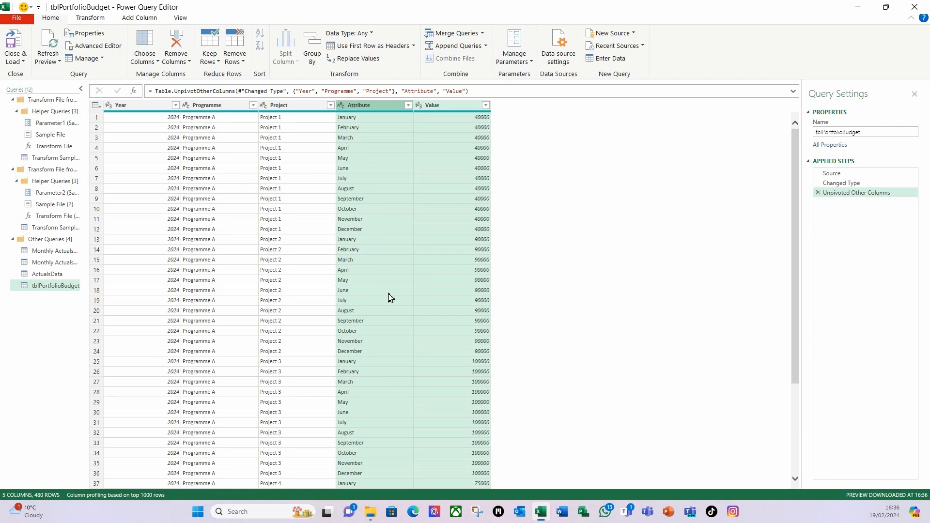
# Merge the Year and Attribute columns into a column named Date, using a custom hyphen separator
pyautogui.click(137, 105)
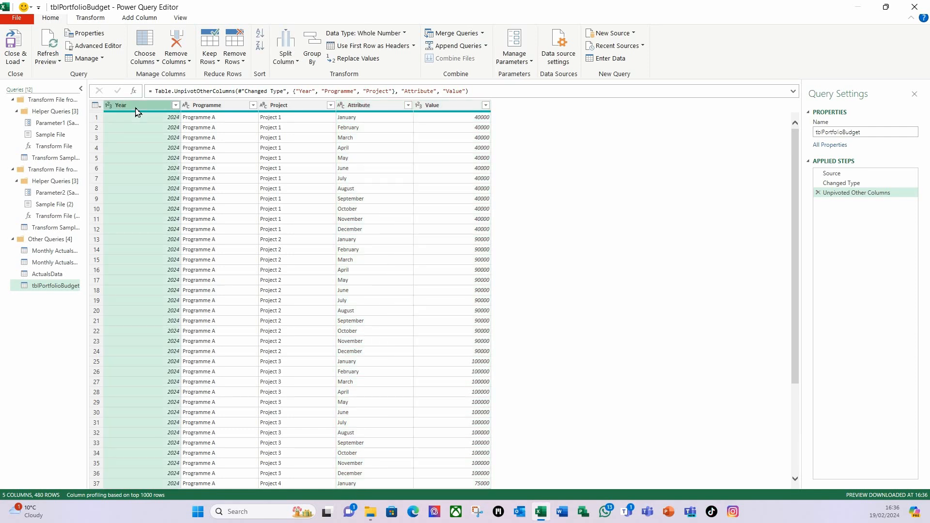
pyautogui.keyDown('ctrl'); pyautogui.click(370, 110); pyautogui.keyUp('ctrl')
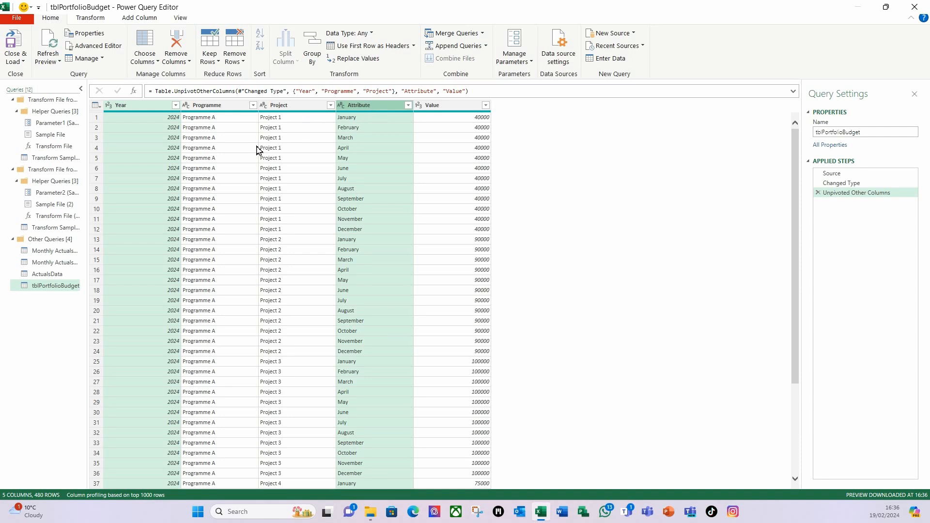
pyautogui.rightClick(382, 112)
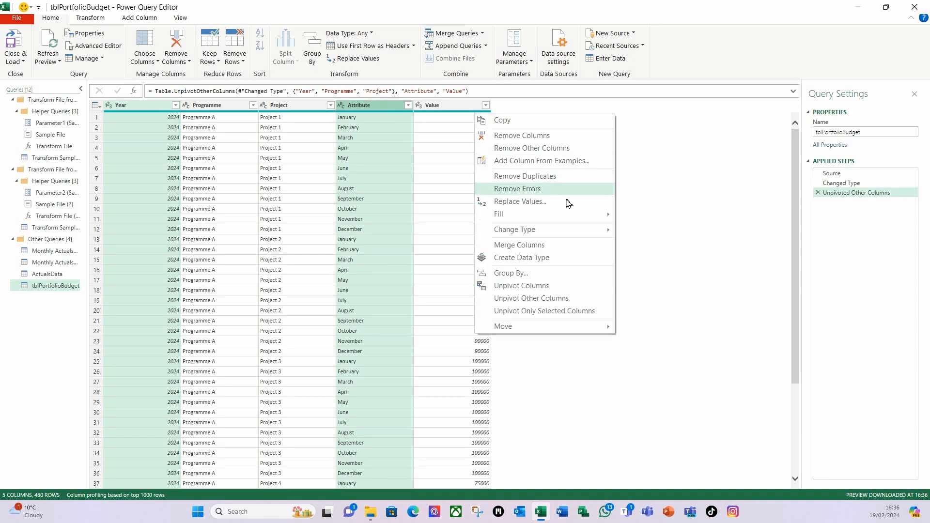
pyautogui.click(514, 246)
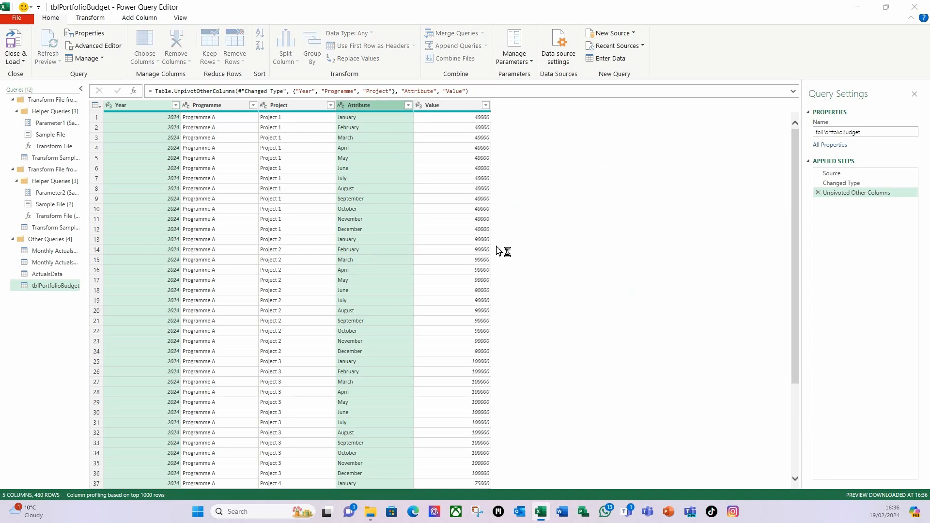
pyautogui.click(418, 246)
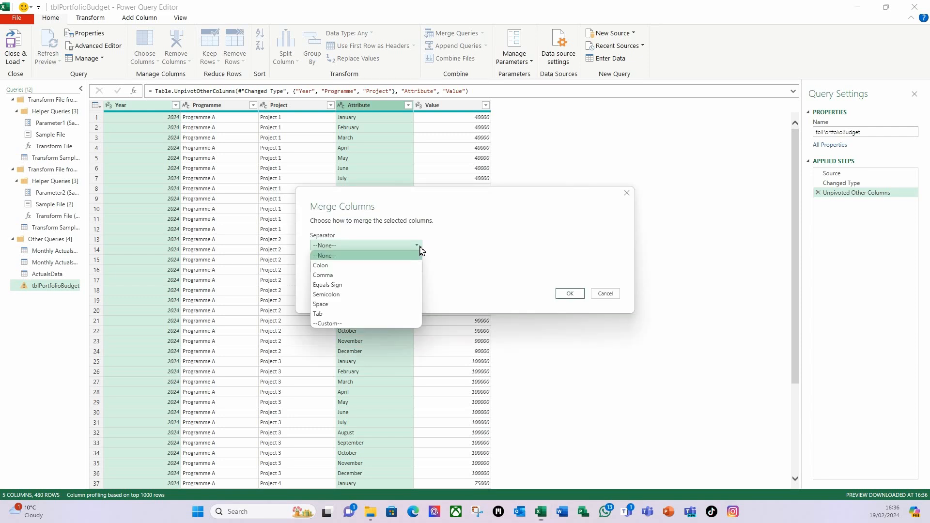
pyautogui.click(332, 323)
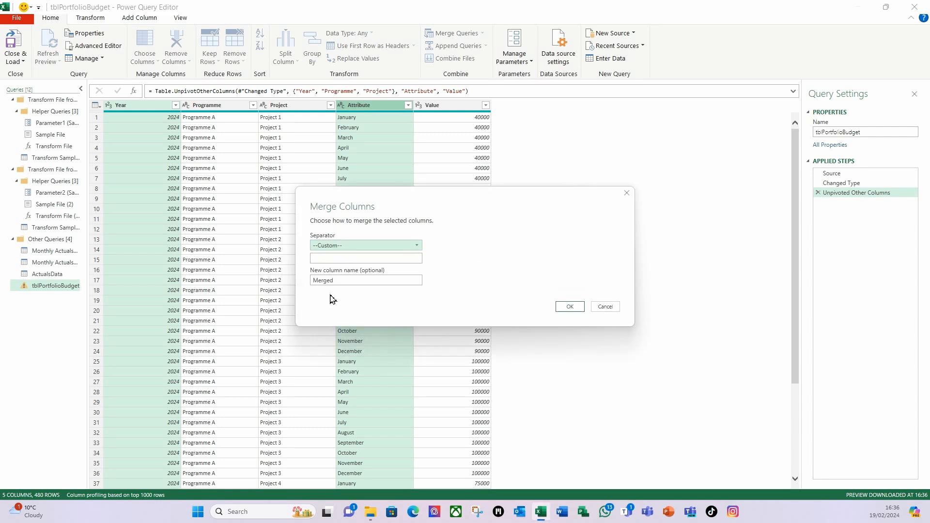
pyautogui.click(327, 261)
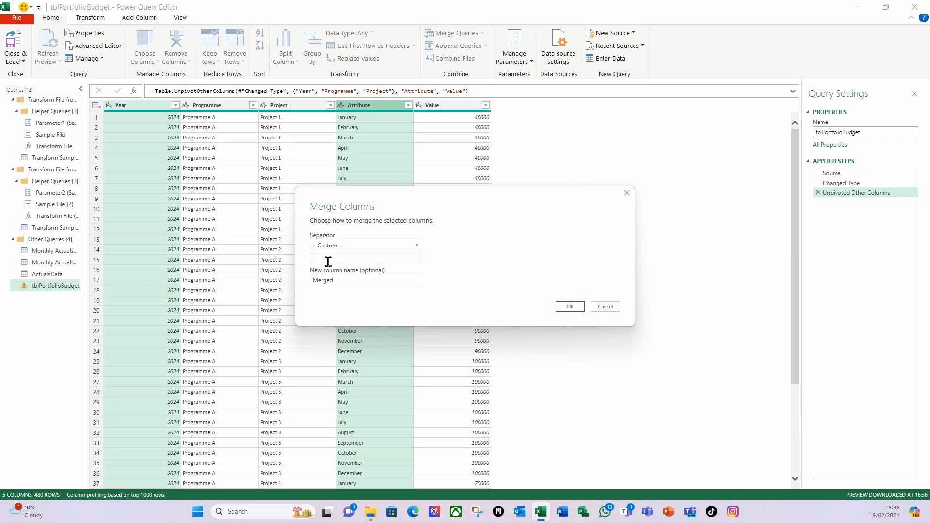
pyautogui.write('-')
pyautogui.moveTo(338, 279); pyautogui.dragTo(303, 286)
pyautogui.write('D')
pyautogui.click(569, 307)
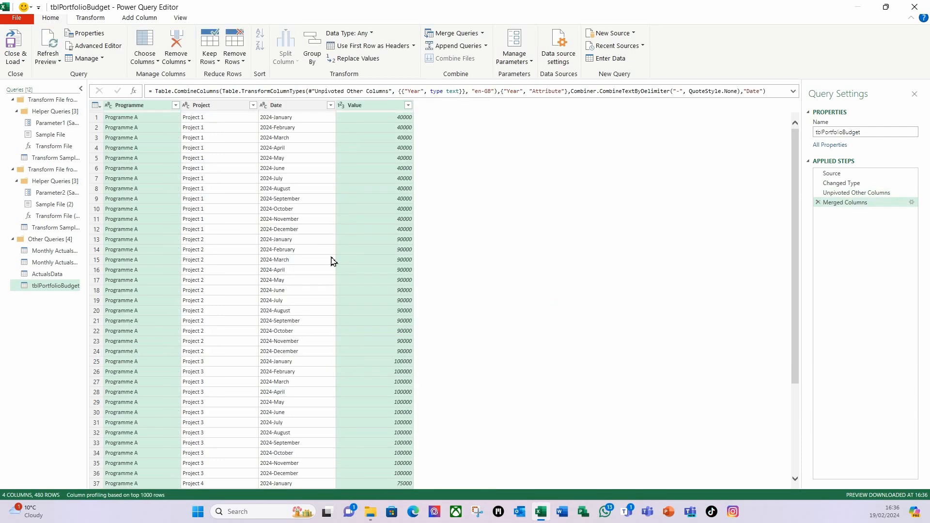
# Set the merged Date column's data type to Date
pyautogui.click(279, 107)
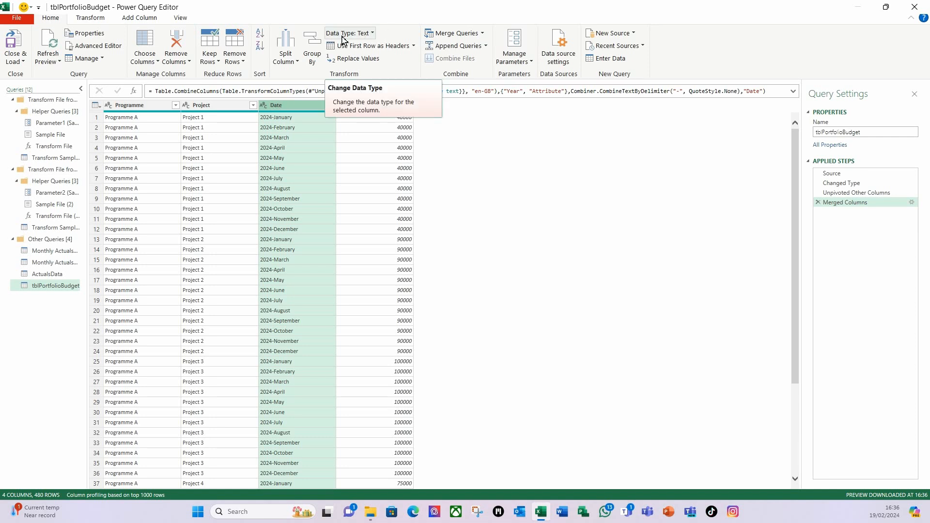
pyautogui.click(369, 35)
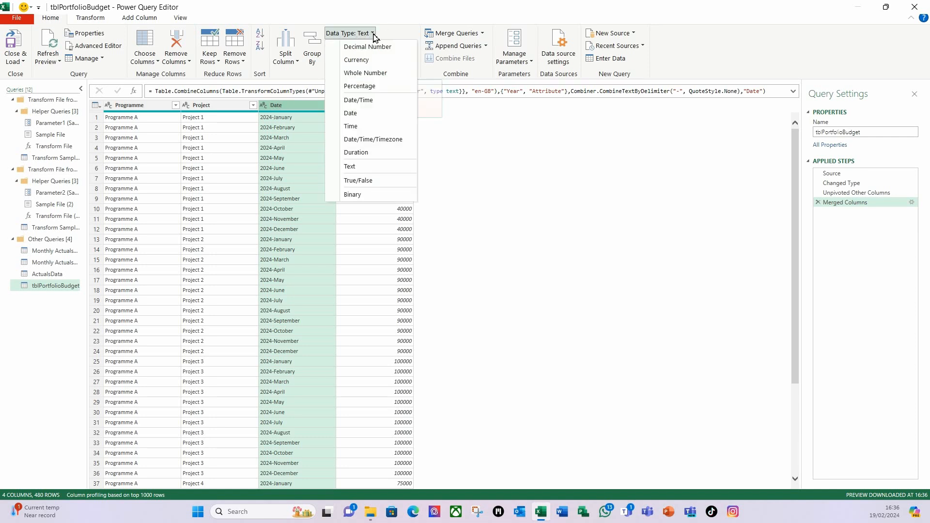
pyautogui.click(363, 116)
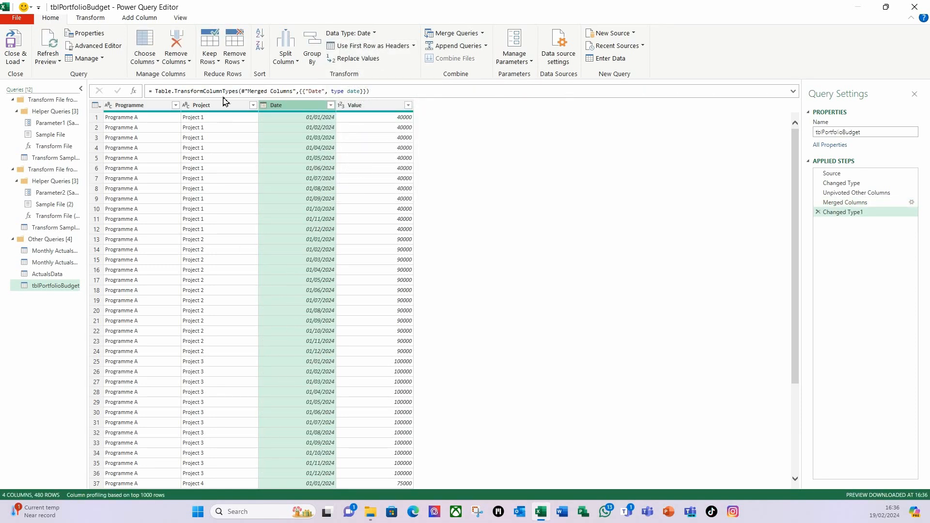
# Set the Value column's data type to Currency and rename the column Budget
pyautogui.click(356, 105)
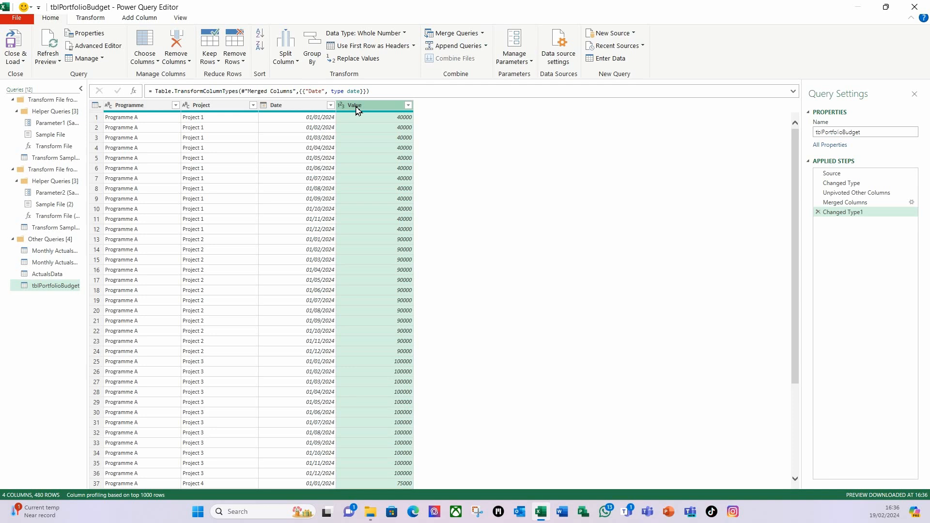
pyautogui.click(406, 34)
pyautogui.click(377, 61)
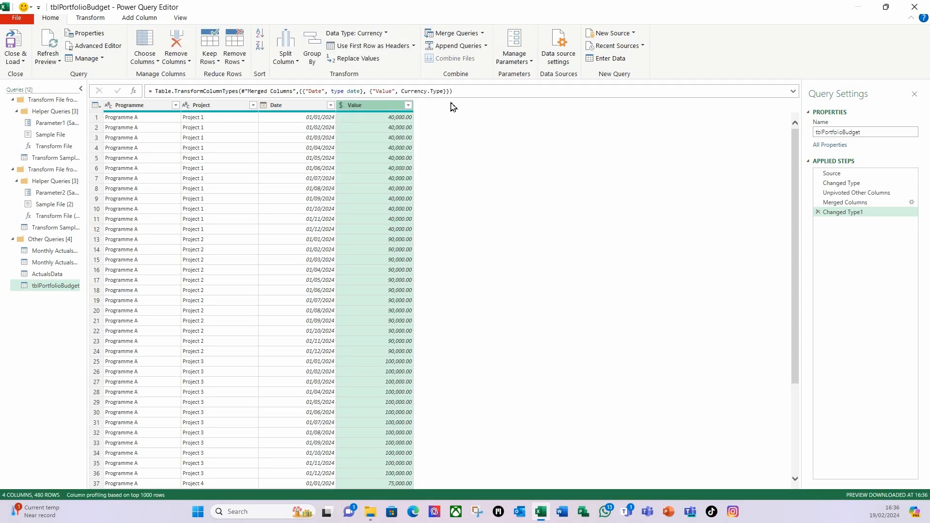
pyautogui.doubleClick(357, 107)
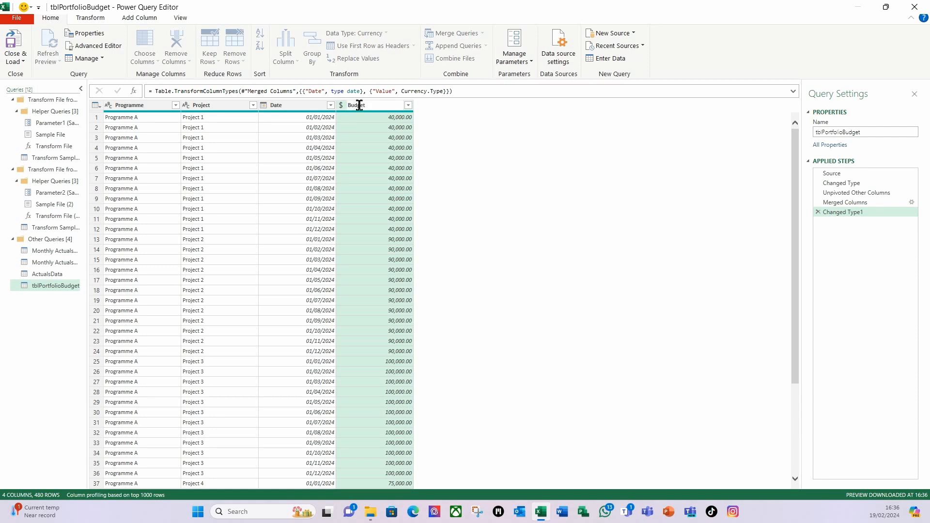
pyautogui.press('Return')
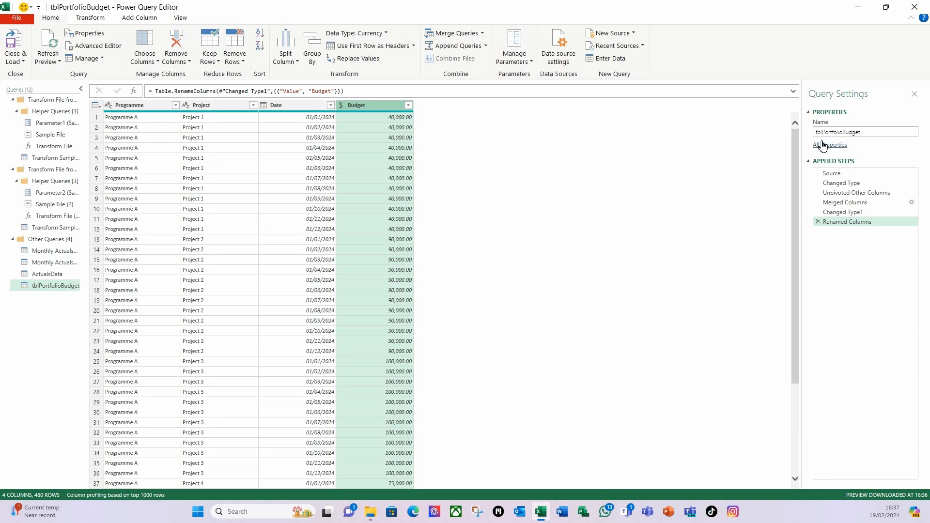
# Rename the portfolio budget query as BudgetData
pyautogui.click(877, 134)
pyautogui.doubleClick(879, 132)
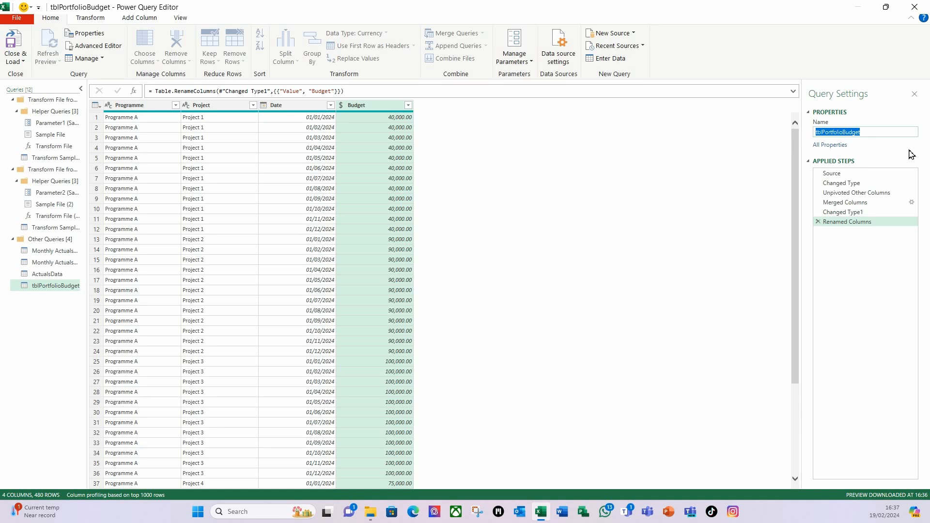
pyautogui.write('BudgetData')
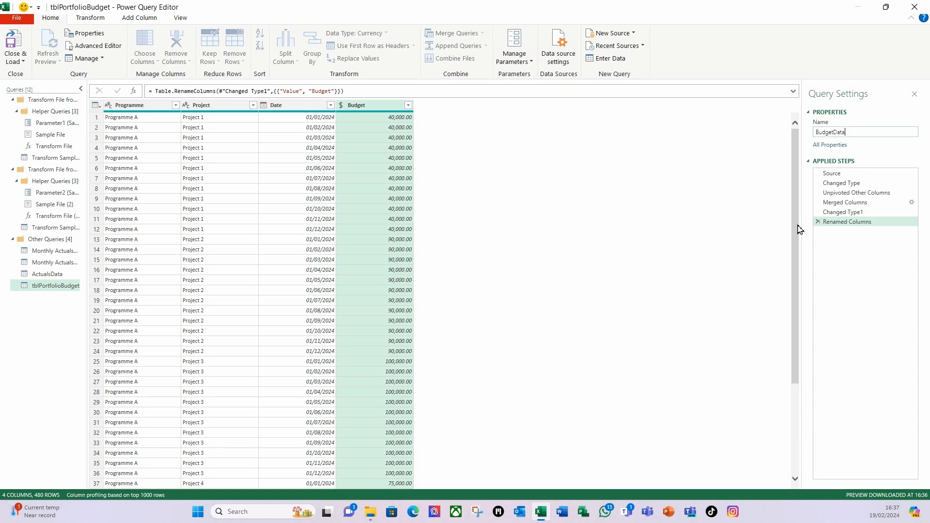
pyautogui.press('Return')
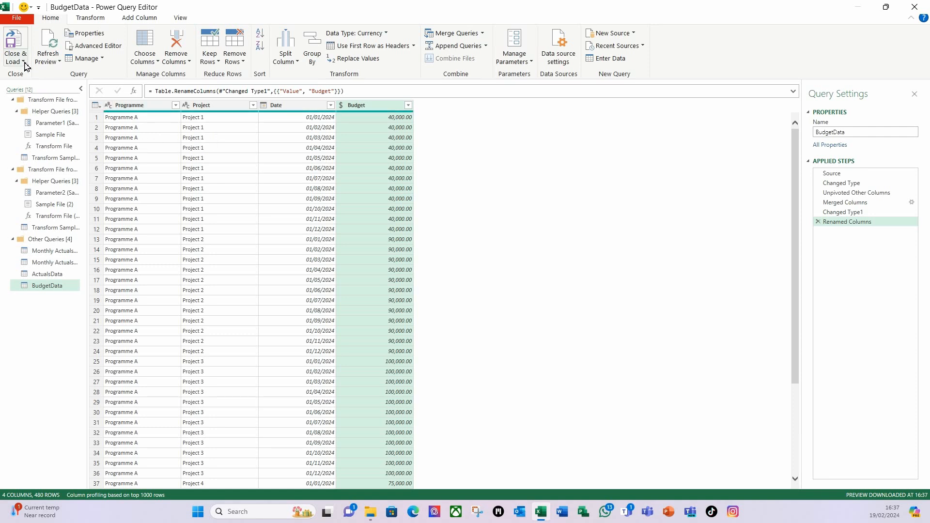
# Close the query editor and load BudgetData as a connection only, adding it to the data model
pyautogui.click(24, 63)
pyautogui.click(31, 88)
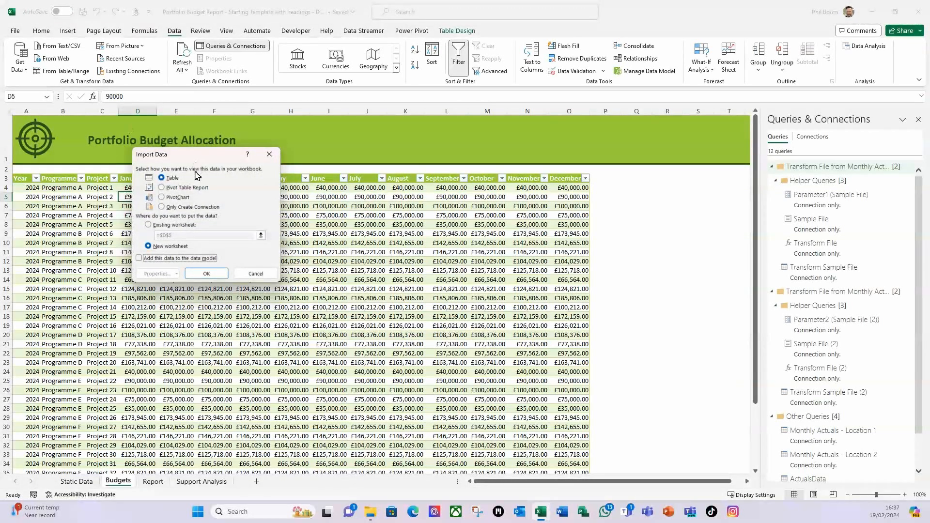
pyautogui.click(163, 207)
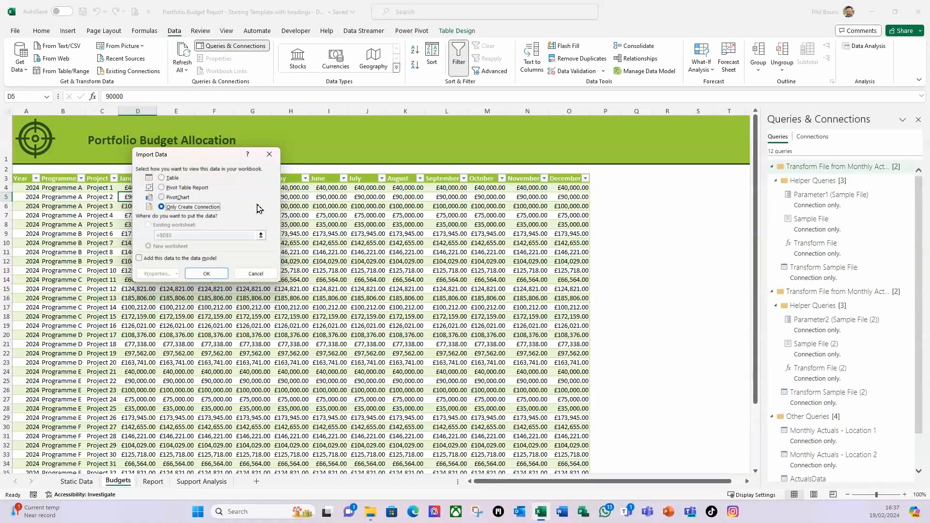
pyautogui.click(140, 258)
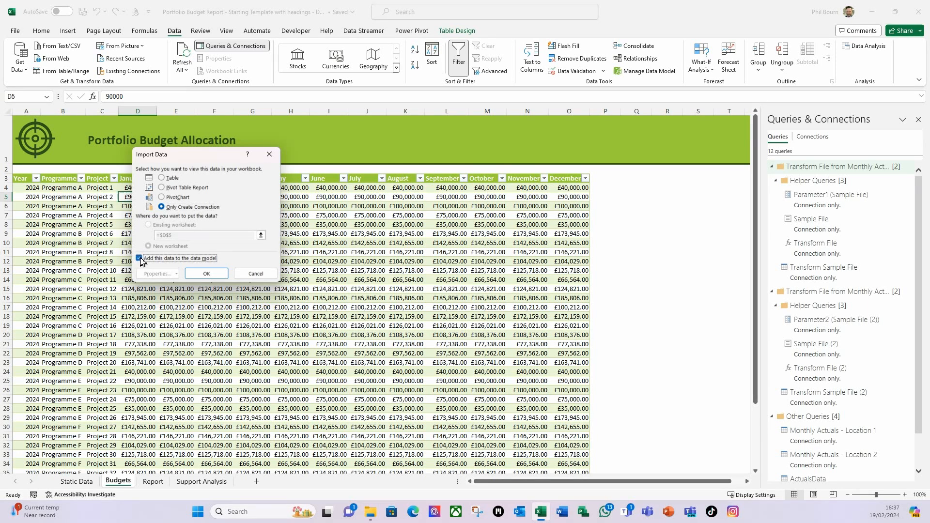
pyautogui.click(205, 275)
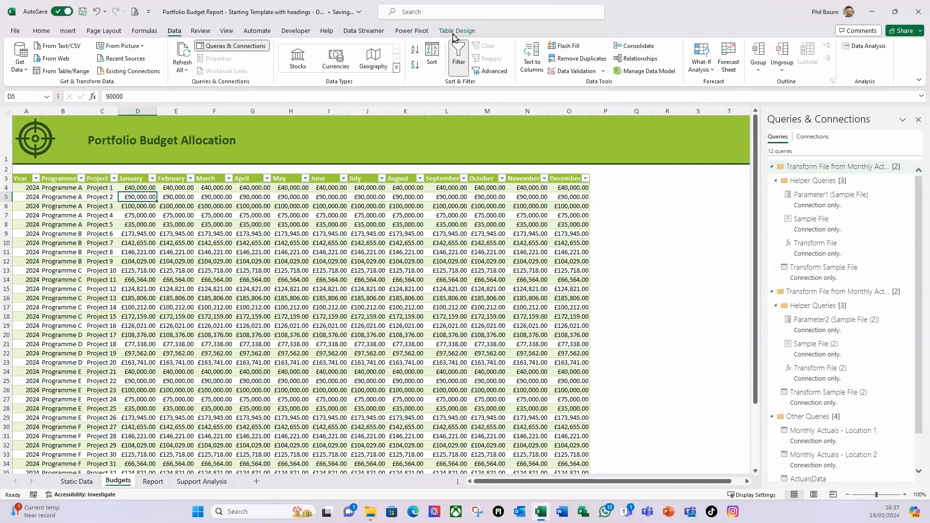
# Open the data model in Power Pivot and fit the BudgetData table's Date and Budget column widths
pyautogui.click(412, 31)
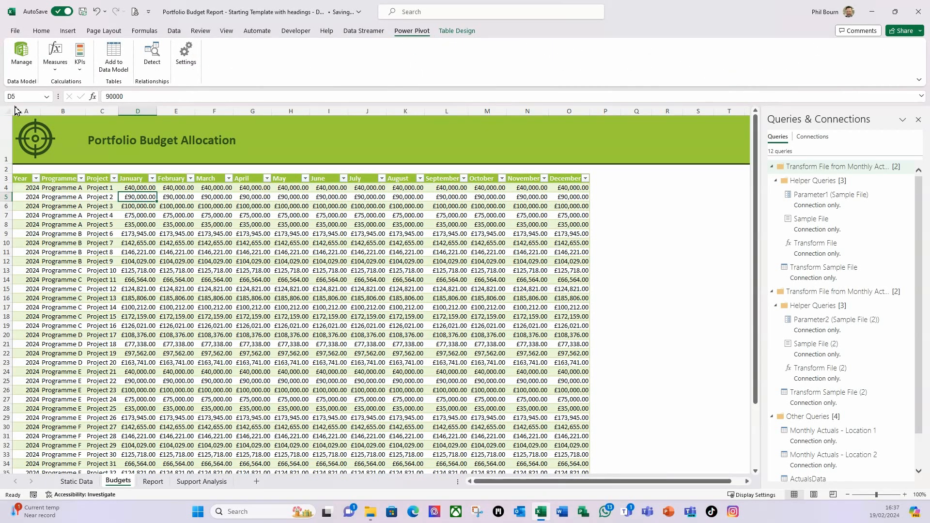
pyautogui.click(22, 60)
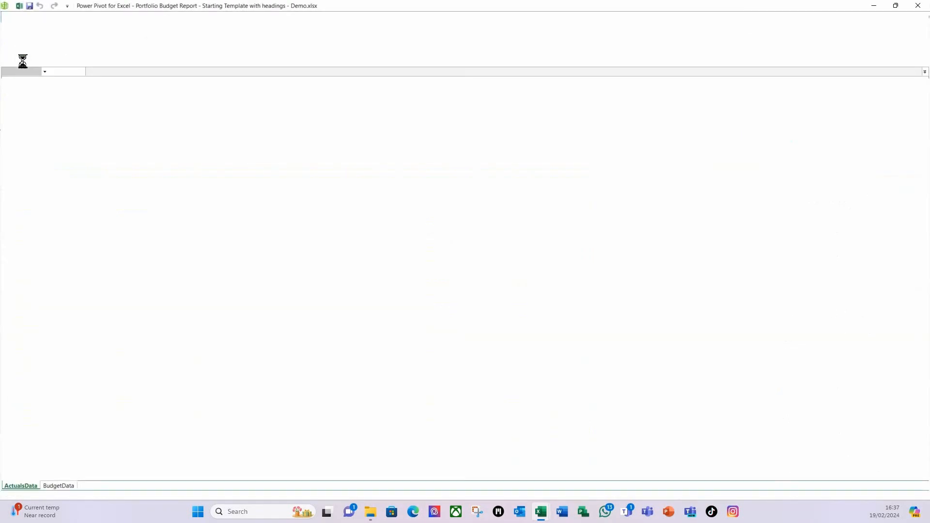
pyautogui.click(62, 486)
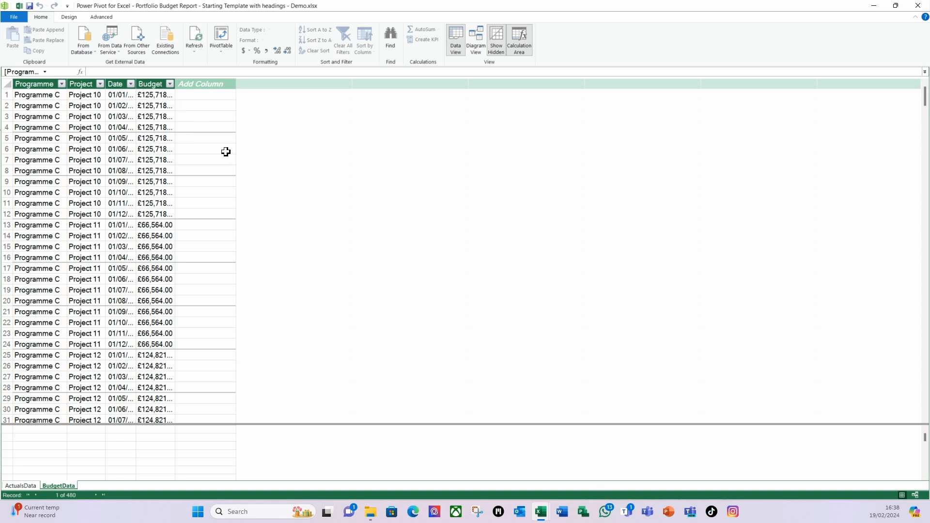
pyautogui.doubleClick(136, 84)
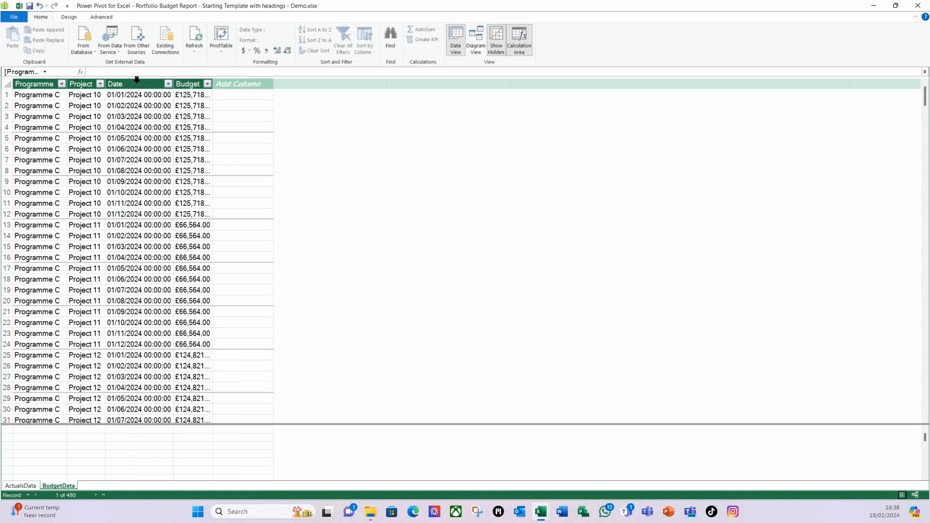
pyautogui.doubleClick(211, 84)
# In the ActualsData table, fit the Month End column's width and format its dates as *14/03/2001
pyautogui.click(20, 485)
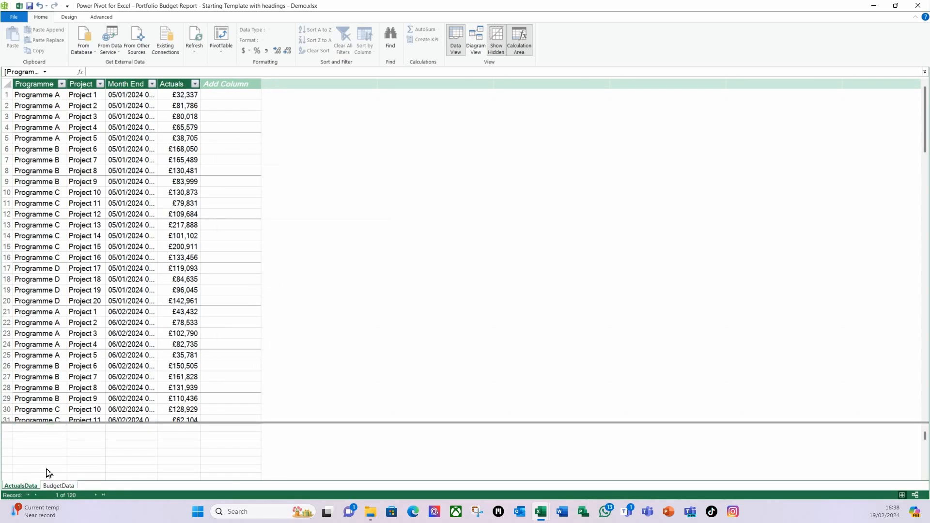
pyautogui.doubleClick(159, 84)
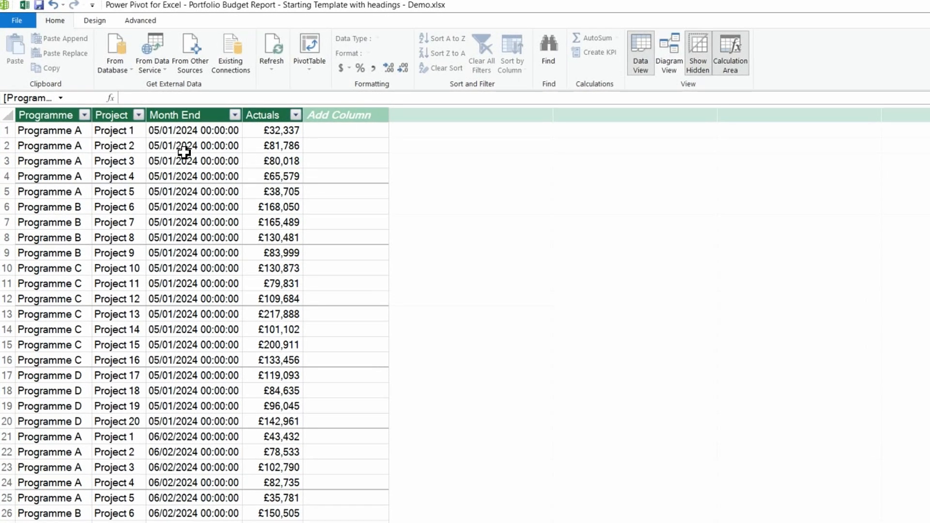
pyautogui.click(186, 118)
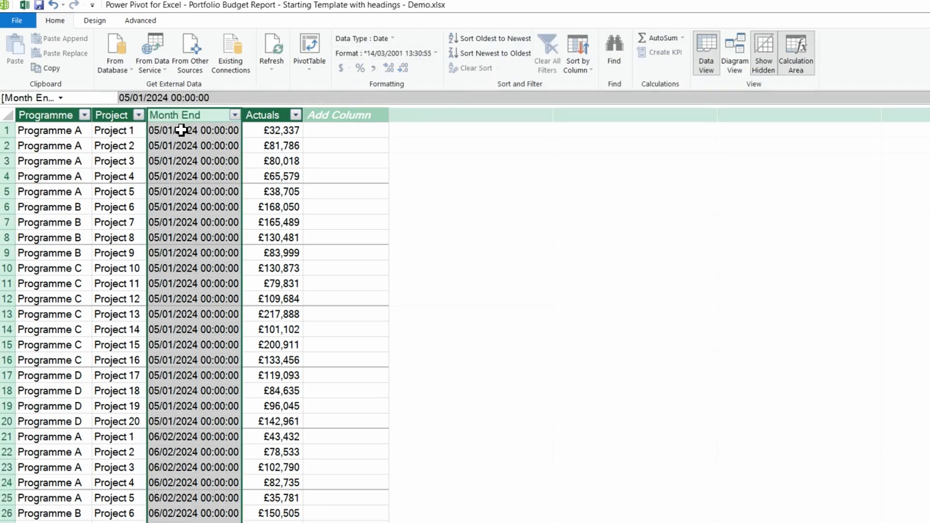
pyautogui.click(434, 54)
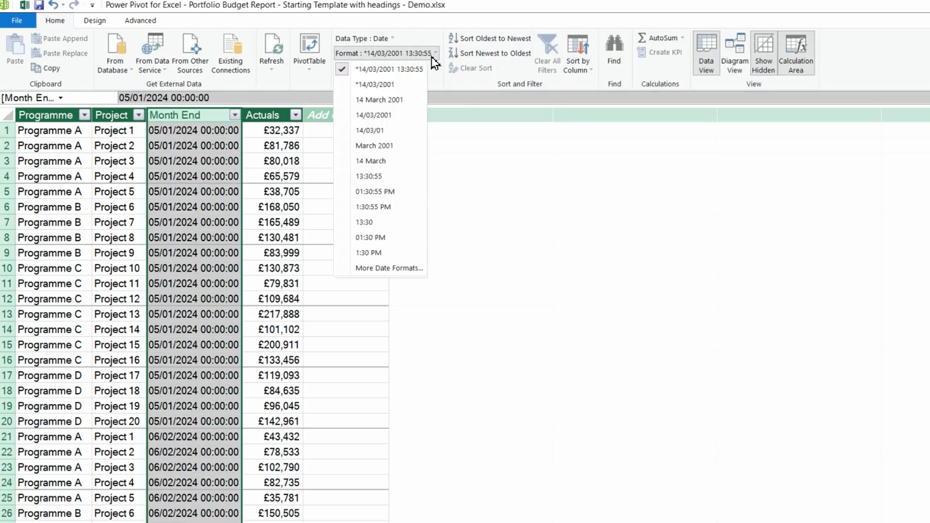
pyautogui.click(383, 85)
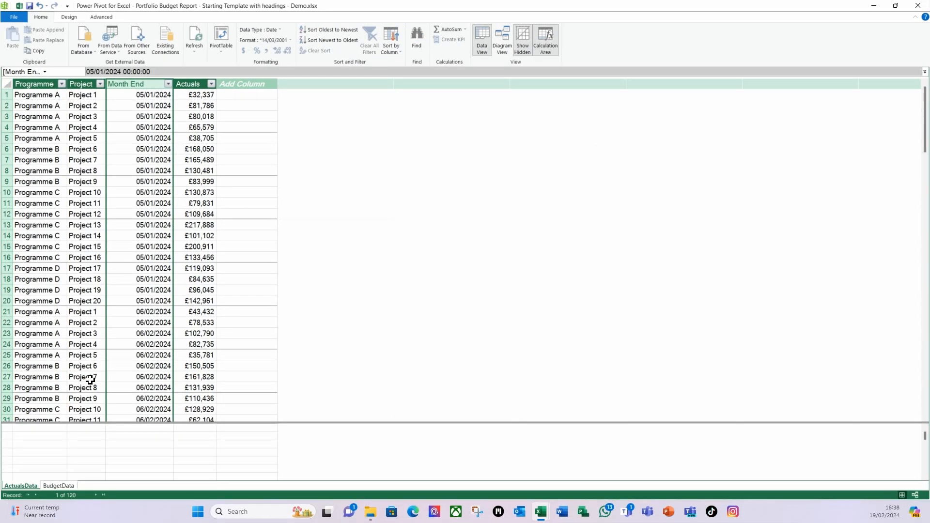
# In the BudgetData table, fit the Date column's width and format its dates as *14/03/2001
pyautogui.click(64, 486)
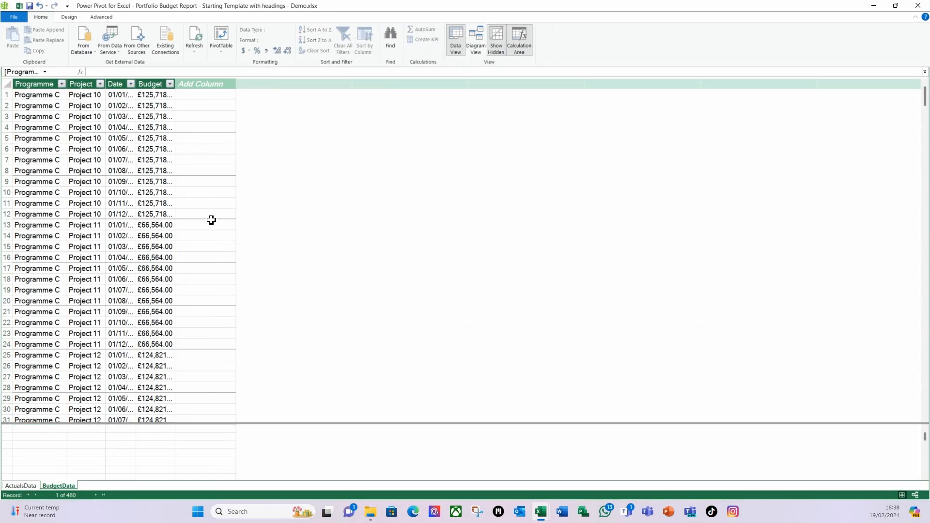
pyautogui.doubleClick(136, 84)
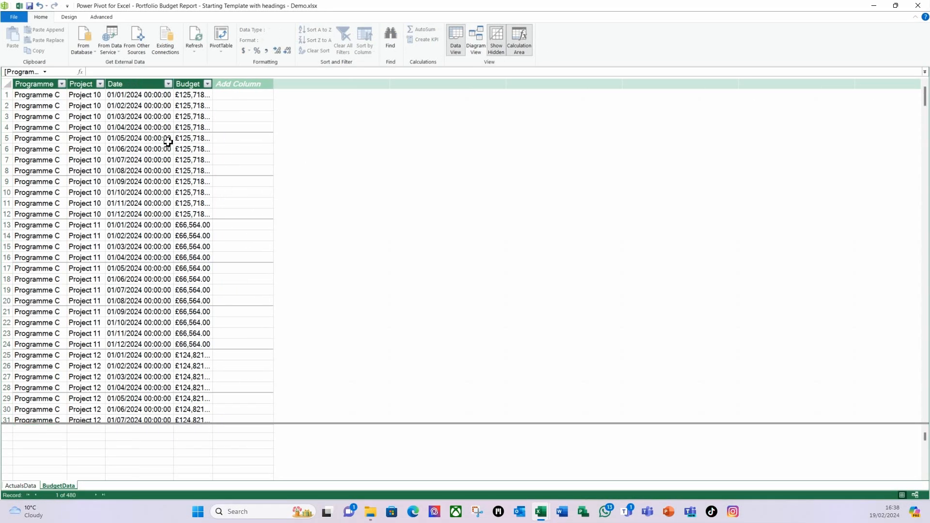
pyautogui.click(134, 85)
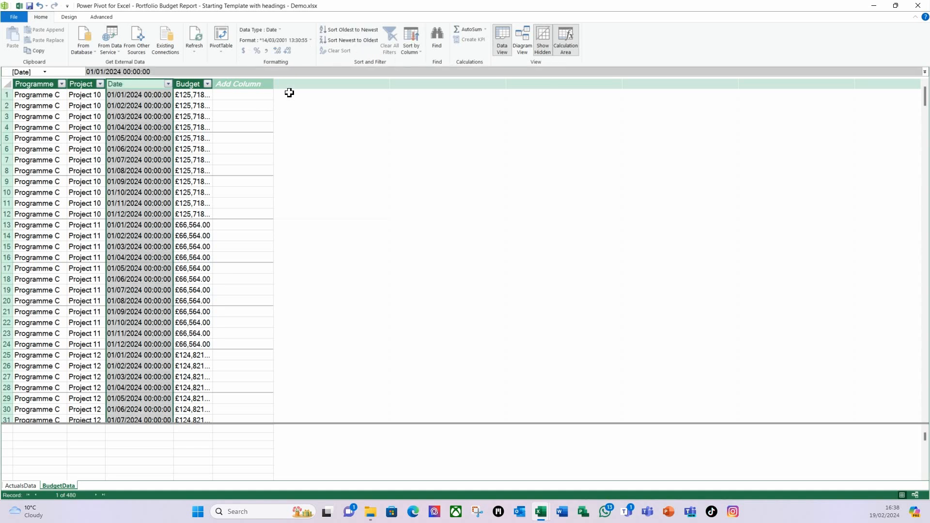
pyautogui.click(310, 41)
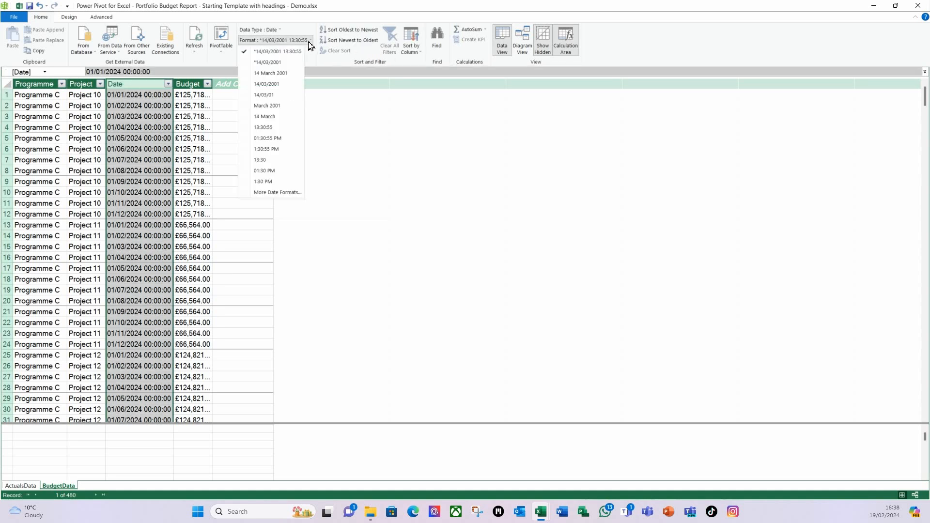
pyautogui.click(285, 67)
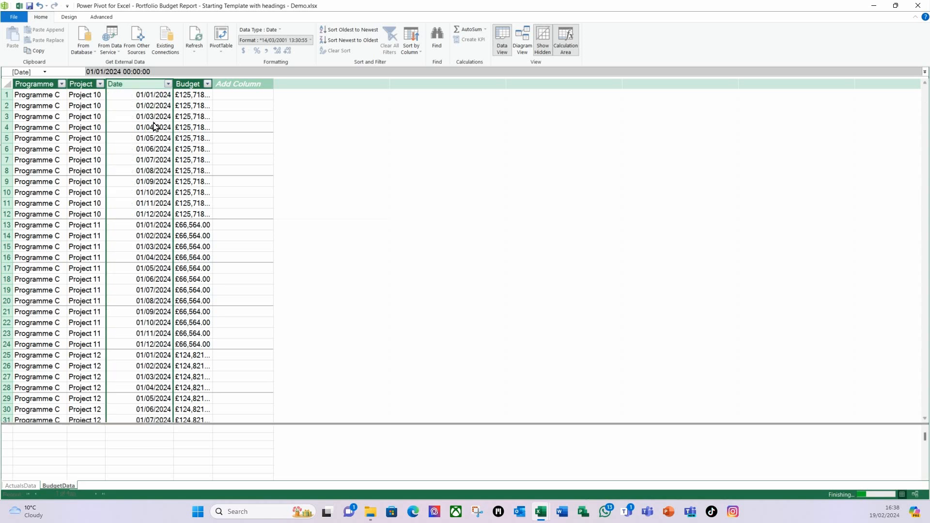
# Widen the BudgetData table's Budget column and reduce its currency format to no decimal places
pyautogui.moveTo(213, 82); pyautogui.dragTo(273, 85)
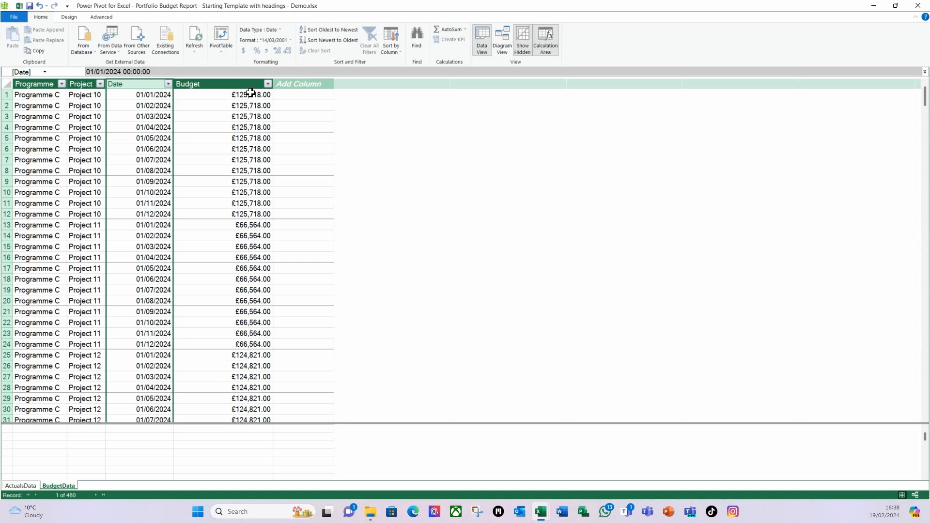
pyautogui.click(221, 82)
pyautogui.click(288, 54)
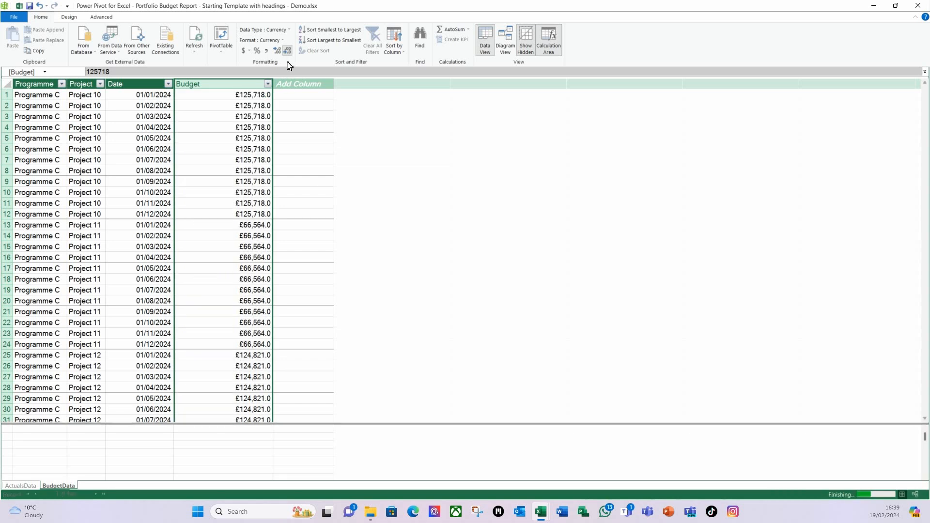
pyautogui.click(288, 53)
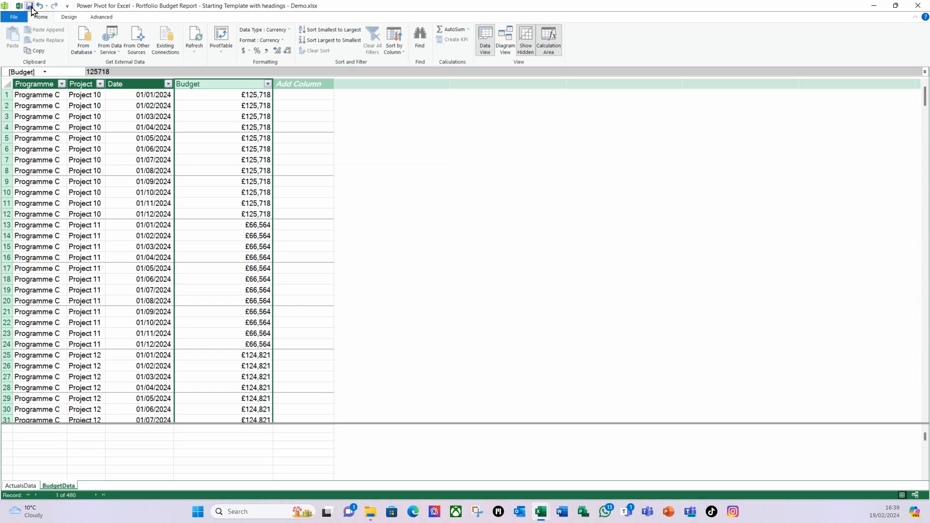
# Save the file, then switch from Power Pivot back to the Excel workbook and dismiss the AutoSave notice
pyautogui.click(30, 7)
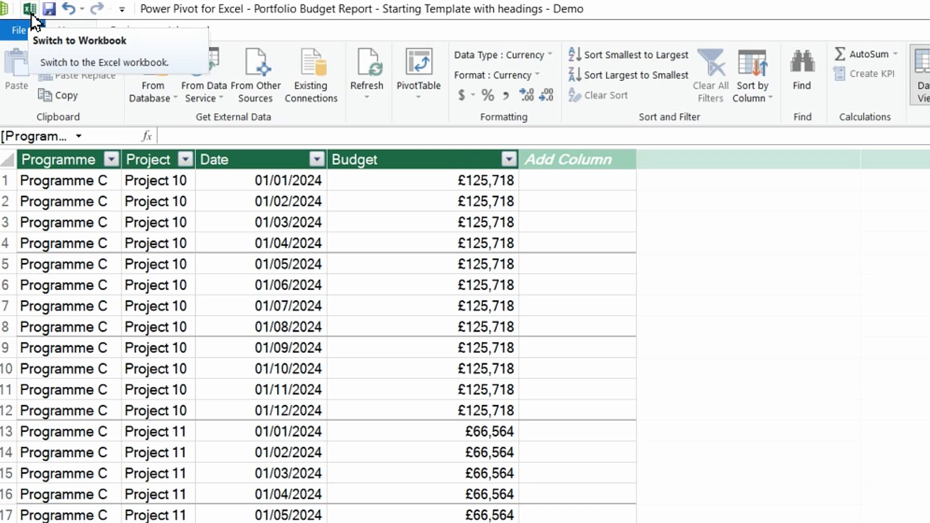
pyautogui.click(31, 13)
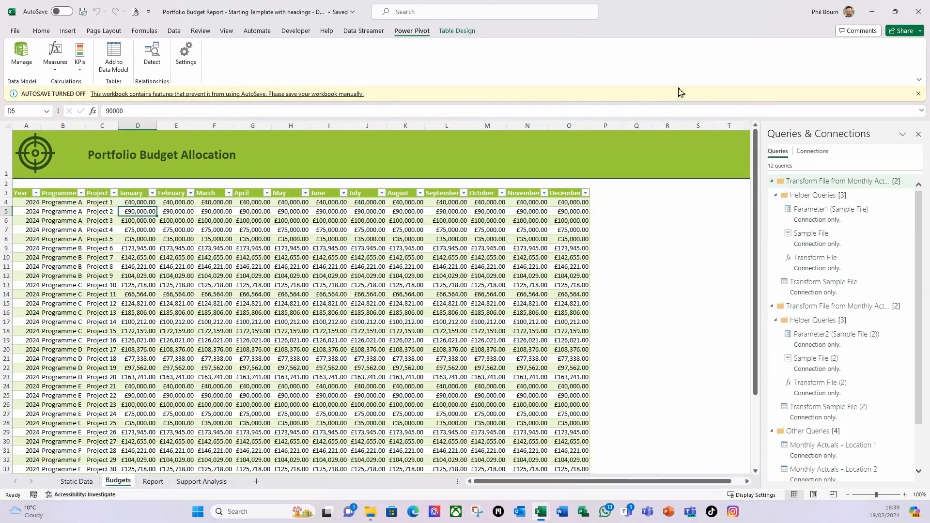
pyautogui.click(918, 95)
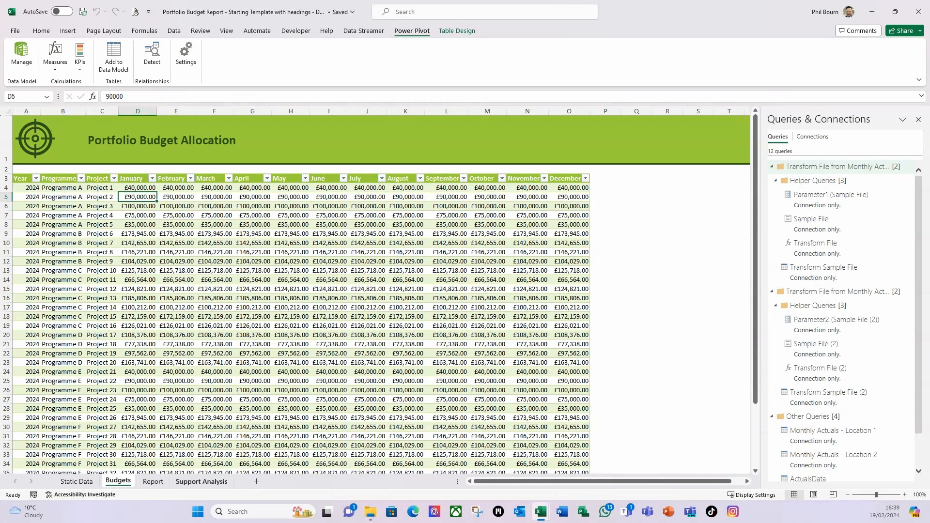
# Add the projects table from the Static Data sheet to the data model and fit its Category column's width before closing Power Pivot
pyautogui.click(77, 482)
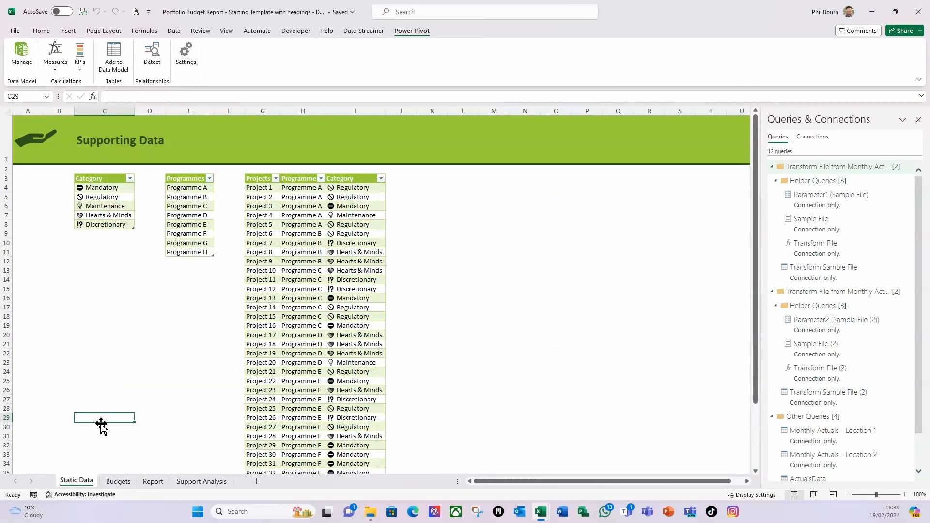
pyautogui.click(293, 237)
pyautogui.click(293, 280)
pyautogui.click(351, 271)
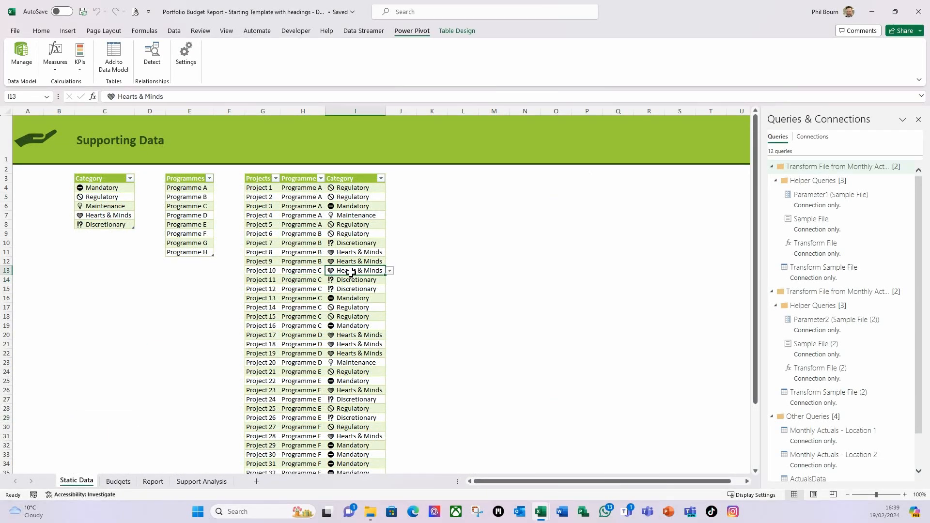
pyautogui.click(288, 262)
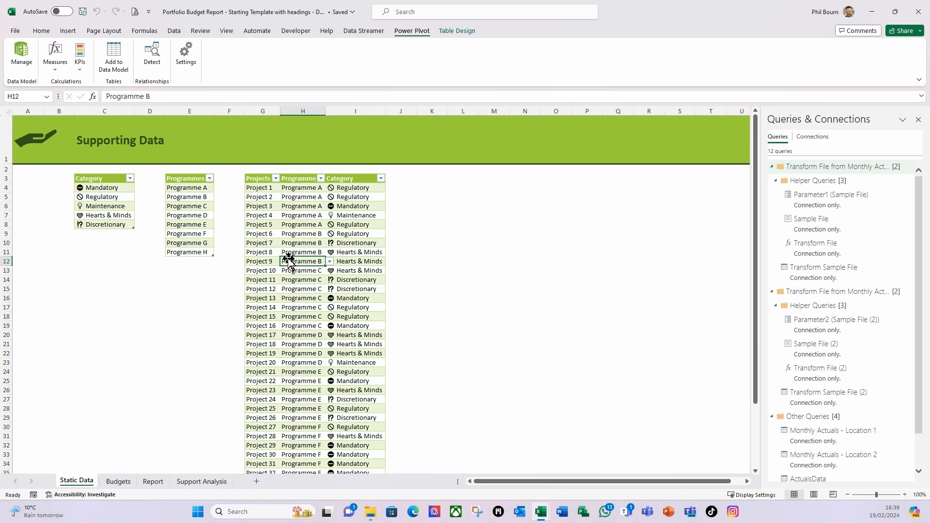
pyautogui.click(295, 207)
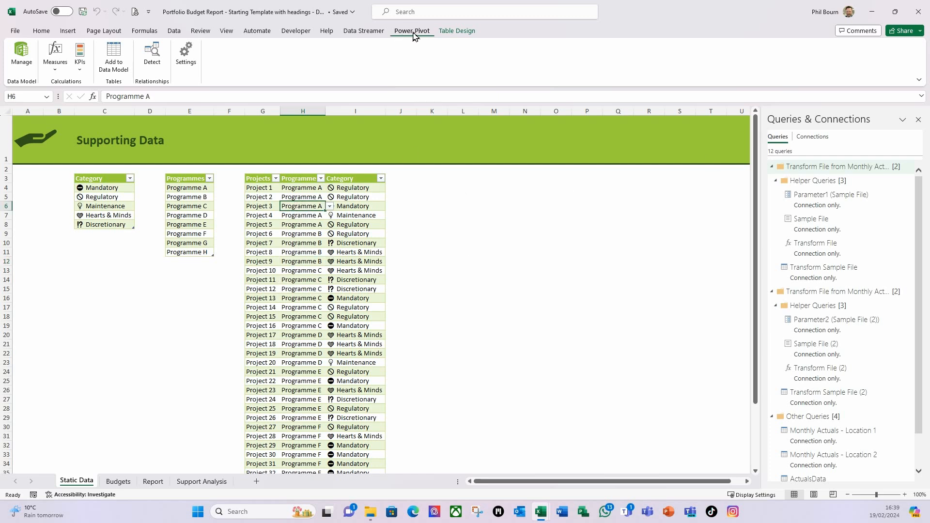
pyautogui.click(304, 224)
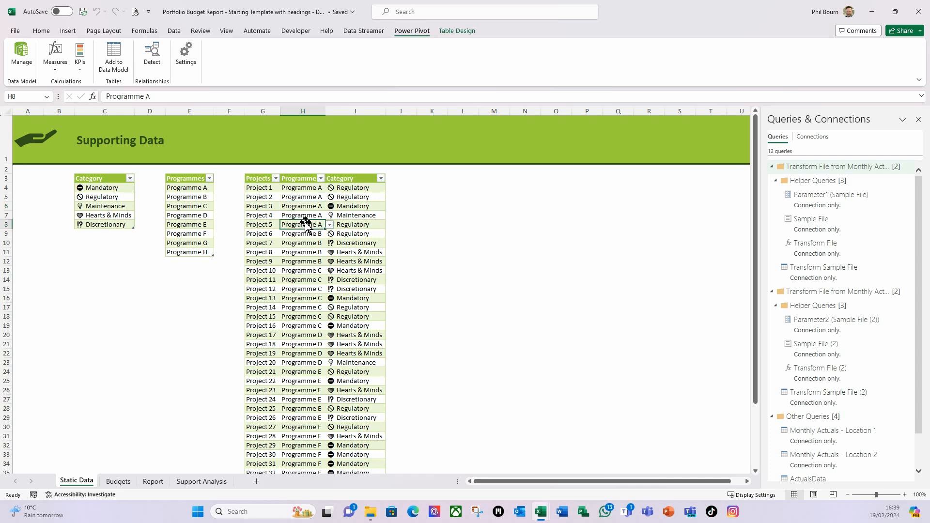
pyautogui.click(116, 68)
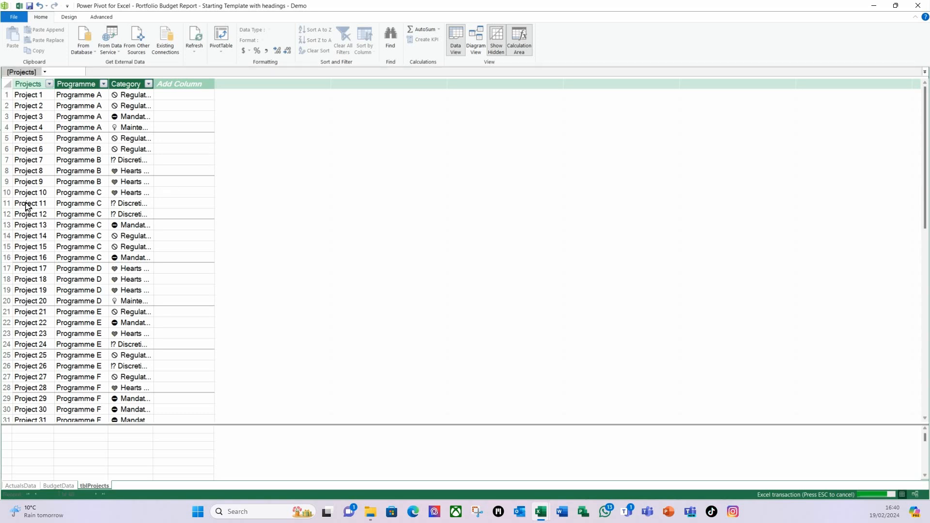
pyautogui.doubleClick(154, 86)
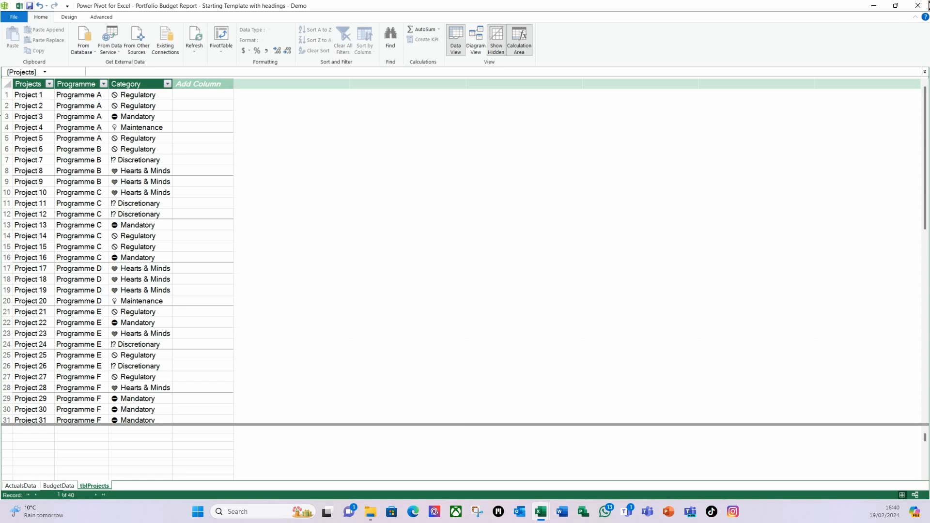
pyautogui.click(918, 6)
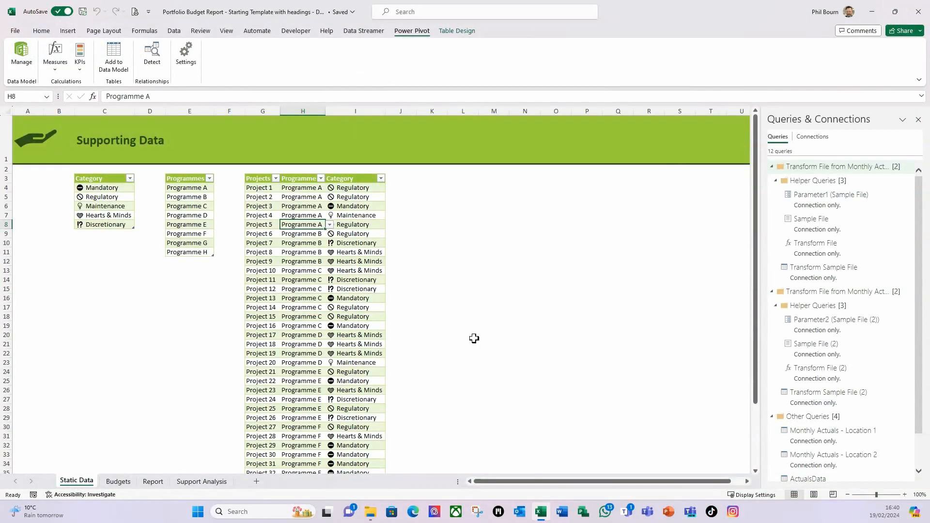
# Add a new worksheet, place it after Support Analysis and rename it Calendar
pyautogui.click(256, 482)
pyautogui.moveTo(116, 481); pyautogui.dragTo(276, 485)
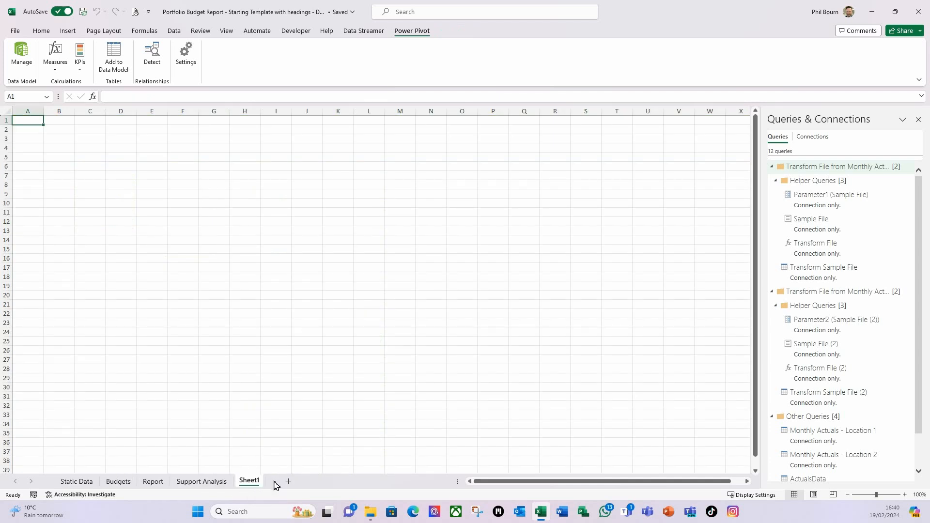
pyautogui.rightClick(254, 482)
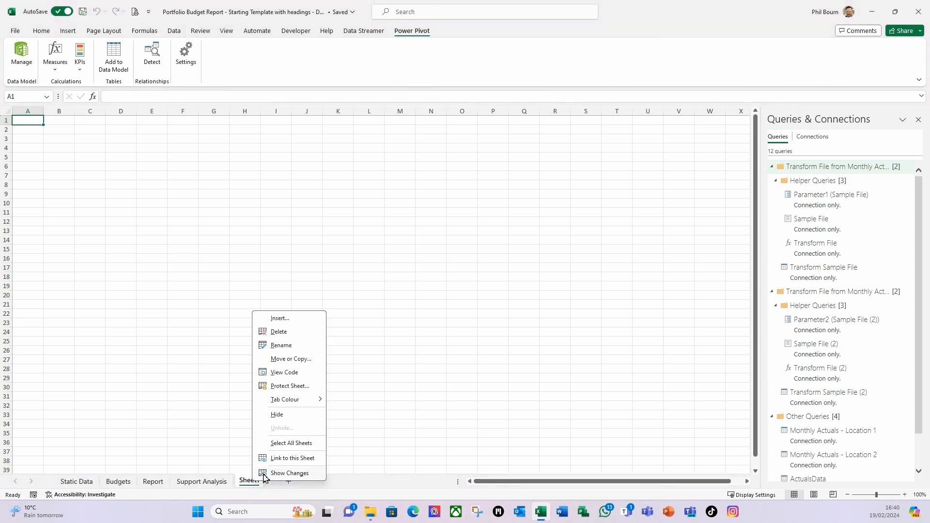
pyautogui.click(280, 346)
pyautogui.write('Calendar')
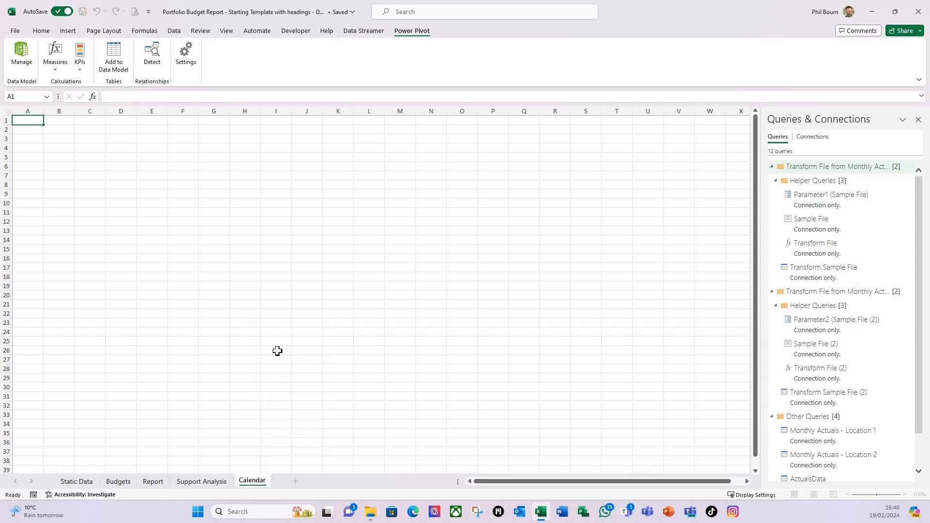
pyautogui.press('Return')
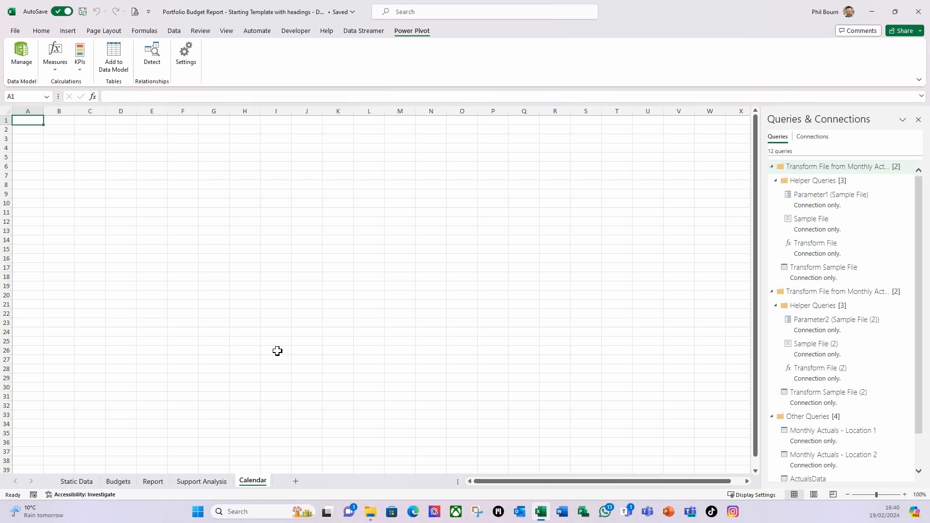
# Enter the heading Date in cell A1 of the Calendar sheet
pyautogui.click(83, 196)
pyautogui.click(29, 121)
pyautogui.write('Date')
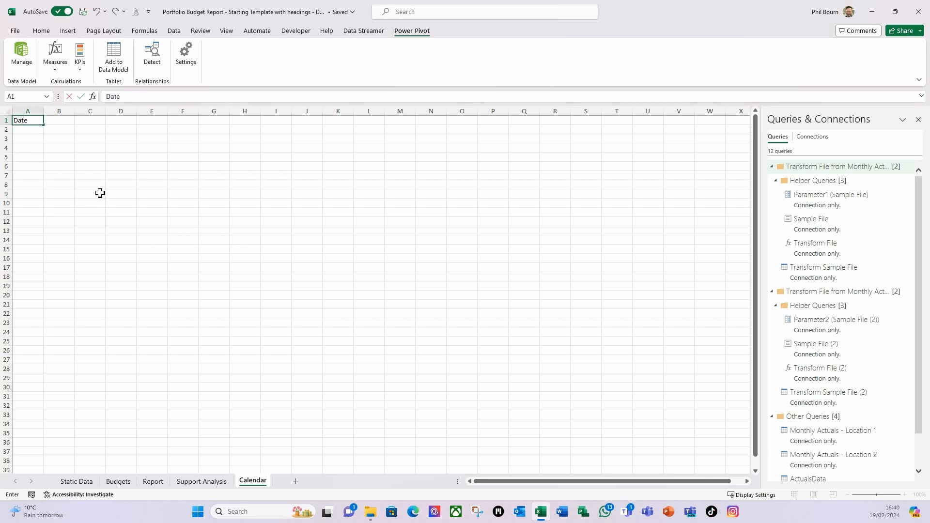
pyautogui.press('Return')
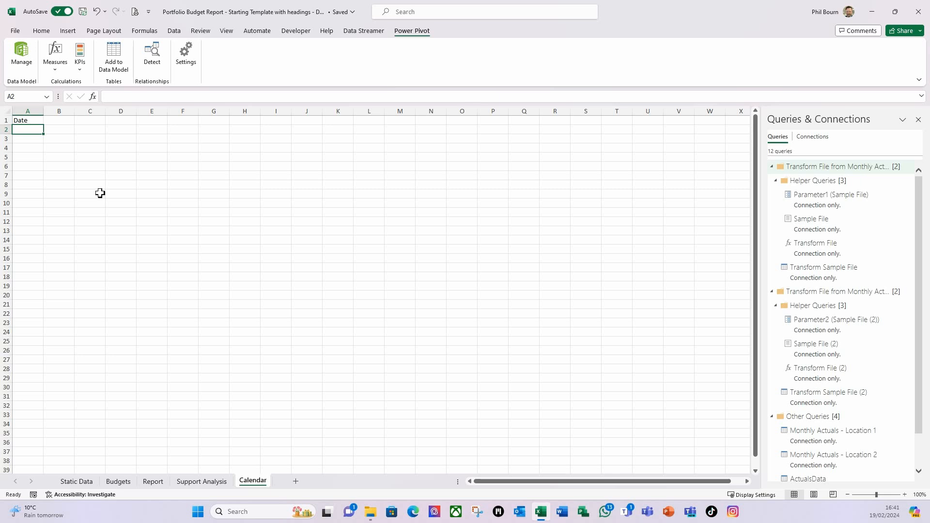
# Calculate the number of days in five years with the formula =365*5 in cell F1
pyautogui.click(182, 123)
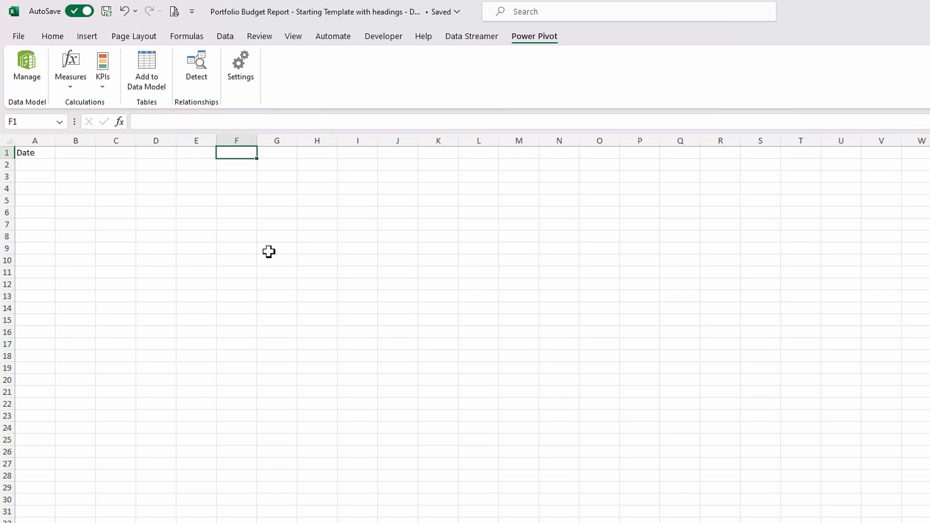
pyautogui.write('=365*5')
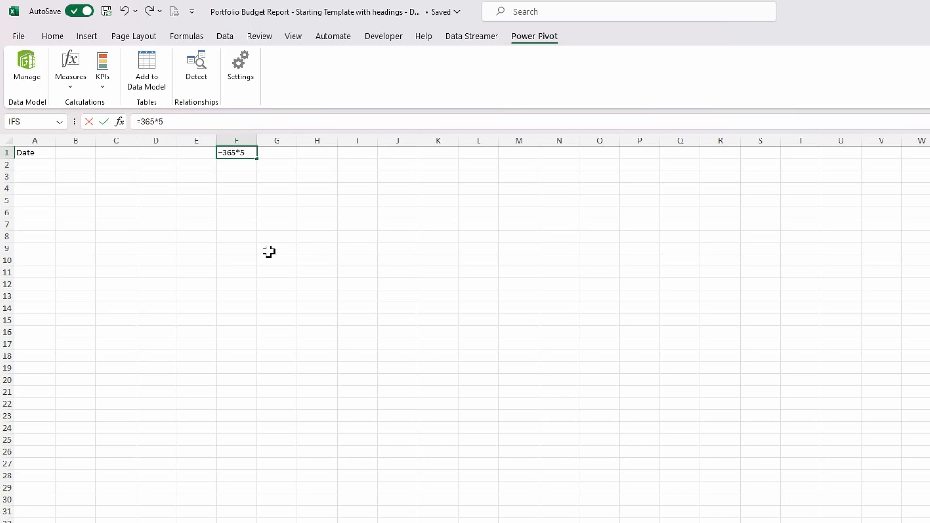
pyautogui.press('Return')
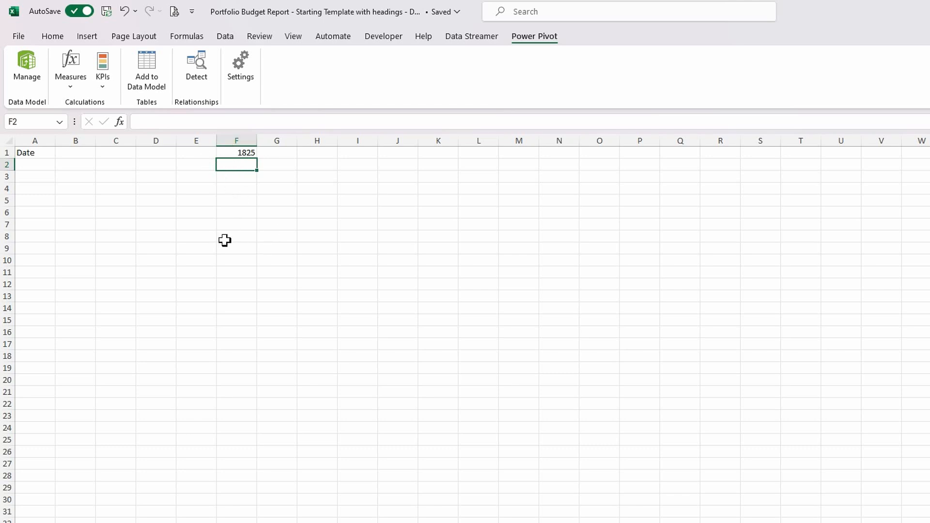
# Generate daily dates starting 1 January 2024 in cell A2 with the formula =SEQUENCE(1825,,DATE(2024,1,1),1)
pyautogui.click(30, 164)
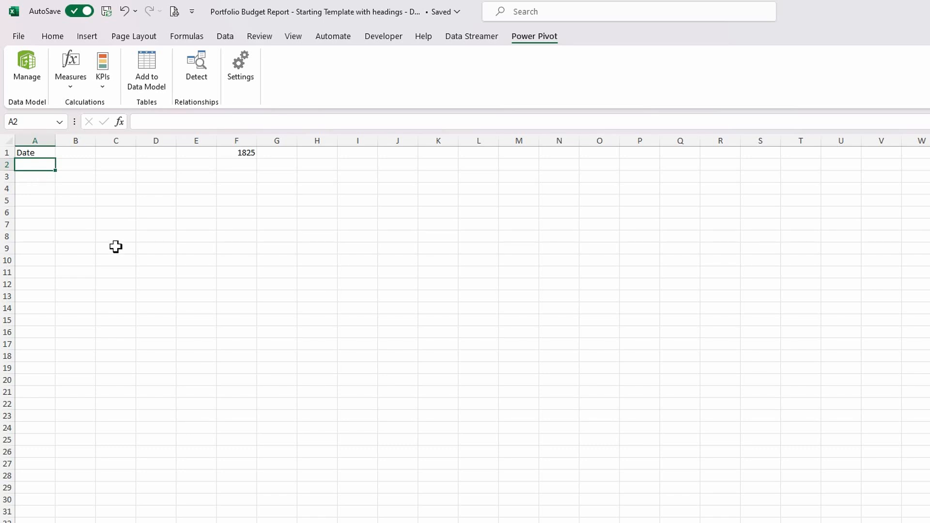
pyautogui.write('=se')
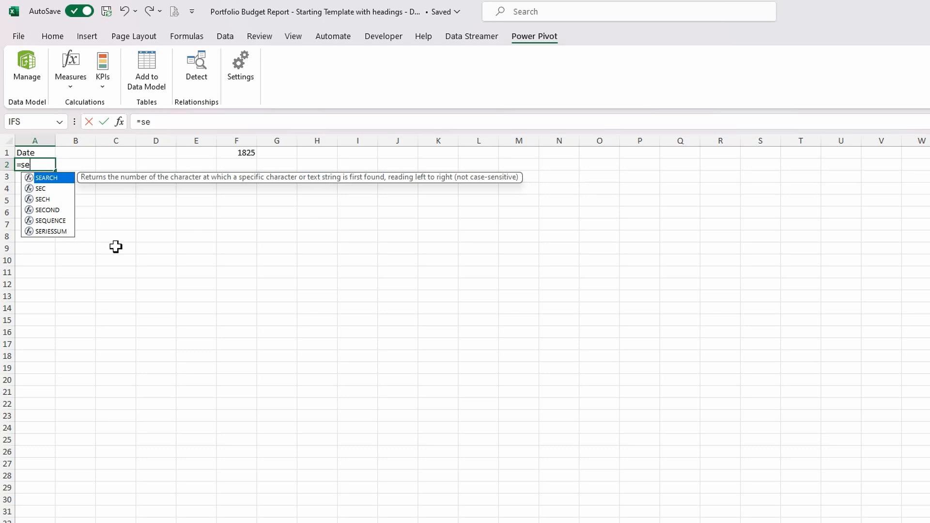
pyautogui.write('q')
pyautogui.press('Tab')
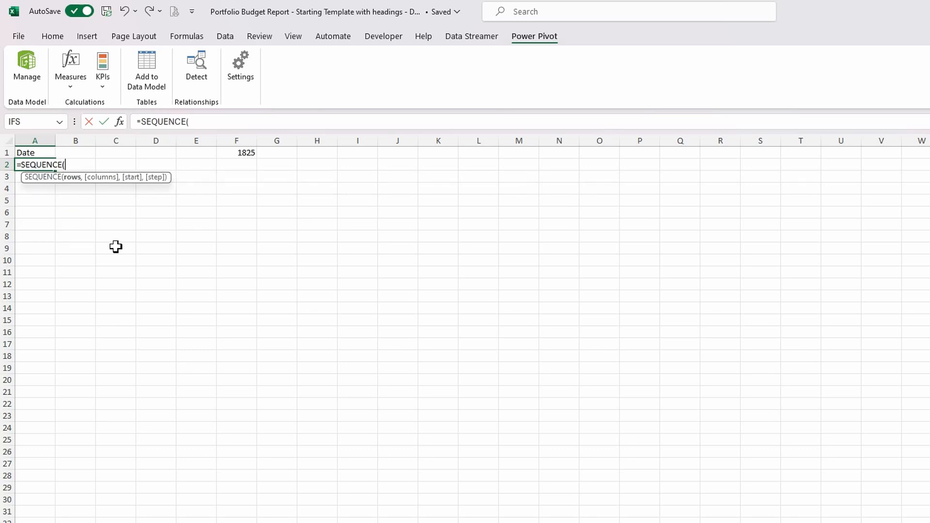
pyautogui.write('1825,')
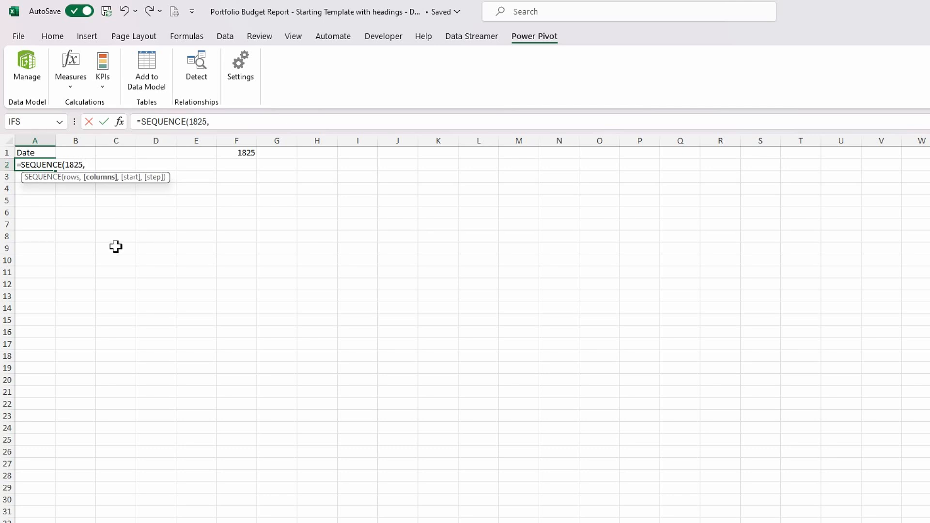
pyautogui.write(',date')
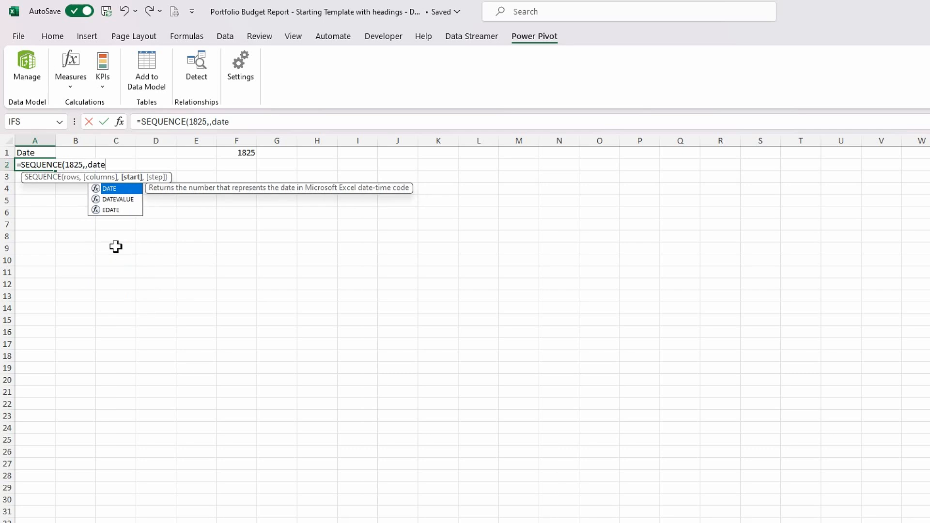
pyautogui.write('(')
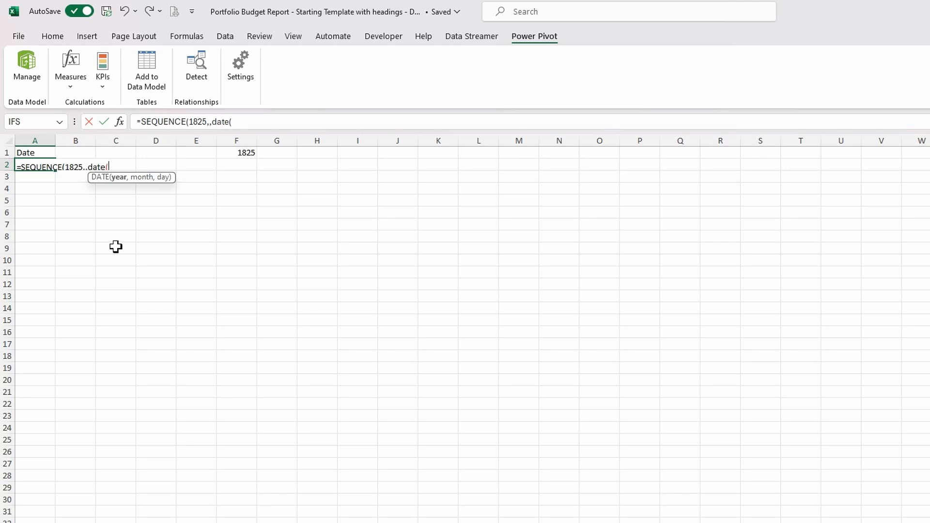
pyautogui.write('202')
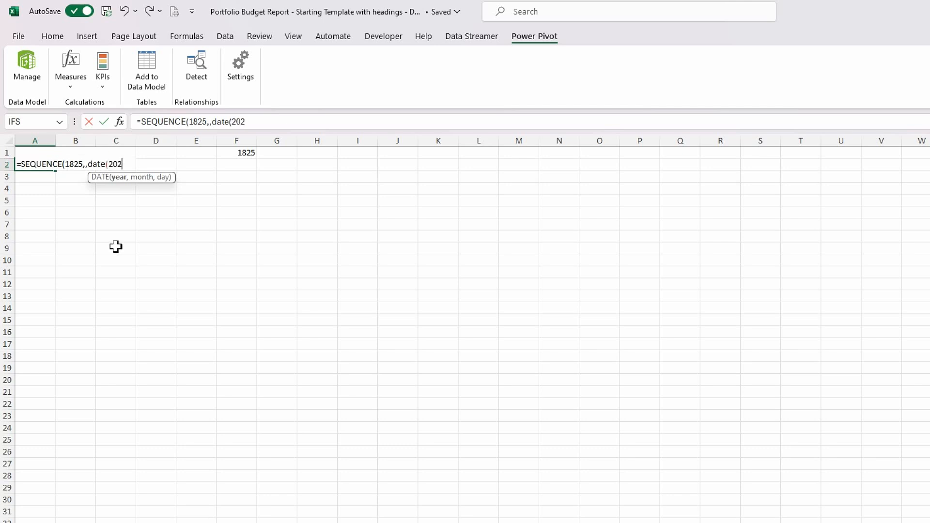
pyautogui.write('4,1,1')
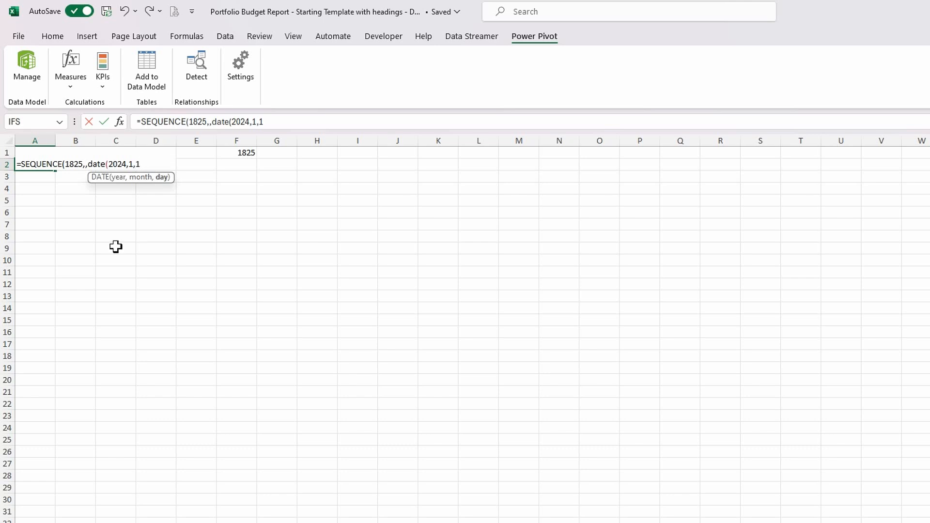
pyautogui.write(')')
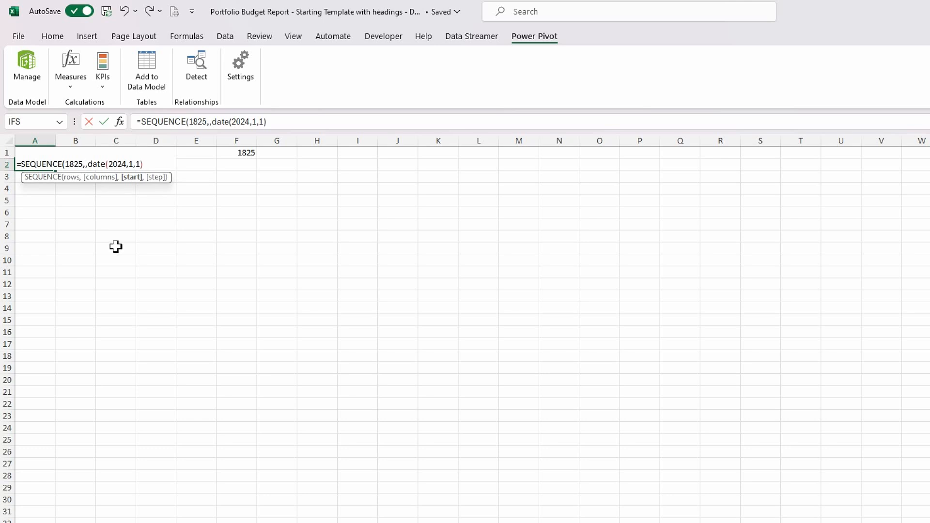
pyautogui.write(',1)')
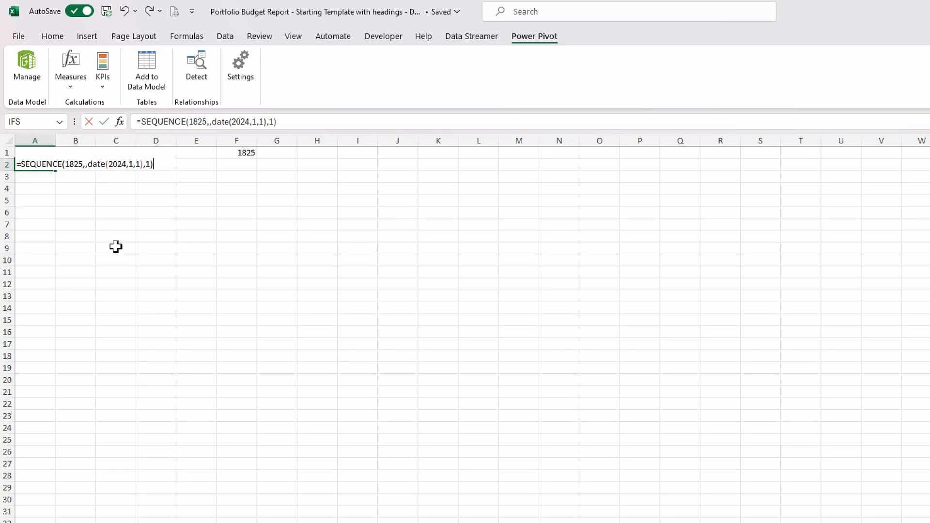
pyautogui.press('Return')
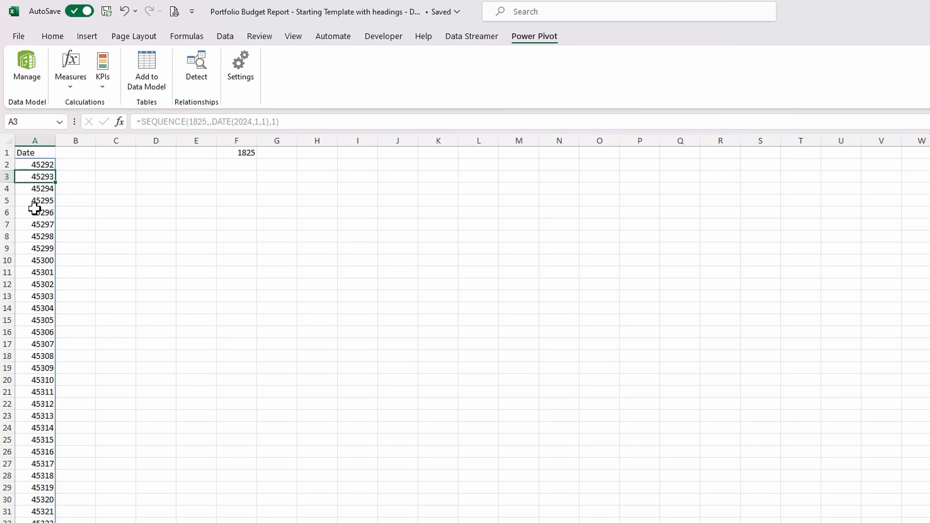
pyautogui.click(38, 165)
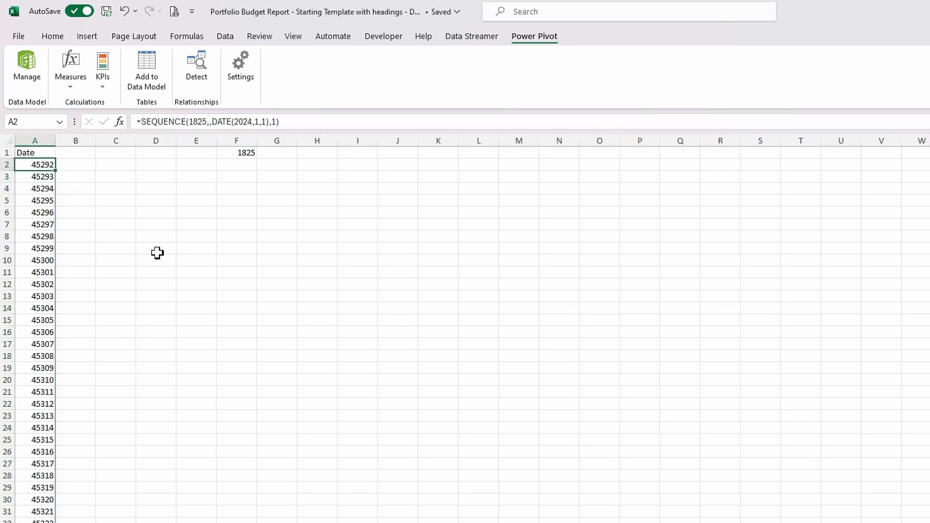
# Format column A of the Calendar sheet as Short Date
pyautogui.click(33, 145)
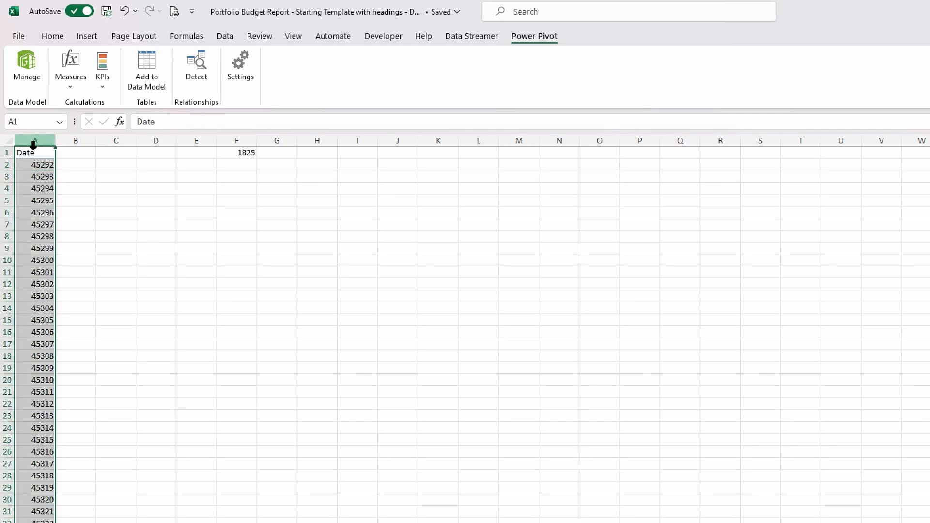
pyautogui.click(52, 36)
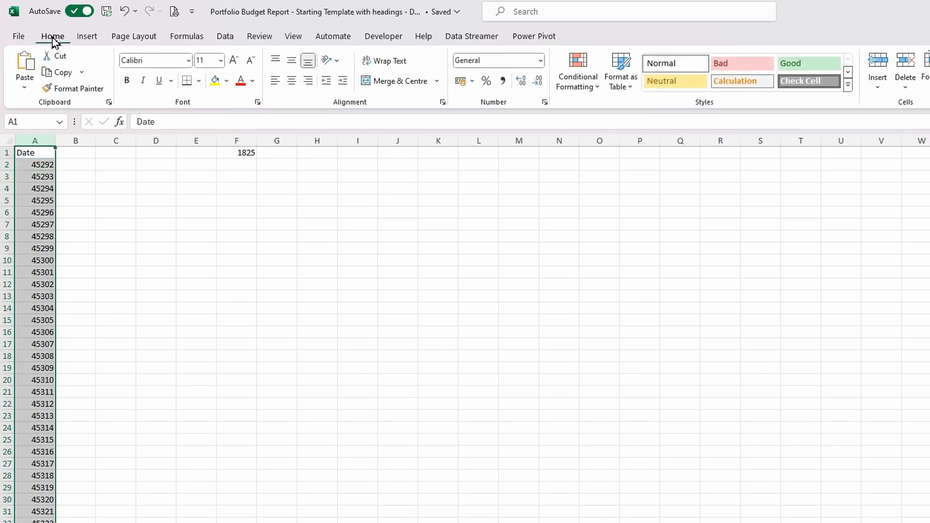
pyautogui.click(539, 61)
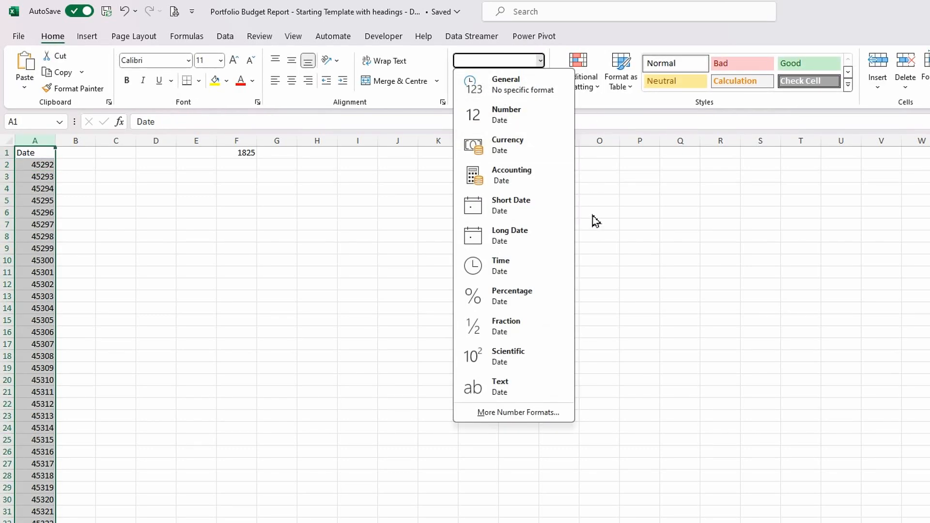
pyautogui.click(501, 209)
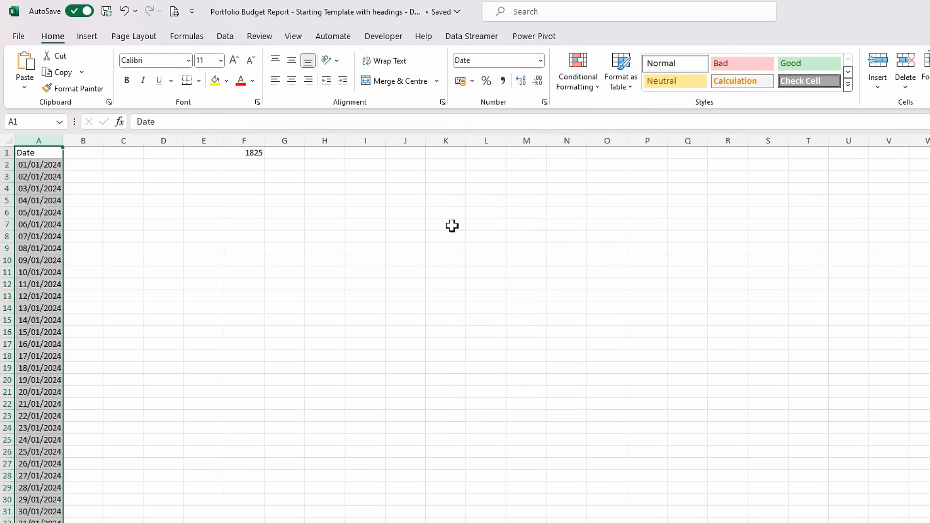
pyautogui.click(48, 262)
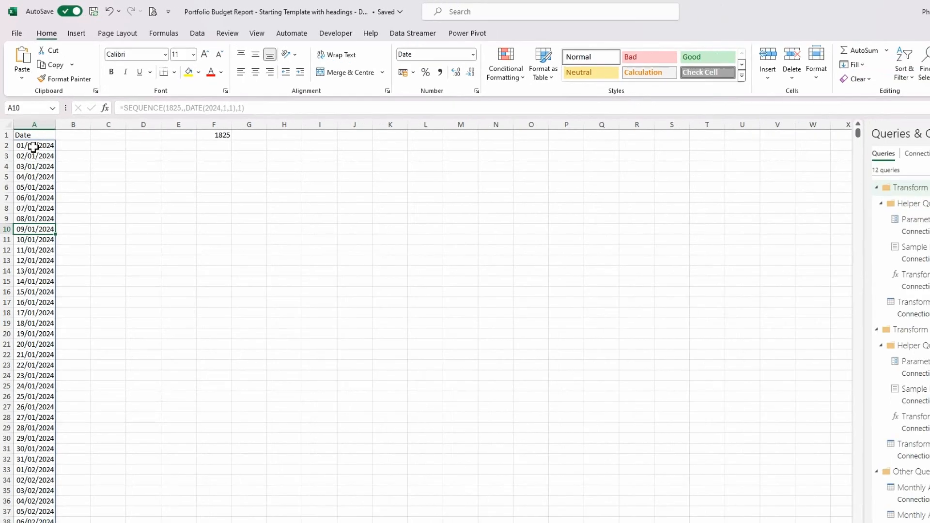
# Check the end of the date list and set the row count in cell A2's SEQUENCE formula to 1827
pyautogui.click(38, 165)
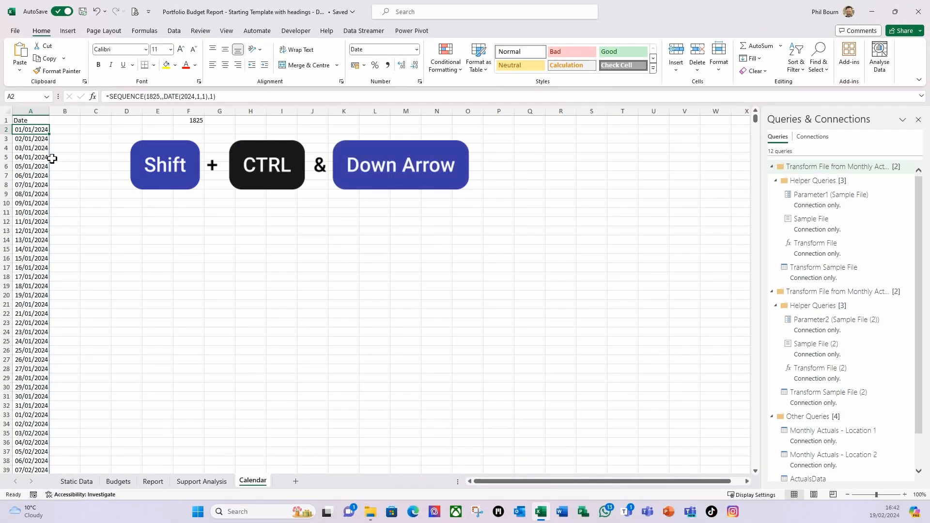
pyautogui.hotkey('ctrl', 'shift', 'Down')
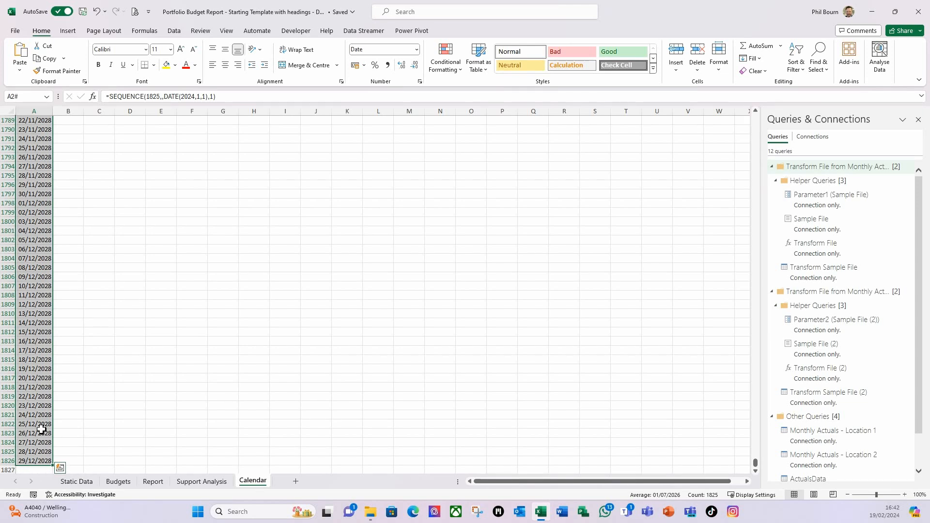
pyautogui.scroll(9, 44, 349)
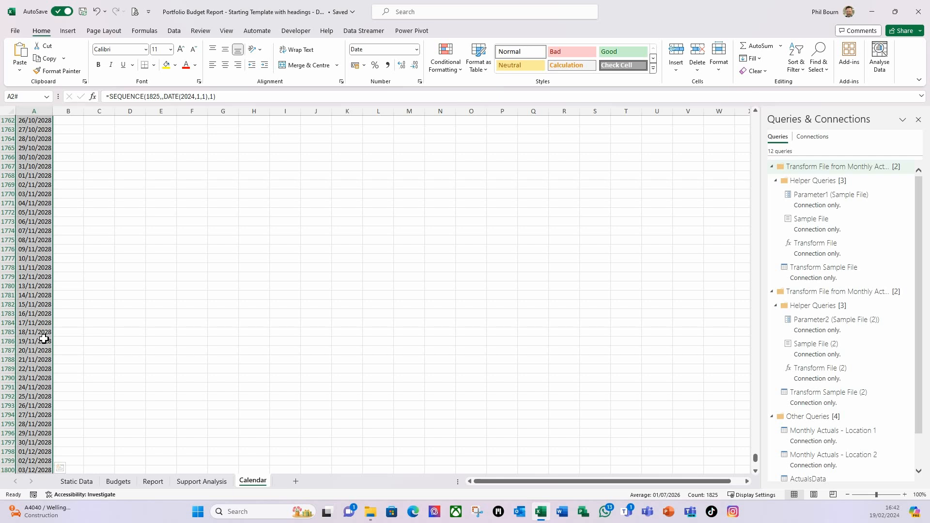
pyautogui.hotkey('ctrl', 'Home')
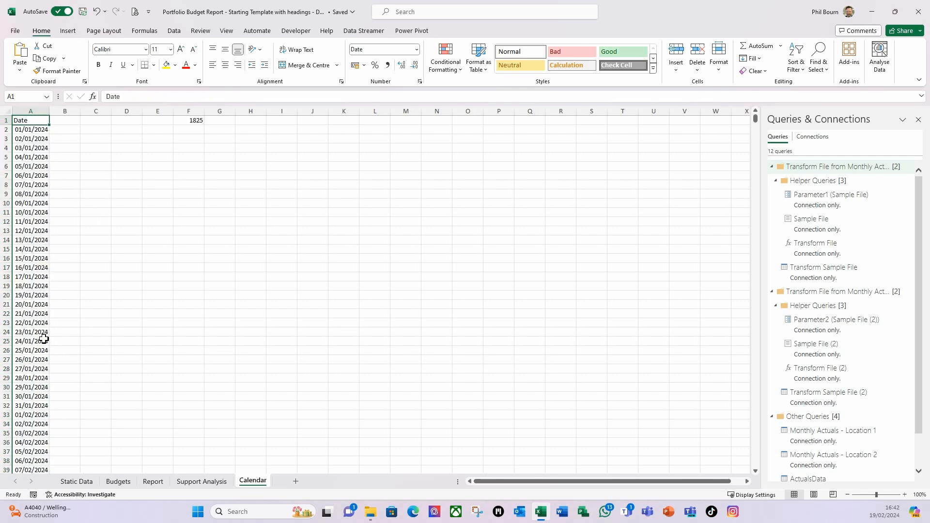
pyautogui.click(21, 130)
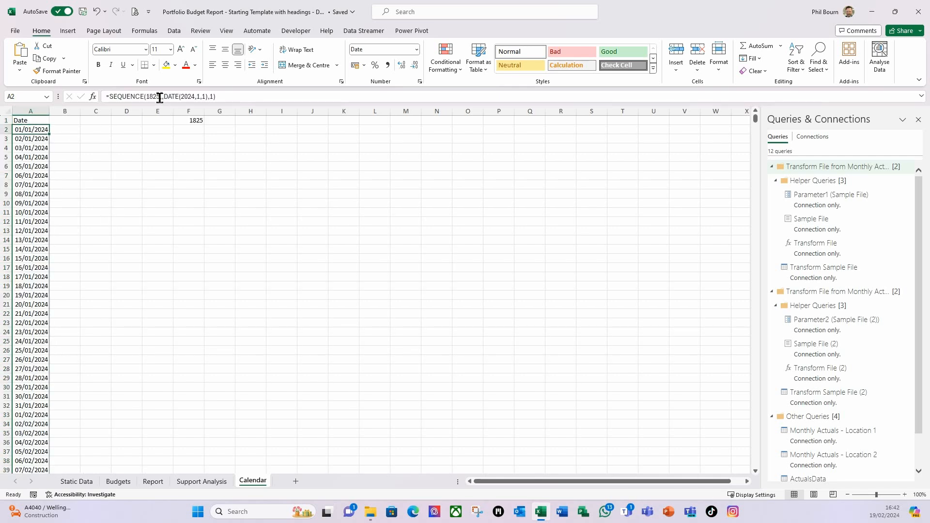
pyautogui.click(160, 97)
pyautogui.press('BackSpace')
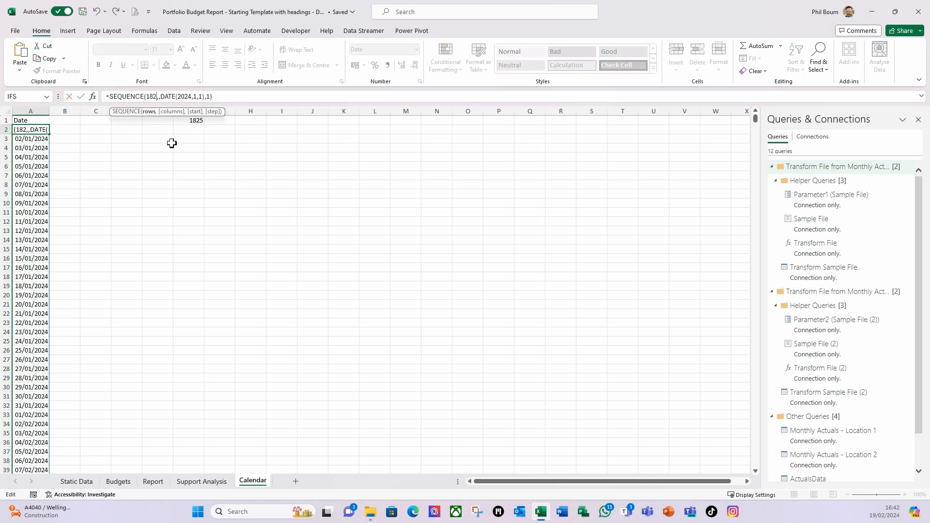
pyautogui.write('7')
pyautogui.press('Return')
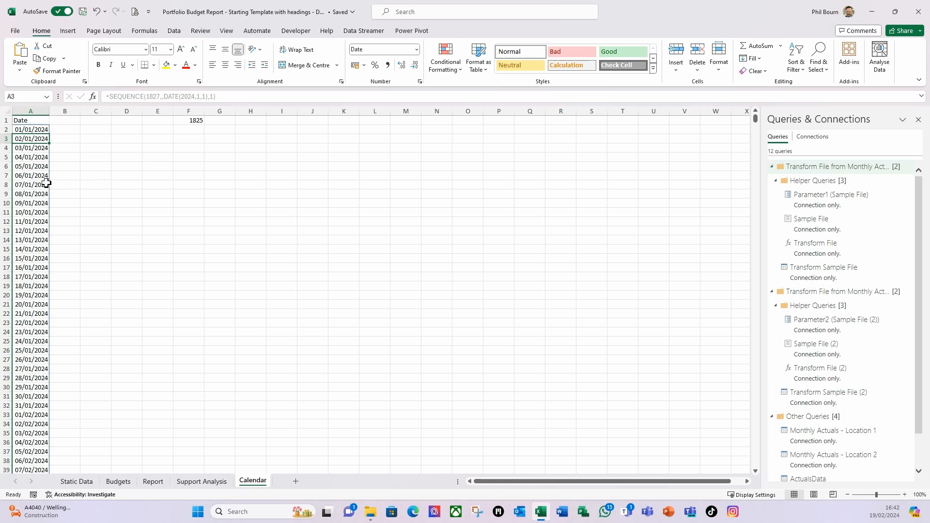
# Replace the SEQUENCE results from A2 down with fixed values pasted in place, and clear the day calculation in cell F1
pyautogui.click(35, 131)
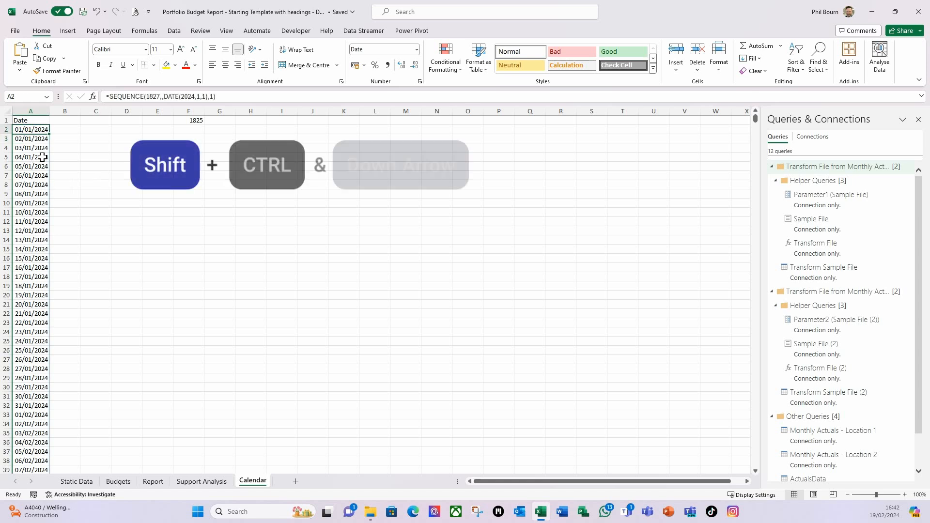
pyautogui.hotkey('ctrl', 'shift', 'Down')
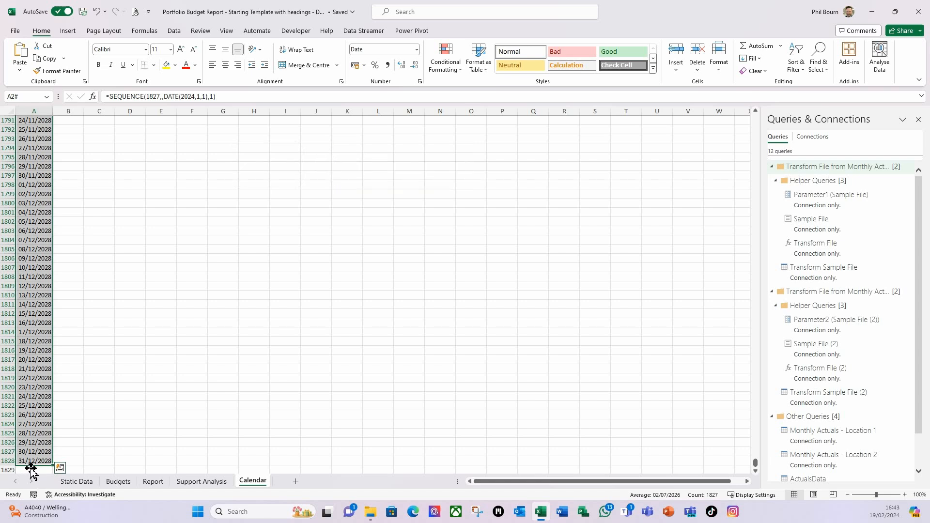
pyautogui.hotkey('ctrl', 'c')
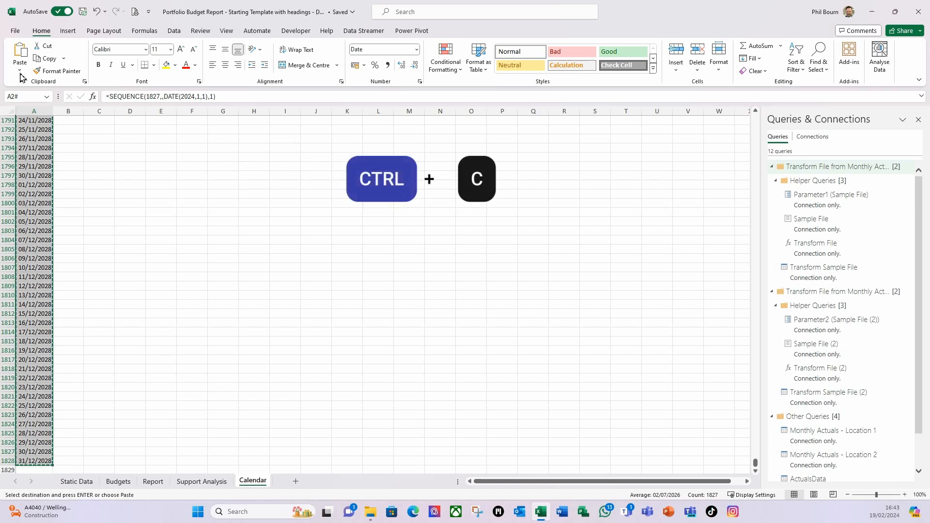
pyautogui.click(19, 67)
pyautogui.click(19, 143)
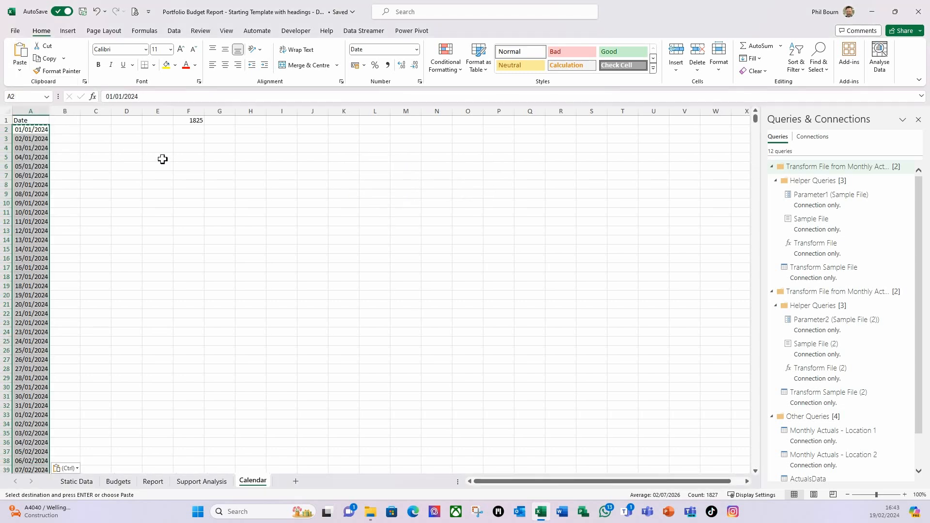
pyautogui.click(30, 130)
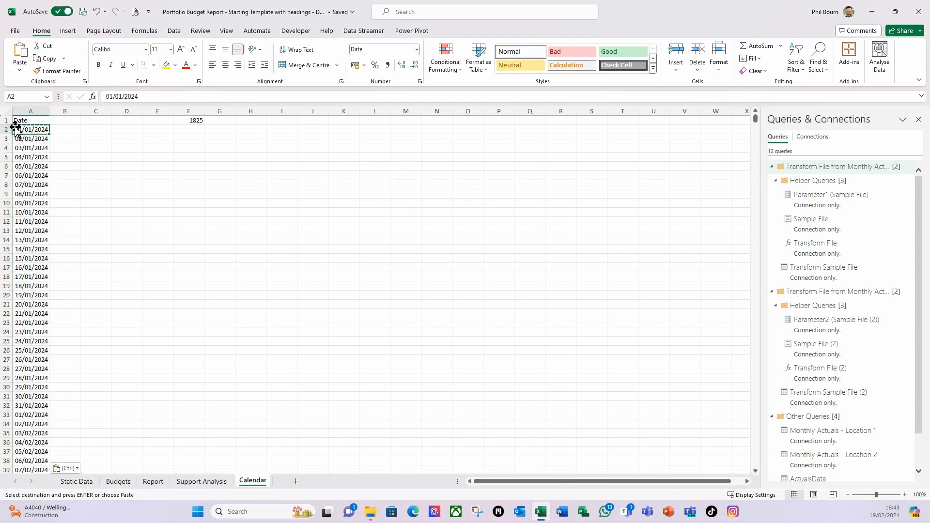
pyautogui.click(194, 121)
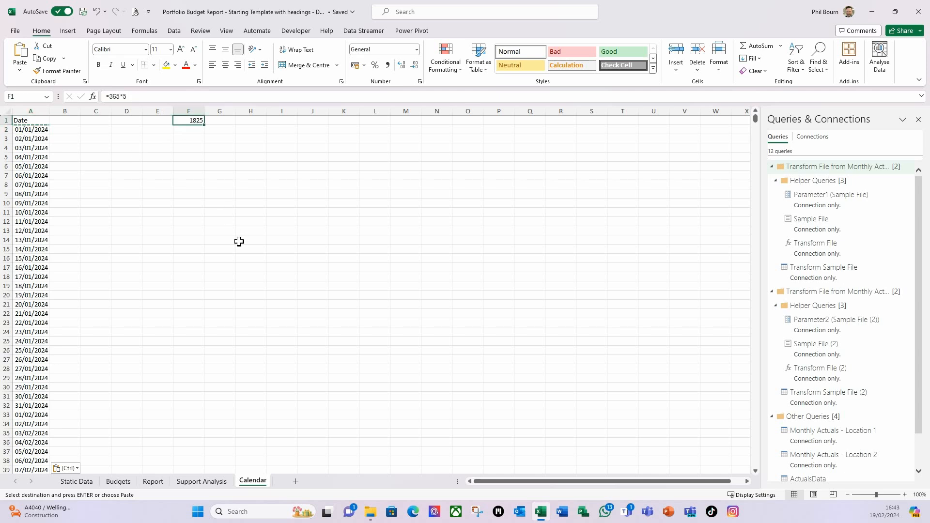
pyautogui.press('Delete')
# Convert the date list in A1:A1828 into a table with headers
pyautogui.click(28, 130)
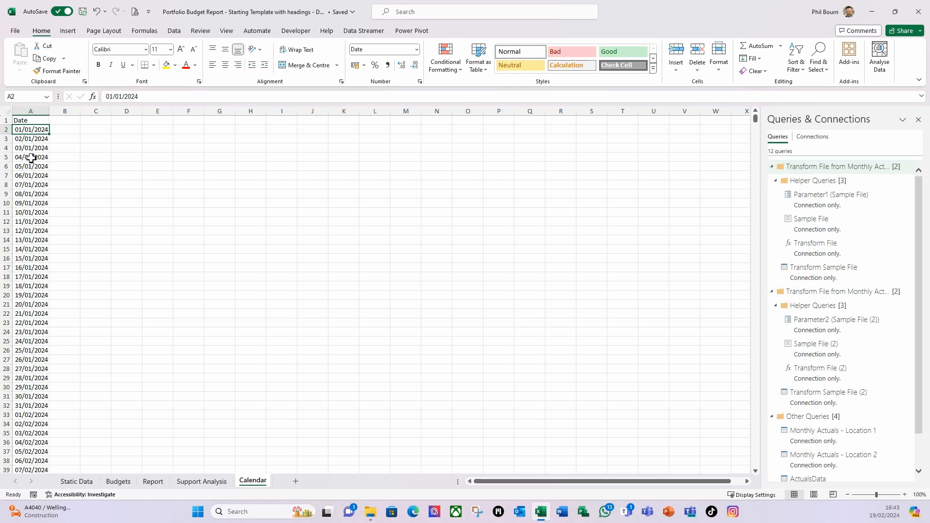
pyautogui.hotkey('ctrl', 't')
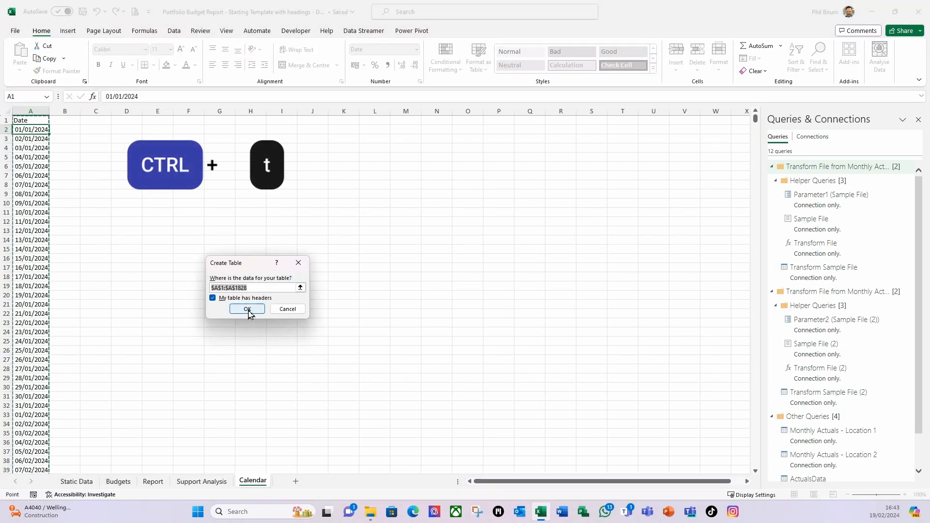
pyautogui.moveTo(252, 271); pyautogui.dragTo(109, 177)
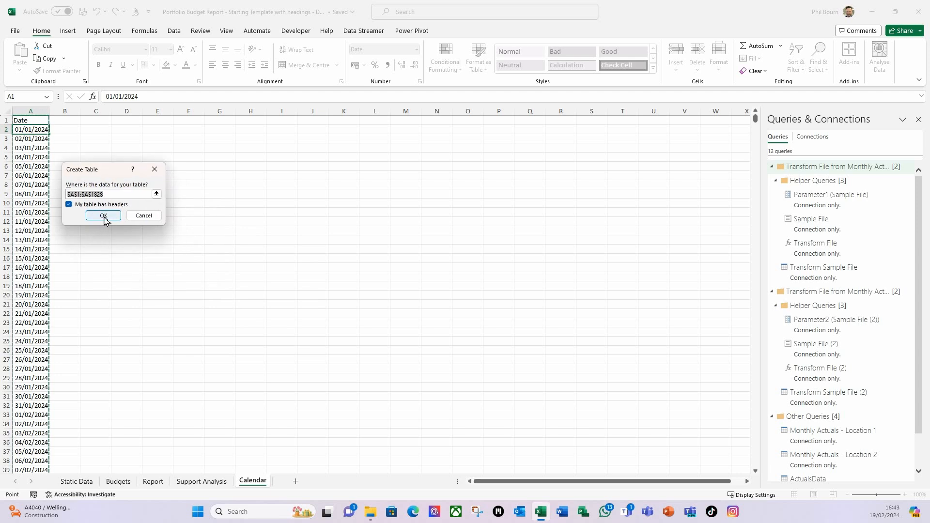
pyautogui.click(104, 216)
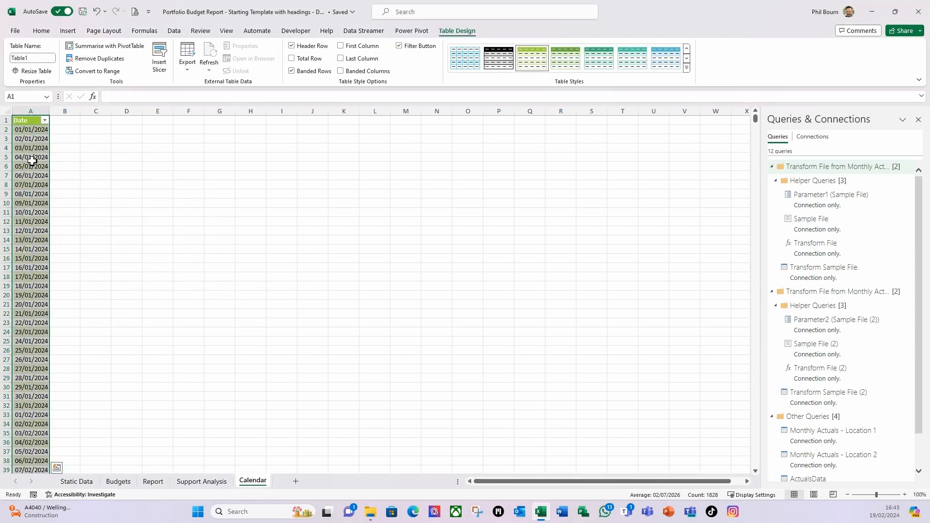
pyautogui.click(32, 161)
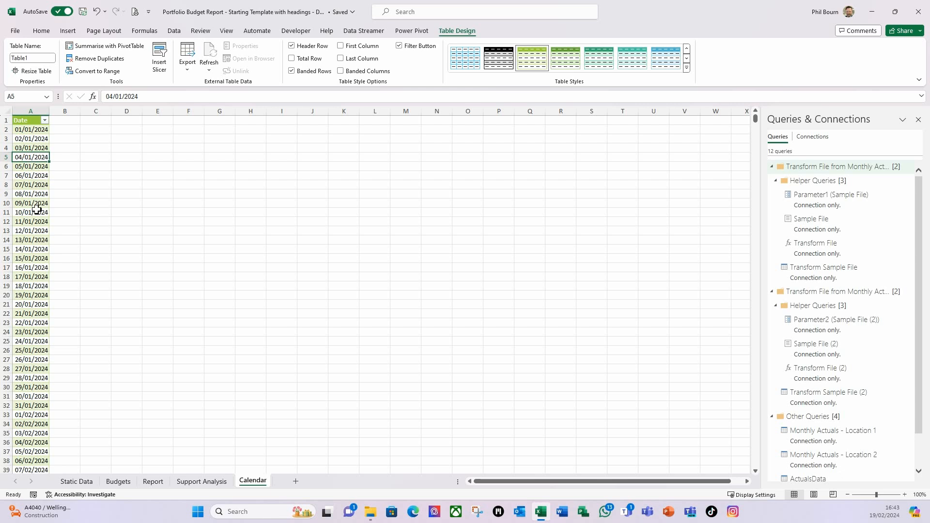
# Name the date table on the Calendar sheet tblCalendar
pyautogui.click(37, 59)
pyautogui.write('tblCalendar')
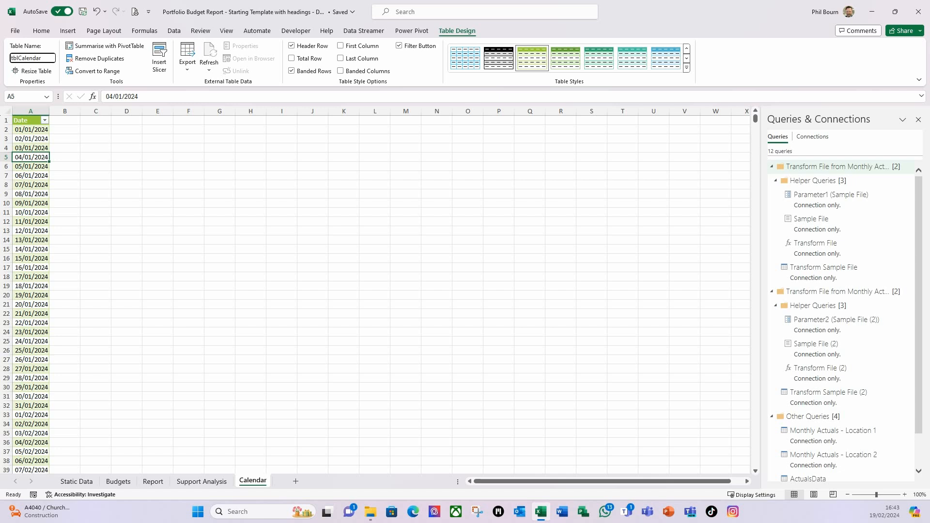
pyautogui.click(23, 132)
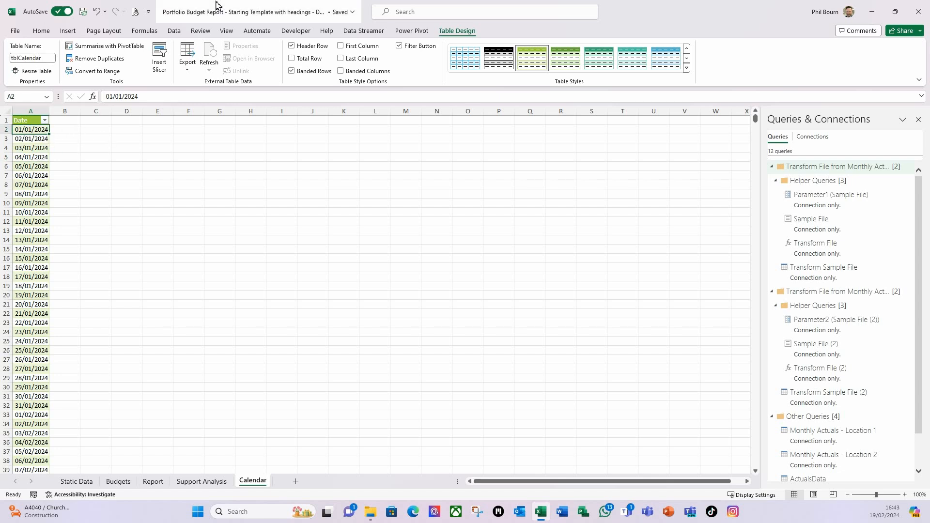
# Load tblCalendar into Power Query and change the Date column's type to Date, replacing the existing type conversion
pyautogui.click(175, 31)
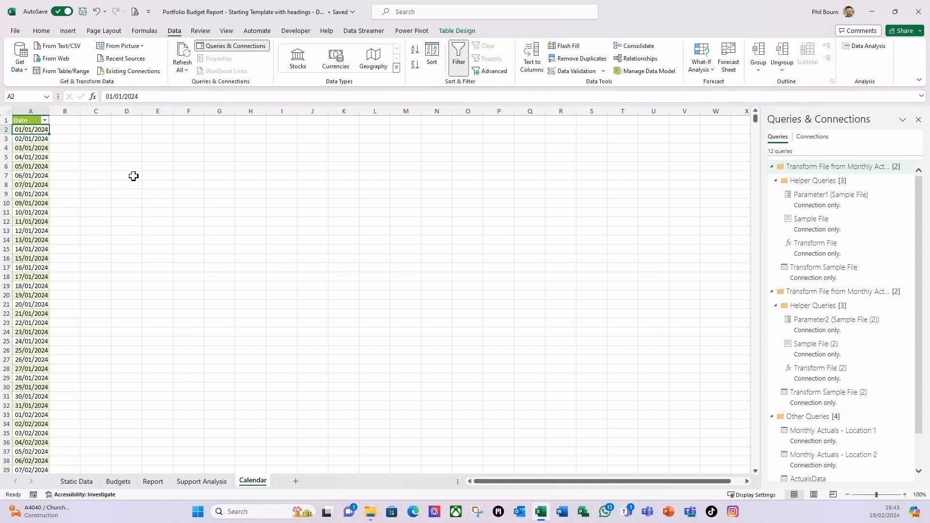
pyautogui.click(54, 72)
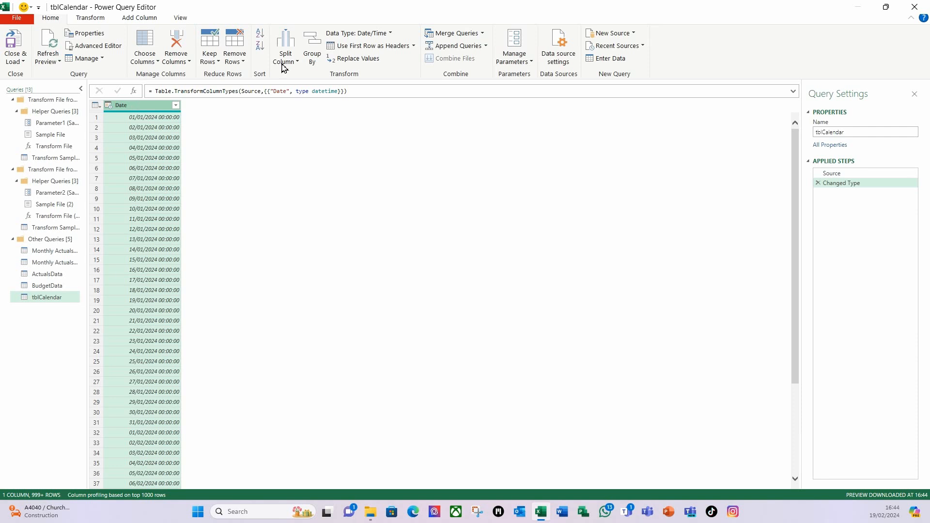
pyautogui.click(390, 33)
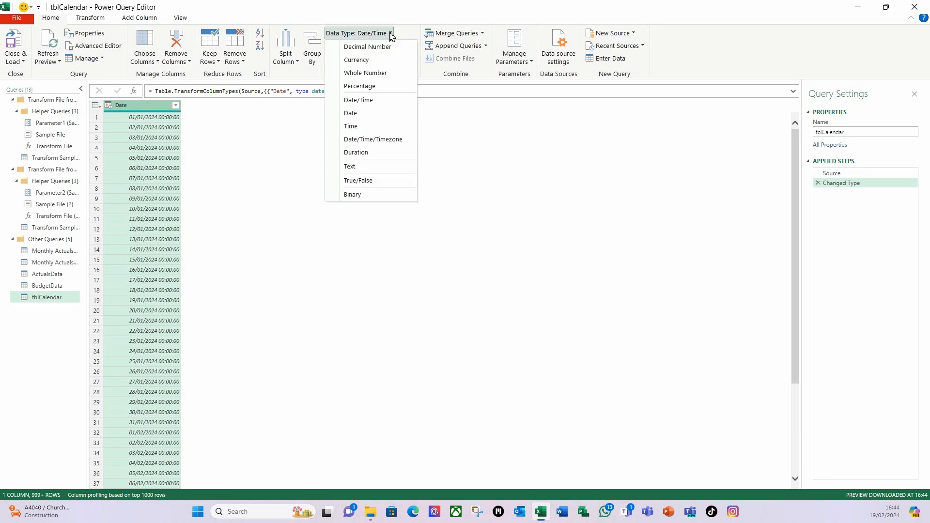
pyautogui.click(352, 114)
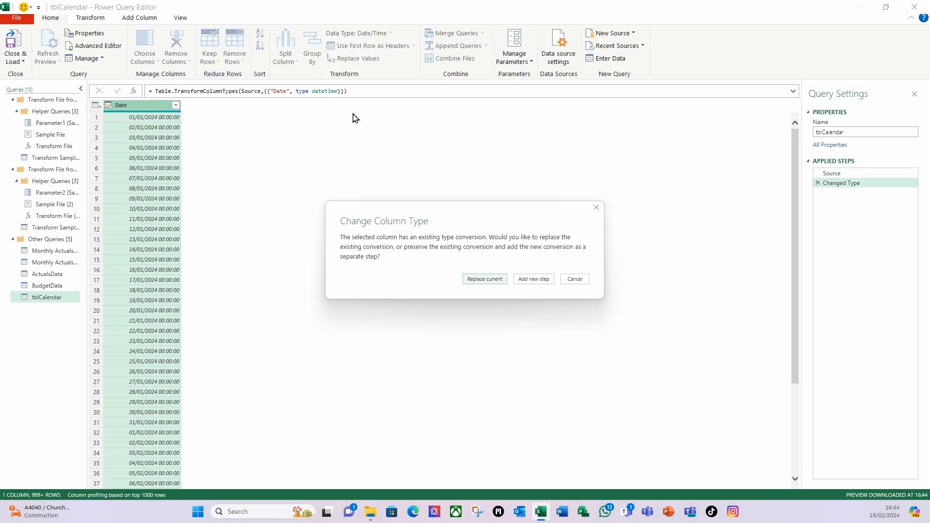
pyautogui.click(479, 279)
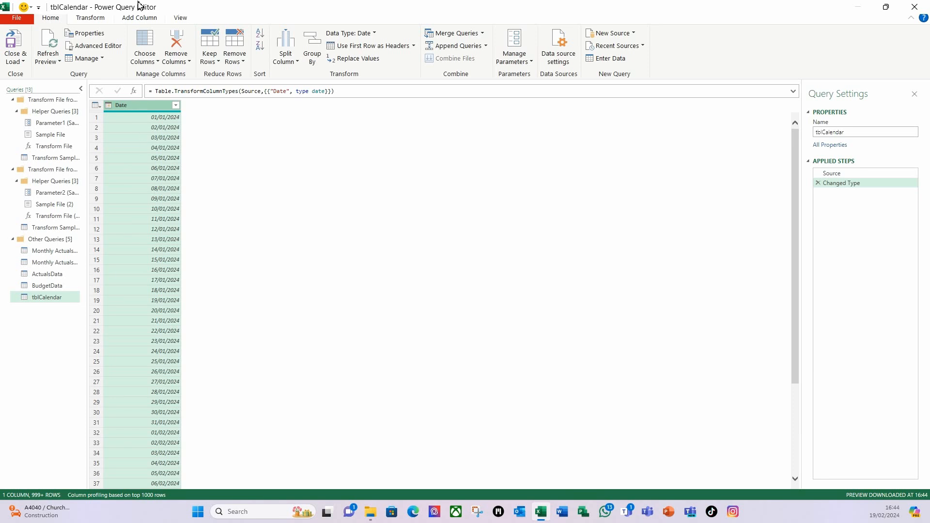
# Add a Year column and a Month number column, both derived from the Date column
pyautogui.click(134, 20)
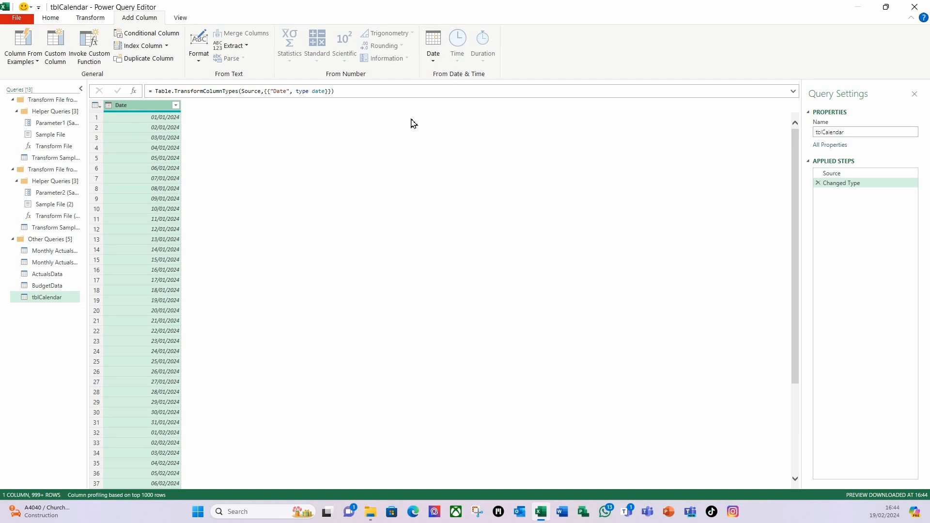
pyautogui.click(433, 62)
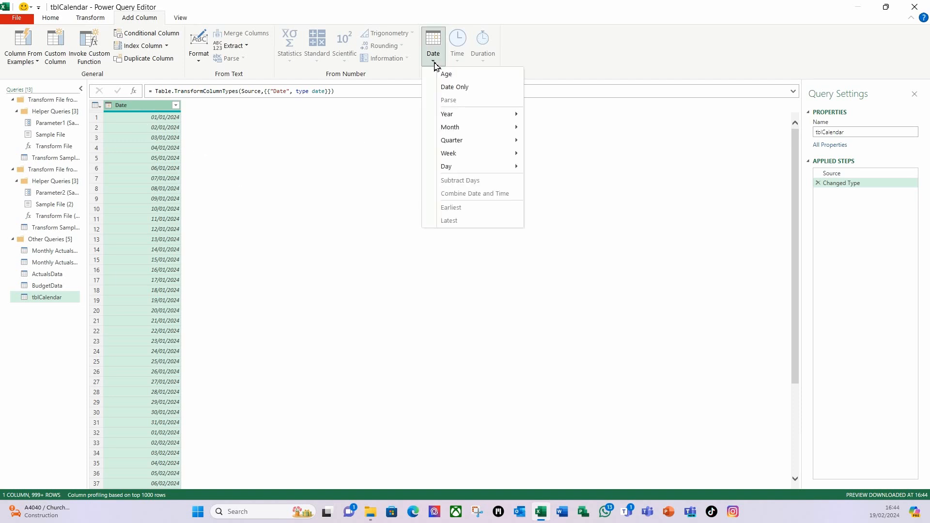
pyautogui.moveTo(486, 114)
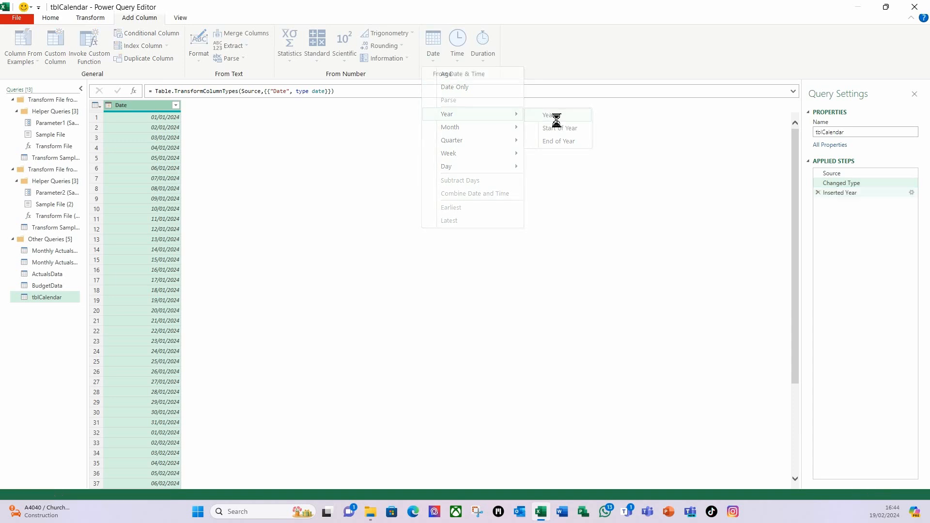
pyautogui.click(549, 116)
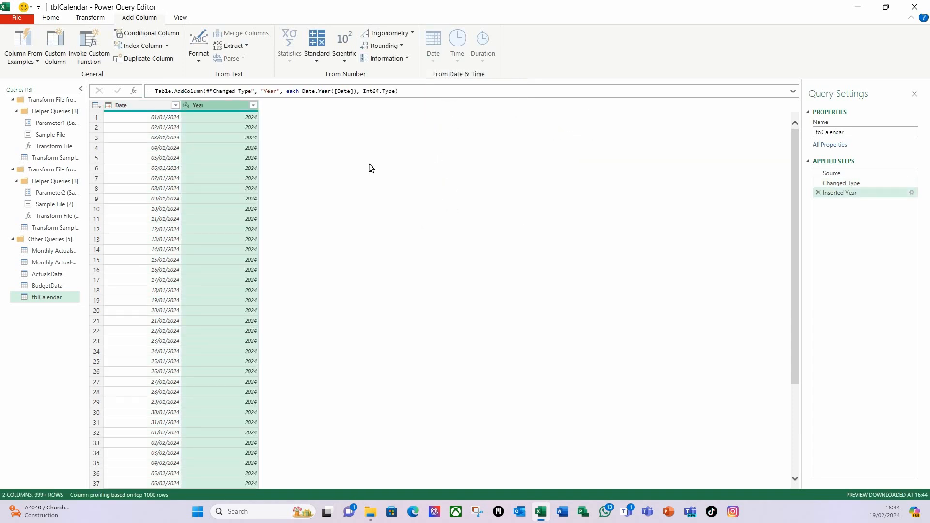
pyautogui.click(139, 107)
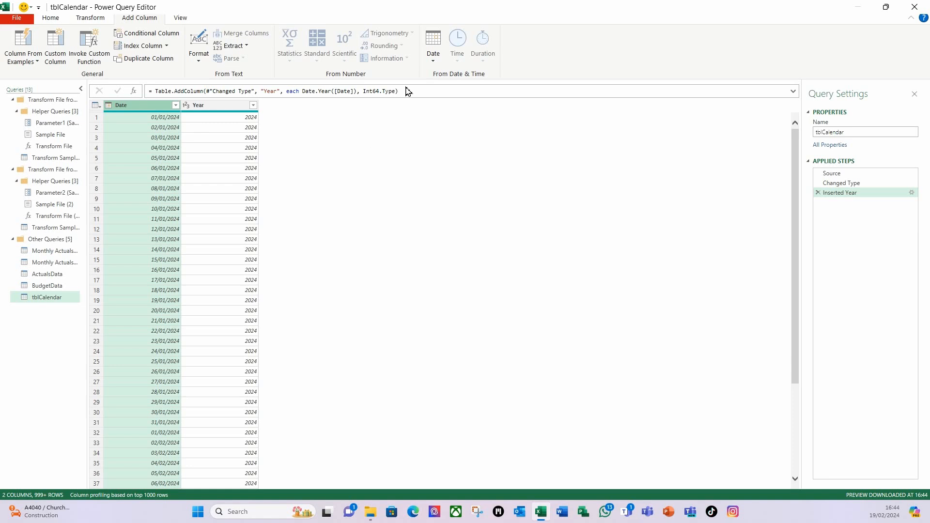
pyautogui.click(433, 62)
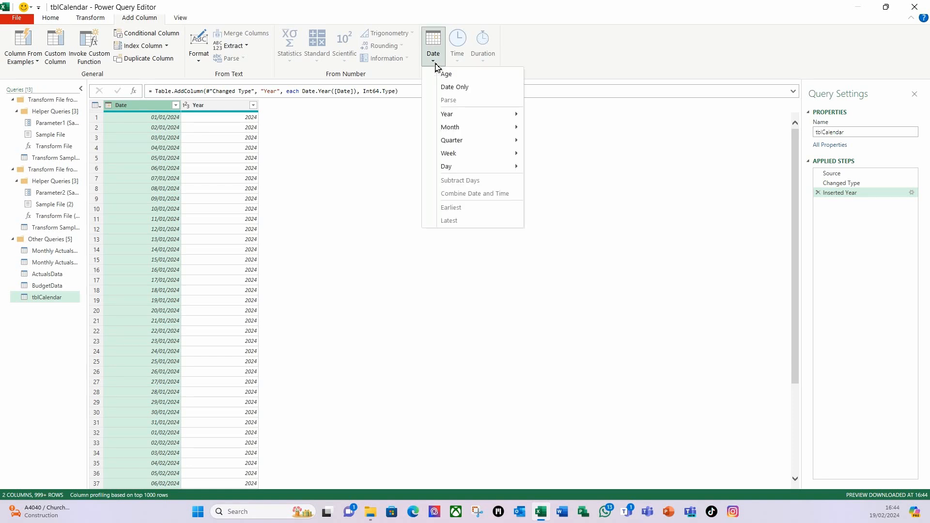
pyautogui.moveTo(484, 127)
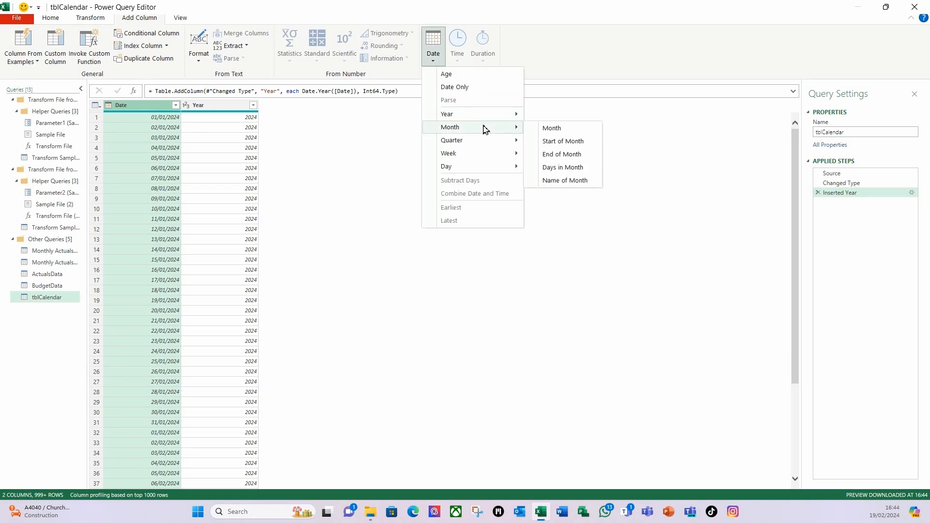
pyautogui.click(552, 129)
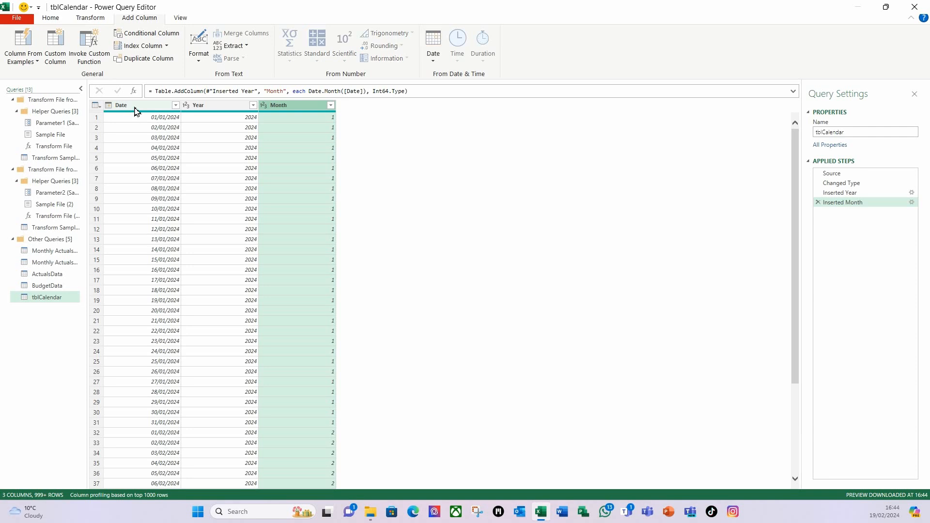
# Add a column with the name of the month, derived from the Date column
pyautogui.click(135, 111)
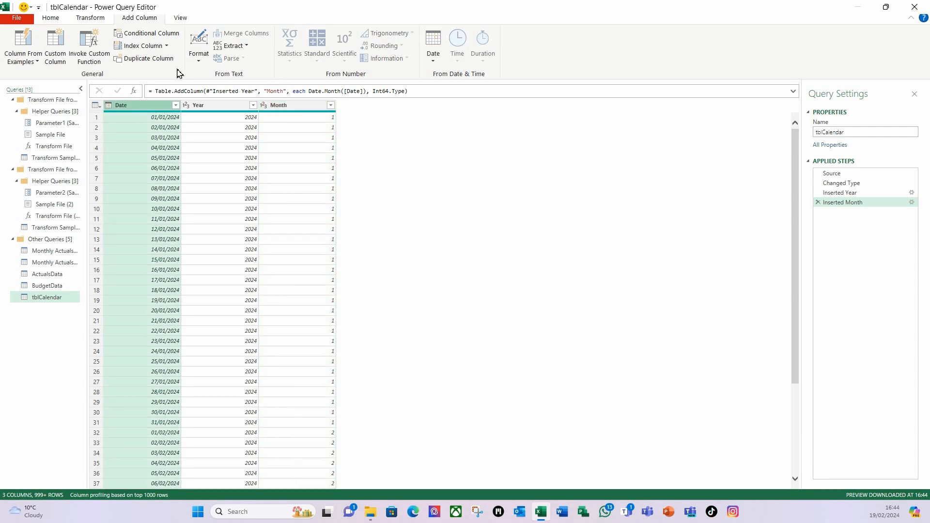
pyautogui.click(434, 63)
pyautogui.moveTo(464, 142)
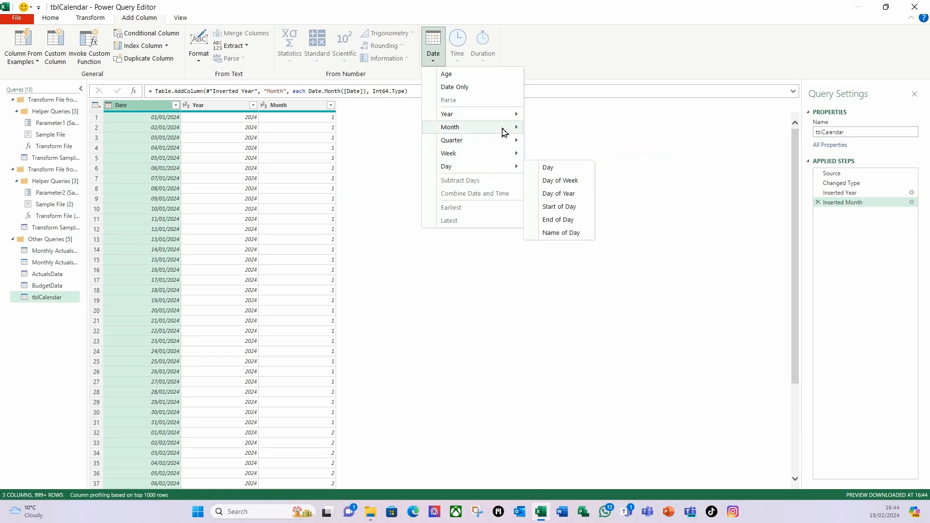
pyautogui.moveTo(504, 132)
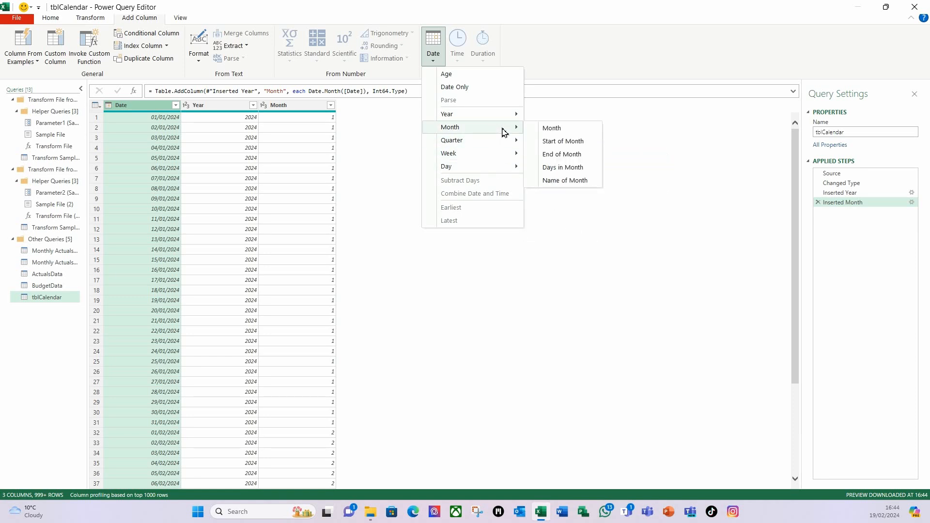
pyautogui.click(565, 182)
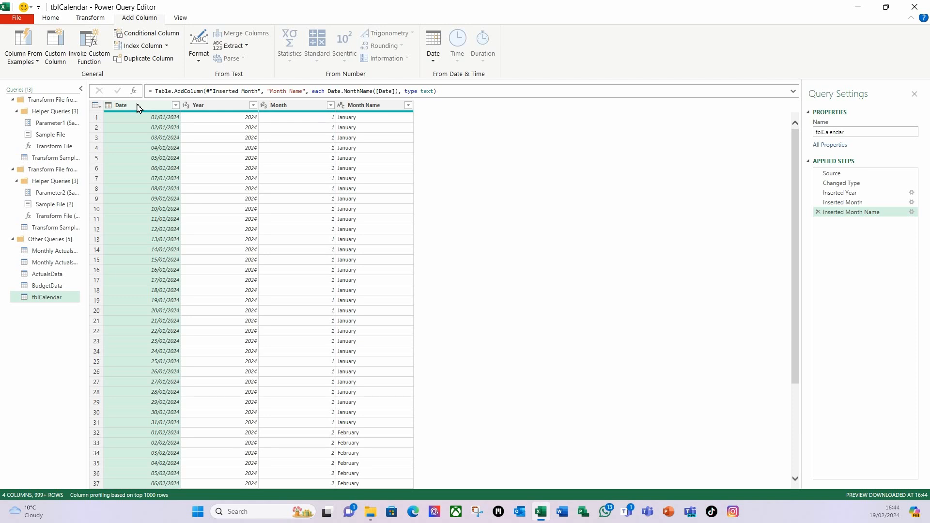
# Rename the tblCalendar query as Calendar
pyautogui.moveTo(859, 130); pyautogui.dragTo(798, 131)
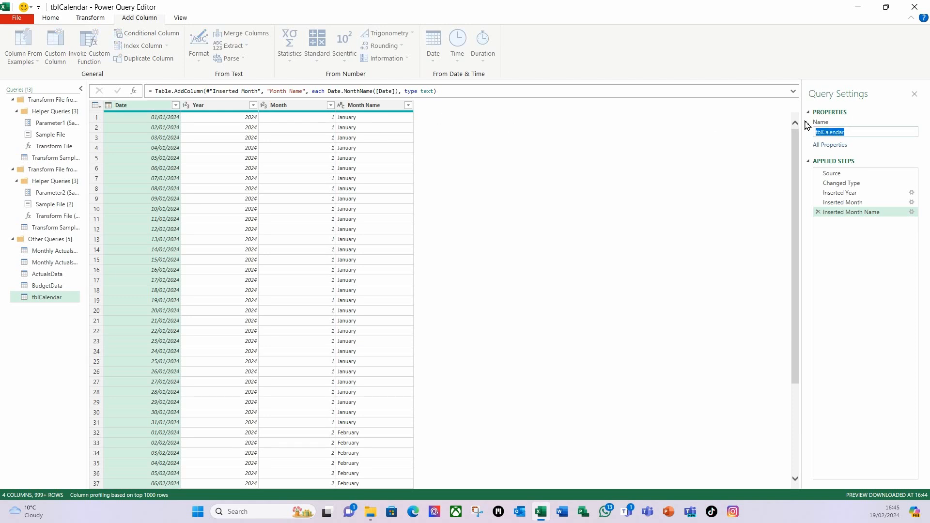
pyautogui.write('C')
pyautogui.press('Return')
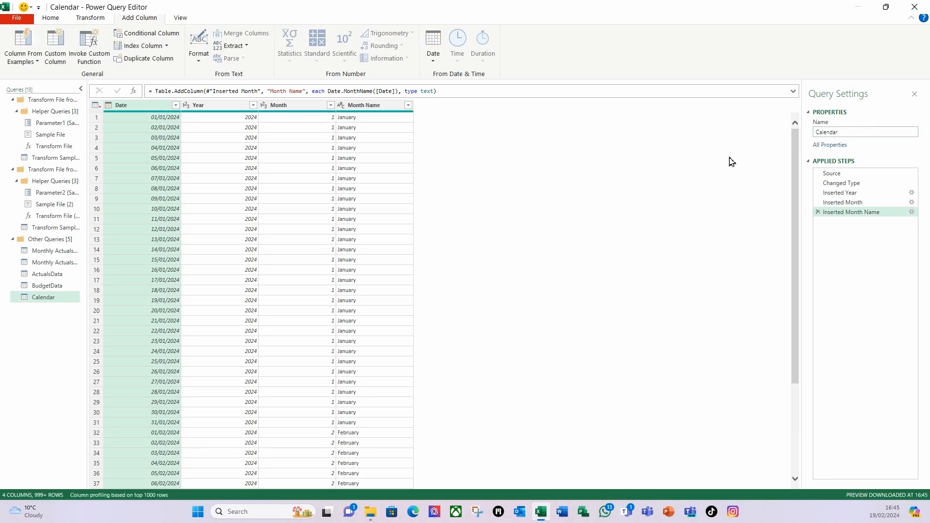
# Close the query editor and load the Calendar query as a connection only, adding its data to the data model
pyautogui.click(50, 18)
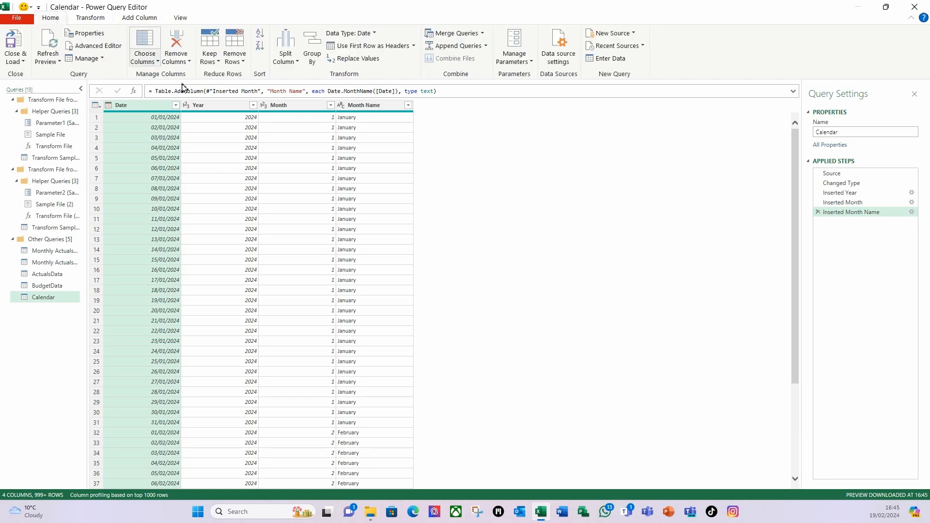
pyautogui.click(23, 62)
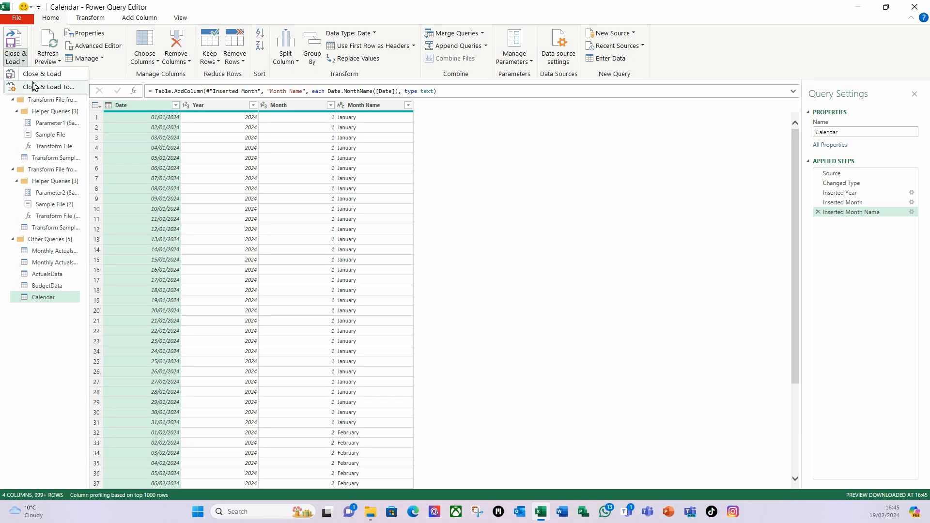
pyautogui.click(32, 87)
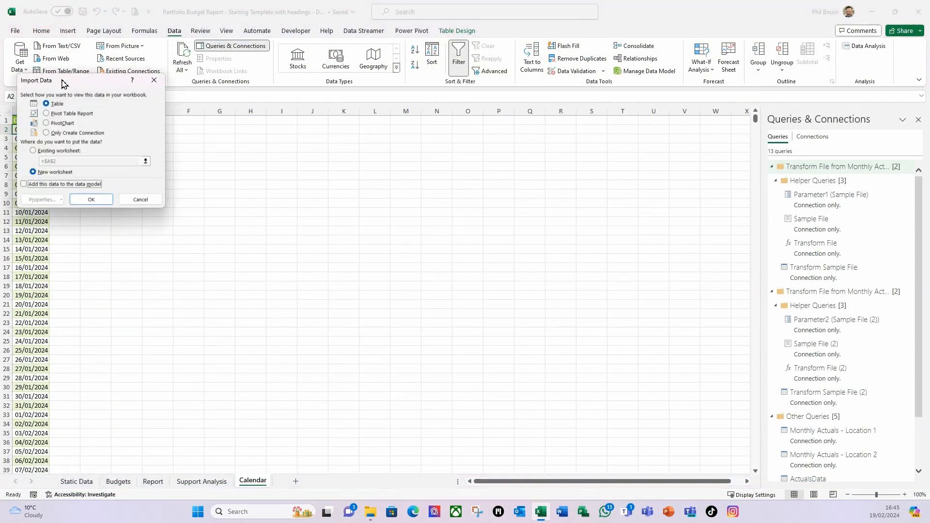
pyautogui.click(46, 132)
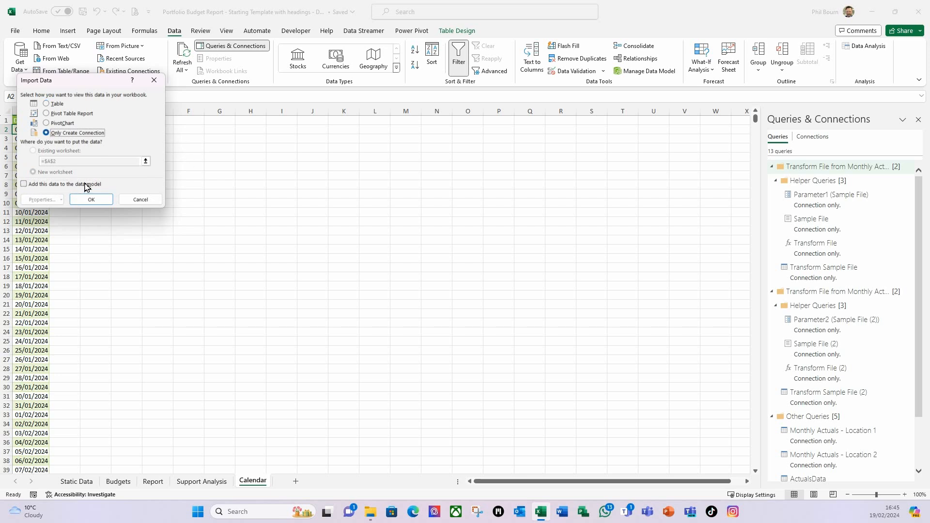
pyautogui.click(24, 184)
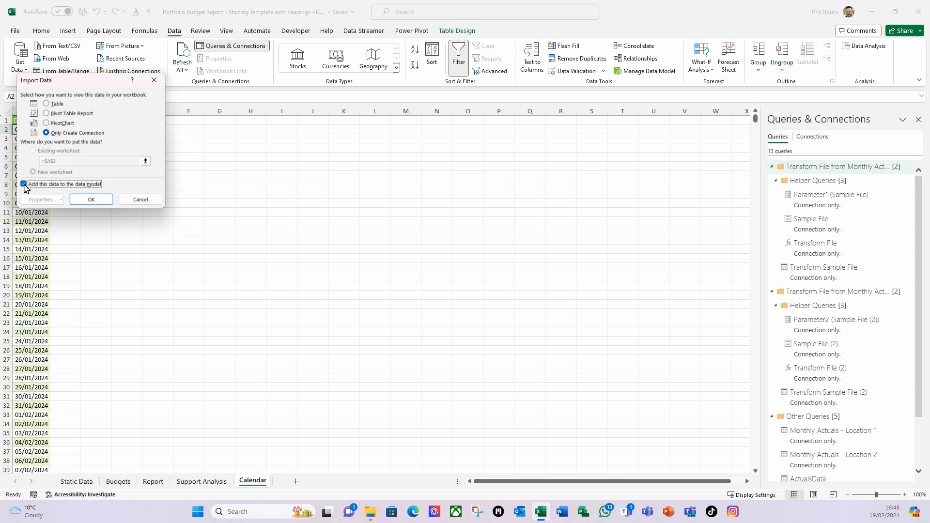
pyautogui.click(92, 200)
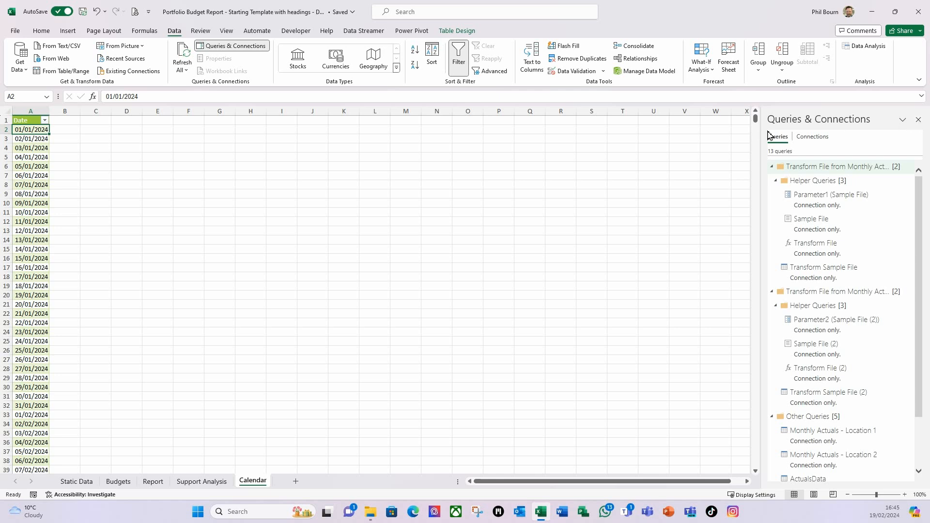
# Close the workbook's list of queries and connections and hide the Calendar sheet
pyautogui.click(918, 120)
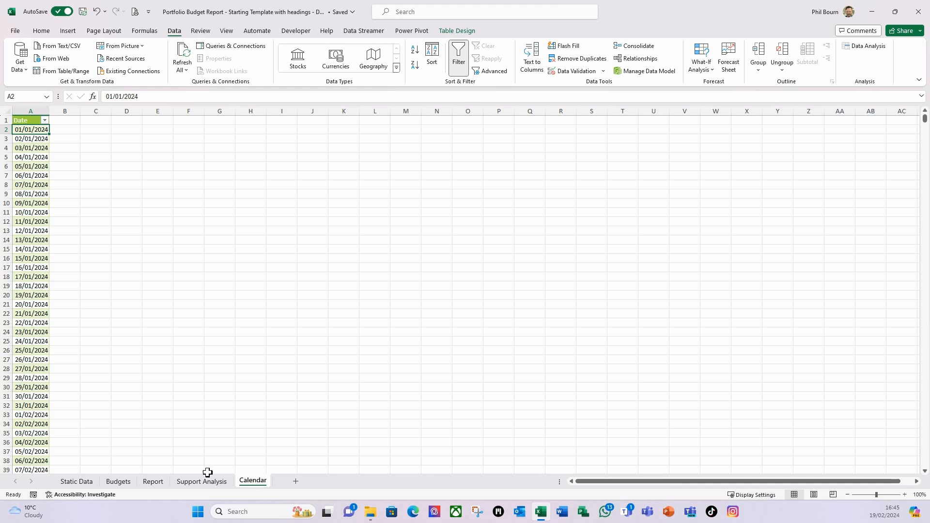
pyautogui.rightClick(255, 484)
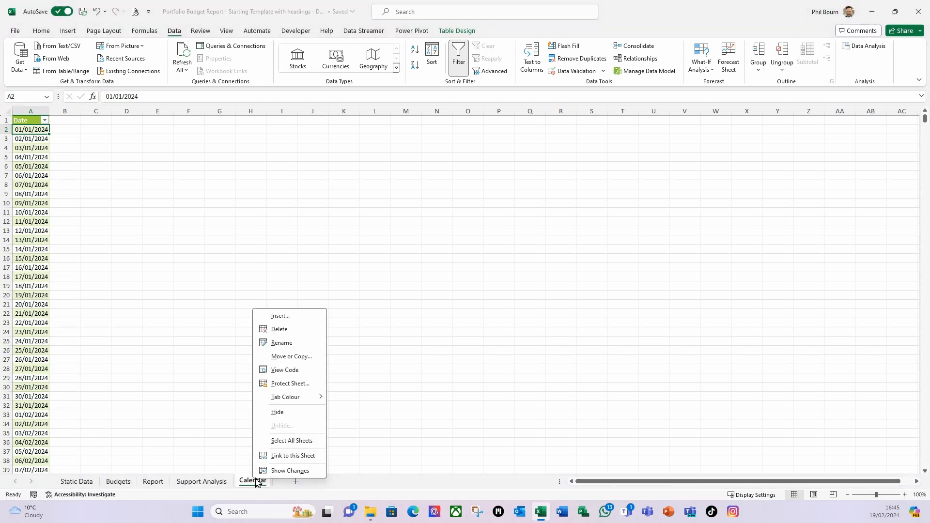
pyautogui.click(277, 413)
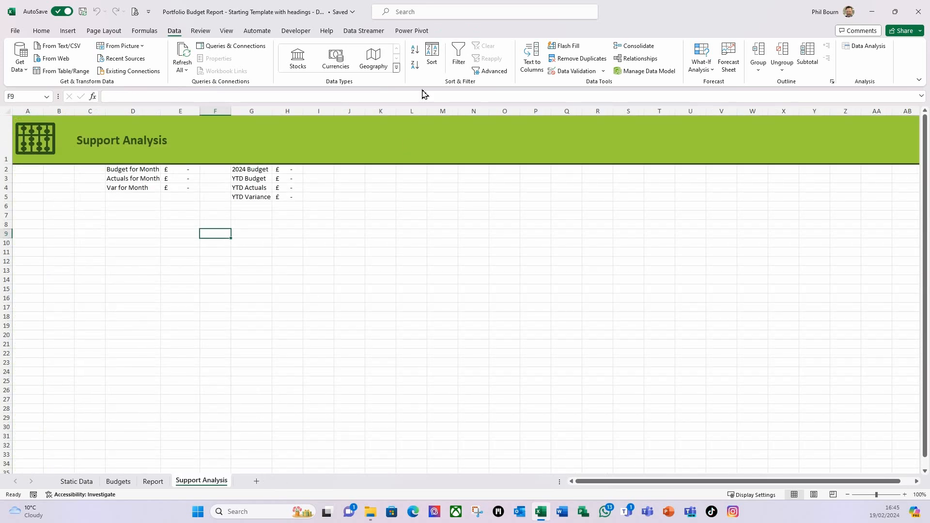
# Open the data model in Power Pivot and review the ActualsData, BudgetData and tblProjects tables
pyautogui.click(413, 31)
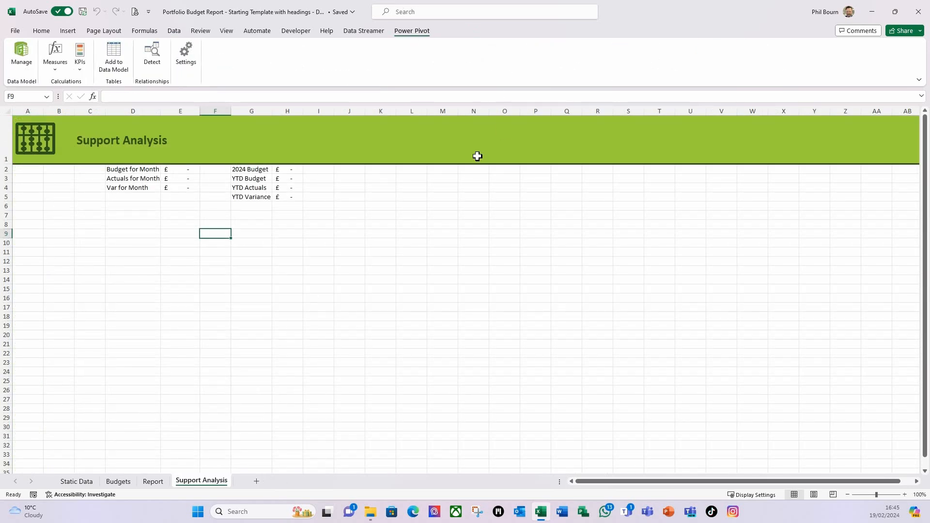
pyautogui.click(21, 62)
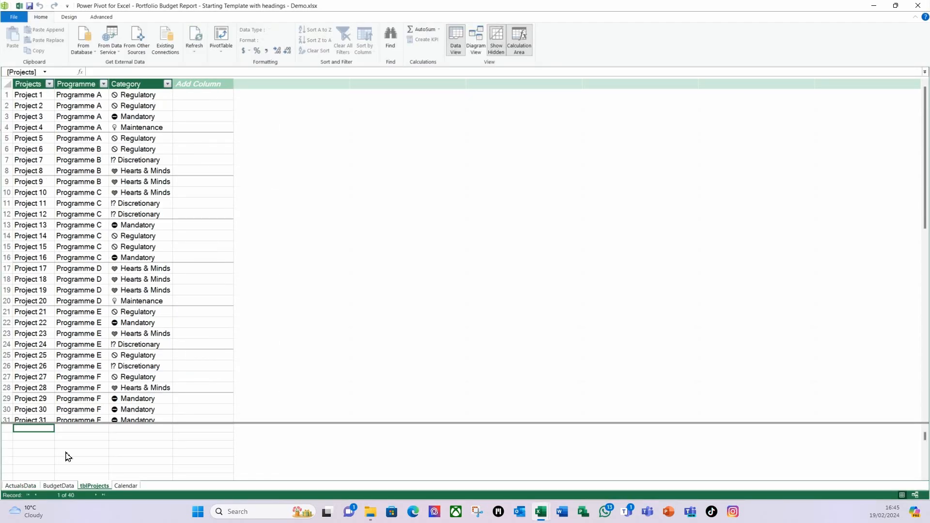
pyautogui.click(20, 487)
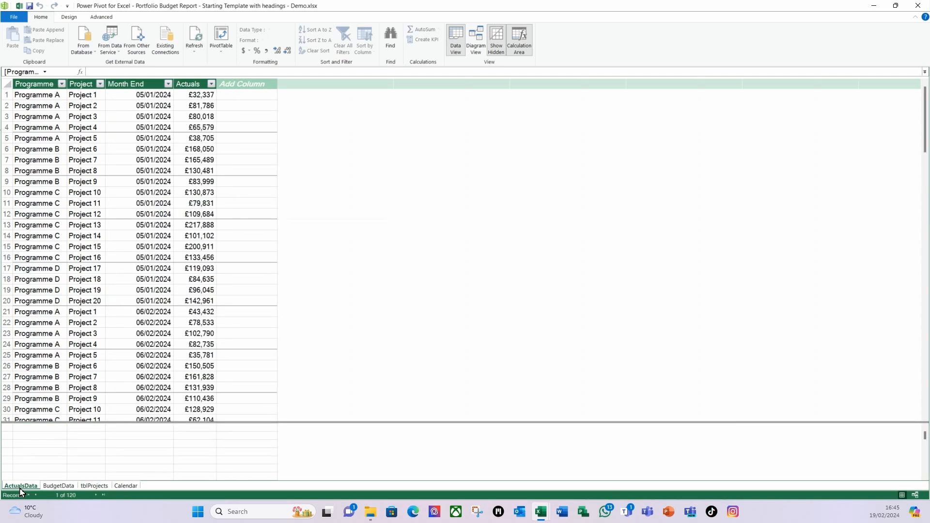
pyautogui.click(60, 487)
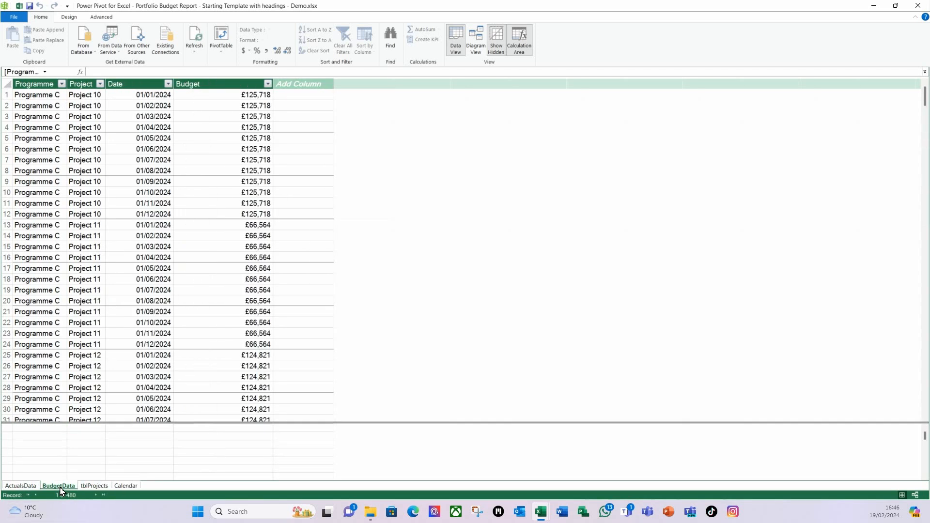
pyautogui.click(94, 486)
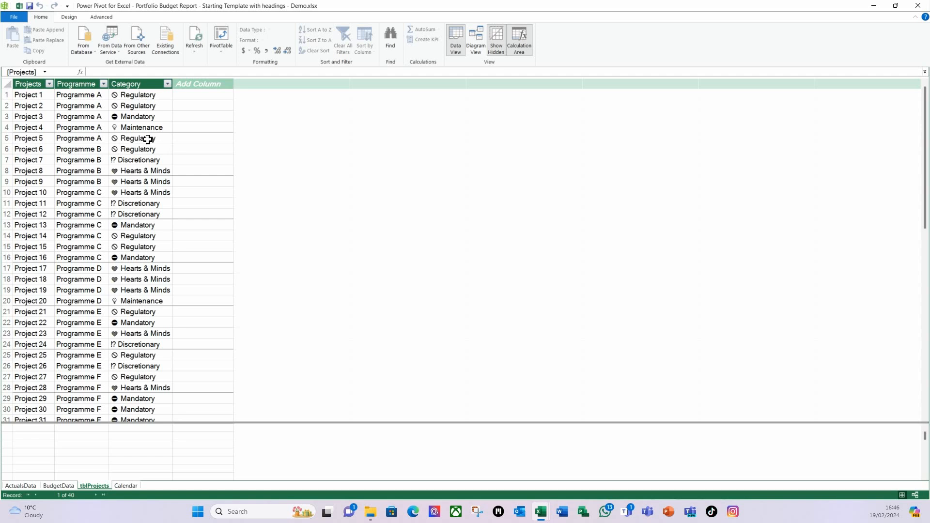
# Widen the Calendar table's Date column and format it as the date-only *14/03/2001 style
pyautogui.click(126, 485)
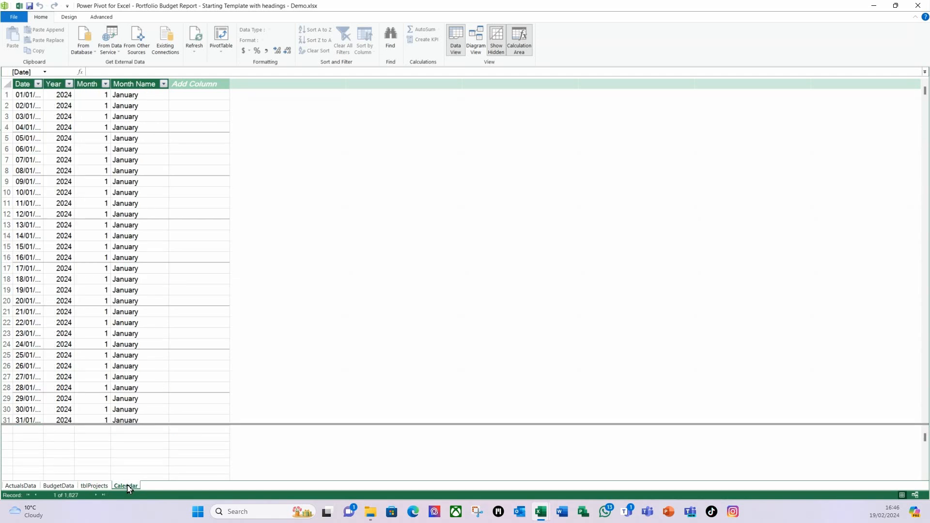
pyautogui.doubleClick(43, 83)
pyautogui.click(53, 86)
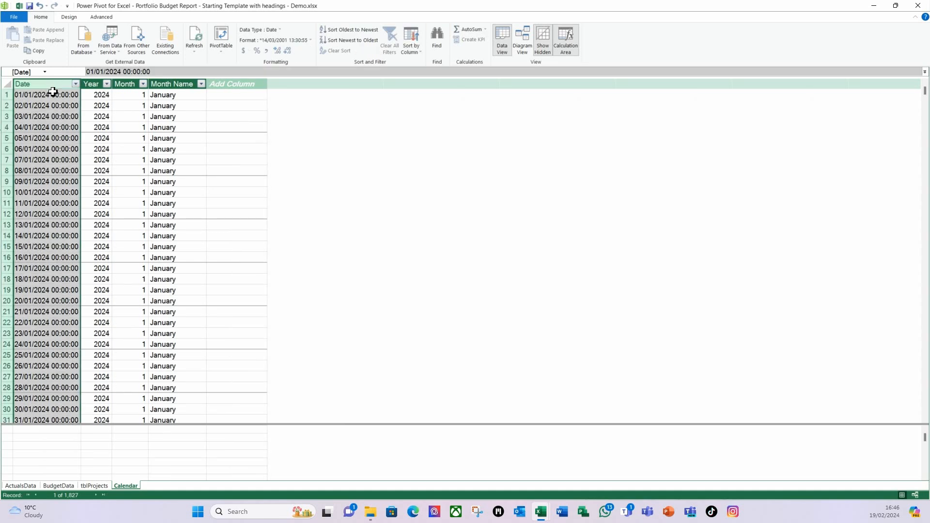
pyautogui.click(310, 40)
pyautogui.click(270, 63)
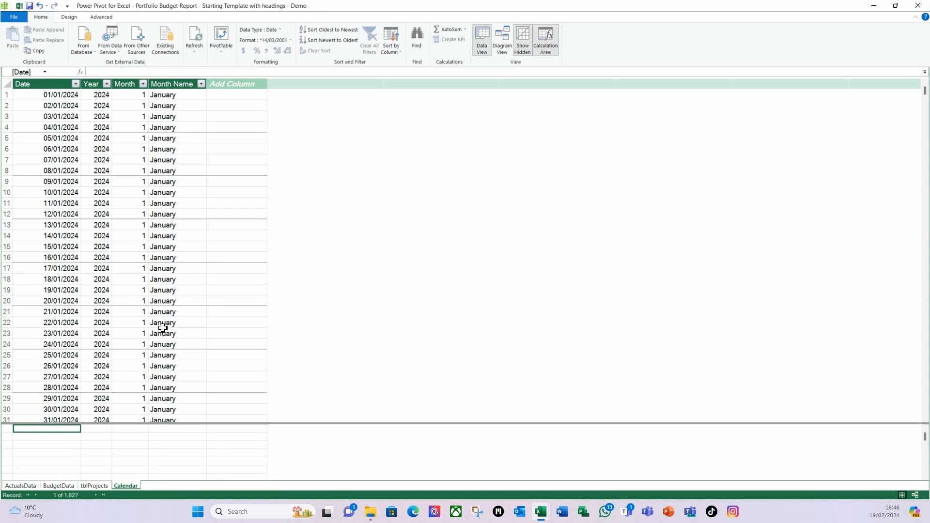
pyautogui.click(43, 96)
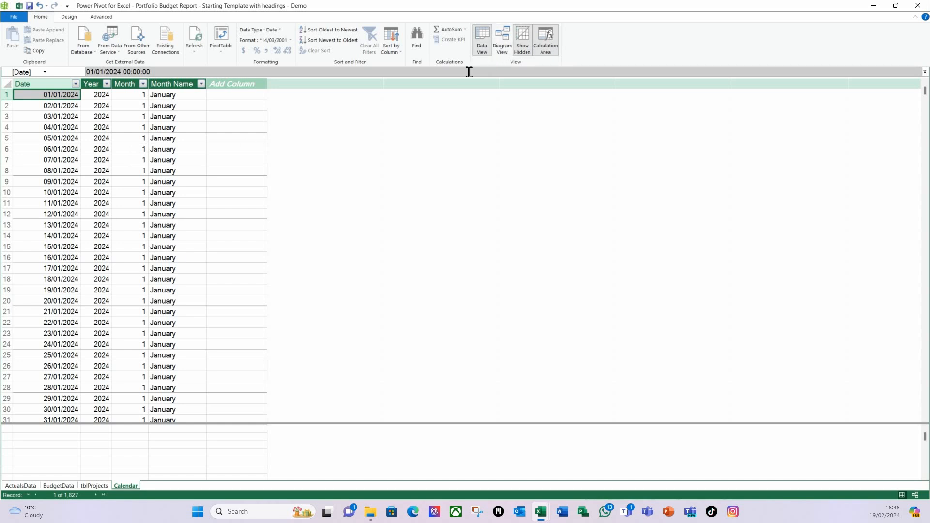
# Show the data model as a diagram and arrange Calendar above tblProjects, with BudgetData above ActualsData to their right
pyautogui.click(503, 55)
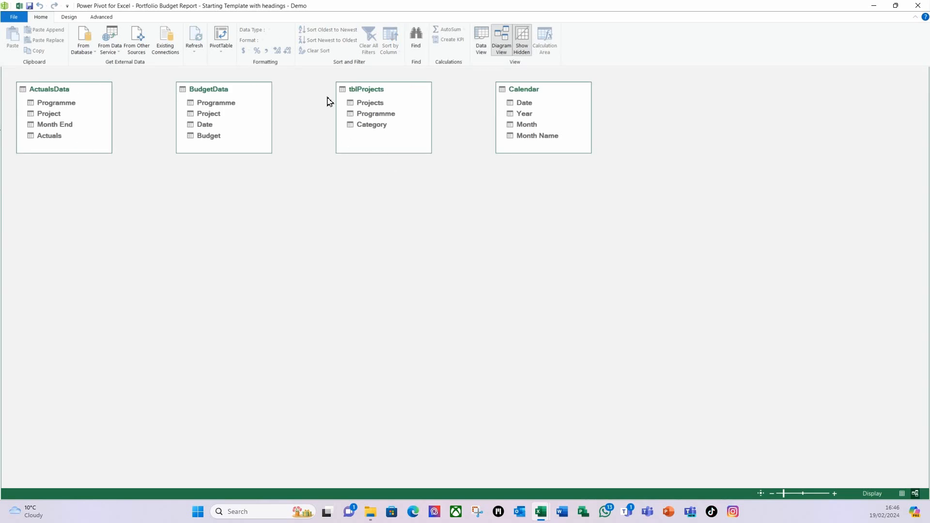
pyautogui.moveTo(73, 93); pyautogui.dragTo(473, 268)
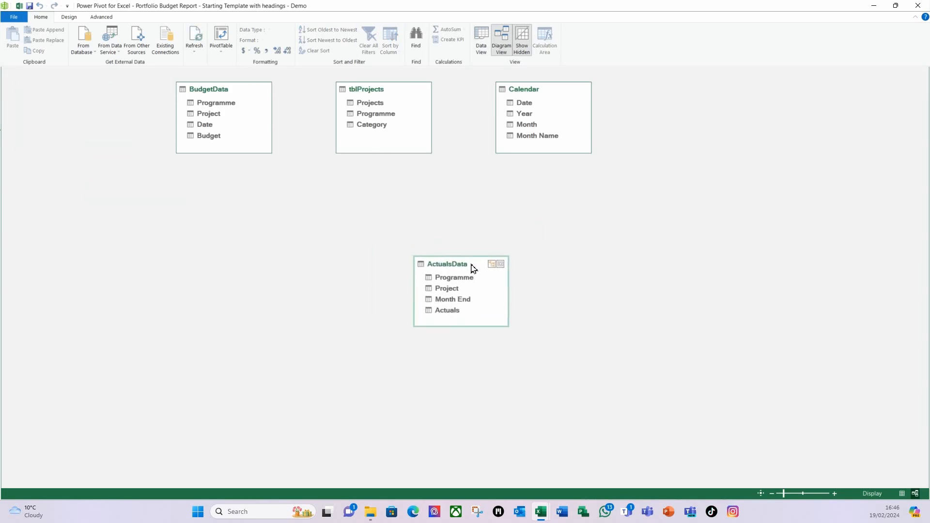
pyautogui.moveTo(228, 92); pyautogui.dragTo(460, 186)
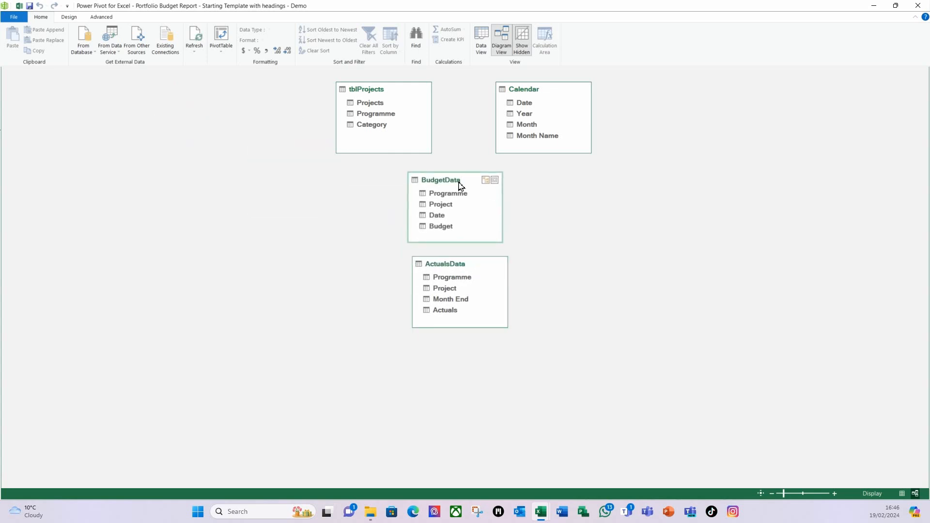
pyautogui.moveTo(393, 97); pyautogui.dragTo(273, 254)
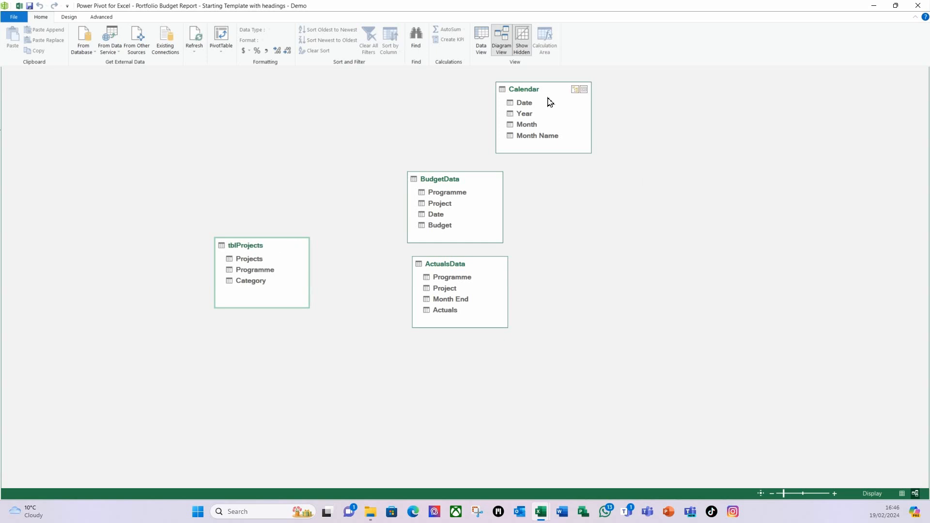
pyautogui.moveTo(552, 91); pyautogui.dragTo(271, 106)
pyautogui.moveTo(470, 180); pyautogui.dragTo(473, 129)
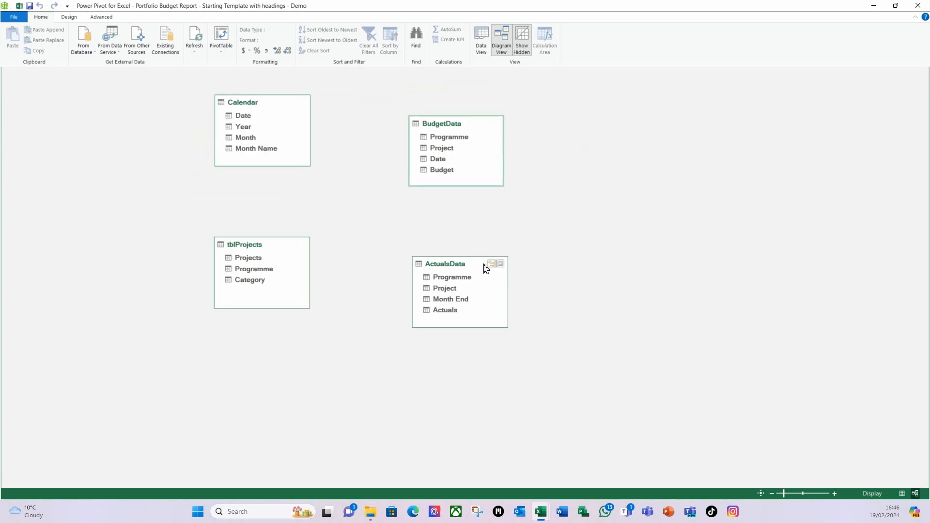
pyautogui.moveTo(474, 264); pyautogui.dragTo(461, 237)
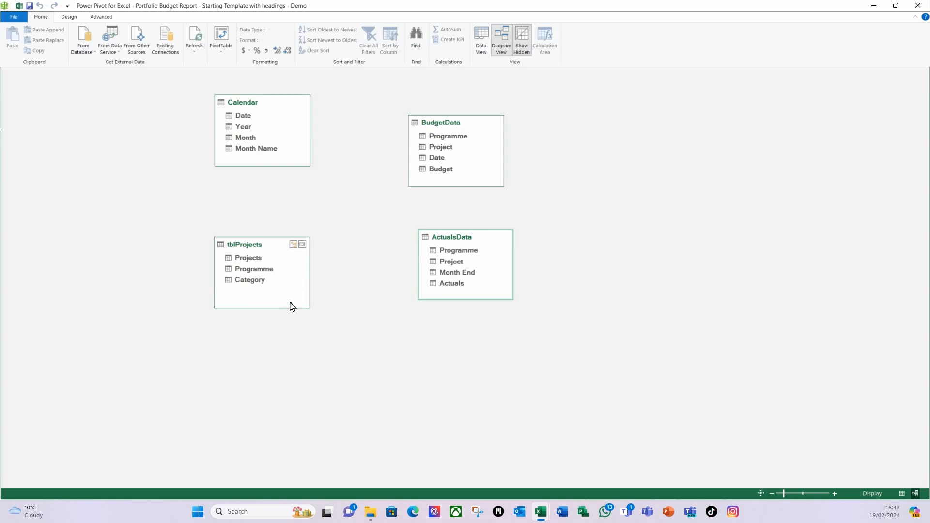
# Relate the Projects field of tblProjects to Project in both BudgetData and ActualsData, and move the ActualsData table lower
pyautogui.click(256, 262)
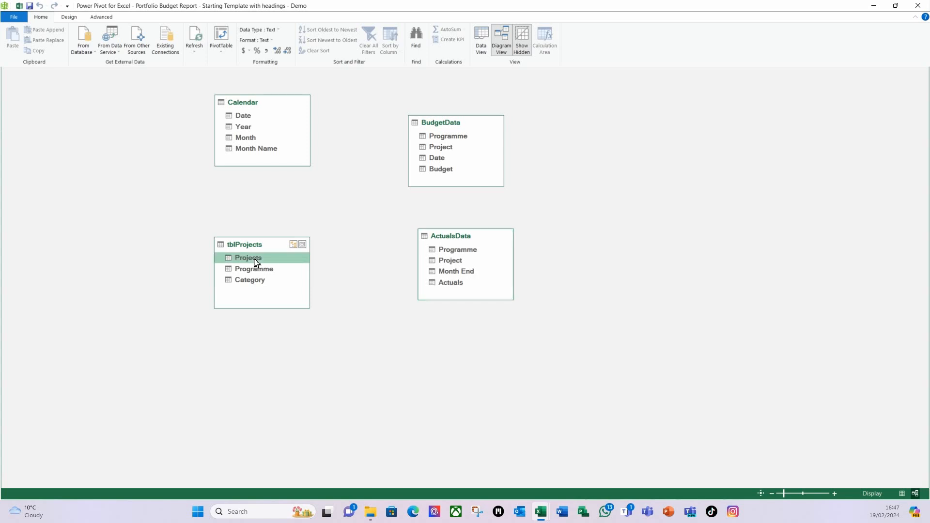
pyautogui.moveTo(256, 262); pyautogui.dragTo(451, 152)
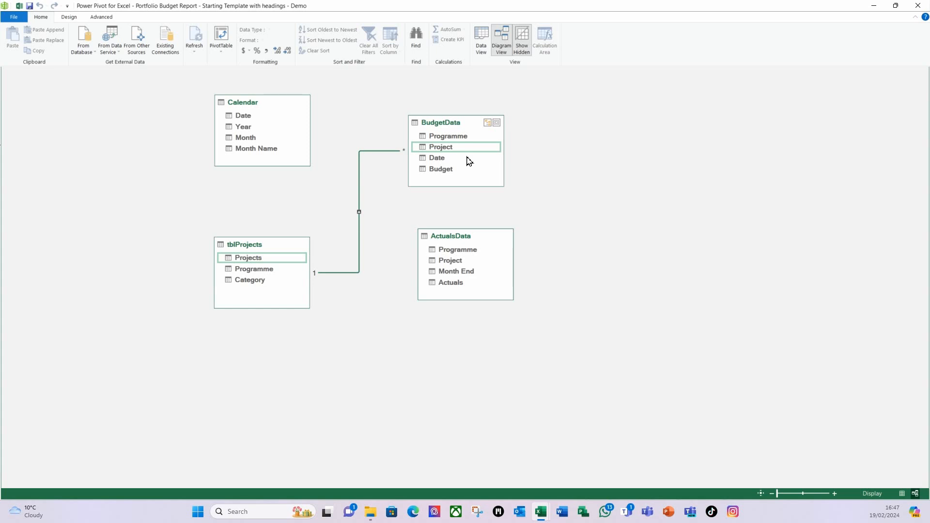
pyautogui.click(250, 259)
pyautogui.moveTo(250, 261); pyautogui.dragTo(451, 266)
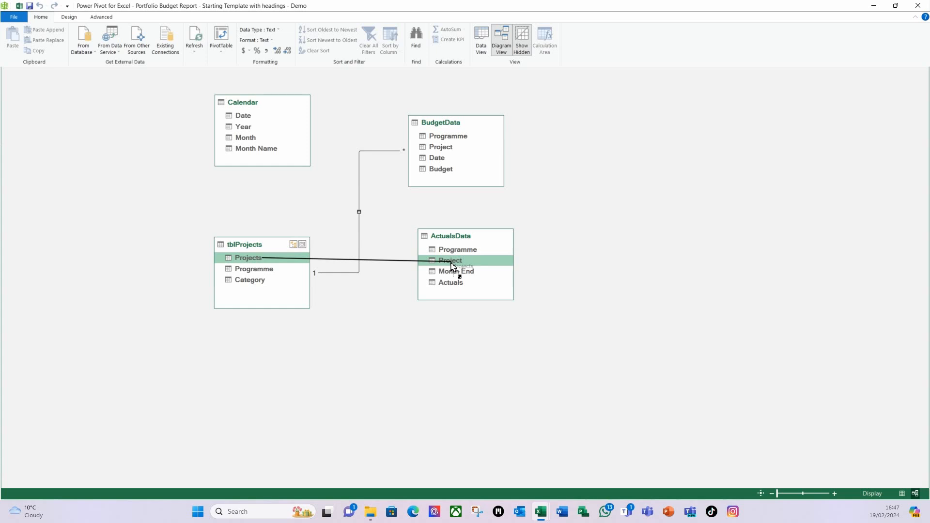
pyautogui.moveTo(451, 266); pyautogui.dragTo(450, 266)
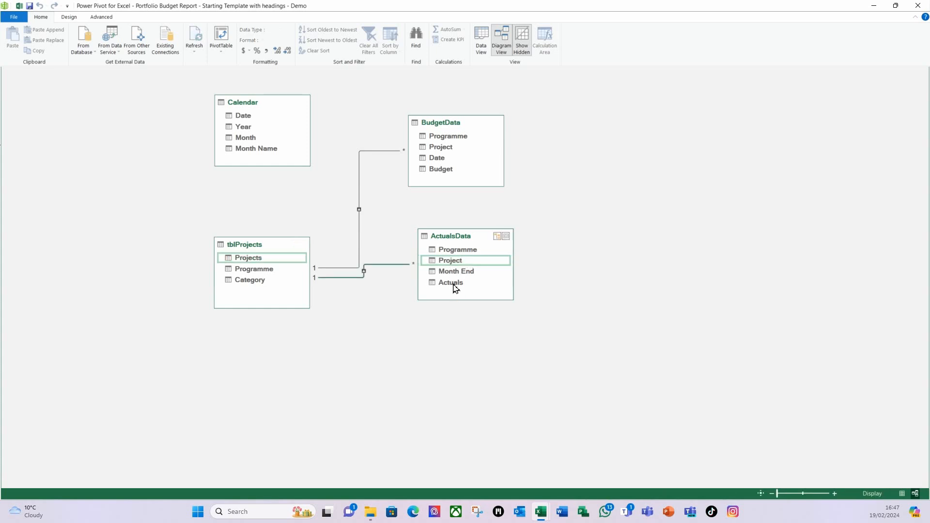
pyautogui.moveTo(478, 237); pyautogui.dragTo(473, 282)
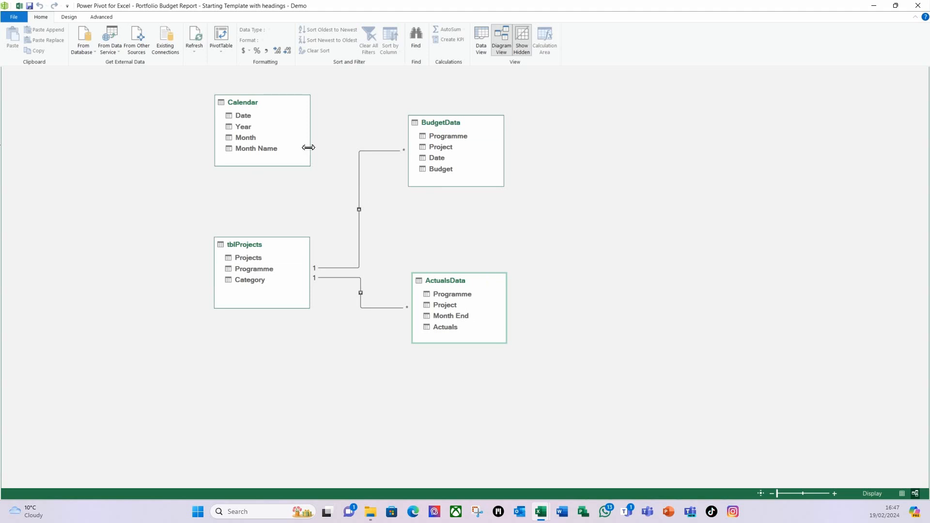
# Relate the Calendar table's Date field to Date in BudgetData and to Month End in ActualsData
pyautogui.click(242, 119)
pyautogui.moveTo(242, 119); pyautogui.dragTo(441, 161)
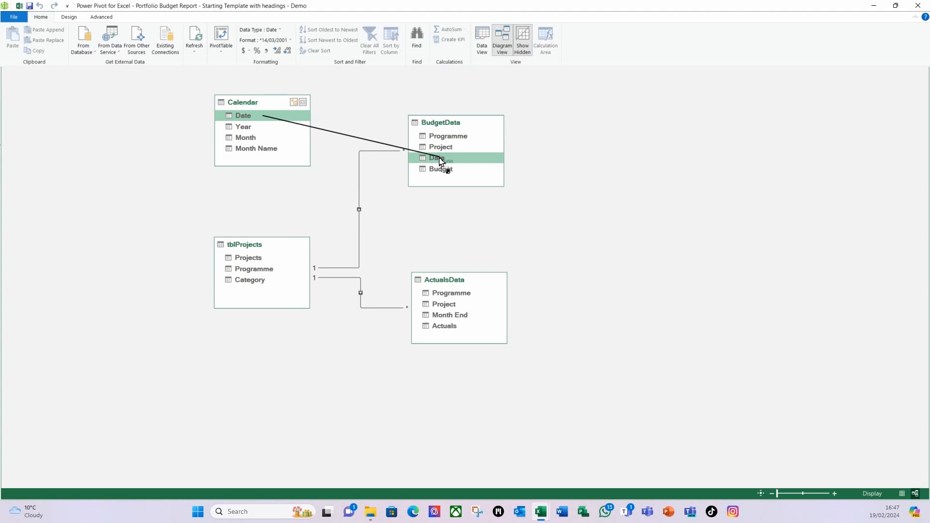
pyautogui.moveTo(441, 162); pyautogui.dragTo(440, 158)
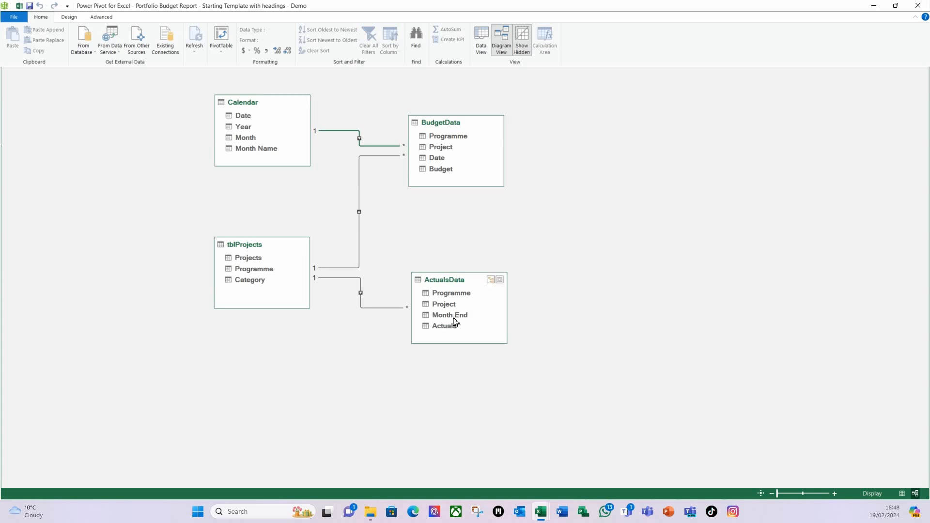
pyautogui.moveTo(243, 119); pyautogui.dragTo(455, 319)
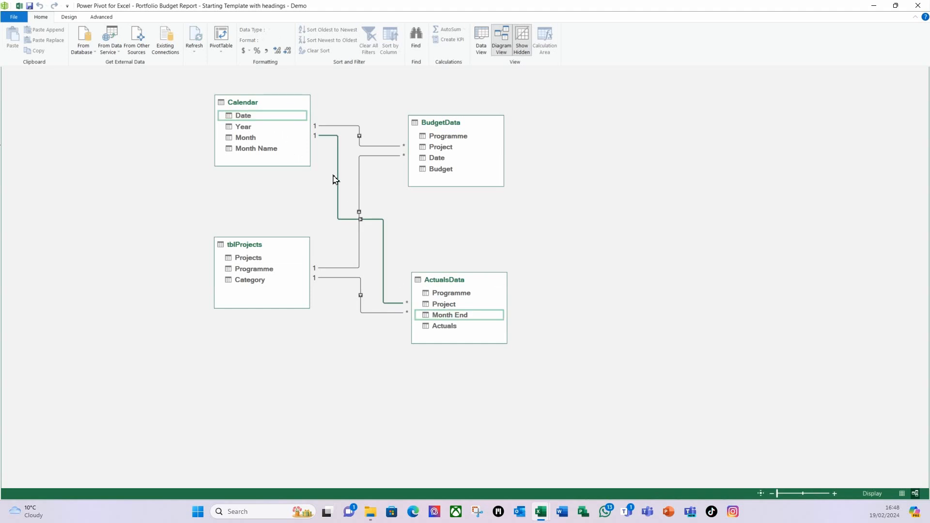
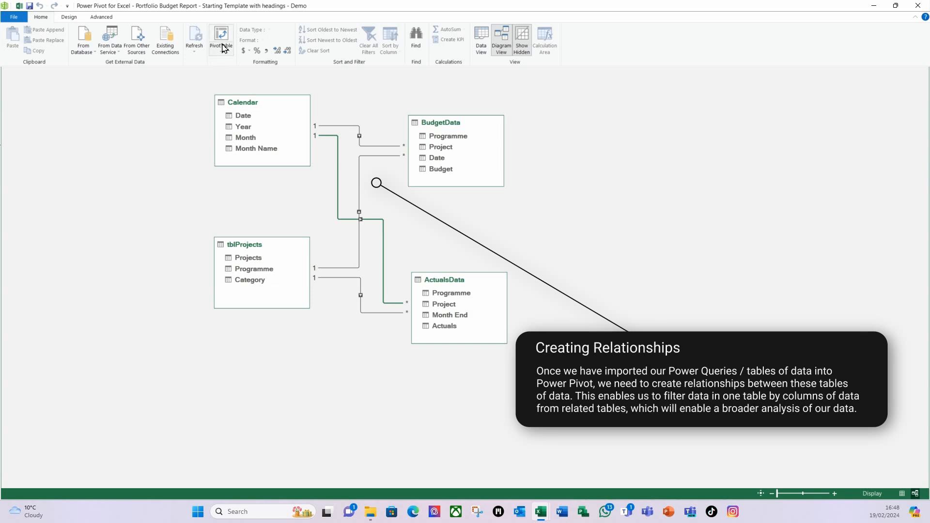
# Return to the data model's table view, close Power Pivot, and turn the workbook's AutoSave back on
pyautogui.click(481, 48)
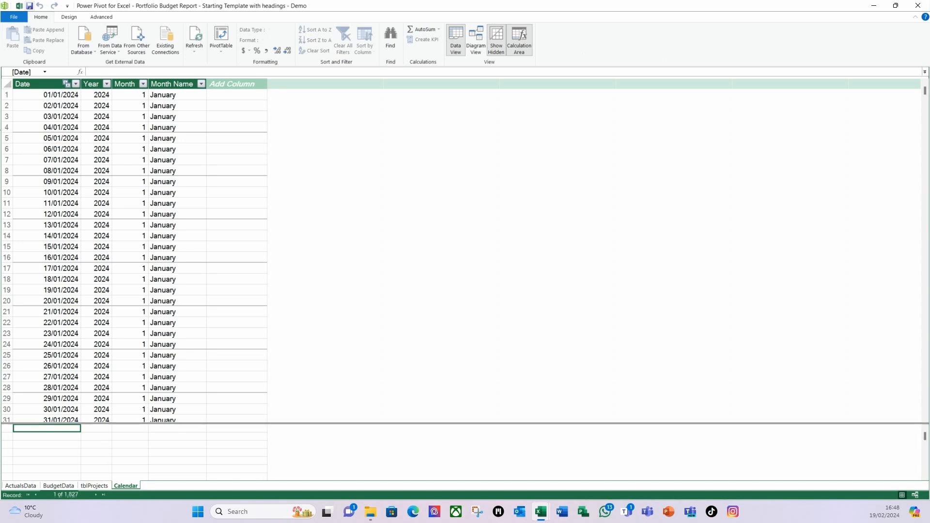
pyautogui.click(919, 7)
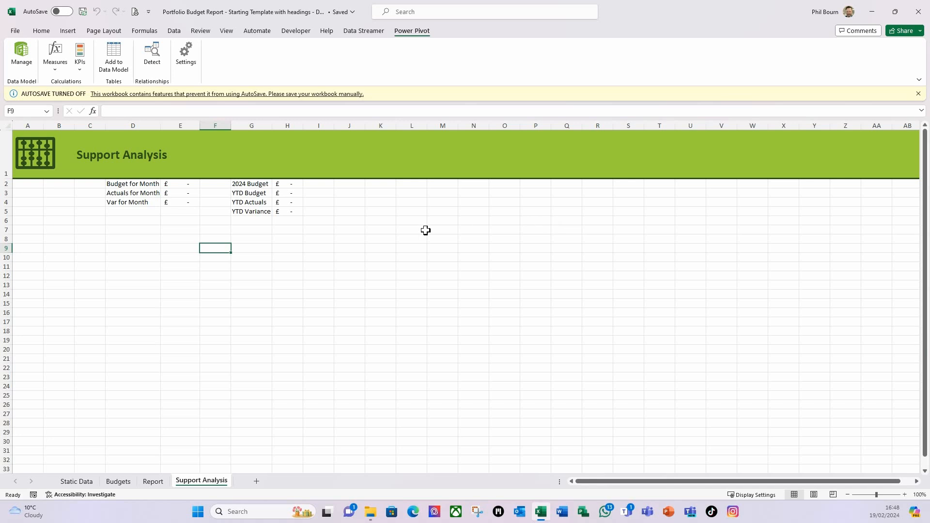
pyautogui.click(918, 93)
pyautogui.click(290, 261)
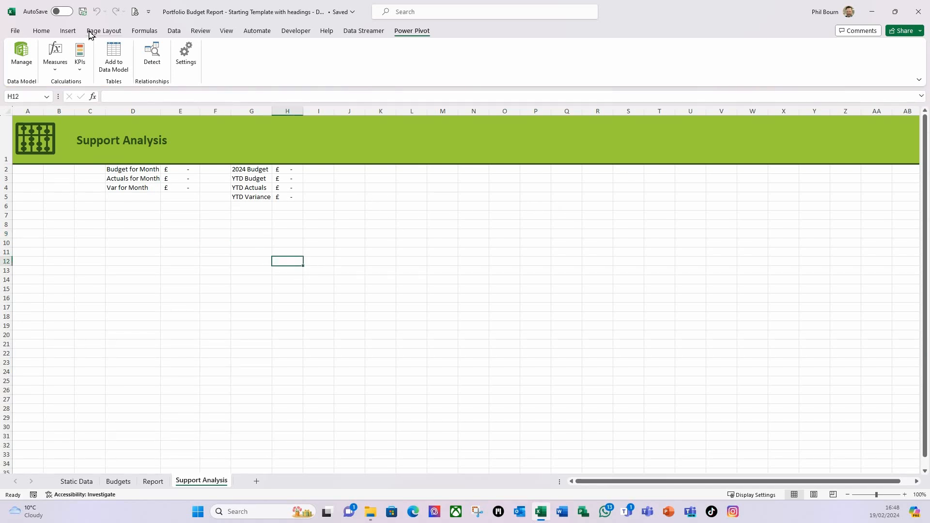
pyautogui.click(62, 11)
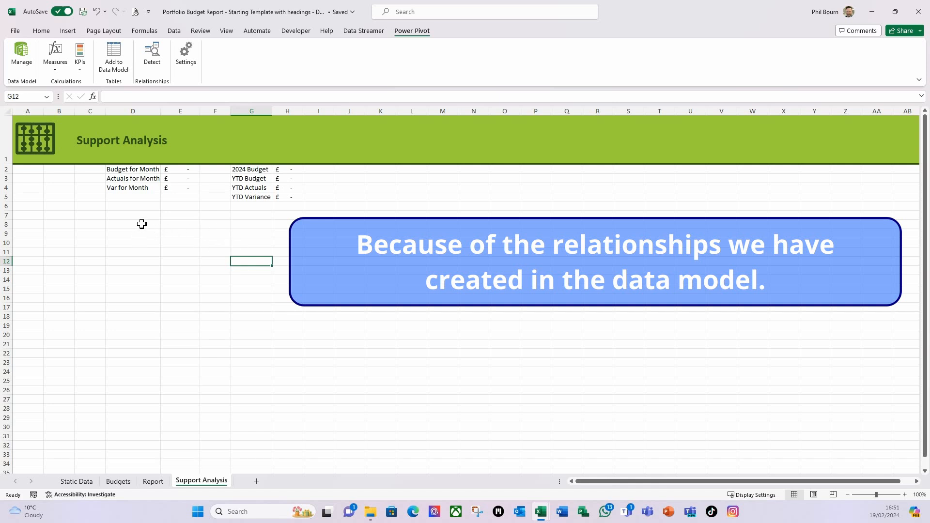
# Widen column A of the Support Analysis sheet and insert a PivotTable from the data model at cell D7
pyautogui.moveTo(43, 107); pyautogui.dragTo(142, 113)
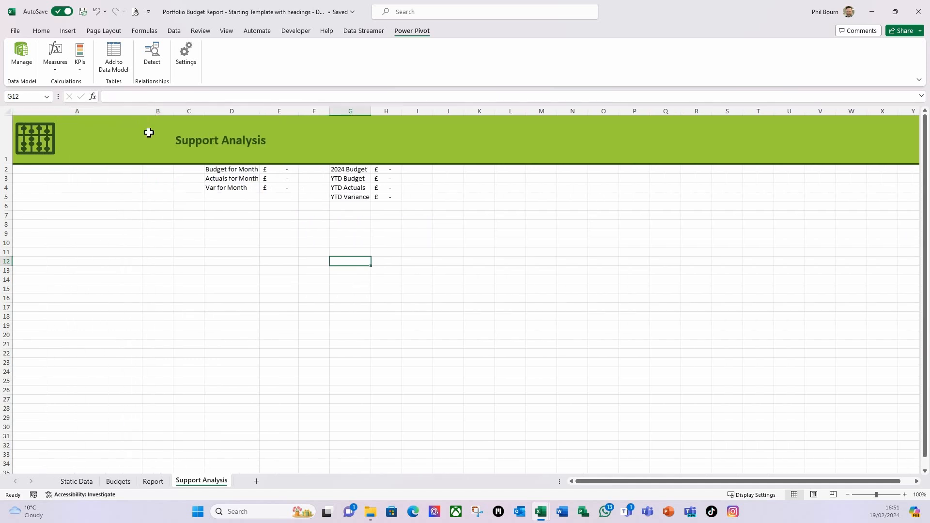
pyautogui.click(230, 251)
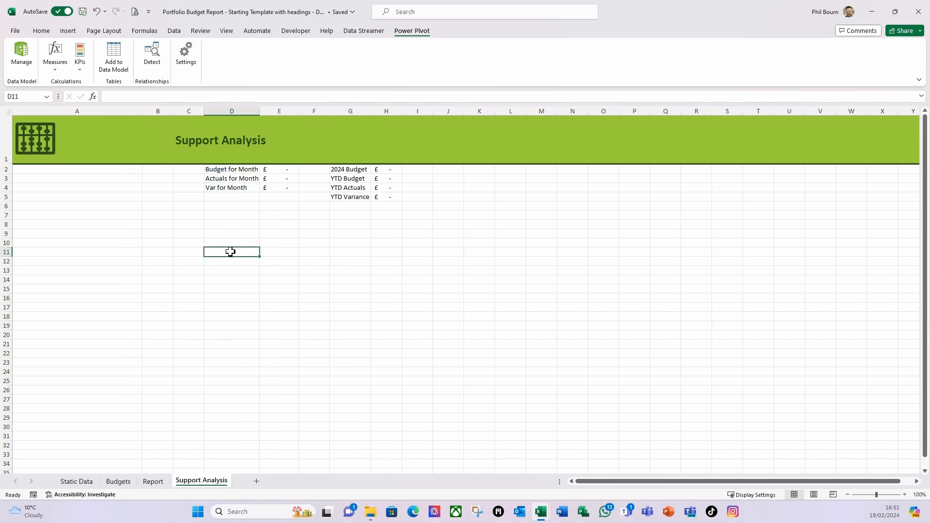
pyautogui.click(243, 224)
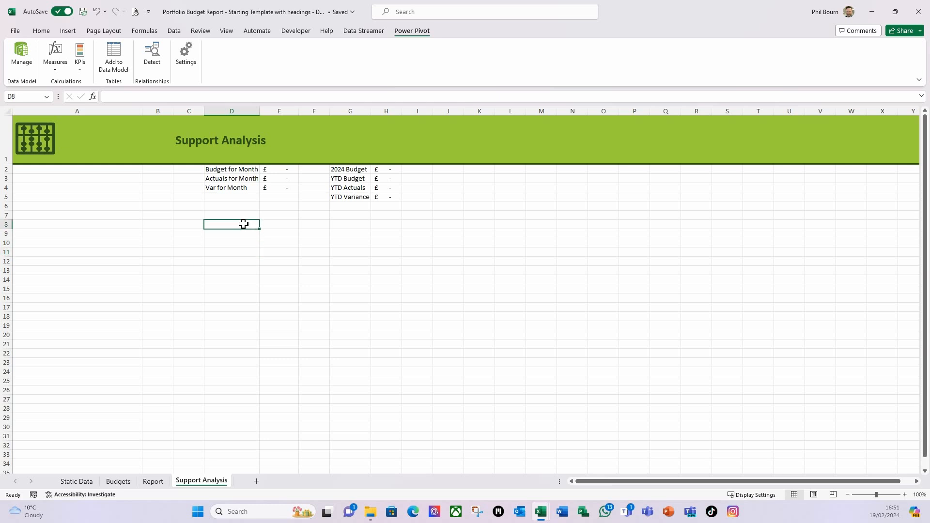
pyautogui.click(225, 235)
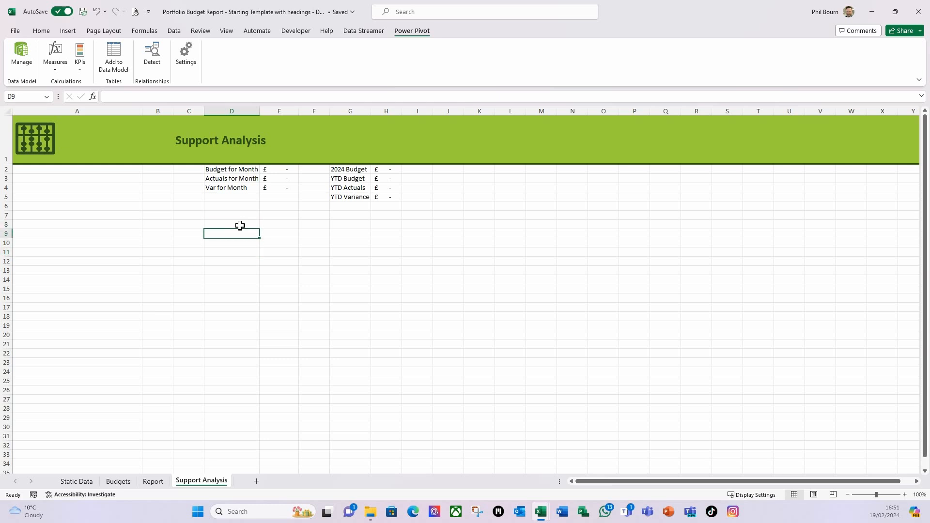
pyautogui.click(239, 226)
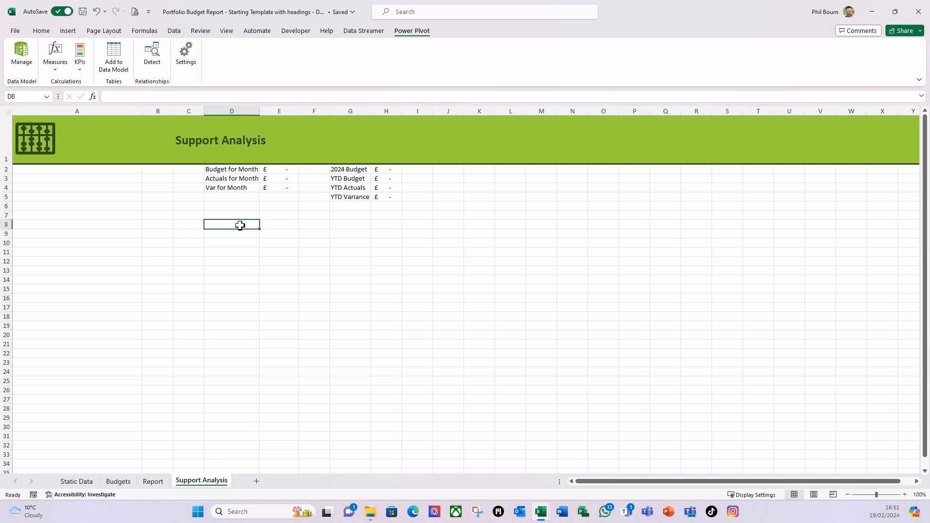
pyautogui.click(233, 216)
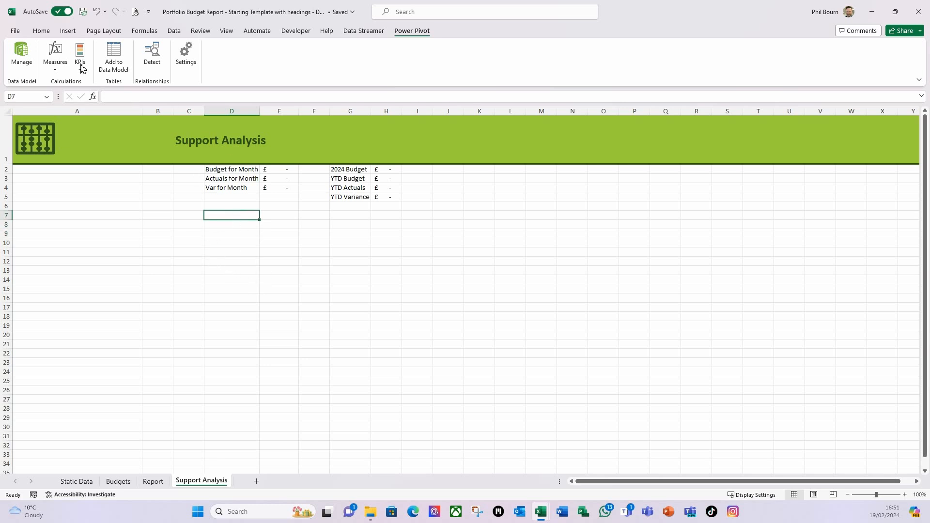
pyautogui.click(71, 34)
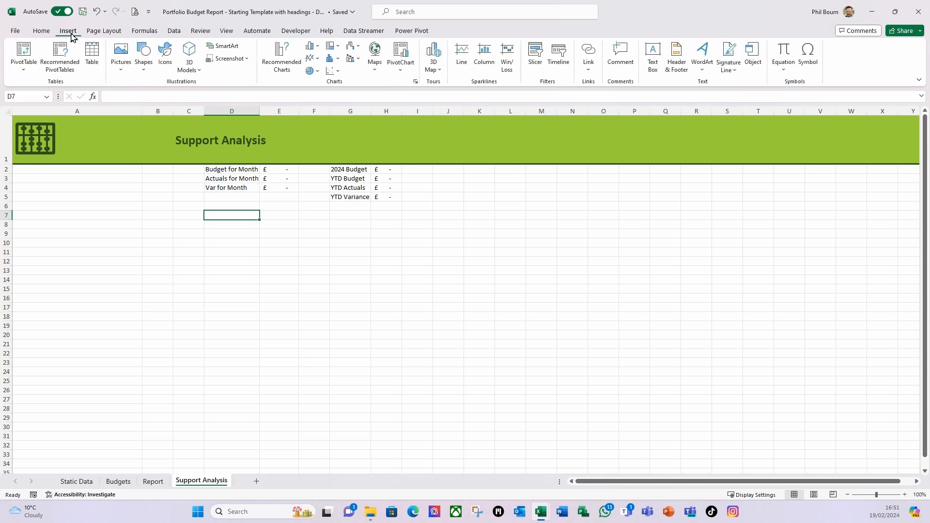
pyautogui.click(23, 70)
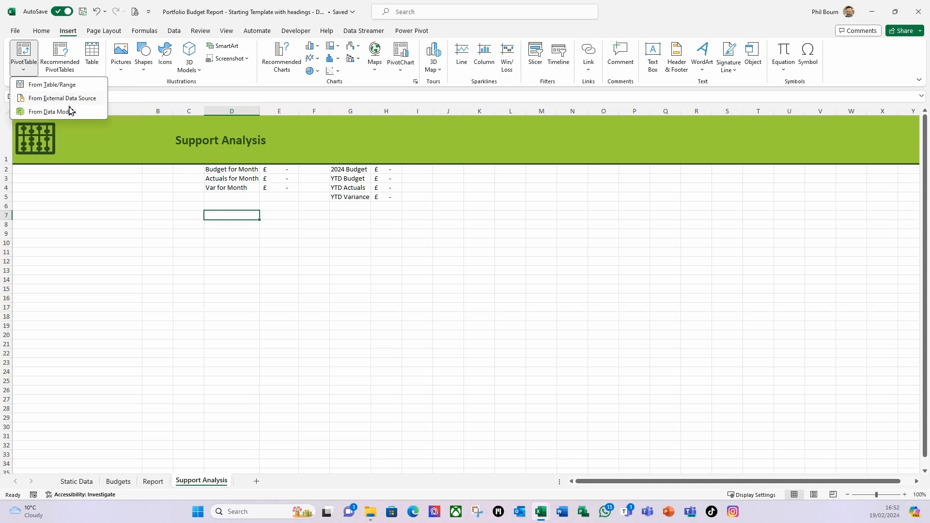
pyautogui.click(39, 115)
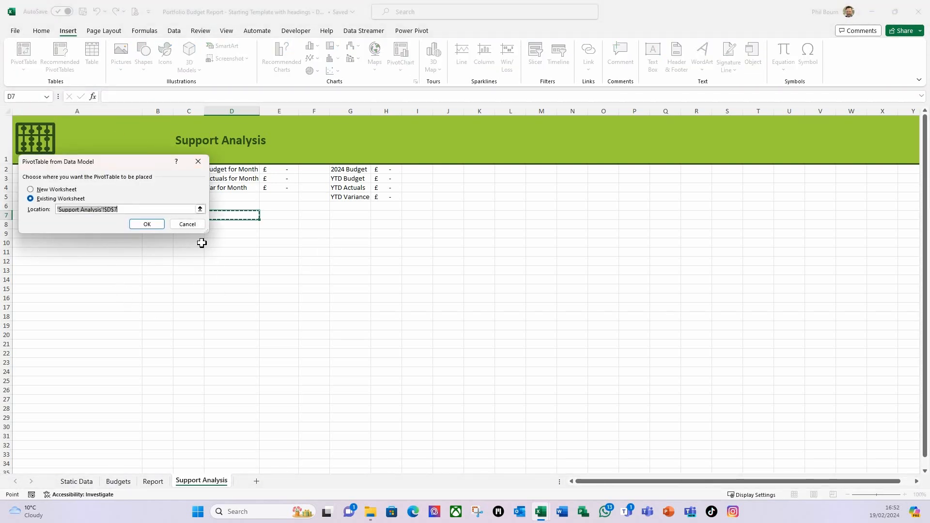
pyautogui.moveTo(128, 166); pyautogui.dragTo(467, 192)
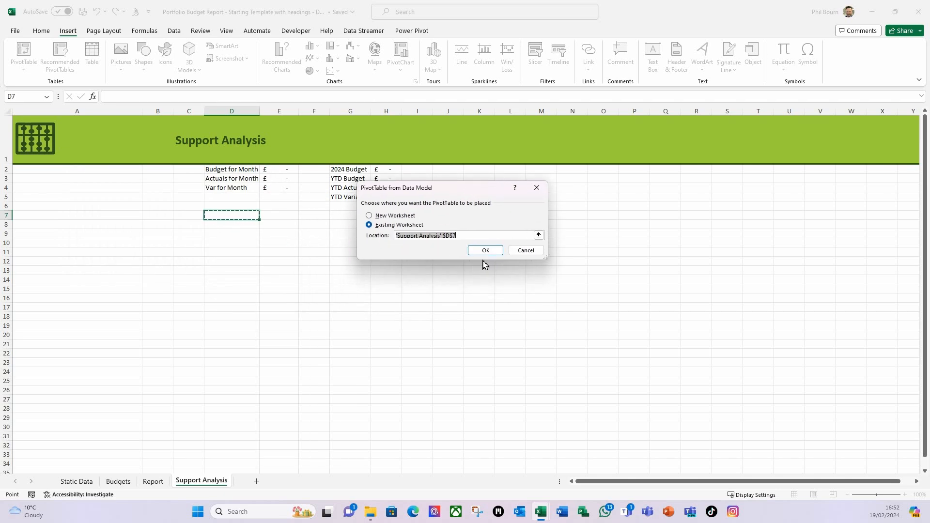
pyautogui.click(491, 254)
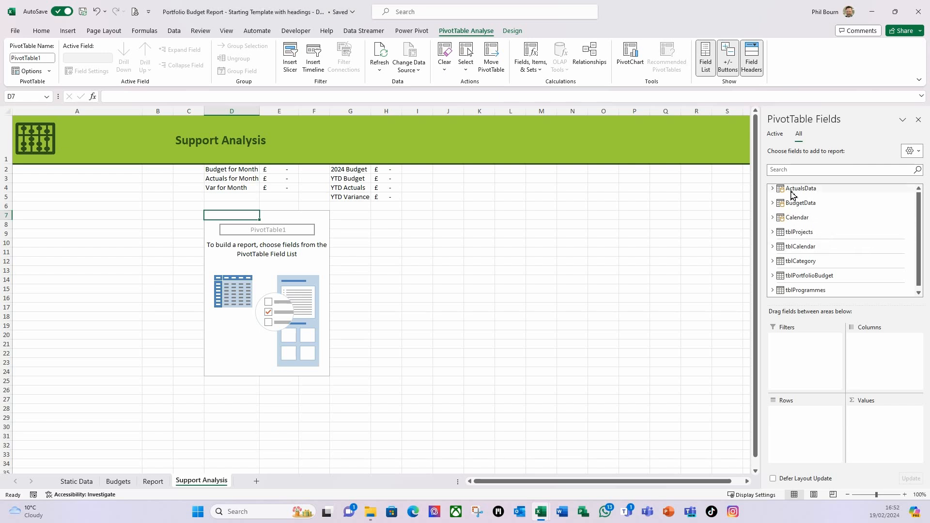
pyautogui.scroll(-1, 804, 194)
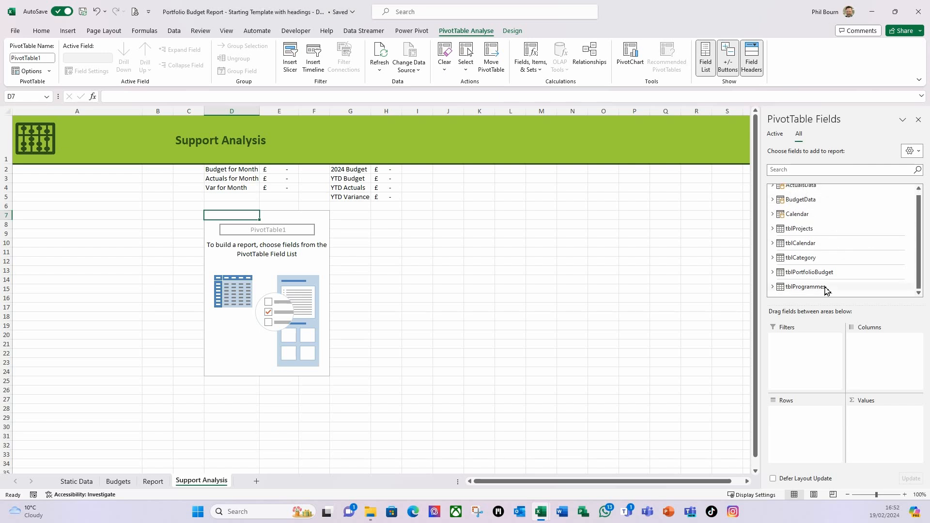
# Build the PivotTable with Category from tblProjects as rows and the sums of Actuals from ActualsData and Budget from BudgetData as values
pyautogui.scroll(1, 812, 265)
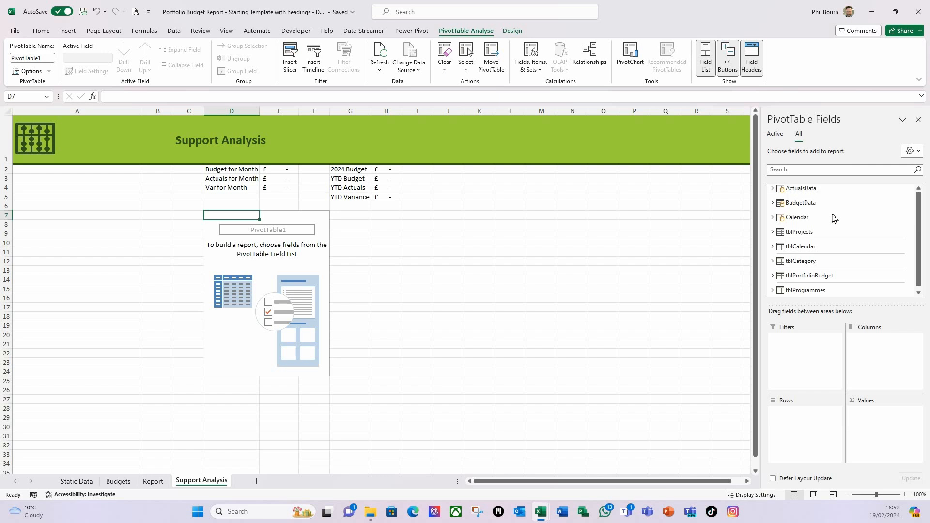
pyautogui.click(772, 232)
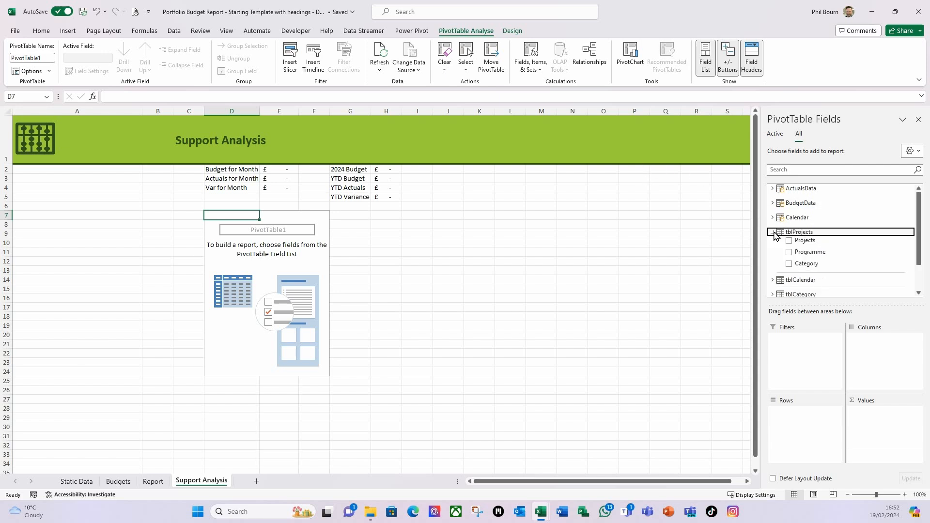
pyautogui.moveTo(805, 266); pyautogui.dragTo(805, 431)
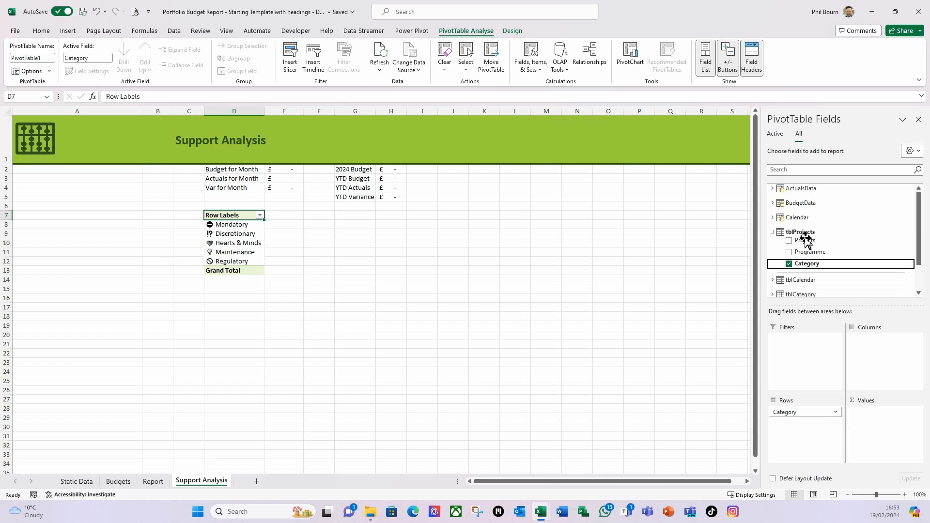
pyautogui.click(772, 190)
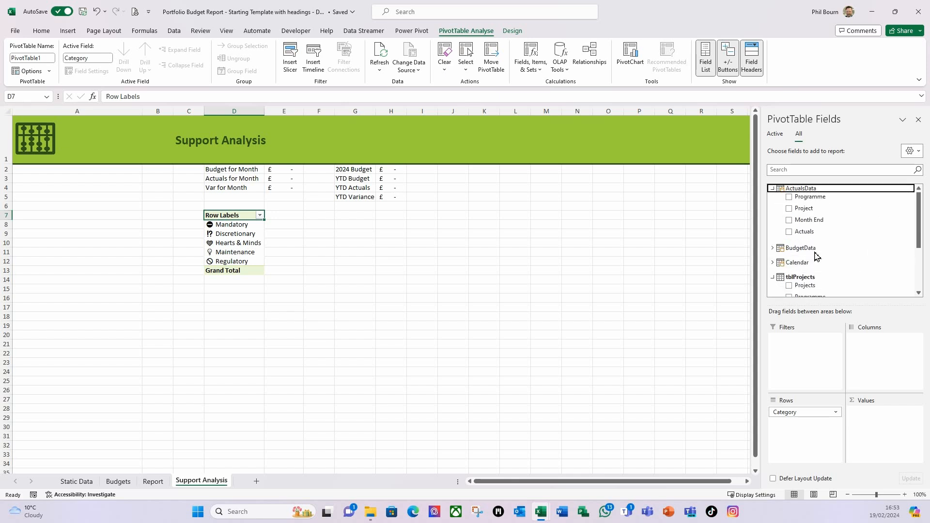
pyautogui.moveTo(806, 232); pyautogui.dragTo(889, 424)
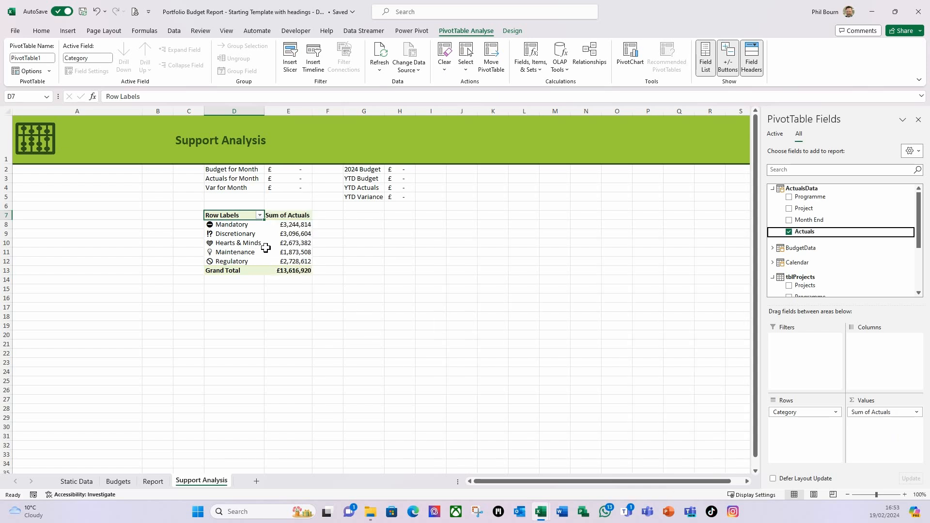
pyautogui.moveTo(265, 248)
pyautogui.click(772, 248)
pyautogui.scroll(-1, 837, 257)
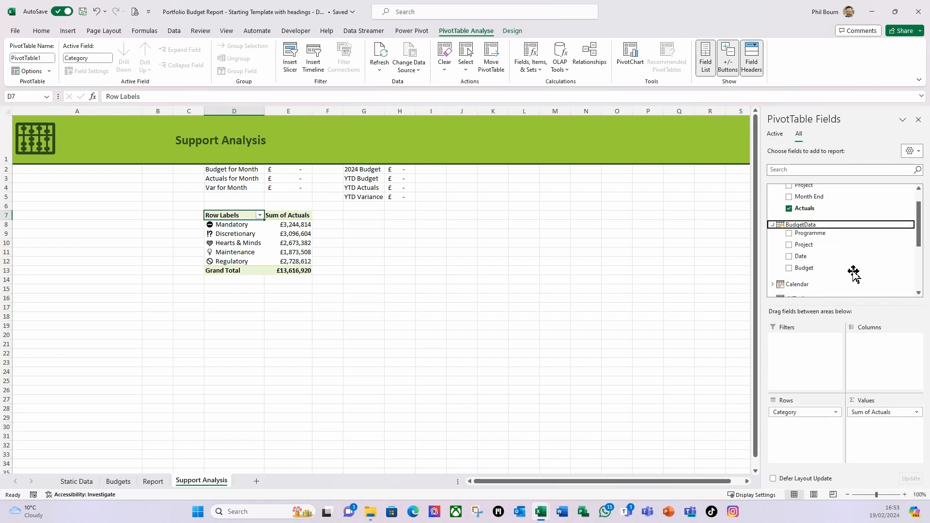
pyautogui.moveTo(807, 270); pyautogui.dragTo(889, 439)
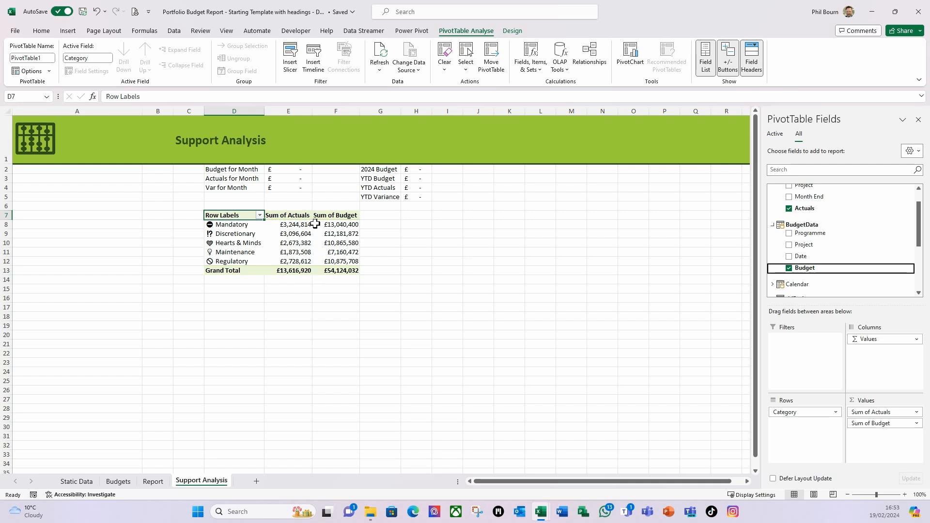
# Insert a slicer on the PivotTable for the Year field of the Calendar table
pyautogui.click(281, 235)
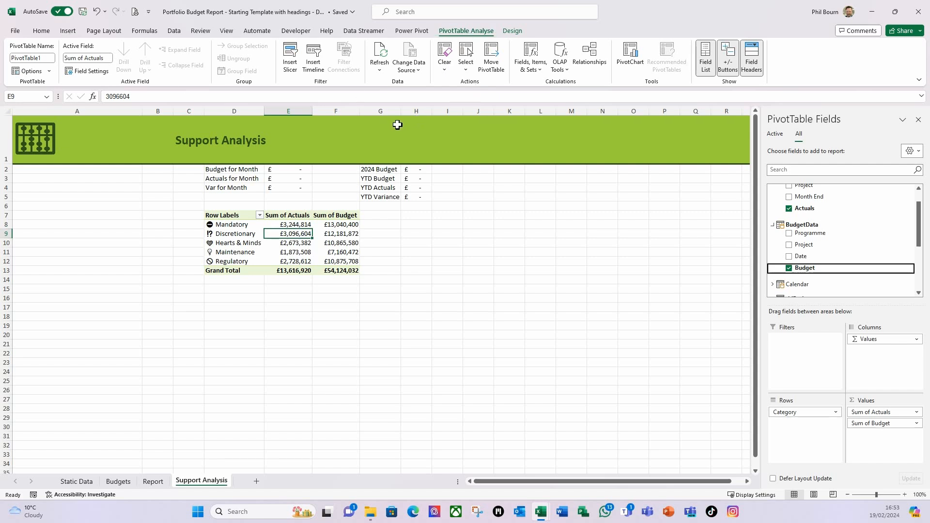
pyautogui.click(291, 61)
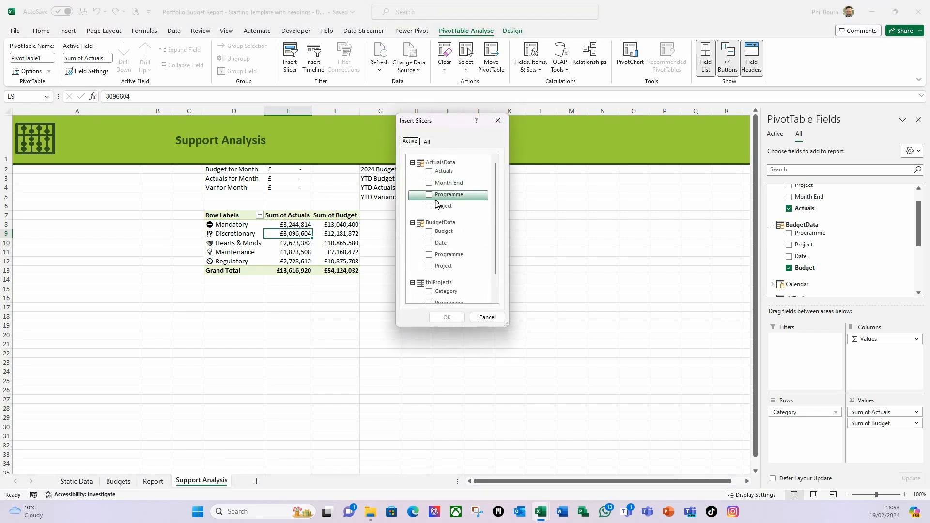
pyautogui.scroll(-2, 441, 205)
pyautogui.scroll(2, 449, 234)
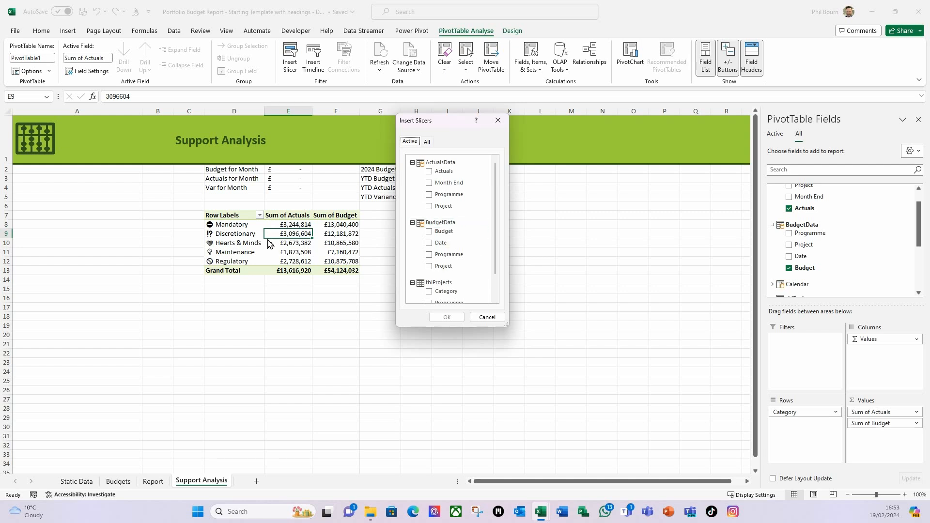
pyautogui.click(427, 144)
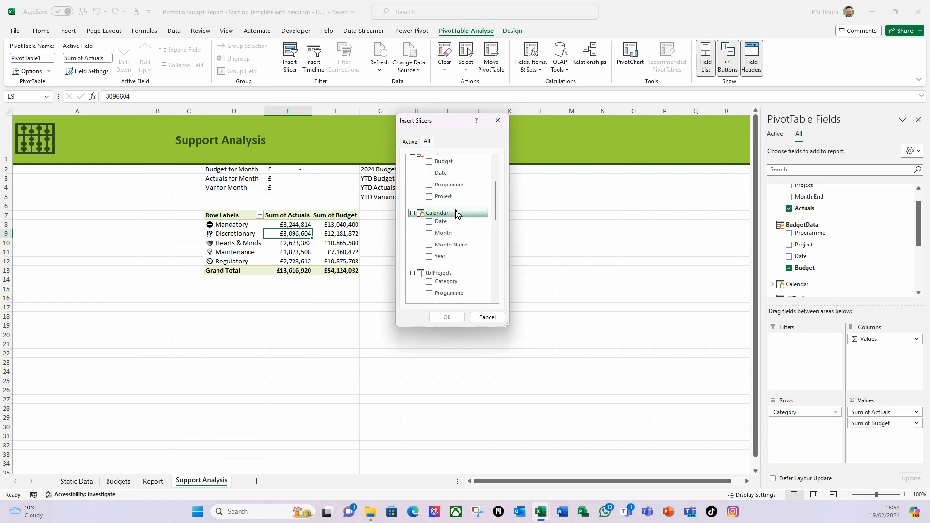
pyautogui.scroll(-1, 457, 214)
pyautogui.scroll(-1, 458, 214)
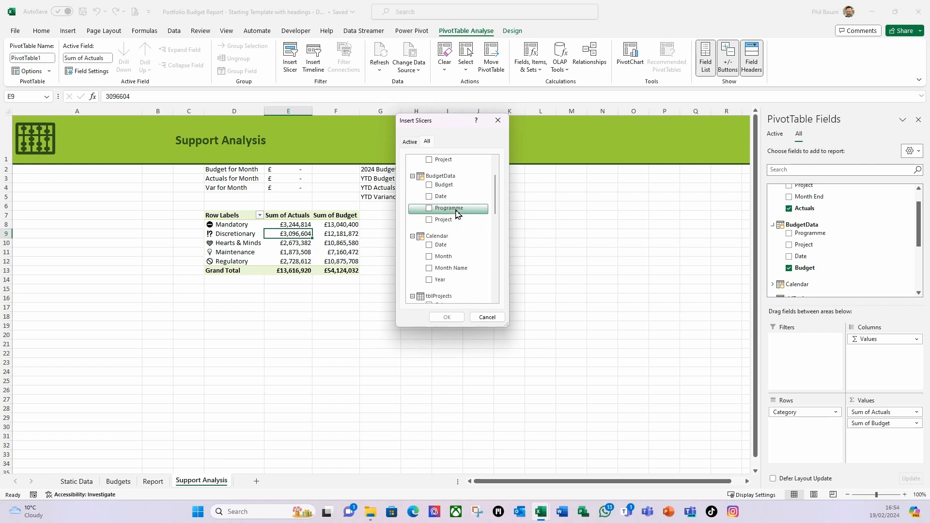
pyautogui.click(431, 281)
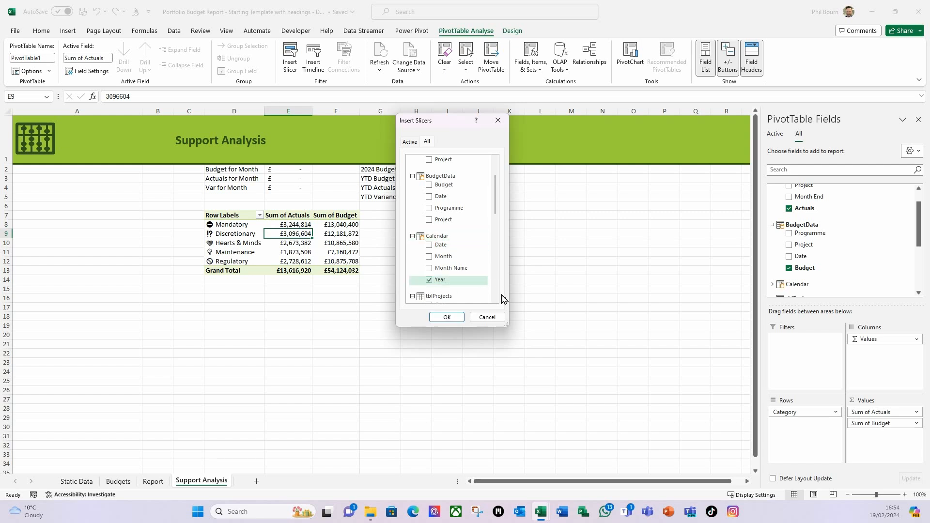
pyautogui.click(458, 319)
# Place the Year slicer in column A below the banner, give it 2 columns, and resize it to about 3.5 cm high by 7.1 cm wide
pyautogui.moveTo(370, 239); pyautogui.dragTo(41, 183)
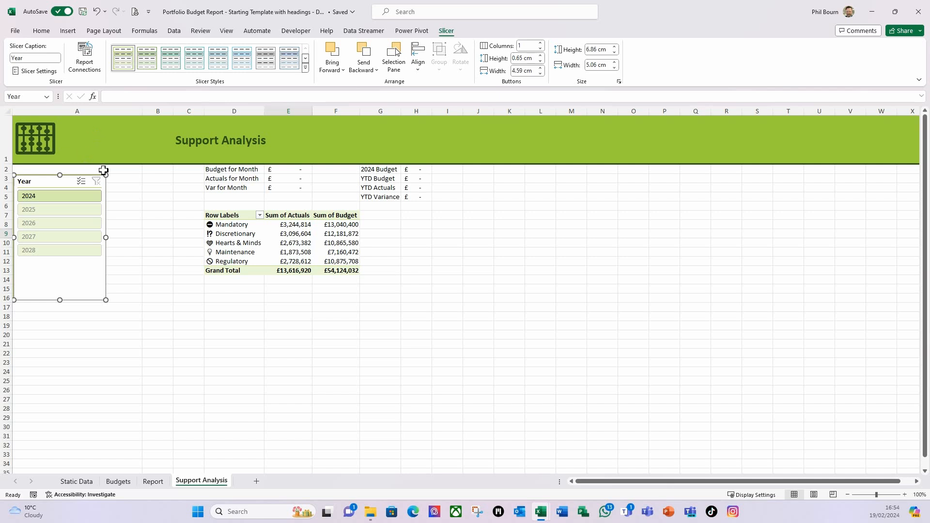
pyautogui.click(541, 43)
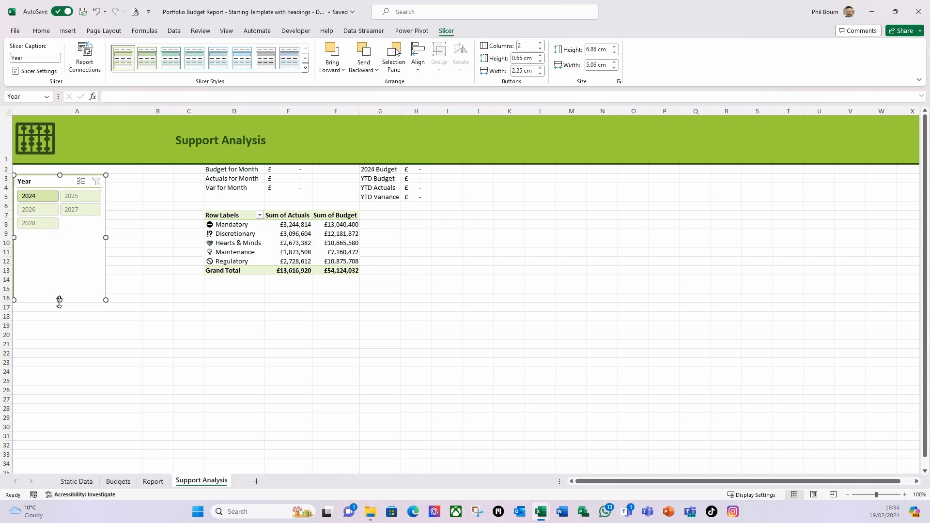
pyautogui.moveTo(59, 300); pyautogui.dragTo(59, 265)
pyautogui.moveTo(55, 184); pyautogui.dragTo(53, 183)
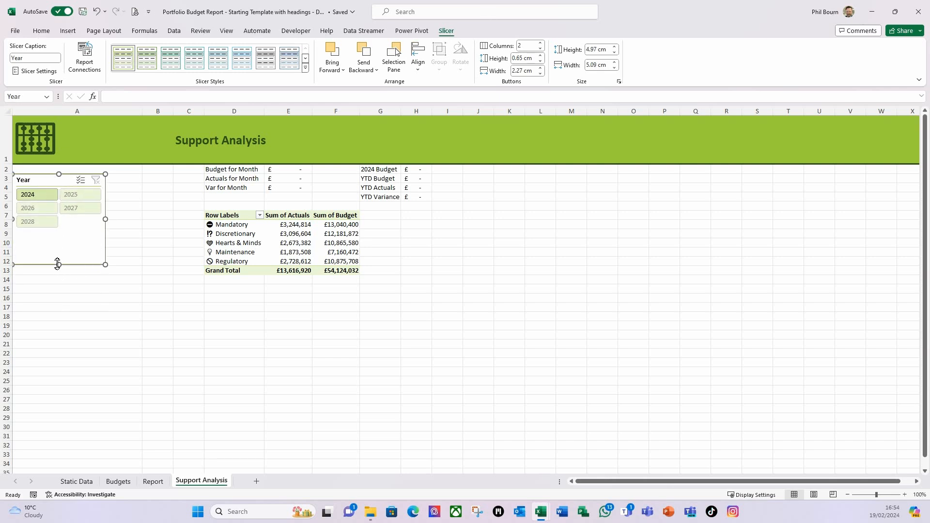
pyautogui.press('alt')
pyautogui.moveTo(105, 219); pyautogui.dragTo(142, 219)
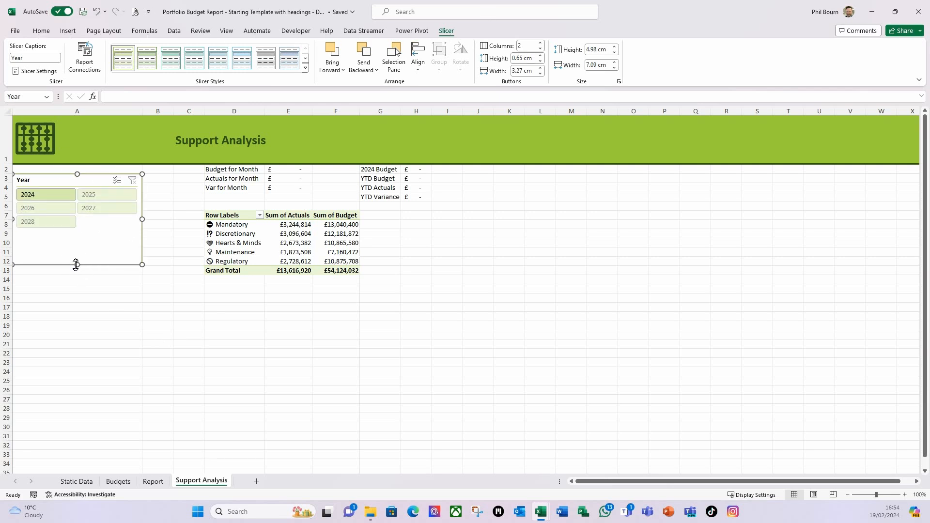
pyautogui.moveTo(76, 248); pyautogui.dragTo(75, 238)
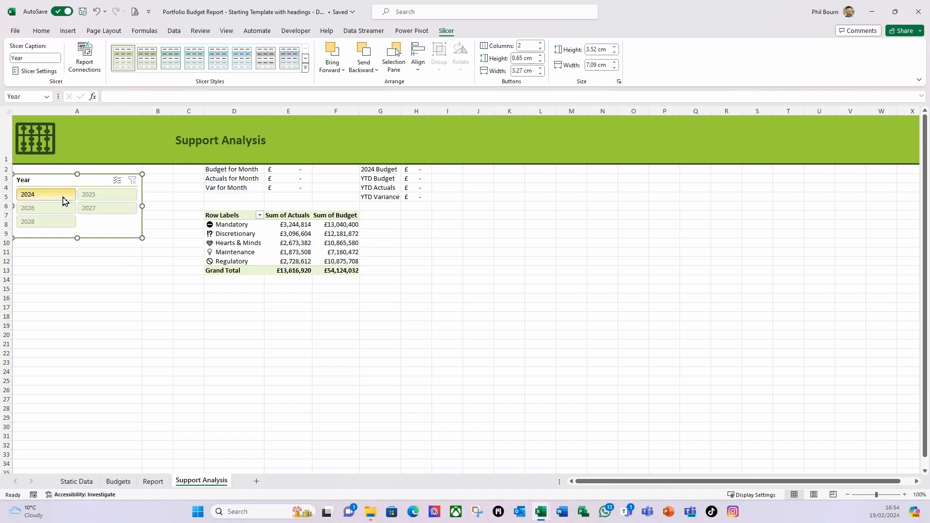
# Test the Year slicer with 2025 and leave the PivotTable filtered to 2024
pyautogui.click(107, 195)
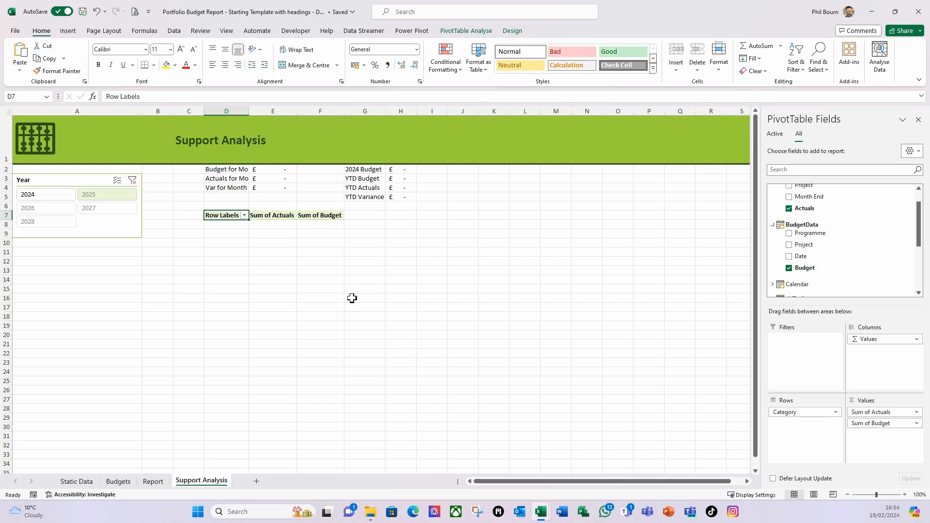
pyautogui.click(41, 200)
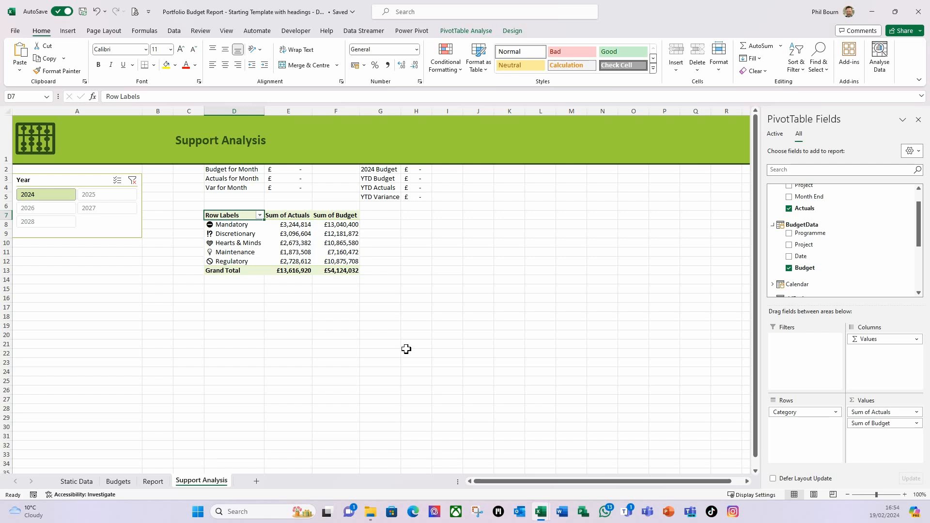
# Insert a 2-D clustered bar PivotChart from the category PivotTable and enlarge it beside the table
pyautogui.click(289, 245)
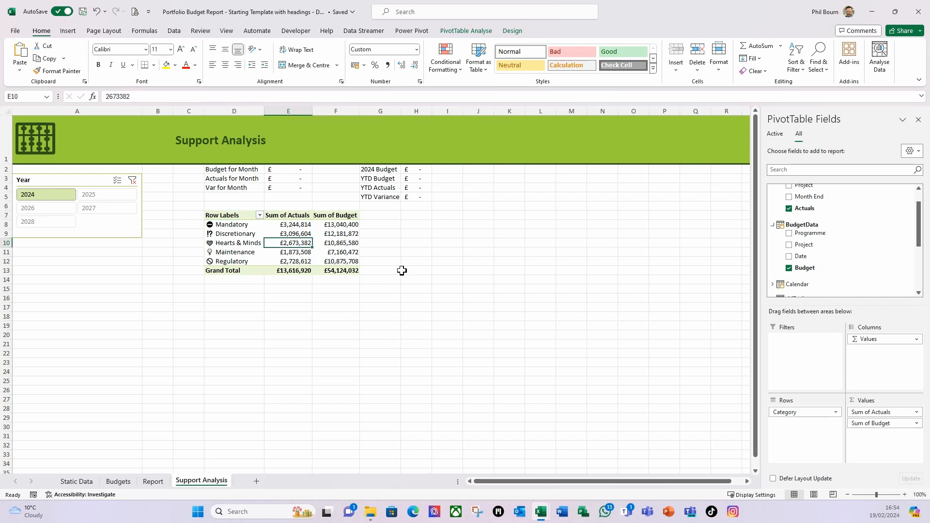
pyautogui.click(70, 32)
pyautogui.click(320, 49)
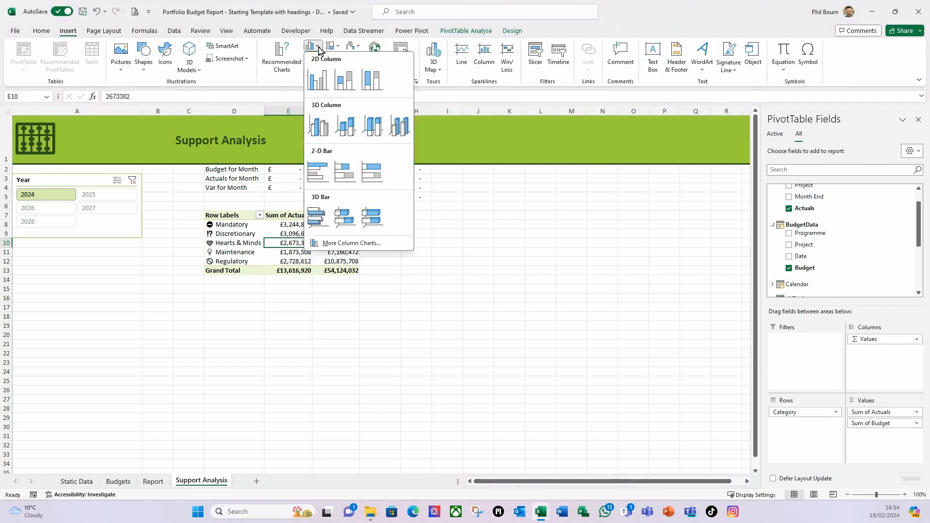
pyautogui.click(317, 177)
pyautogui.moveTo(436, 232); pyautogui.dragTo(527, 234)
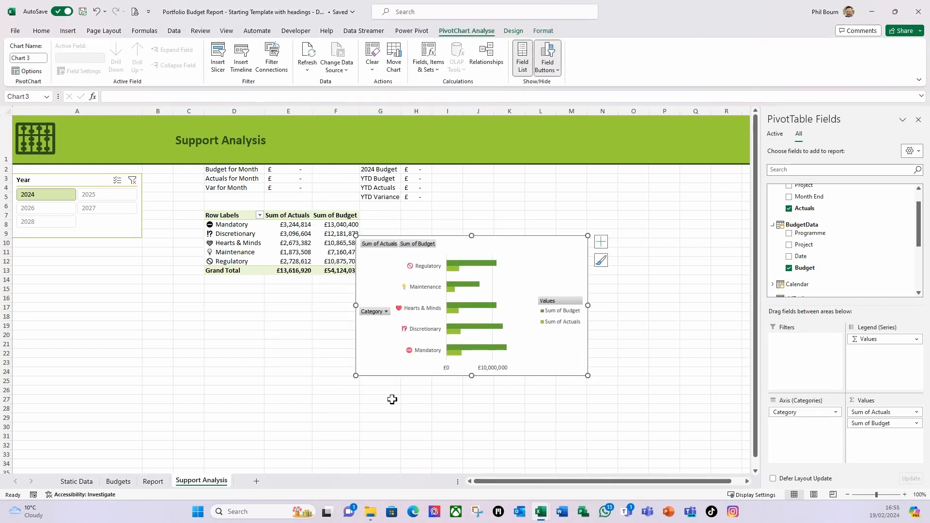
pyautogui.moveTo(356, 376); pyautogui.dragTo(226, 417)
pyautogui.moveTo(571, 411); pyautogui.dragTo(679, 391)
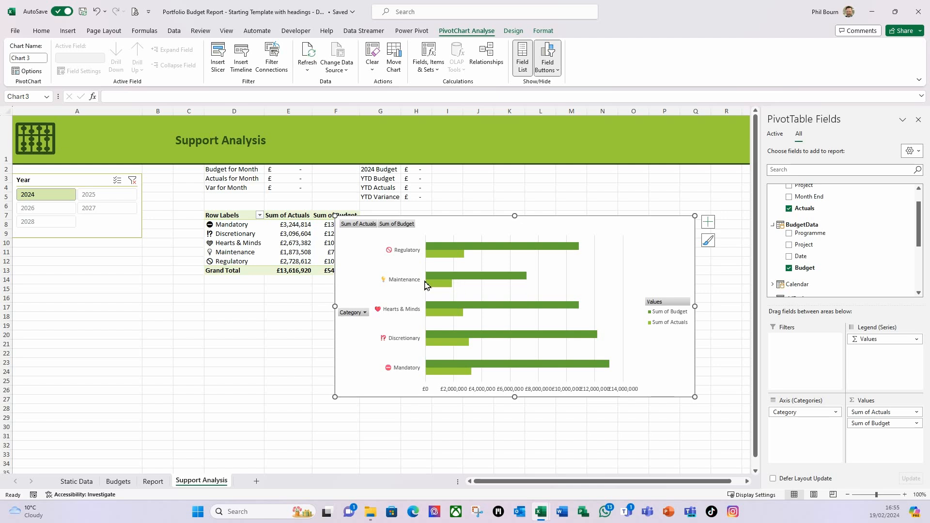
# Hide all field buttons on the bar chart, close the field list, and move the chart clear of the PivotTable, starting around G11
pyautogui.rightClick(360, 226)
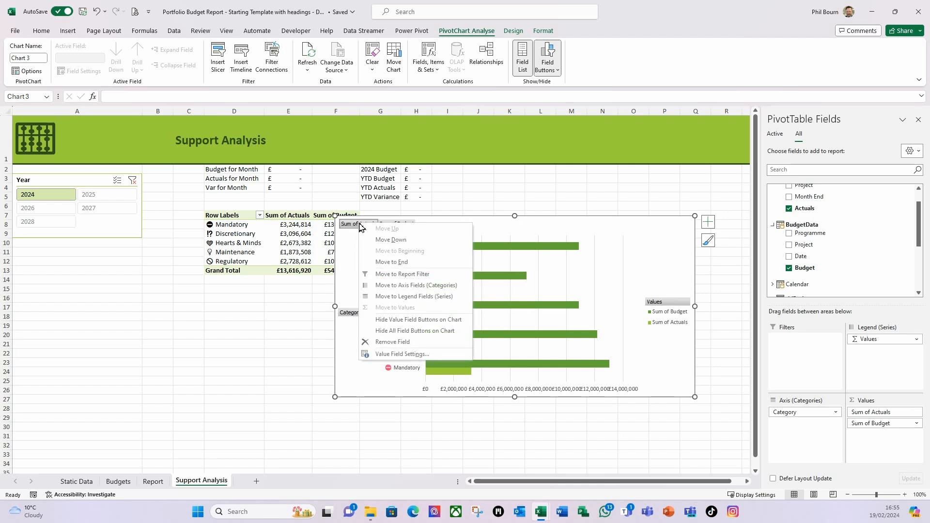
pyautogui.click(438, 332)
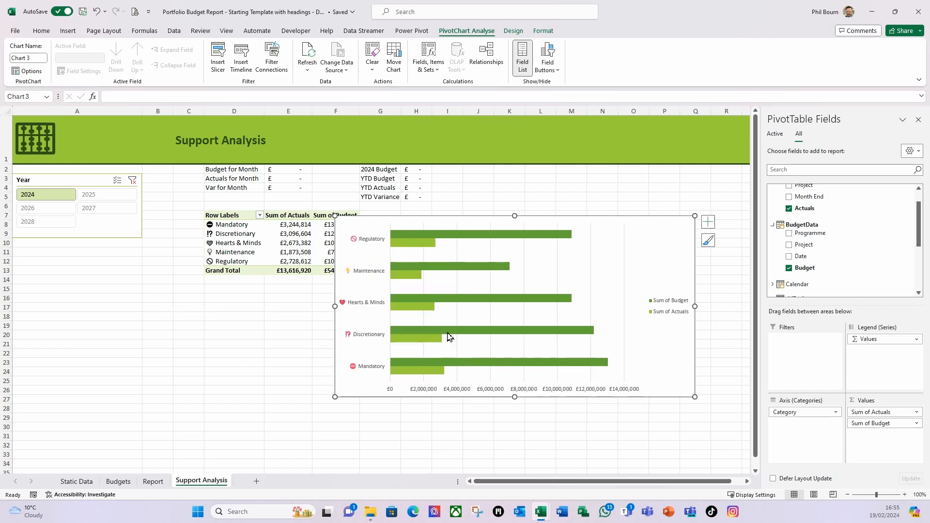
pyautogui.moveTo(629, 395); pyautogui.dragTo(612, 436)
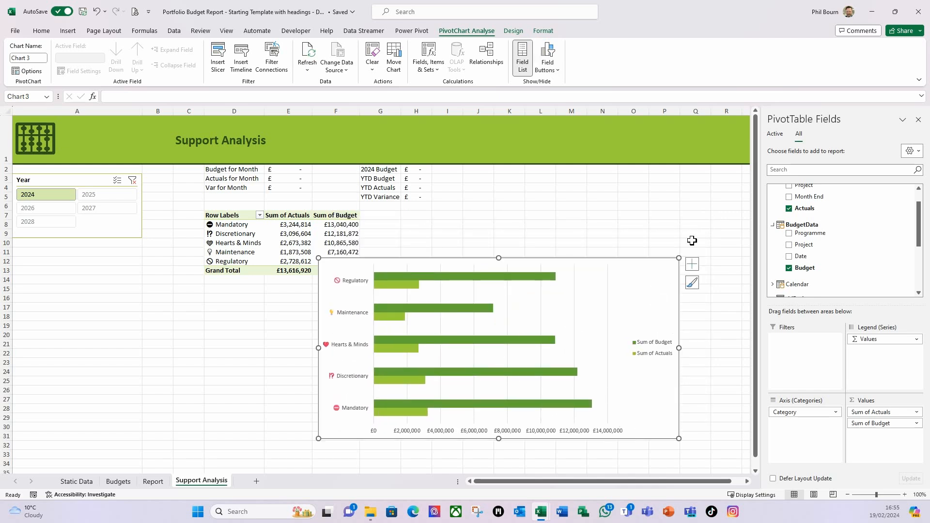
pyautogui.click(918, 120)
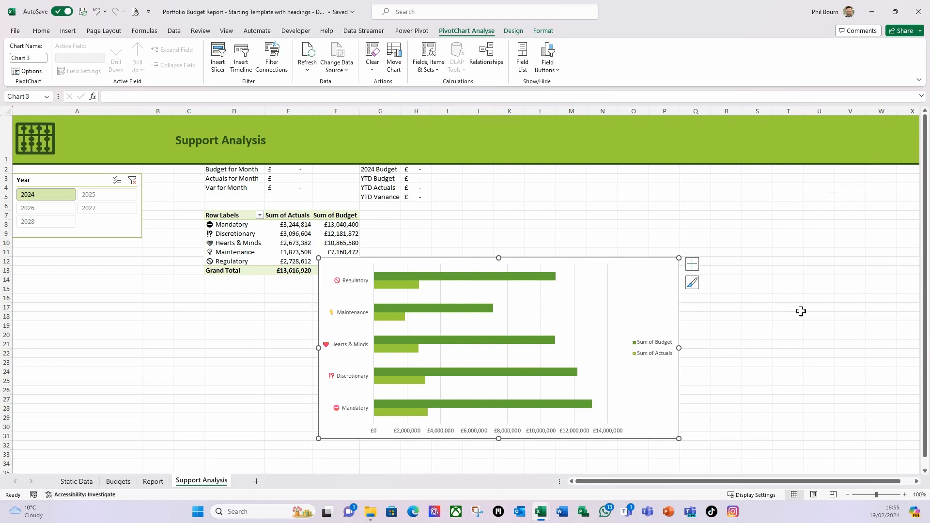
pyautogui.moveTo(411, 257); pyautogui.dragTo(473, 253)
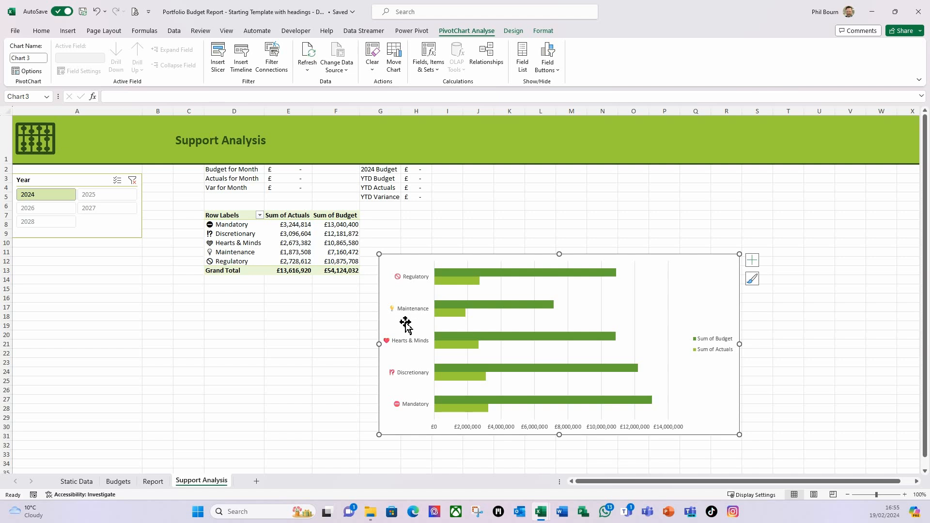
# Sort the PivotTable's categories by Sum of Actuals from largest to smallest
pyautogui.click(288, 245)
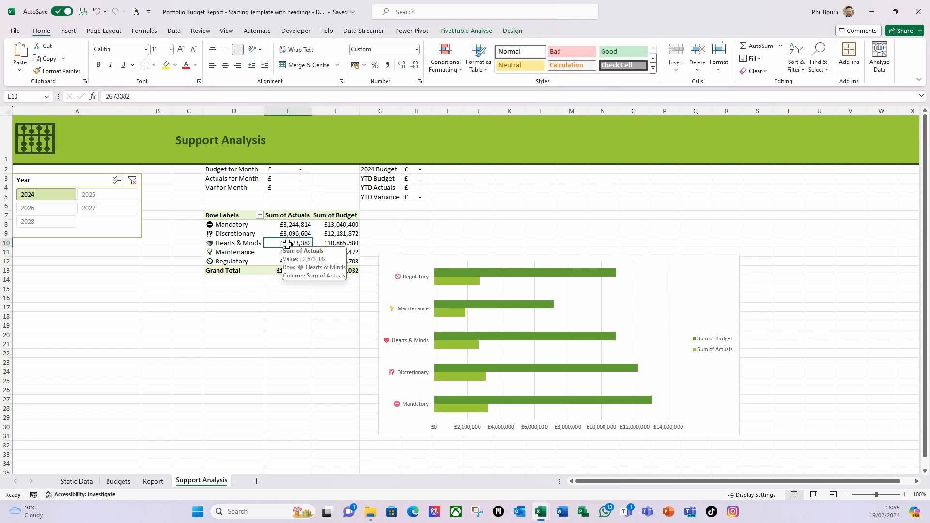
pyautogui.rightClick(287, 245)
pyautogui.moveTo(334, 323)
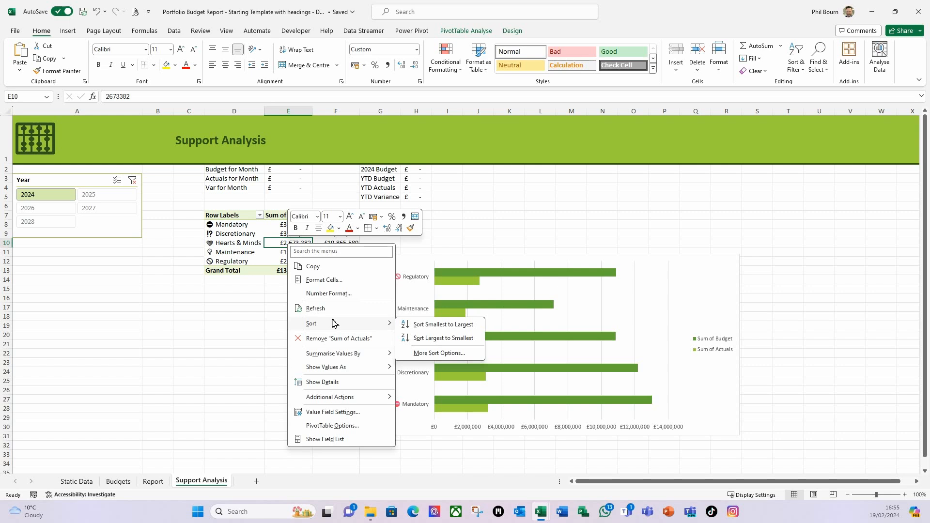
pyautogui.click(429, 338)
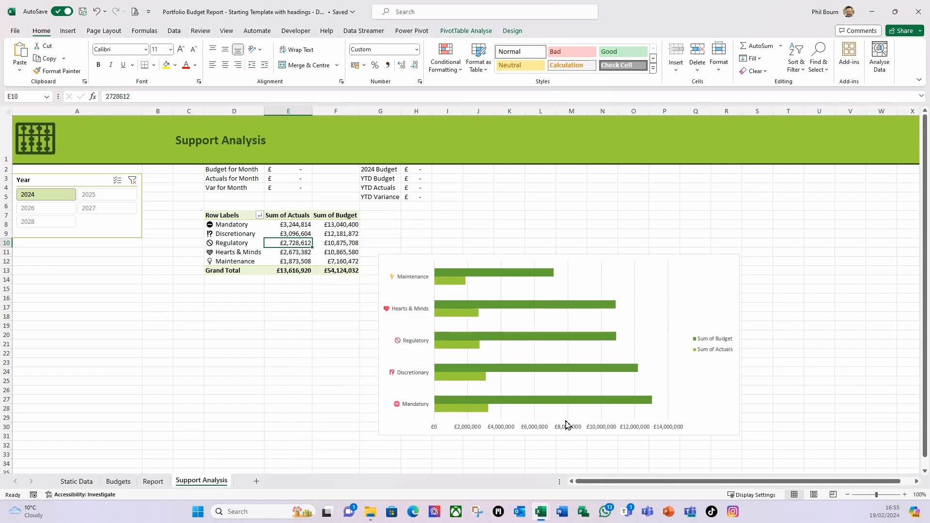
# Show the bar chart's category axis with its categories in reverse order
pyautogui.click(412, 317)
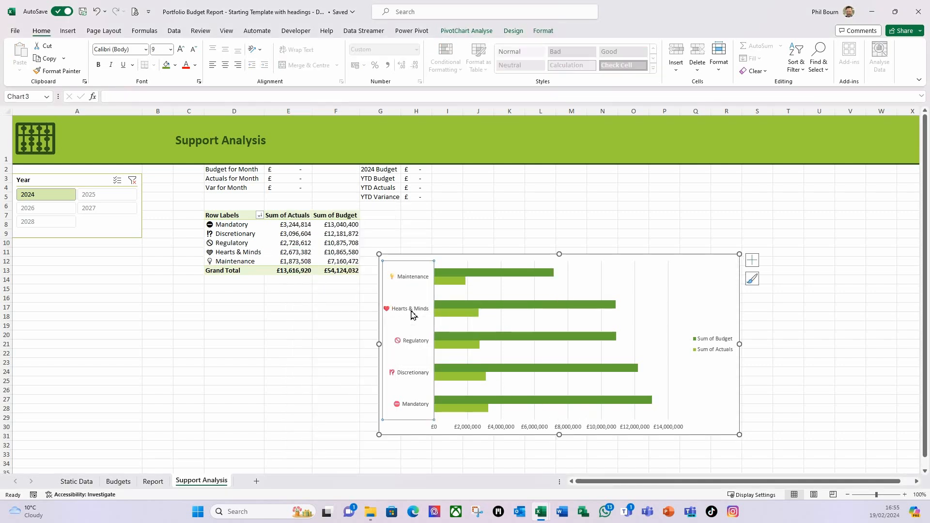
pyautogui.hotkey('ctrl', '1')
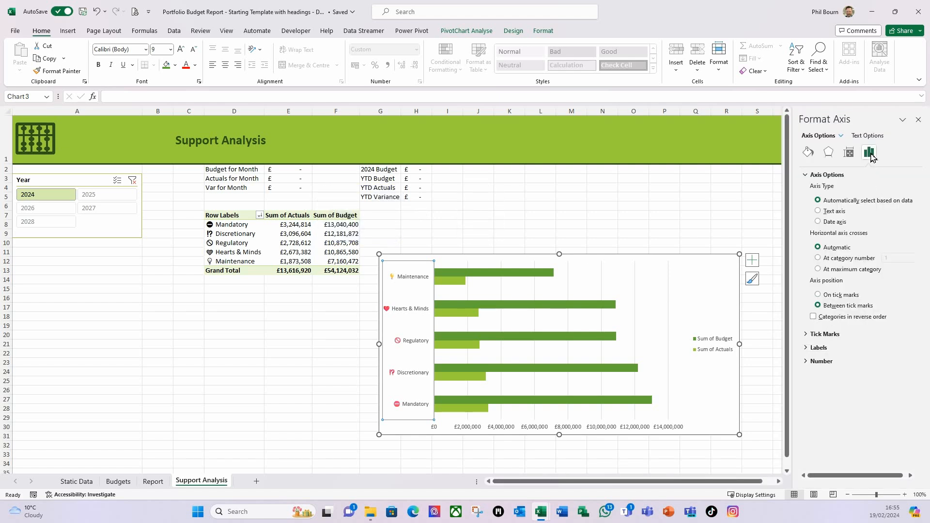
pyautogui.click(814, 318)
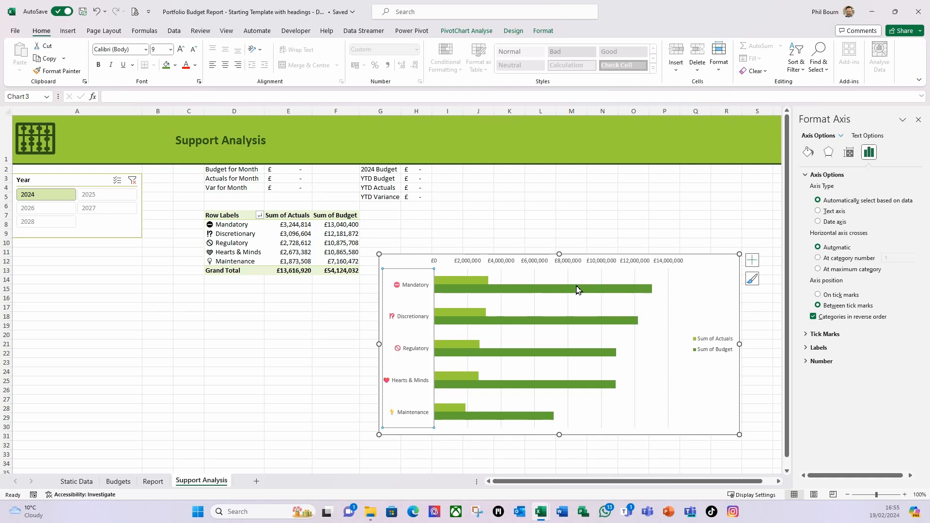
# Set the bar chart's value axis label position to High
pyautogui.click(599, 265)
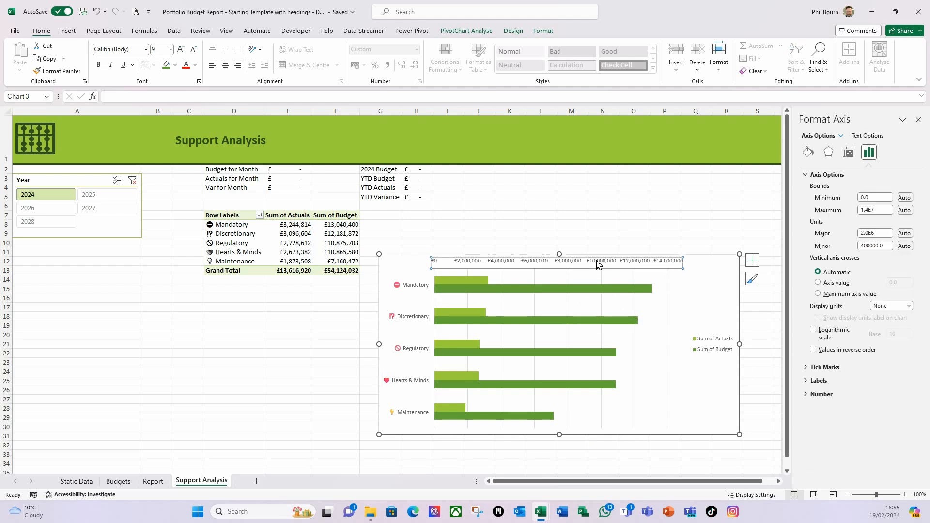
pyautogui.click(811, 381)
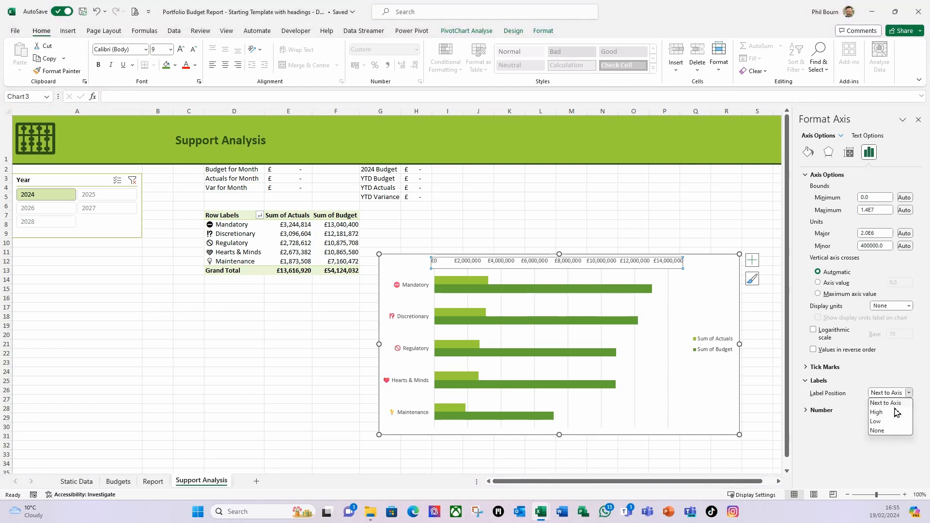
pyautogui.click(878, 412)
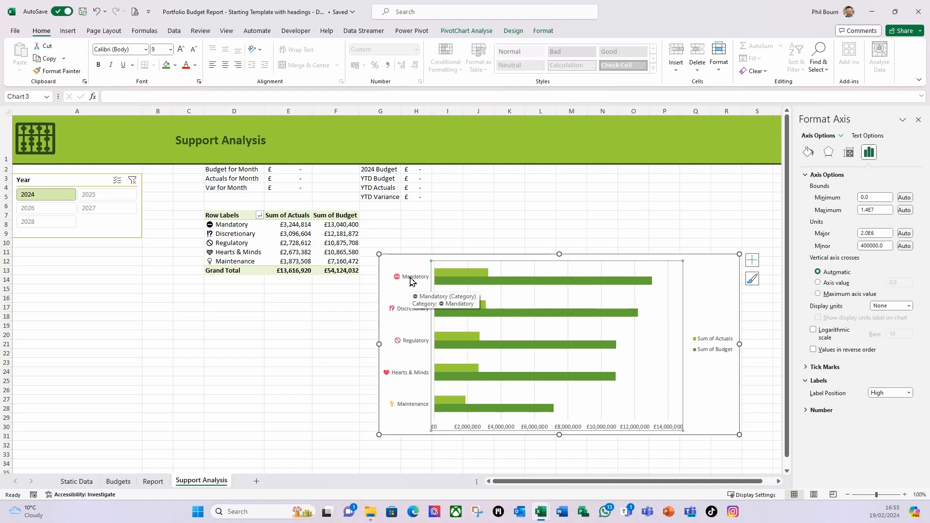
# Set the Sum of Budget series to 100% series overlap and 50% gap width
pyautogui.click(579, 282)
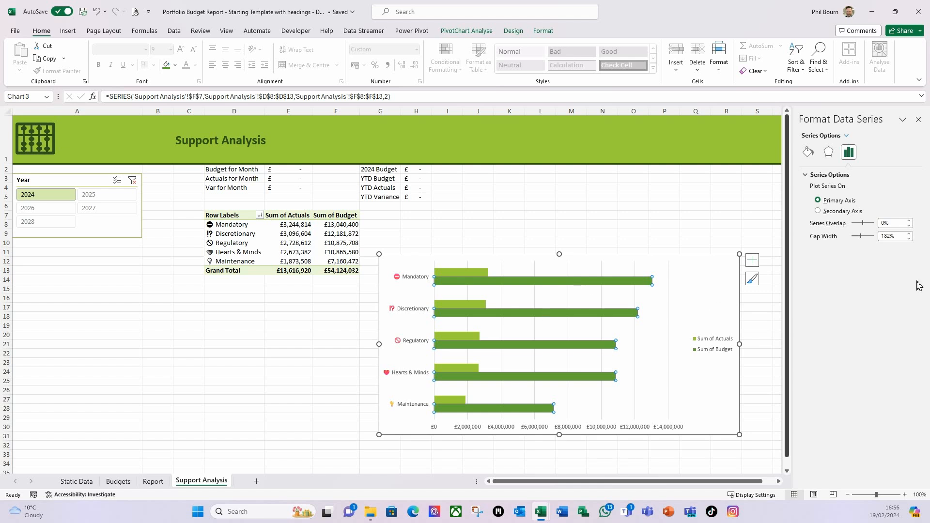
pyautogui.moveTo(862, 223); pyautogui.dragTo(873, 222)
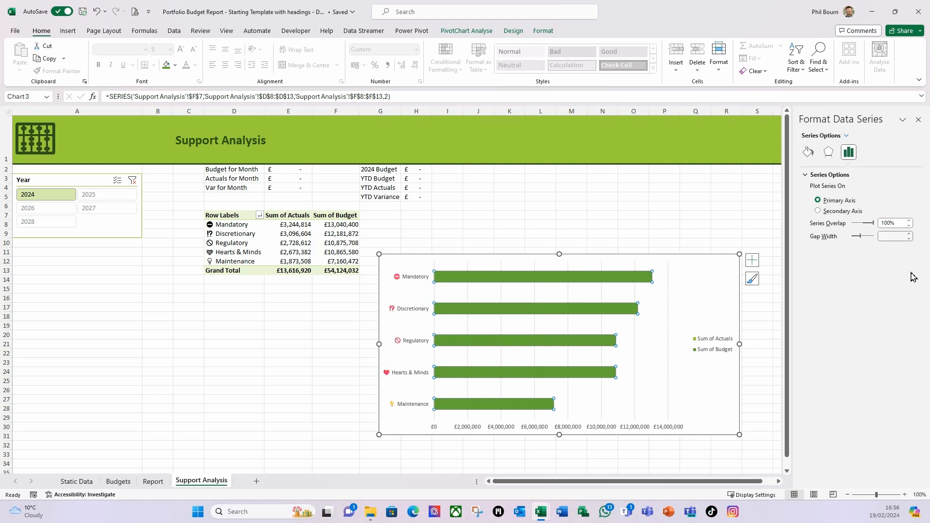
pyautogui.click(896, 237)
pyautogui.doubleClick(900, 237)
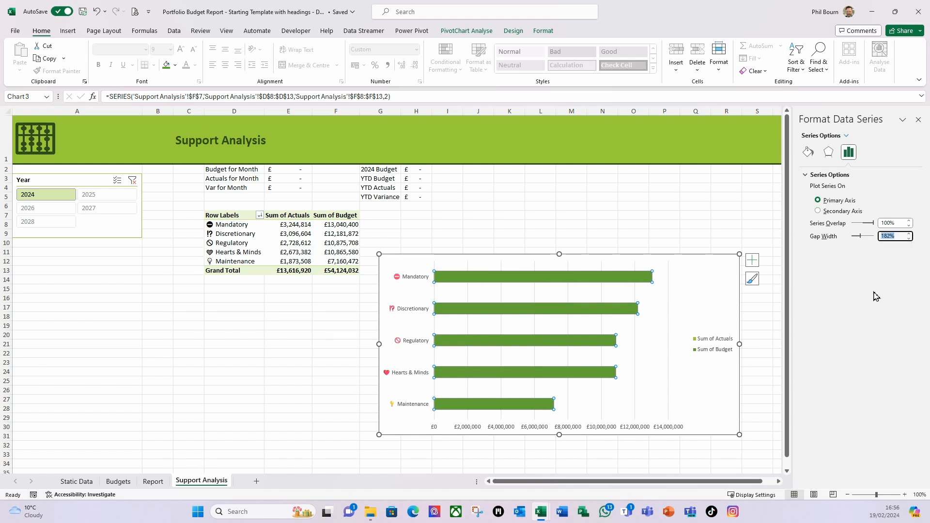
pyautogui.write('5')
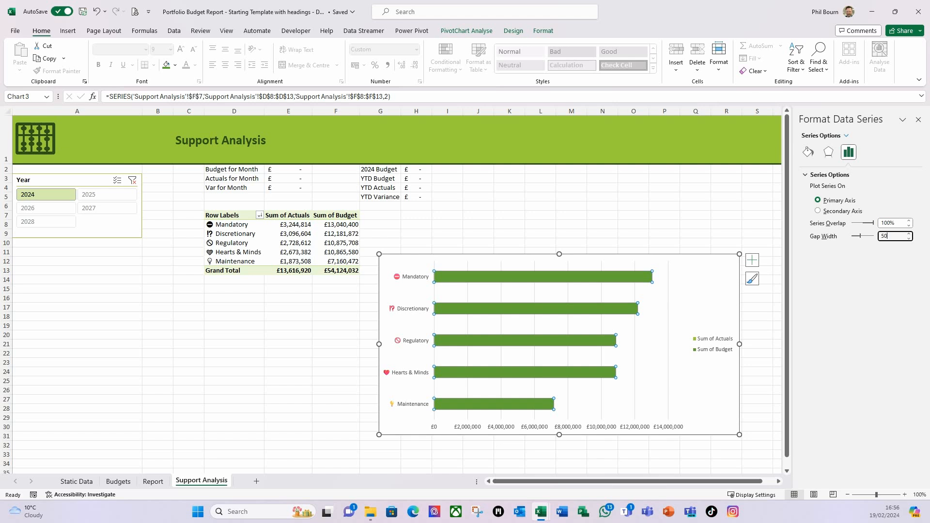
pyautogui.write('0')
pyautogui.press('Return')
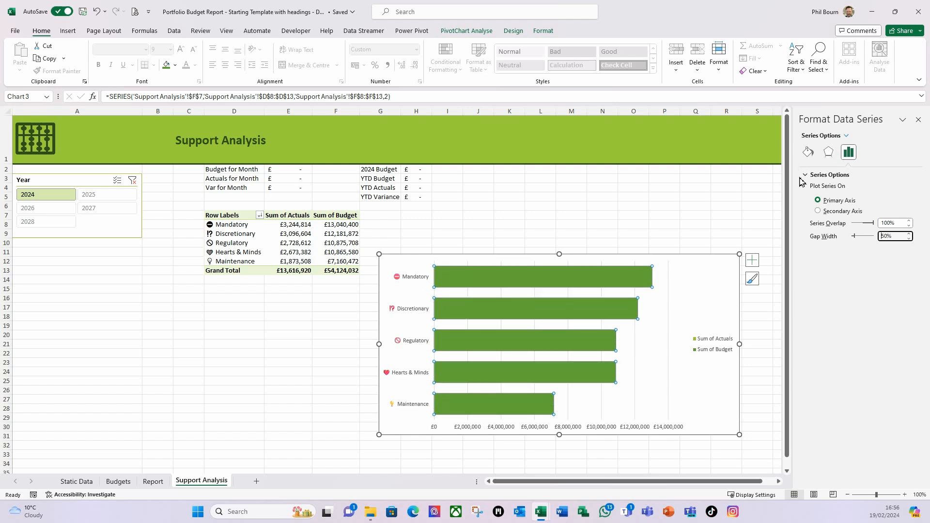
# Remove the fill from the Sum of Budget bars
pyautogui.click(812, 155)
pyautogui.click(807, 175)
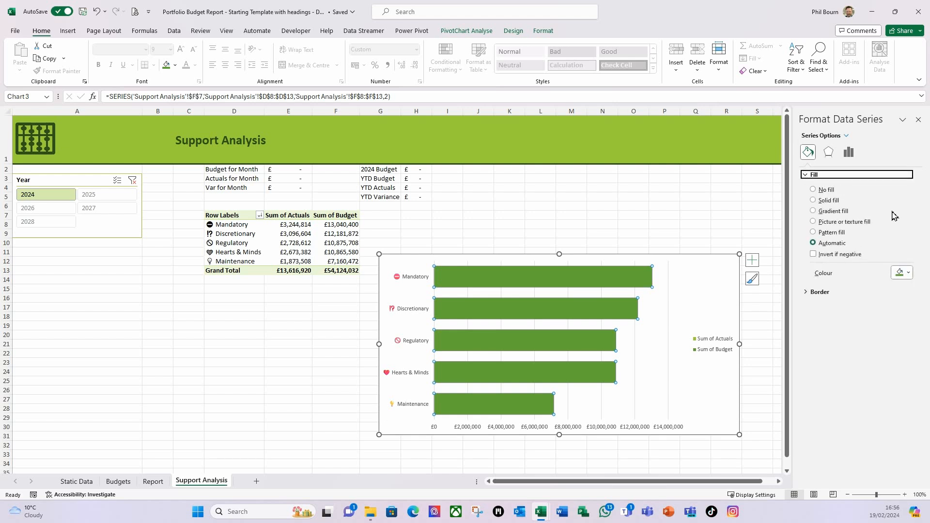
pyautogui.click(813, 190)
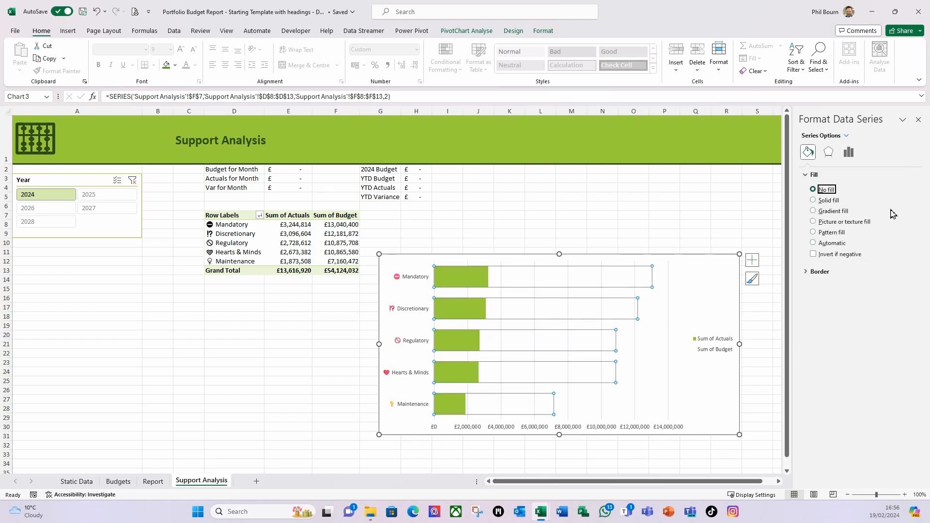
# Give the Sum of Budget bars a solid dark green border 2 pt wide
pyautogui.click(824, 274)
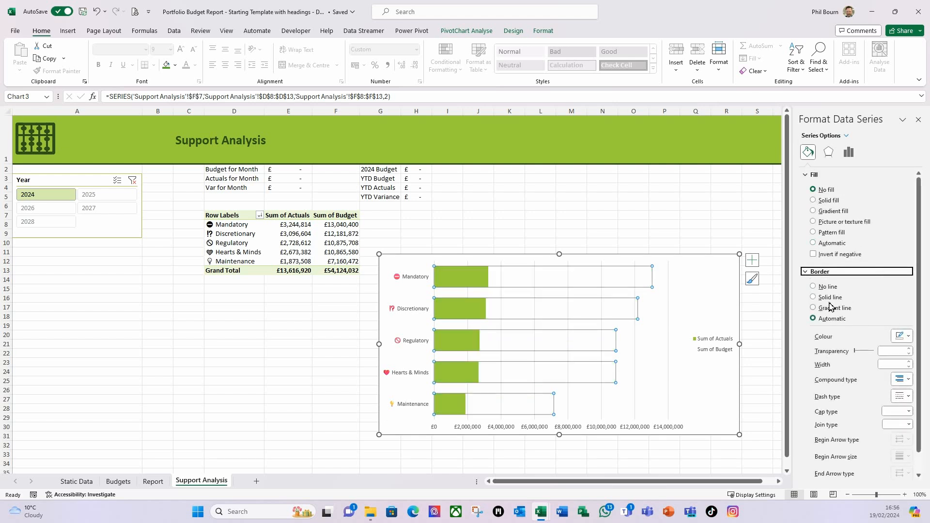
pyautogui.click(830, 297)
pyautogui.click(908, 338)
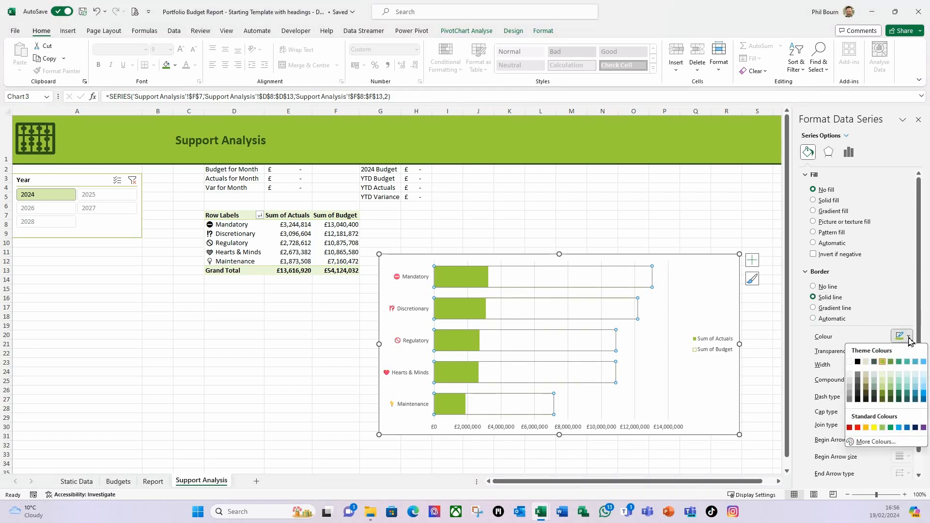
pyautogui.click(889, 401)
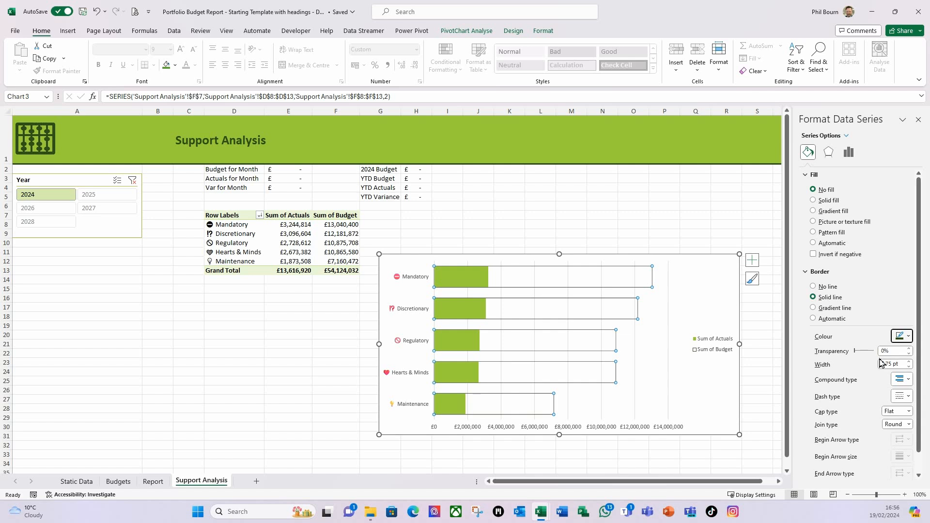
pyautogui.click(910, 361)
pyautogui.click(910, 362)
pyautogui.click(910, 362)
pyautogui.click(910, 361)
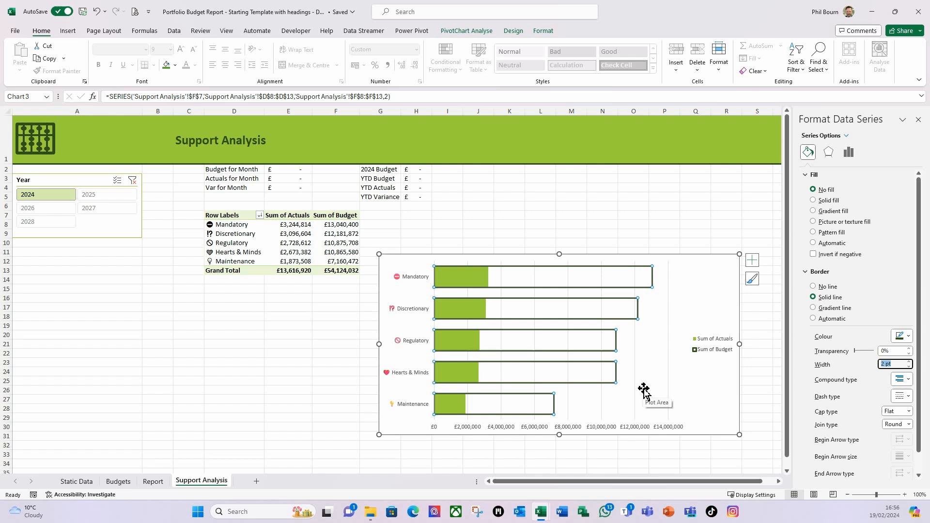
# Add a chart title to the bar chart and place its legend at the top
pyautogui.click(696, 261)
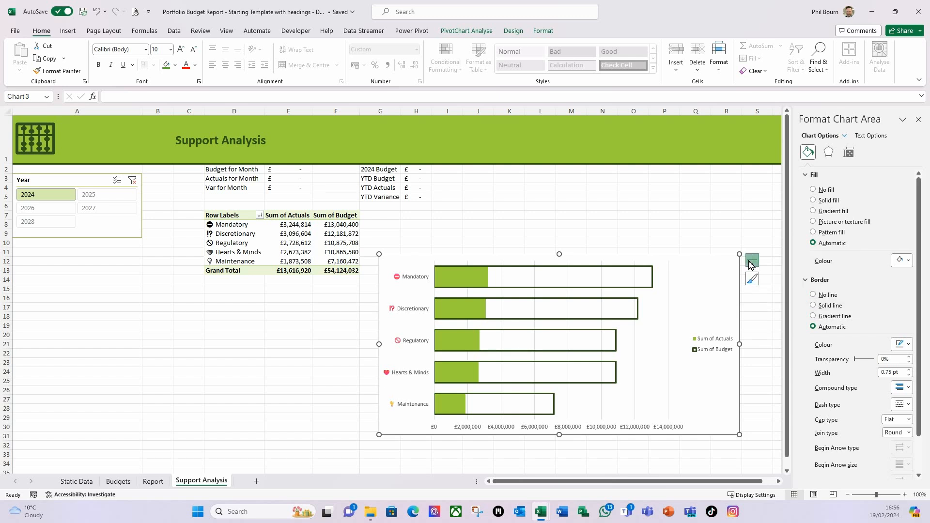
pyautogui.click(752, 266)
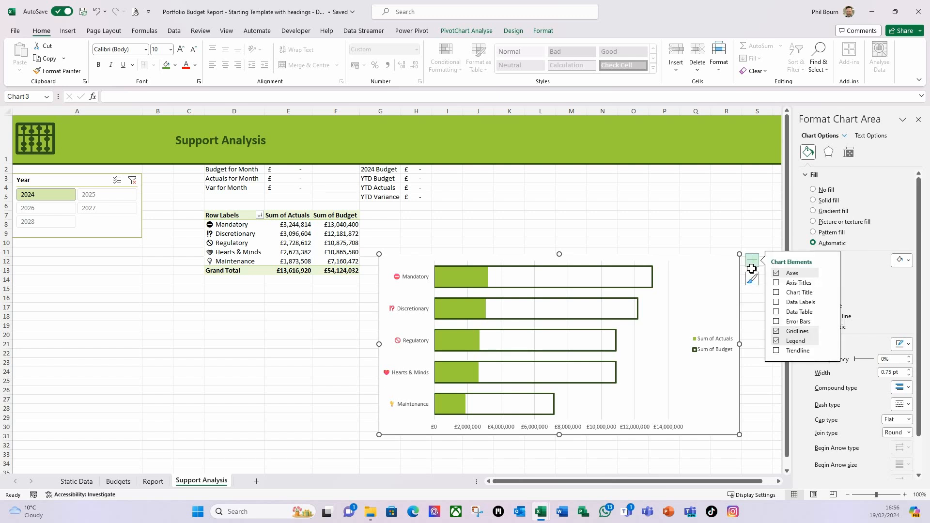
pyautogui.click(777, 293)
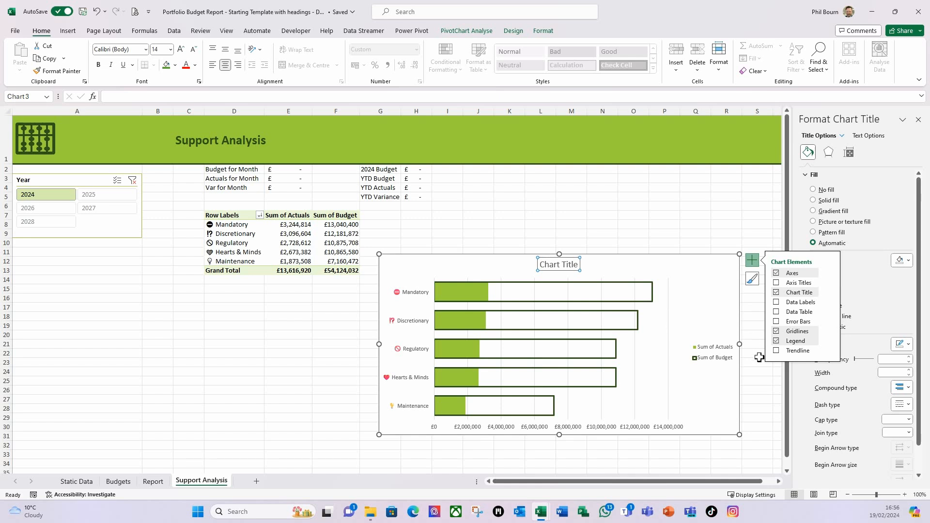
pyautogui.click(829, 341)
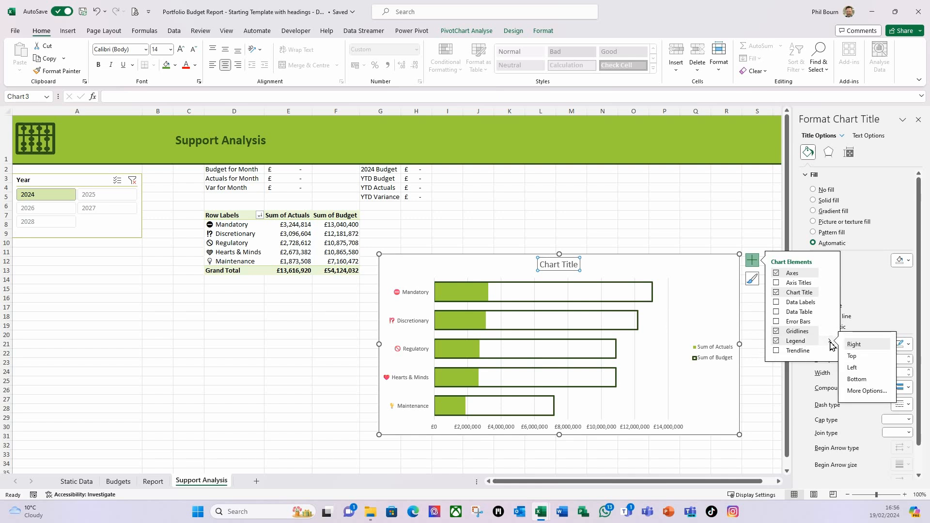
pyautogui.click(853, 356)
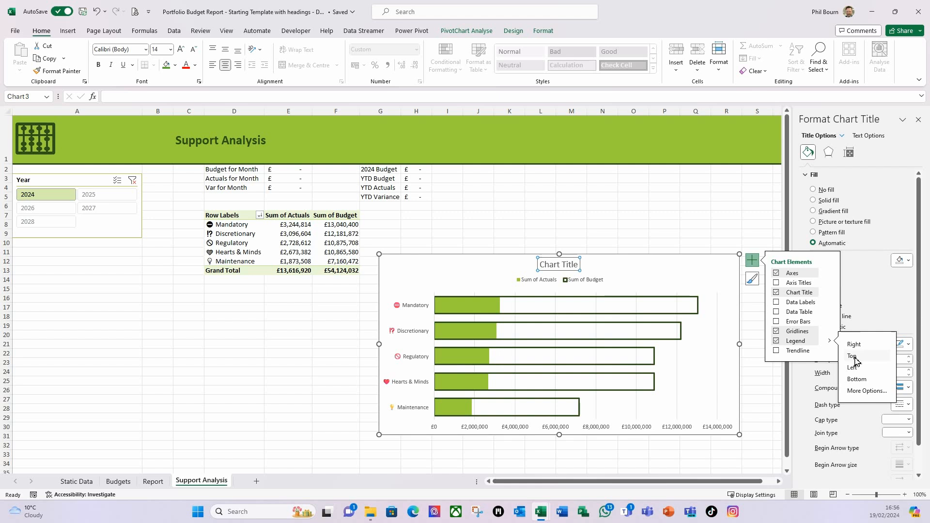
# Title the chart "Budget vs Actuals by Category", with the title in the chart's upper-left corner and the legend in its upper-right corner
pyautogui.click(628, 255)
pyautogui.moveTo(628, 255); pyautogui.dragTo(543, 218)
pyautogui.click(472, 228)
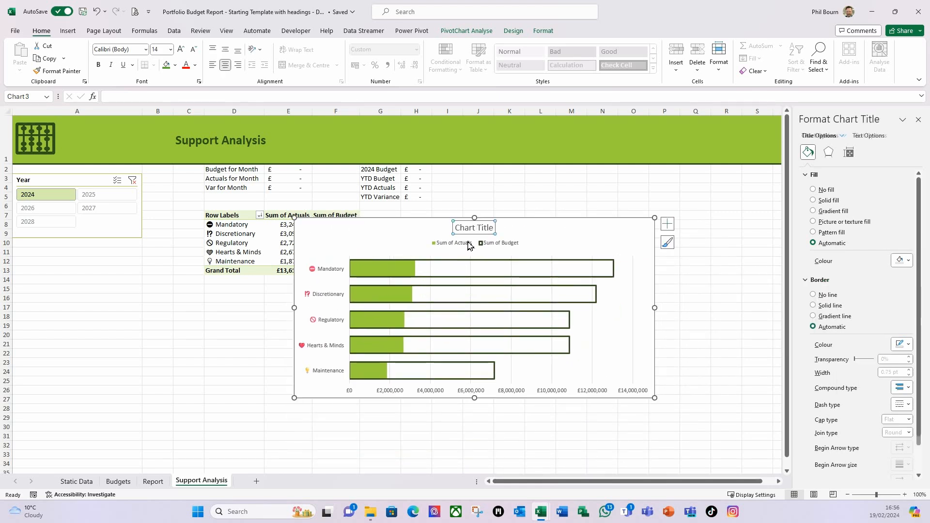
pyautogui.moveTo(452, 232); pyautogui.dragTo(302, 231)
pyautogui.click(453, 249)
pyautogui.moveTo(452, 249); pyautogui.dragTo(579, 232)
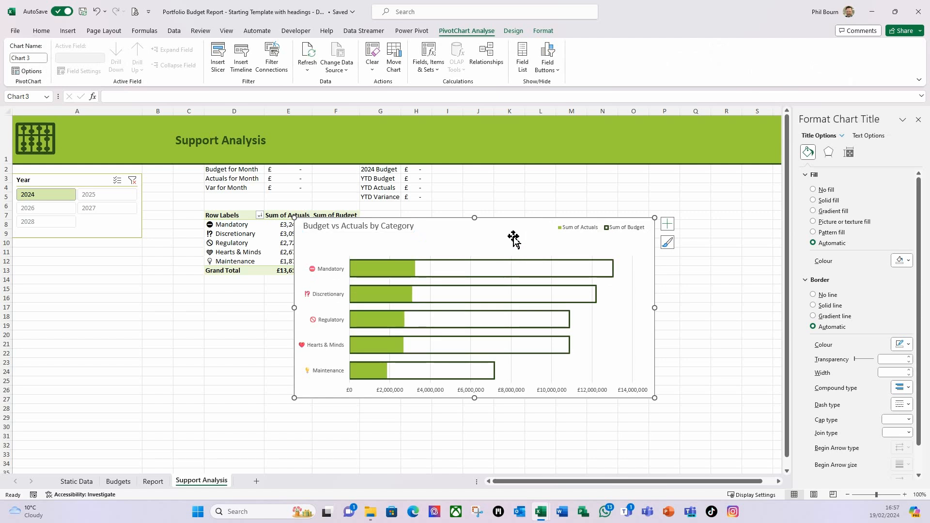
pyautogui.click(514, 239)
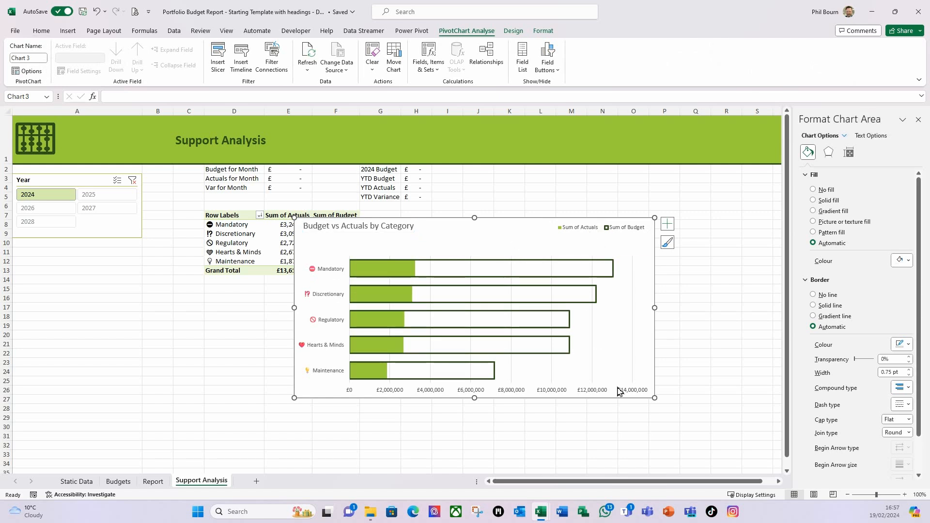
# Cut the bar chart from Support Analysis and paste it on the Report sheet at cell I11
pyautogui.moveTo(454, 216); pyautogui.dragTo(547, 220)
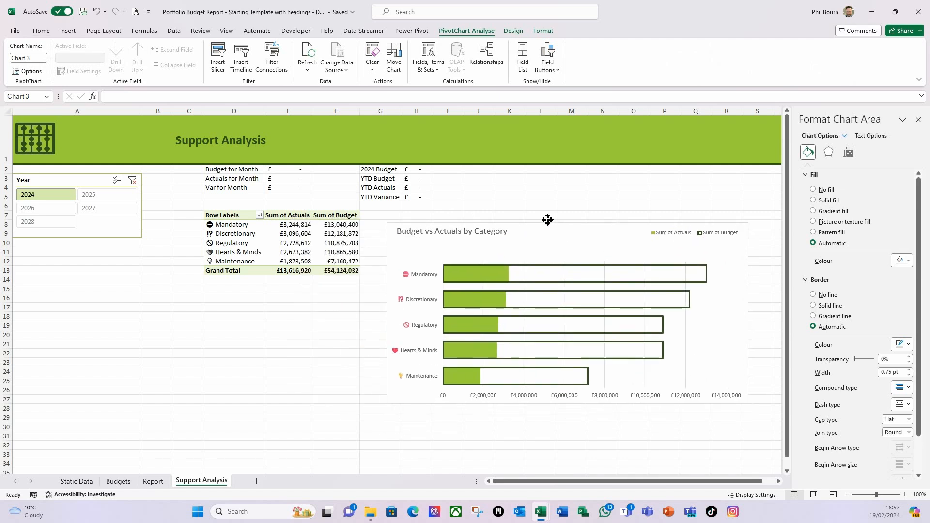
pyautogui.hotkey('ctrl', 'x')
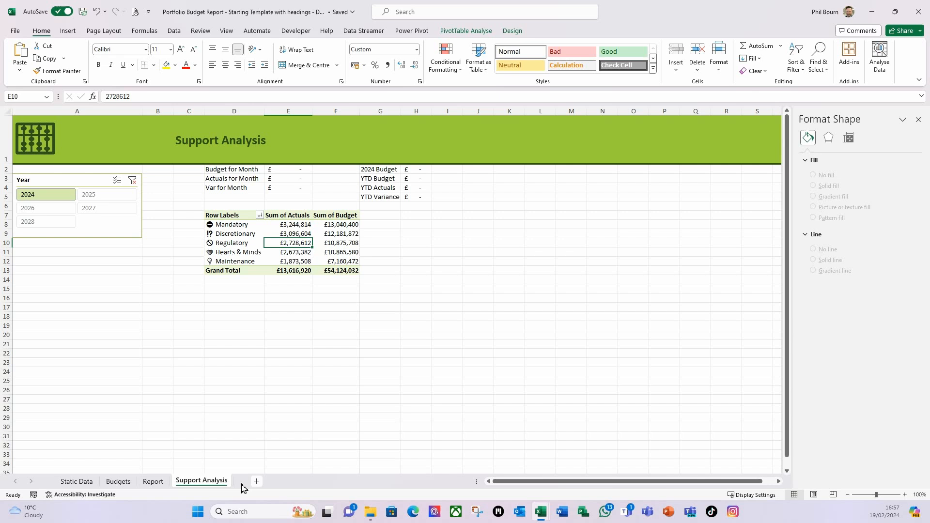
pyautogui.click(154, 482)
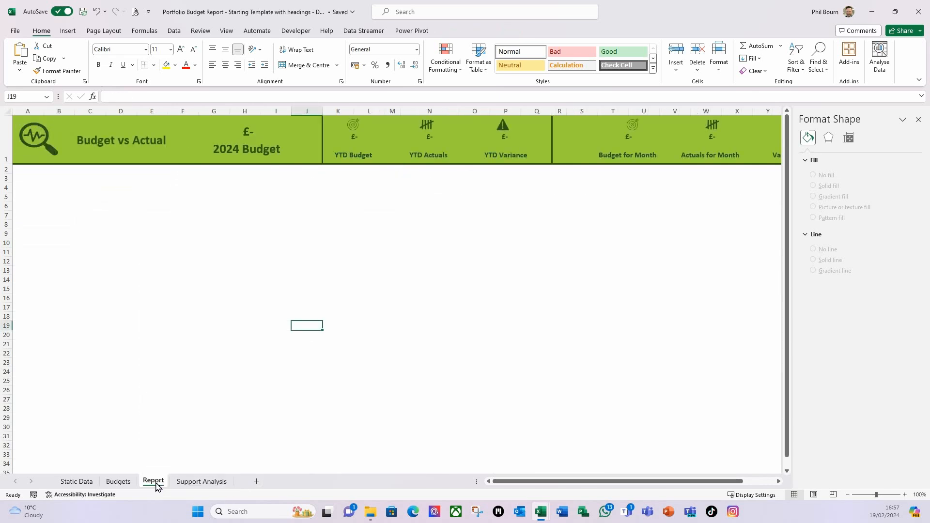
pyautogui.click(287, 237)
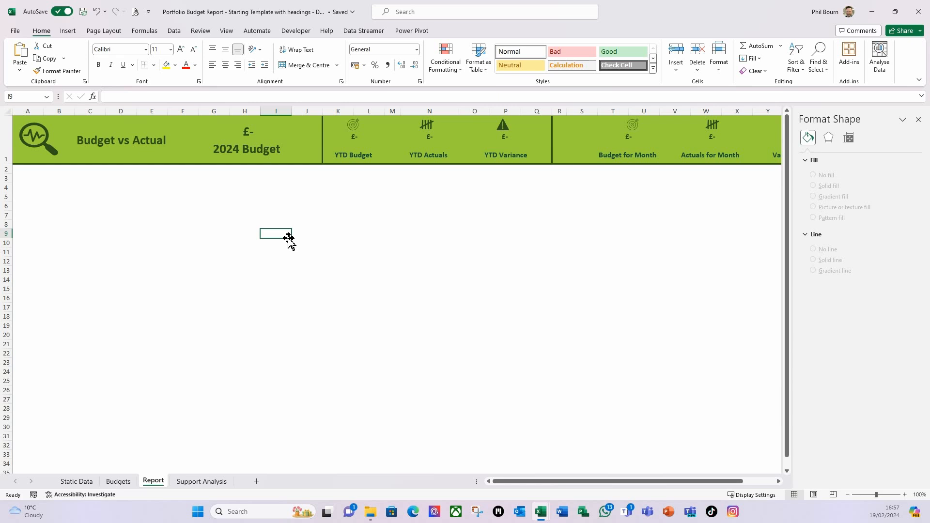
pyautogui.click(285, 255)
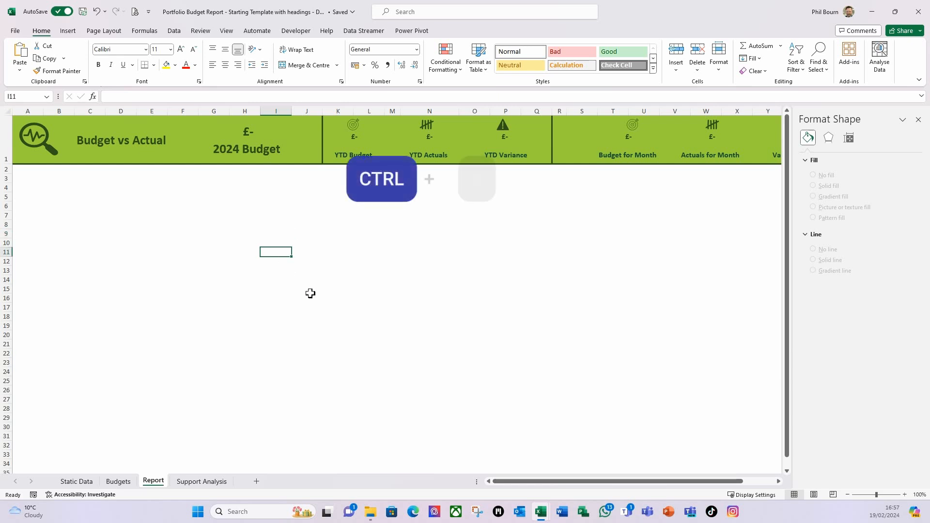
pyautogui.hotkey('ctrl', 'v')
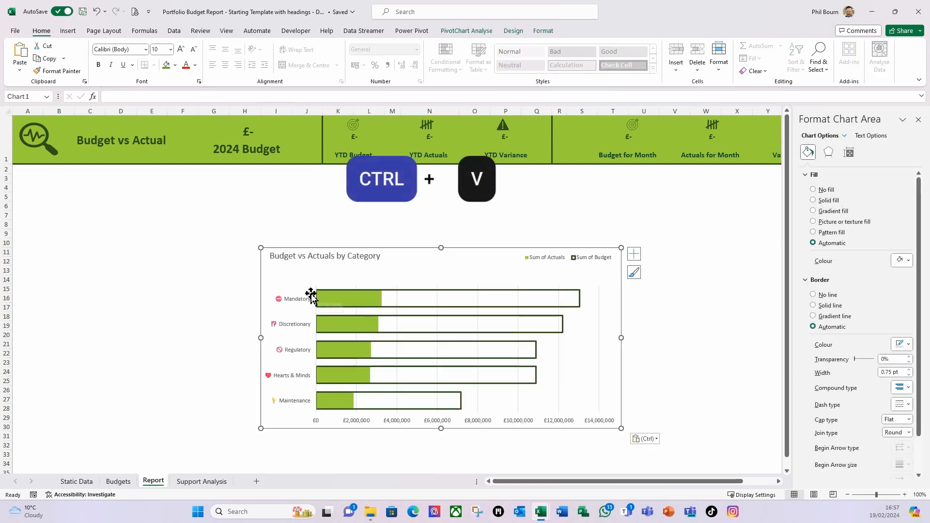
pyautogui.click(401, 225)
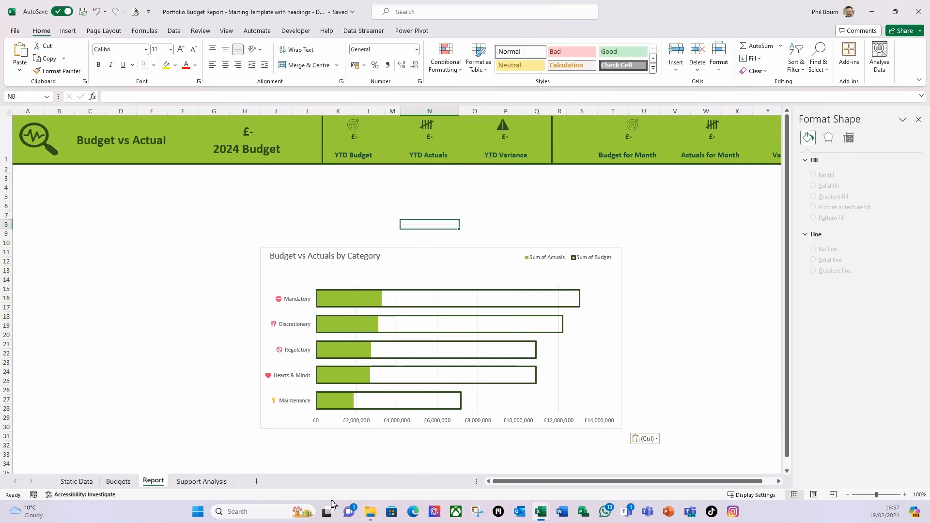
# Rename the category PivotTable on the Support Analysis sheet with a name starting "PvtSupportBugv"
pyautogui.click(201, 482)
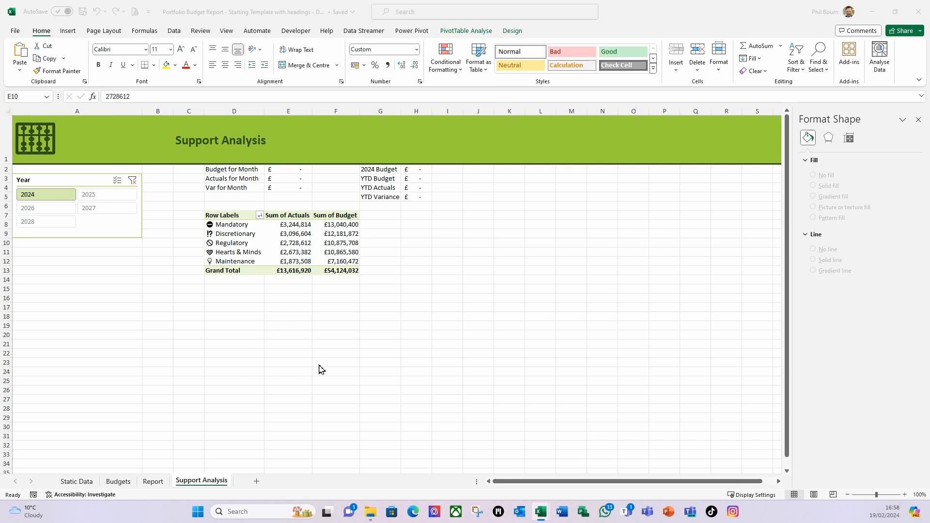
pyautogui.click(289, 244)
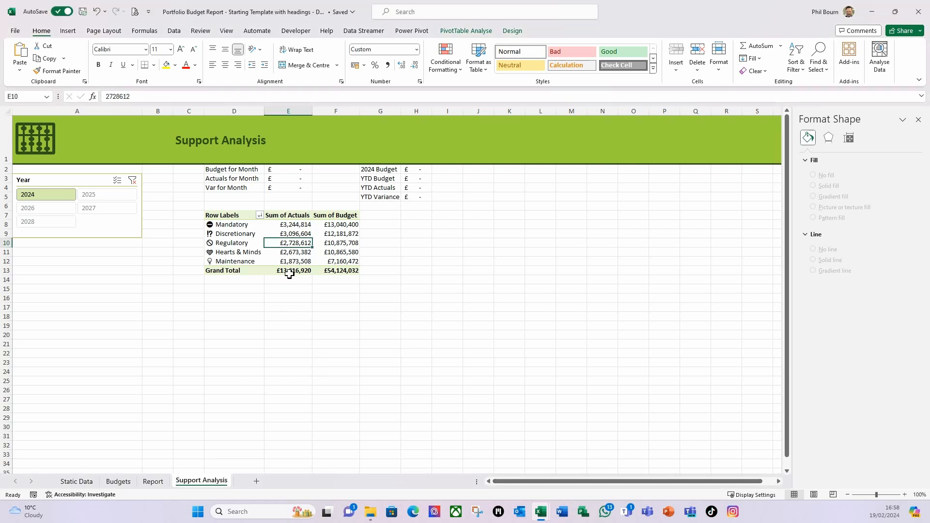
pyautogui.click(457, 34)
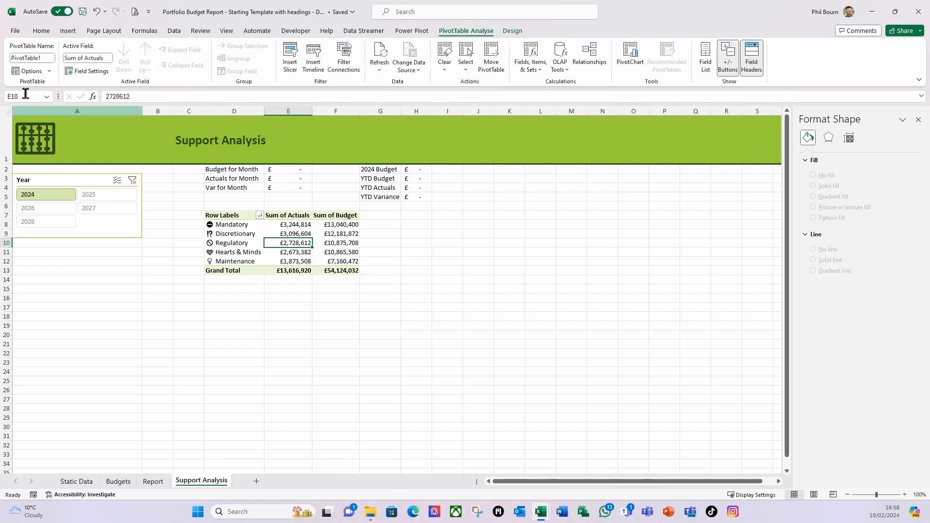
pyautogui.click(50, 59)
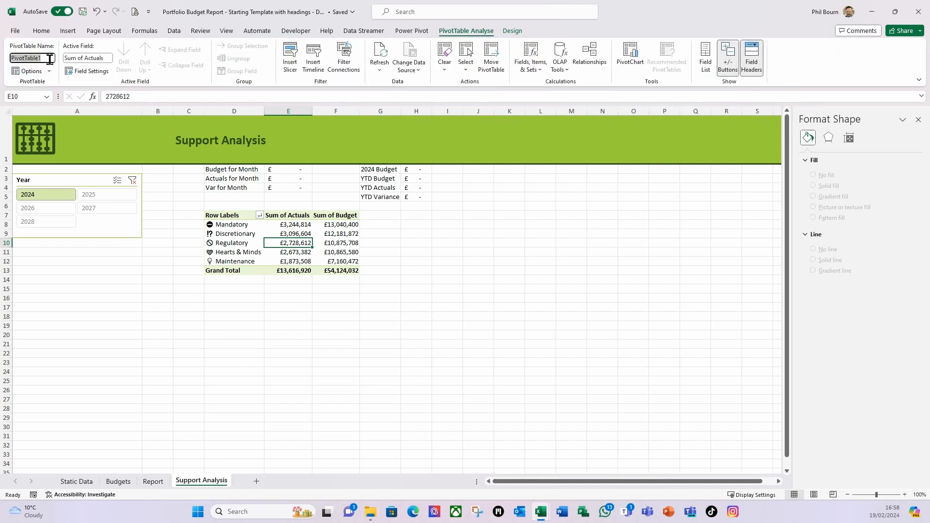
pyautogui.write('BudvsActbyCategory')
pyautogui.press('Return')
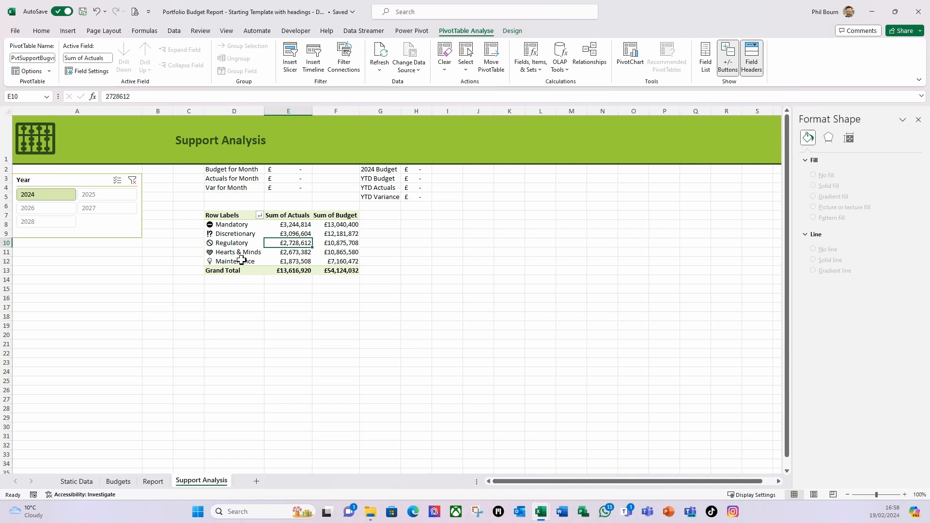
pyautogui.click(230, 216)
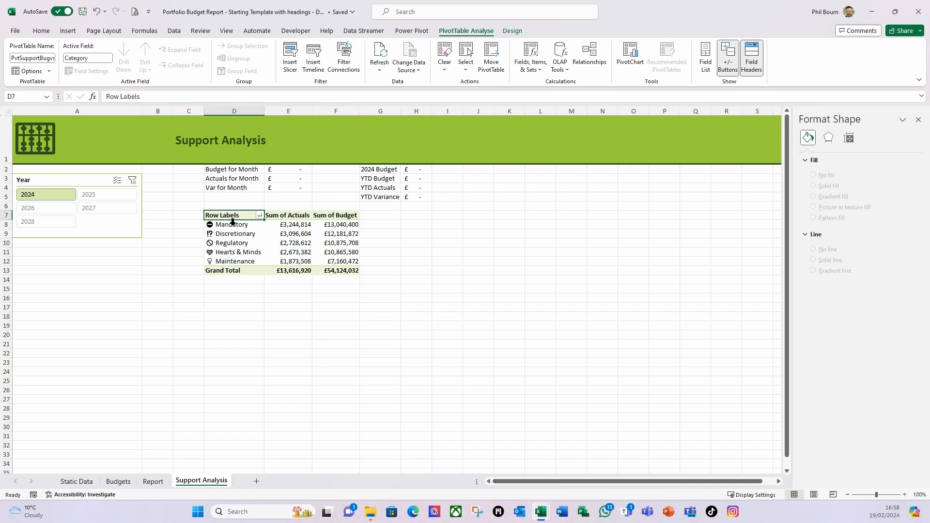
# Copy the category PivotTable on Support Analysis to cell H7 and fit the widths of columns H to J to the contents
pyautogui.moveTo(234, 215); pyautogui.dragTo(324, 269)
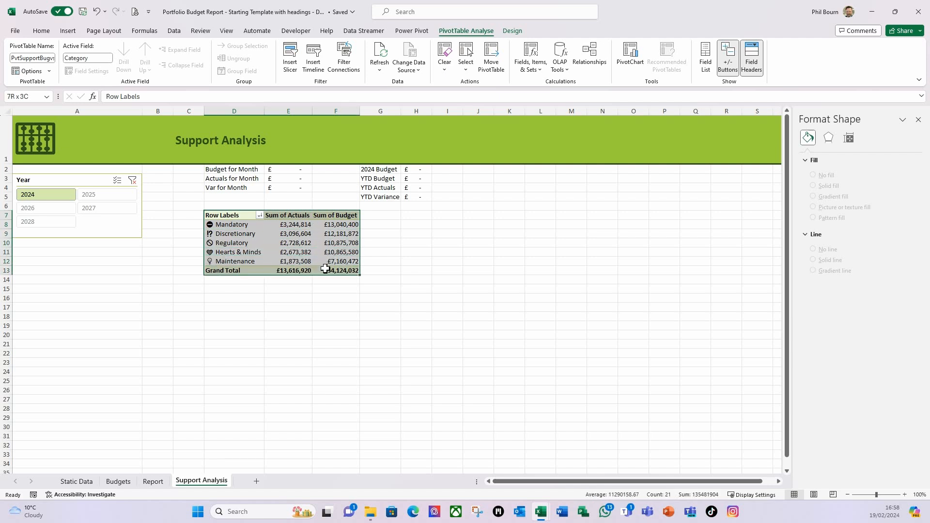
pyautogui.hotkey('ctrl', 'c')
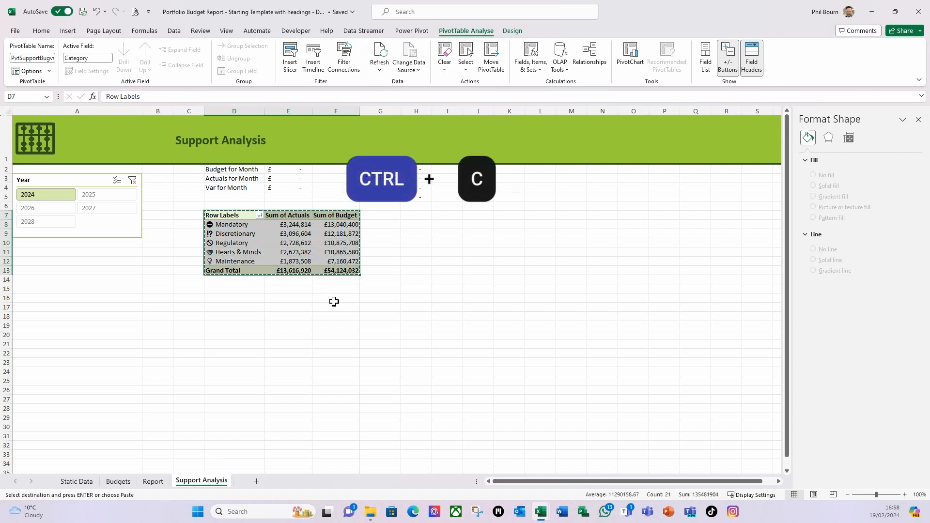
pyautogui.click(415, 216)
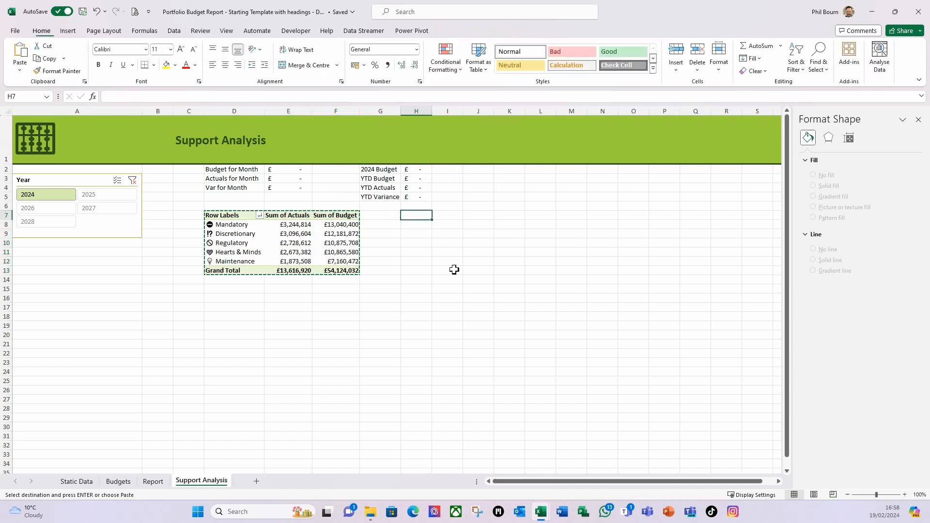
pyautogui.hotkey('ctrl', 'v')
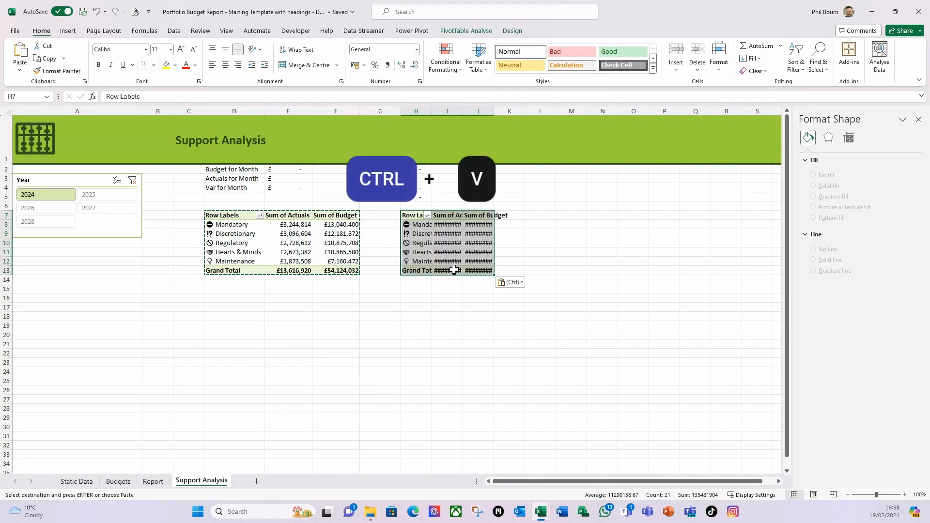
pyautogui.doubleClick(431, 110)
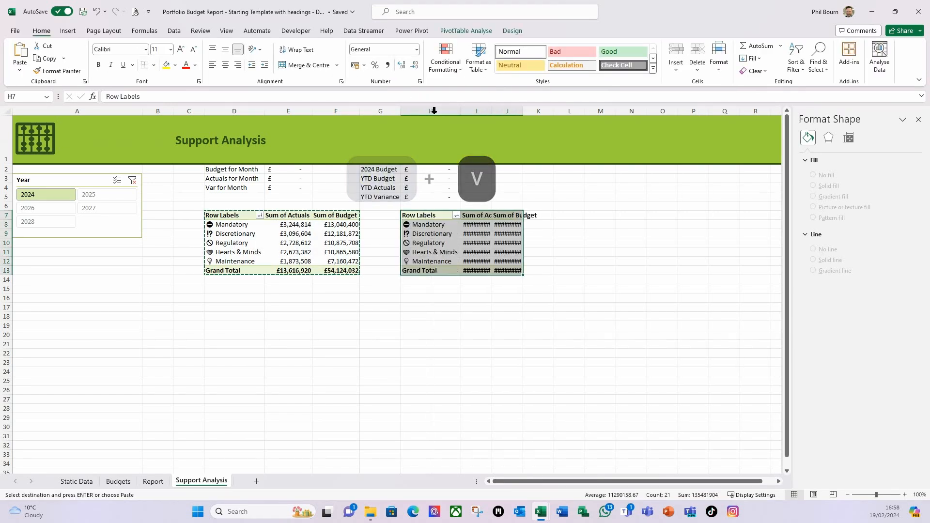
pyautogui.doubleClick(492, 114)
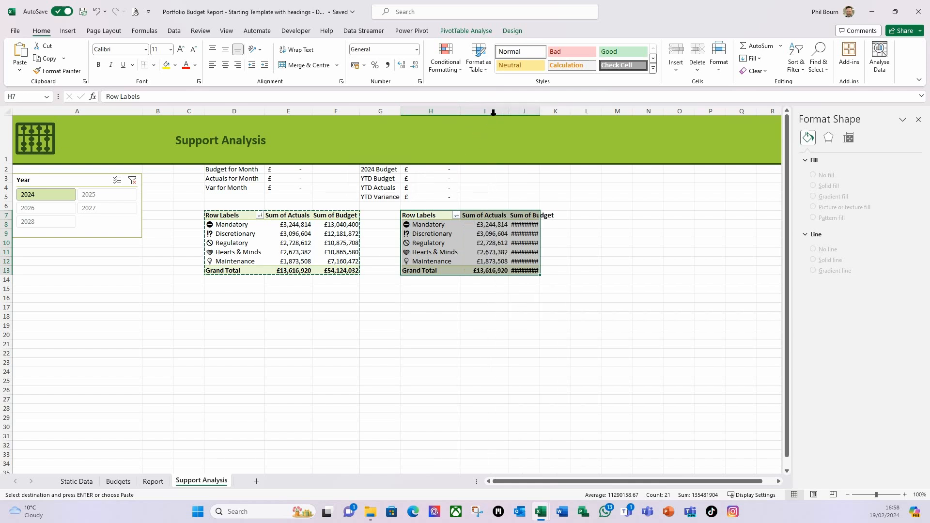
pyautogui.doubleClick(541, 112)
# Replace Category in the copied PivotTable's rows with Year and Month from the Calendar table
pyautogui.click(442, 237)
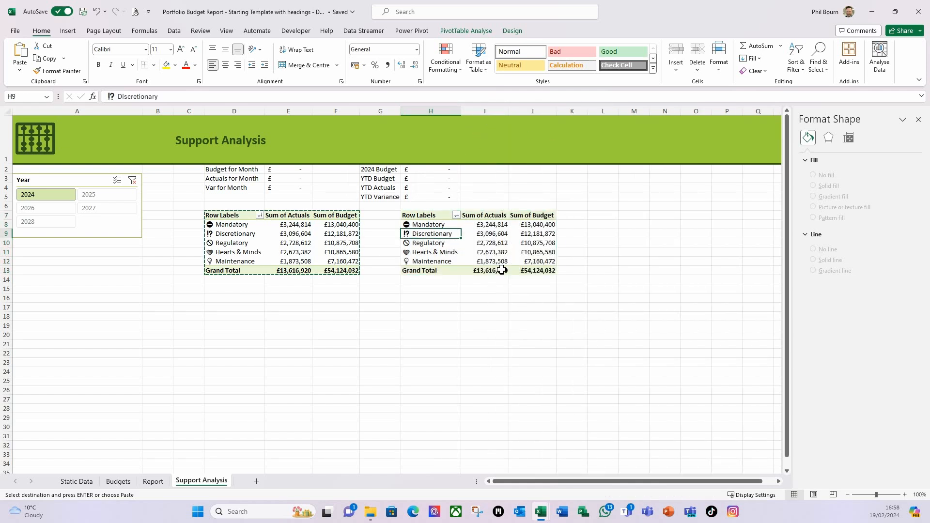
pyautogui.click(918, 119)
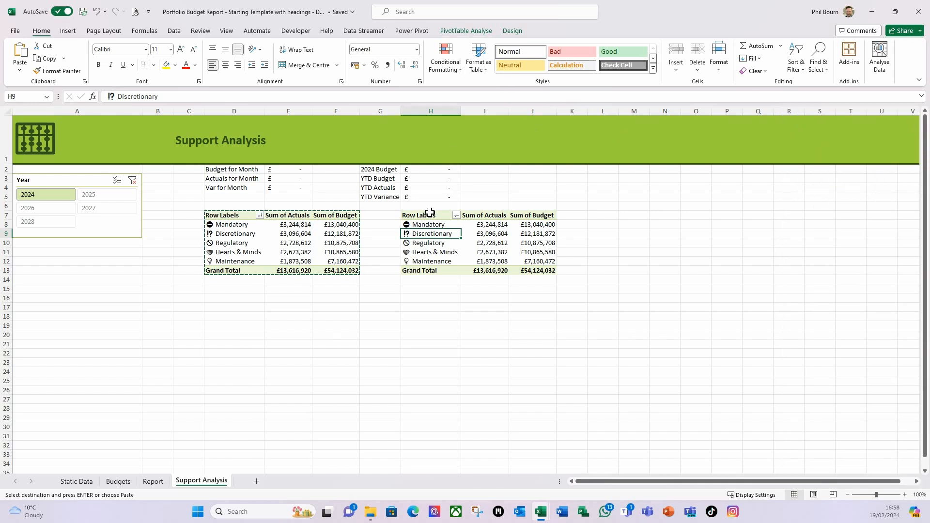
pyautogui.click(459, 32)
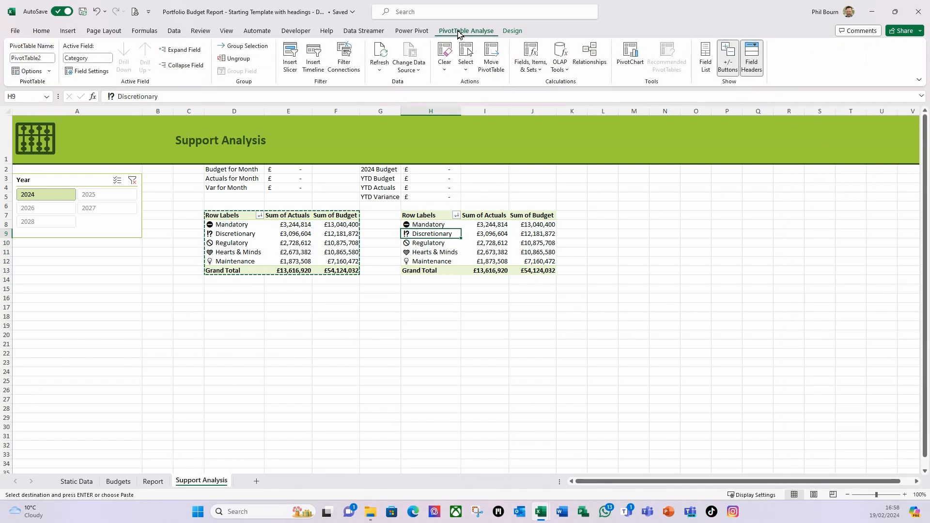
pyautogui.click(705, 58)
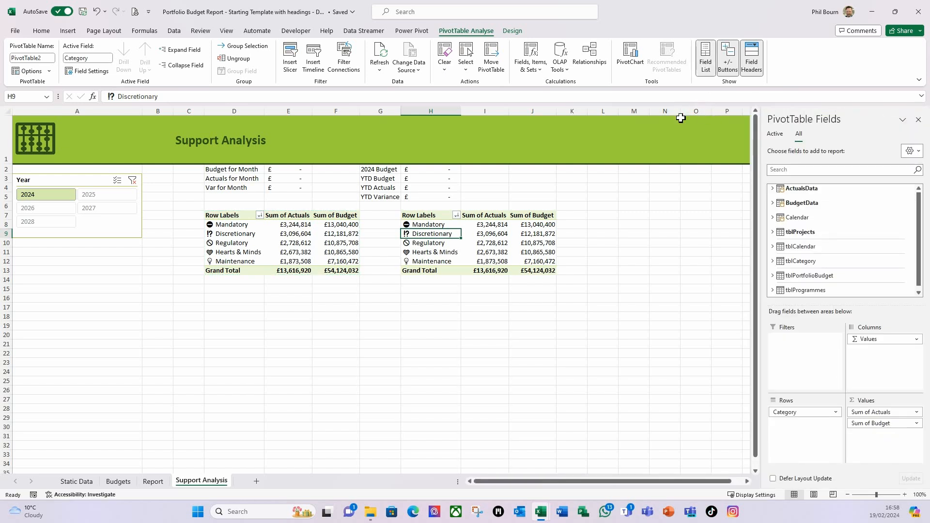
pyautogui.moveTo(793, 414); pyautogui.dragTo(875, 250)
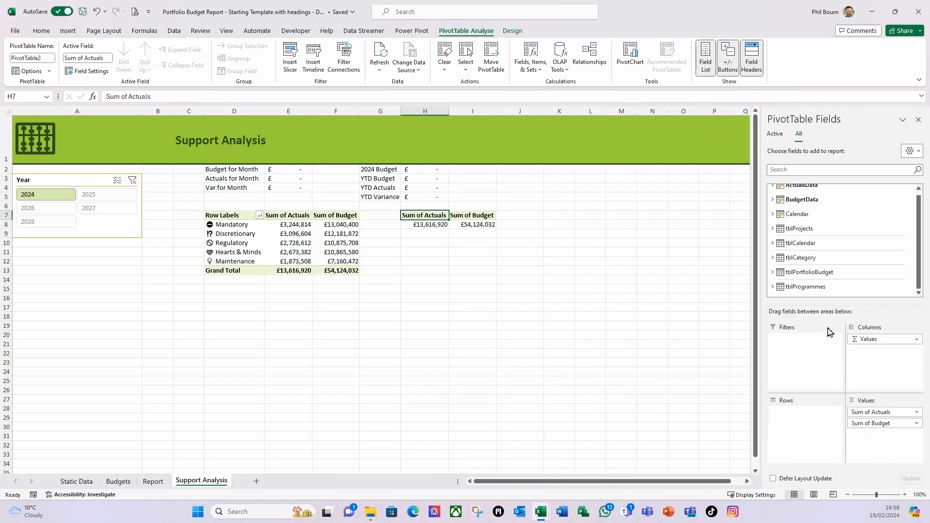
pyautogui.click(773, 214)
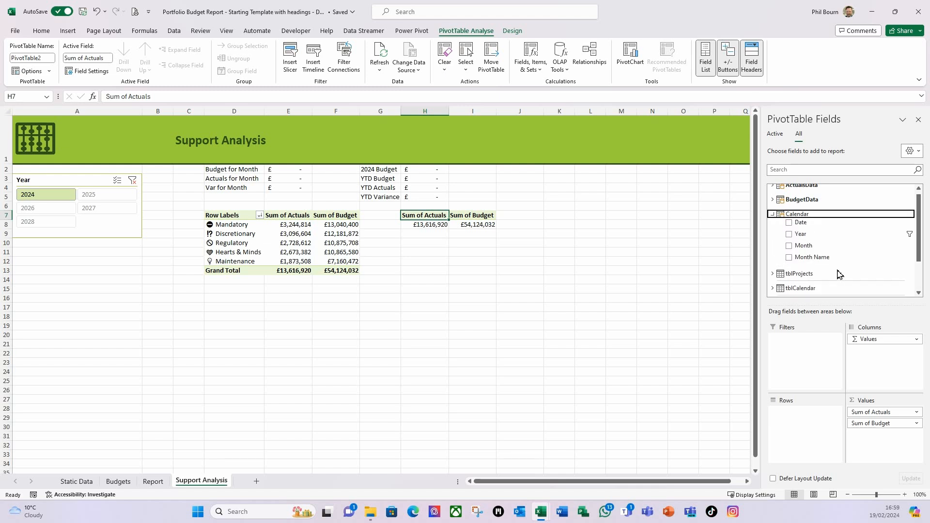
pyautogui.moveTo(800, 237); pyautogui.dragTo(833, 423)
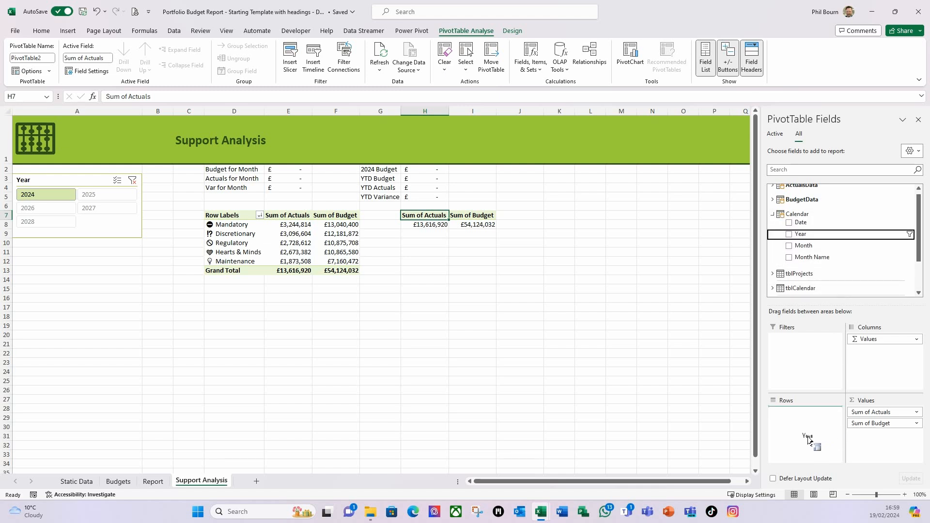
pyautogui.moveTo(810, 247); pyautogui.dragTo(819, 427)
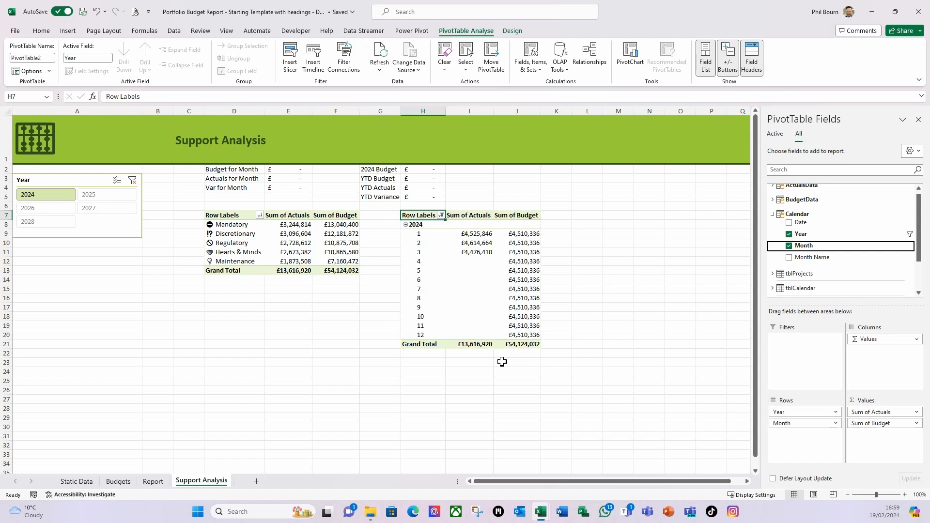
# Rename the monthly PivotTable as PvtNumbersforYear
pyautogui.click(477, 281)
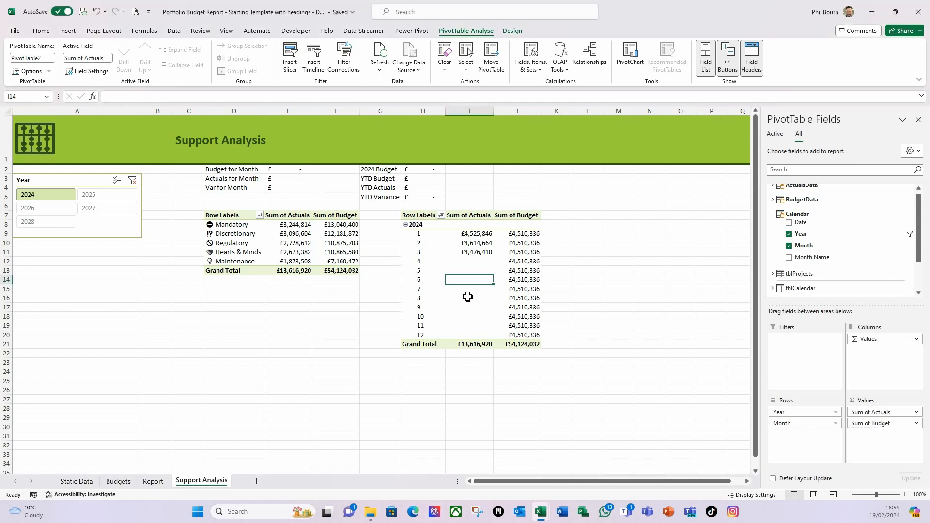
pyautogui.click(49, 63)
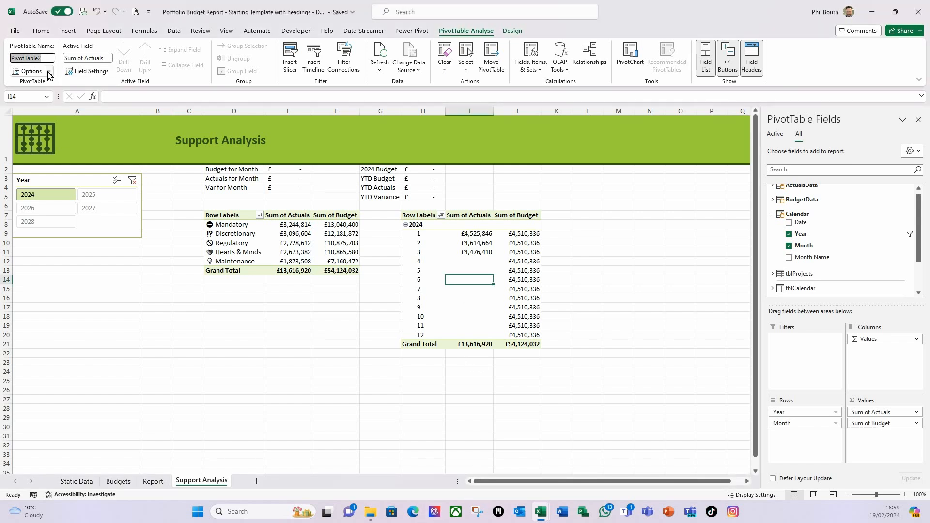
pyautogui.write('NumbersforYear')
pyautogui.press('Home')
pyautogui.write('Pvt')
pyautogui.press('Return')
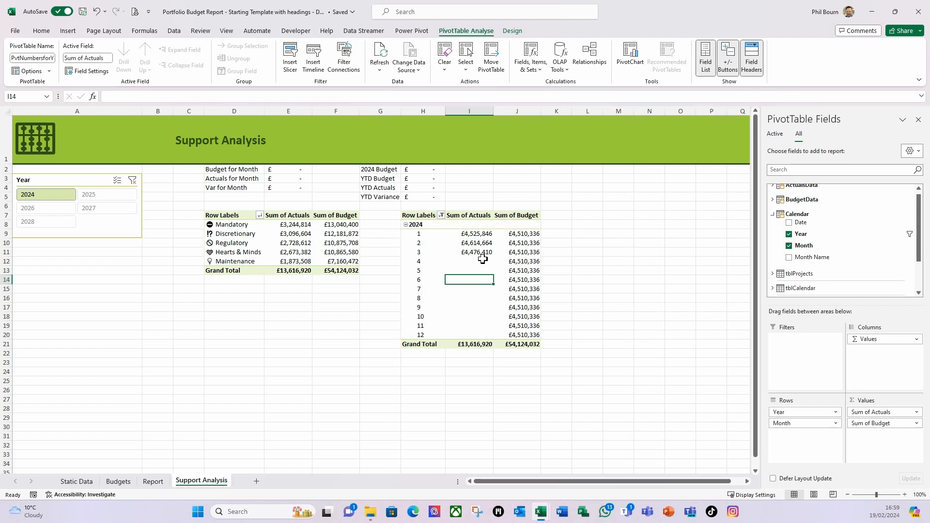
# Insert a 2D clustered column PivotChart from the monthly PivotTable and enlarge it to span about columns B to J
pyautogui.click(514, 252)
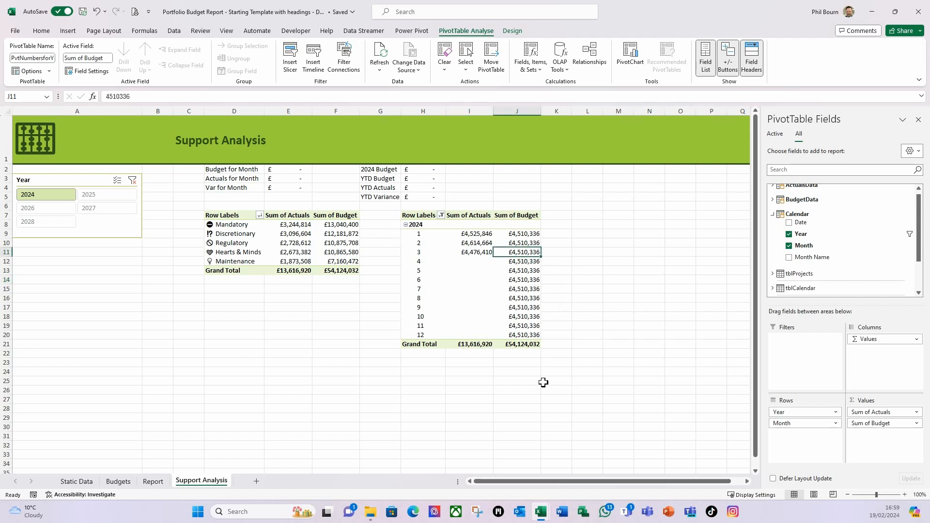
pyautogui.click(68, 32)
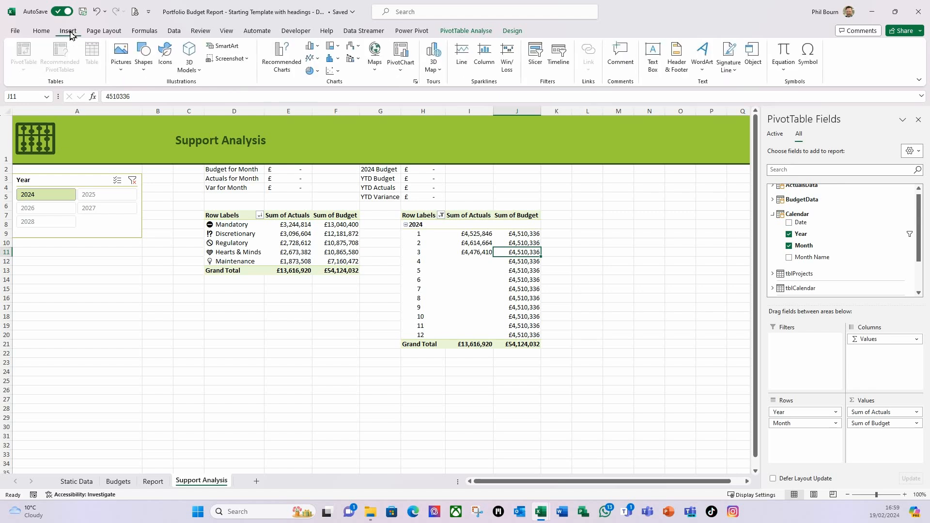
pyautogui.click(318, 47)
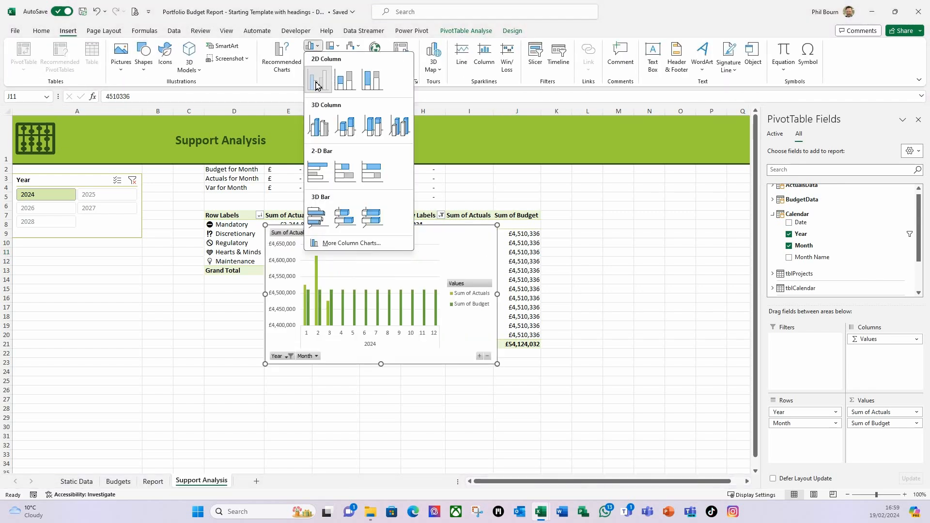
pyautogui.click(318, 79)
pyautogui.moveTo(411, 227); pyautogui.dragTo(426, 251)
pyautogui.moveTo(282, 255); pyautogui.dragTo(150, 194)
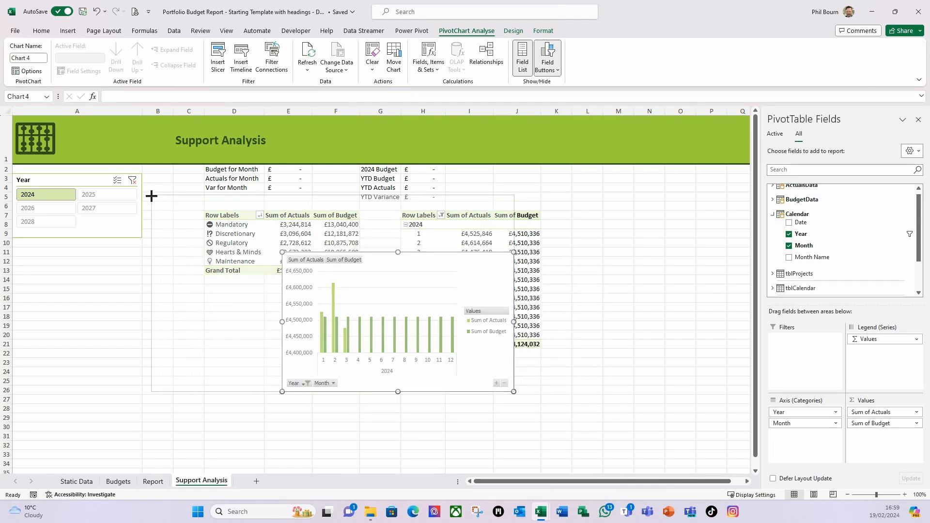
pyautogui.moveTo(513, 391); pyautogui.dragTo(513, 408)
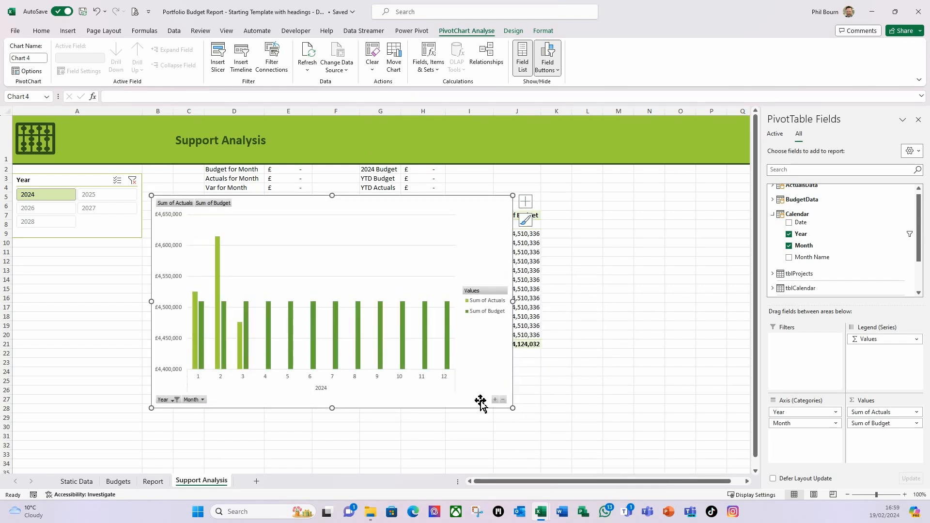
# Hide all field buttons on the column chart and move the chart to start at about column D, below row 5
pyautogui.rightClick(175, 205)
pyautogui.click(238, 311)
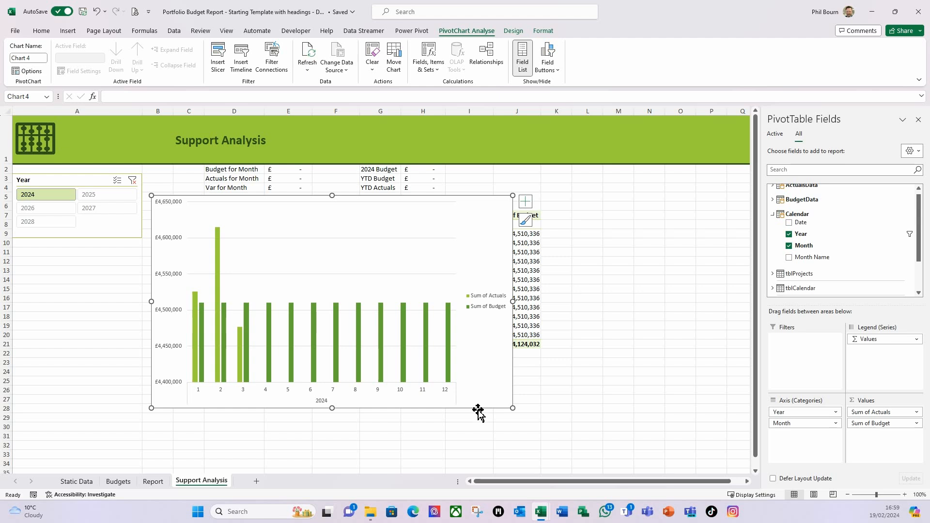
pyautogui.moveTo(478, 410); pyautogui.dragTo(536, 416)
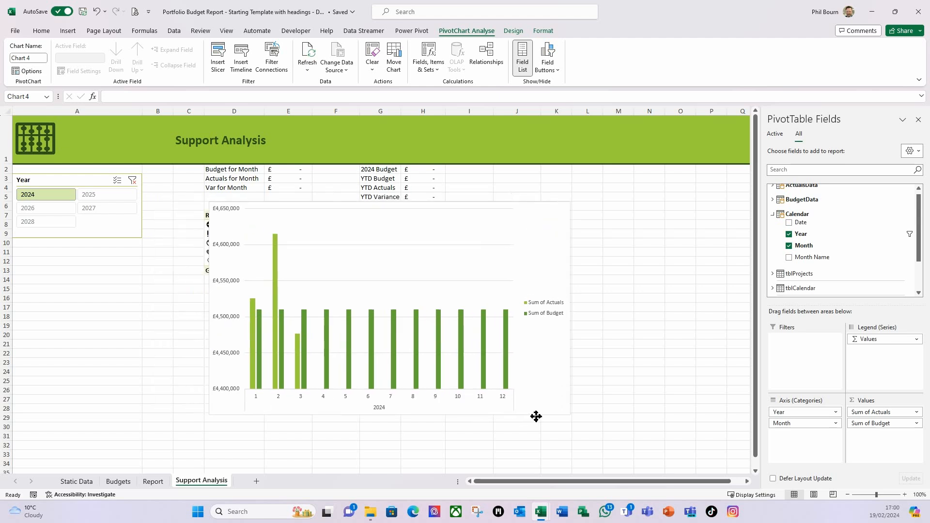
# Set the Sum of Budget series to 100% series overlap and 50% gap width
pyautogui.click(259, 329)
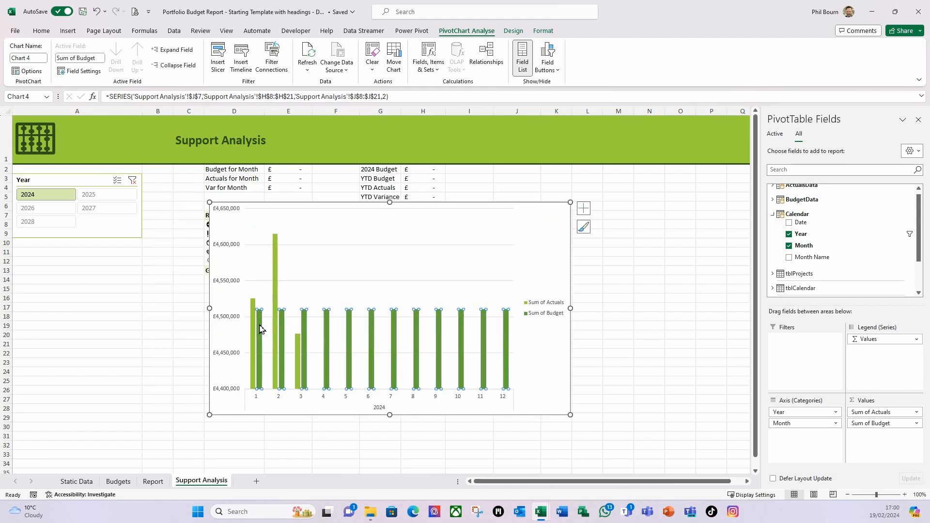
pyautogui.press('ctrl')
pyautogui.hotkey('ctrl', '1')
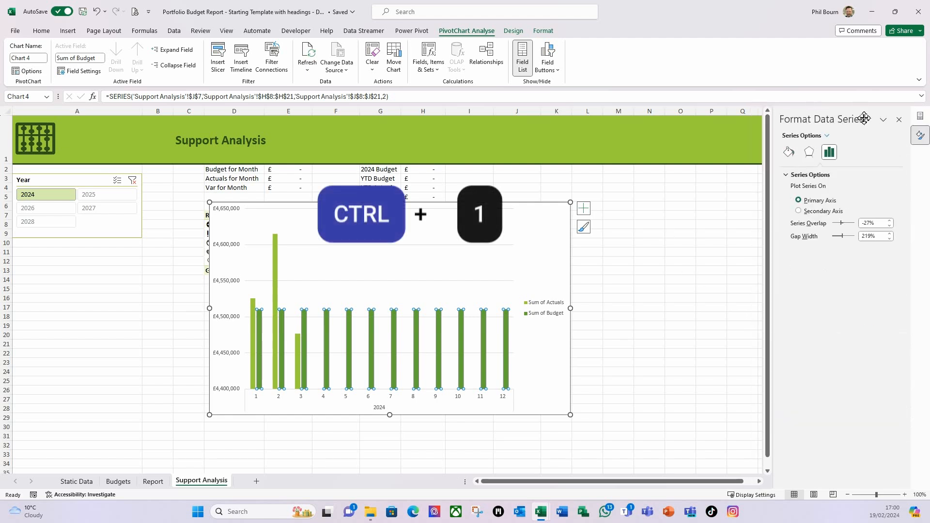
pyautogui.moveTo(842, 223); pyautogui.dragTo(860, 228)
pyautogui.click(877, 237)
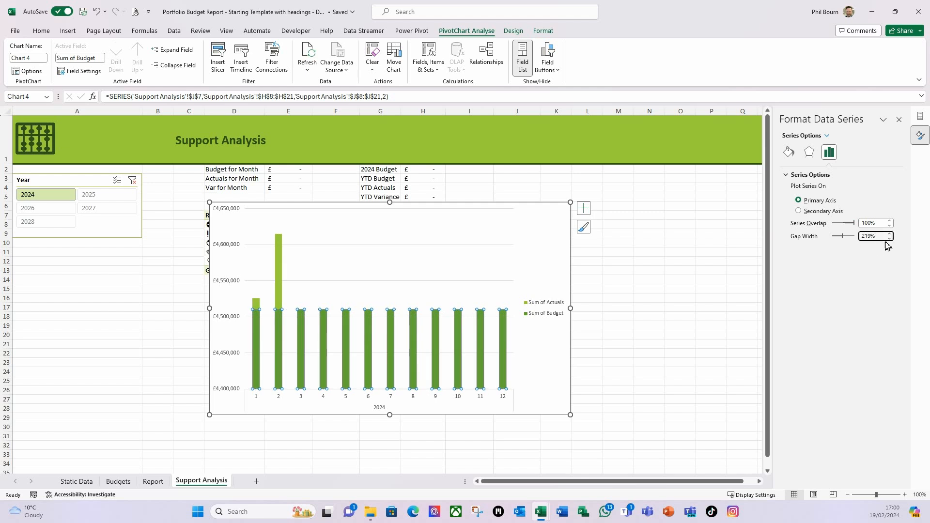
pyautogui.moveTo(884, 236); pyautogui.dragTo(861, 237)
pyautogui.write('50')
pyautogui.press('Tab')
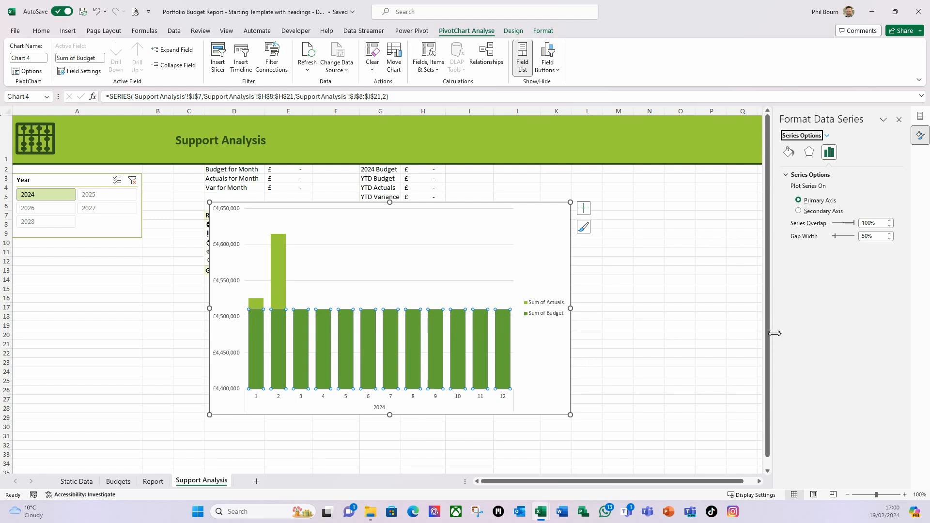
# Format the Sum of Budget columns with no fill and a solid border 2 pt wide
pyautogui.click(789, 153)
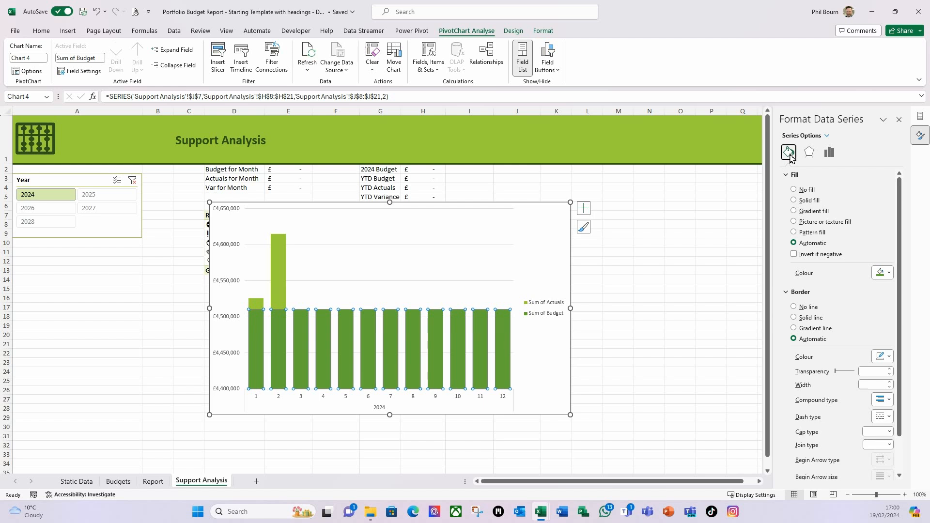
pyautogui.click(794, 190)
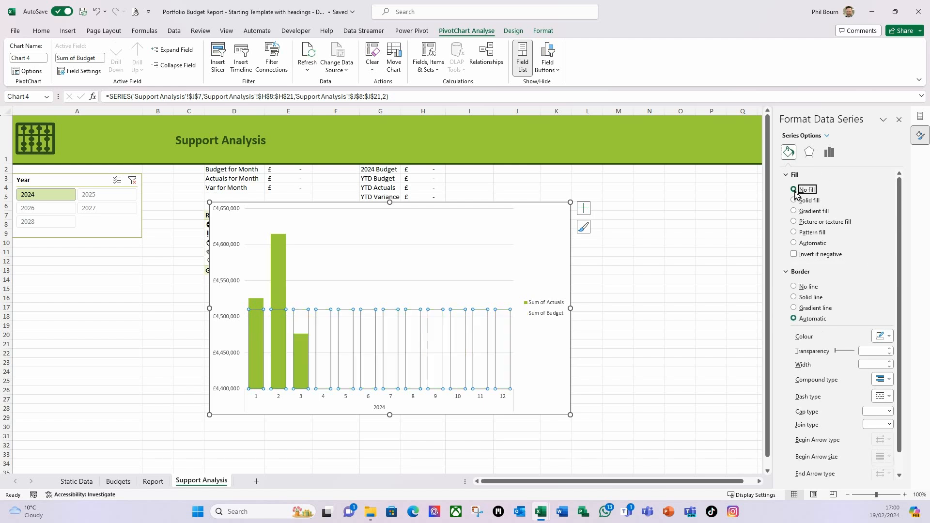
pyautogui.click(794, 297)
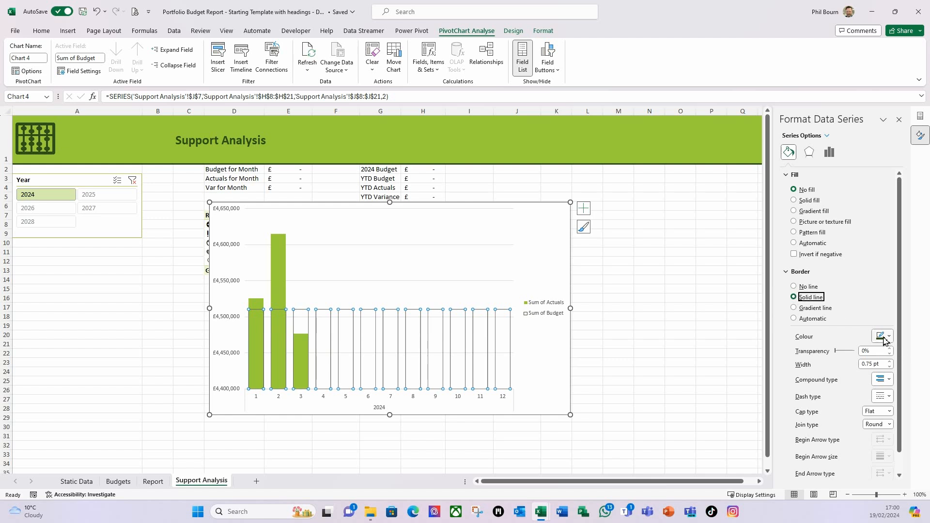
pyautogui.click(889, 361)
pyautogui.click(889, 361)
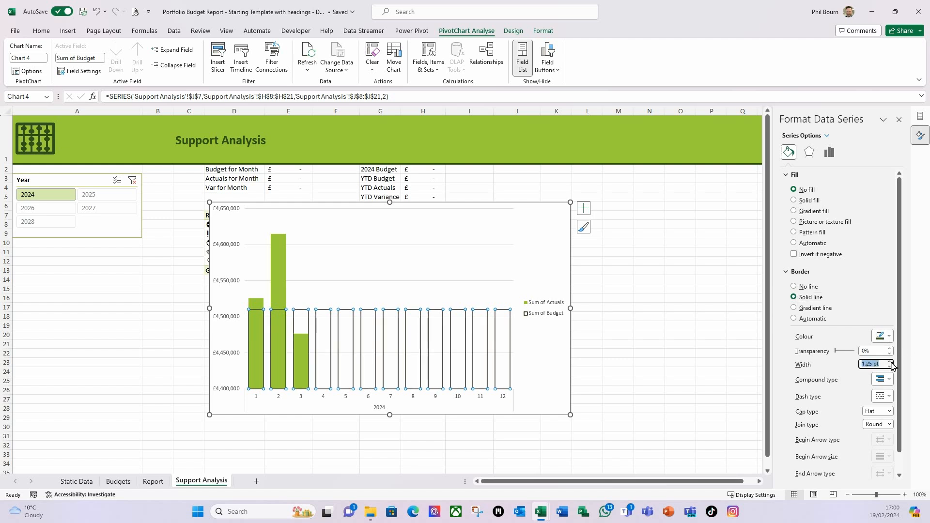
pyautogui.click(890, 362)
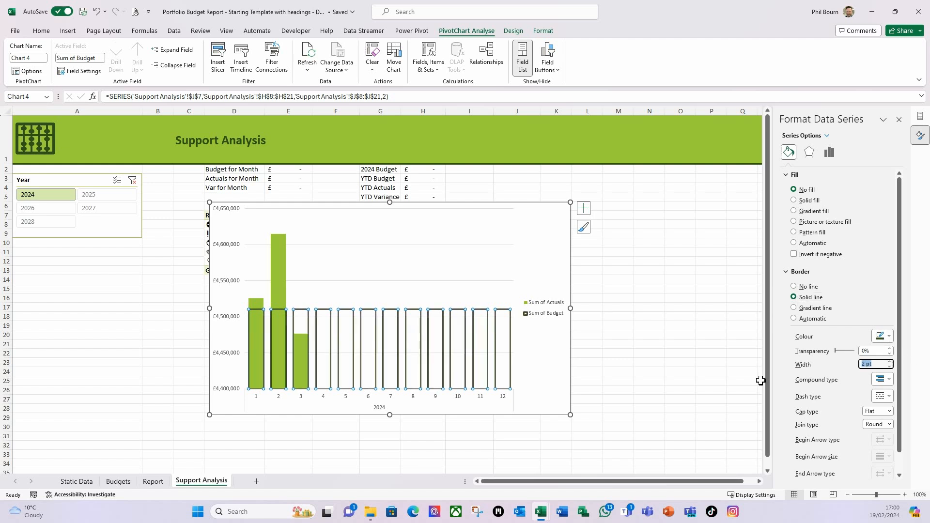
# Add the title "Budget vs Actuals for Year" to the column chart and place the legend at the top, beside the title
pyautogui.click(584, 211)
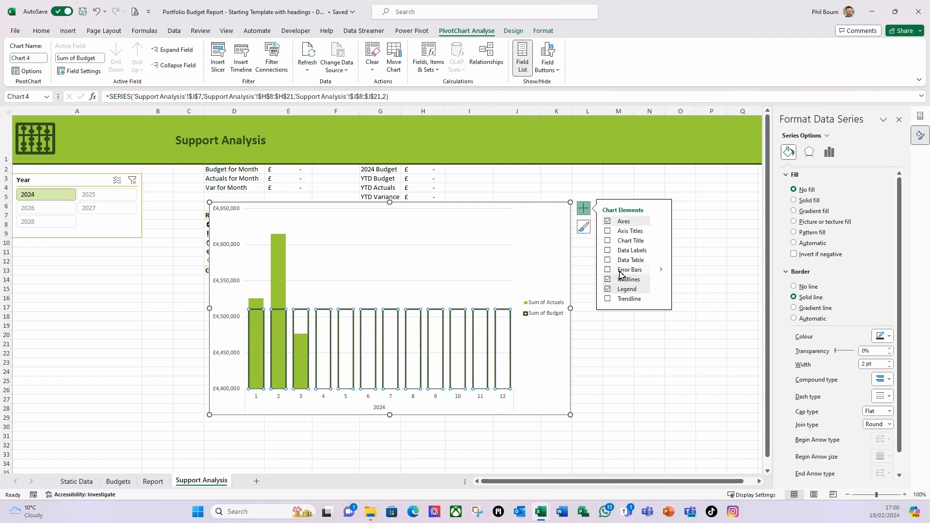
pyautogui.click(607, 241)
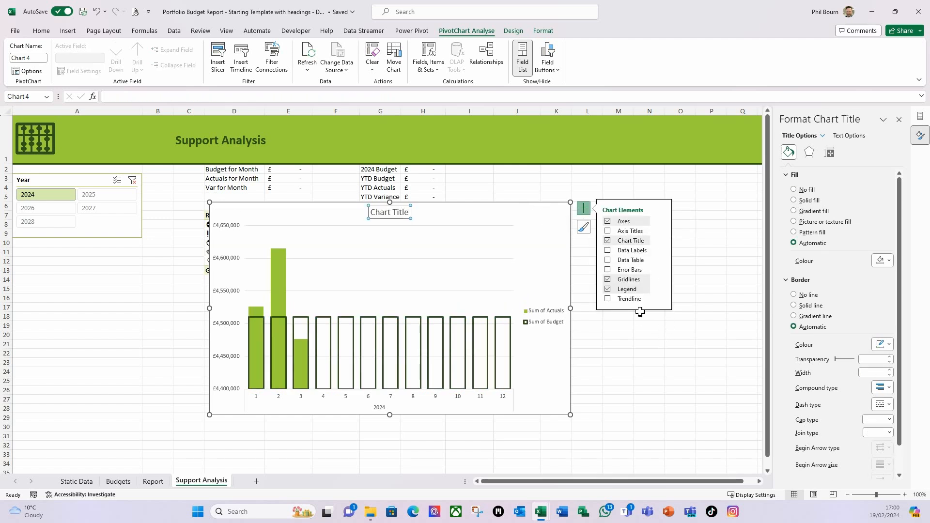
pyautogui.moveTo(660, 289)
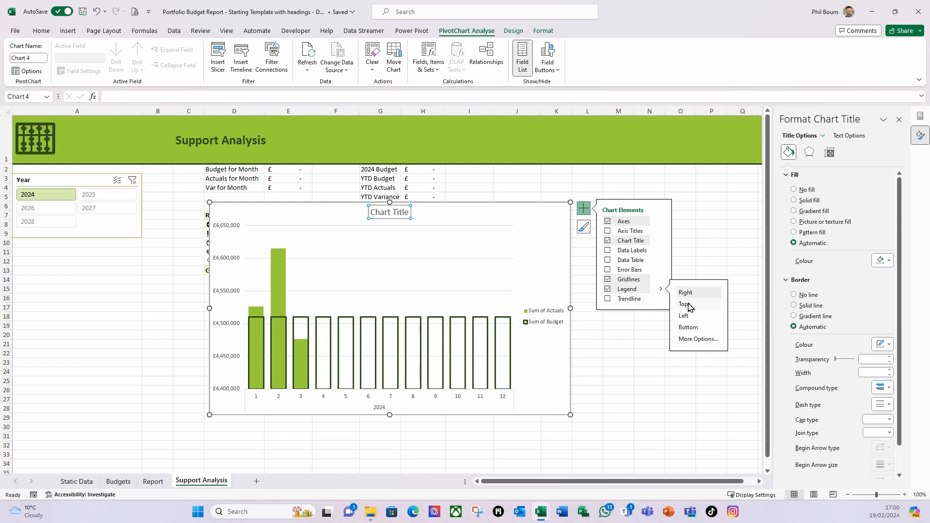
pyautogui.click(684, 304)
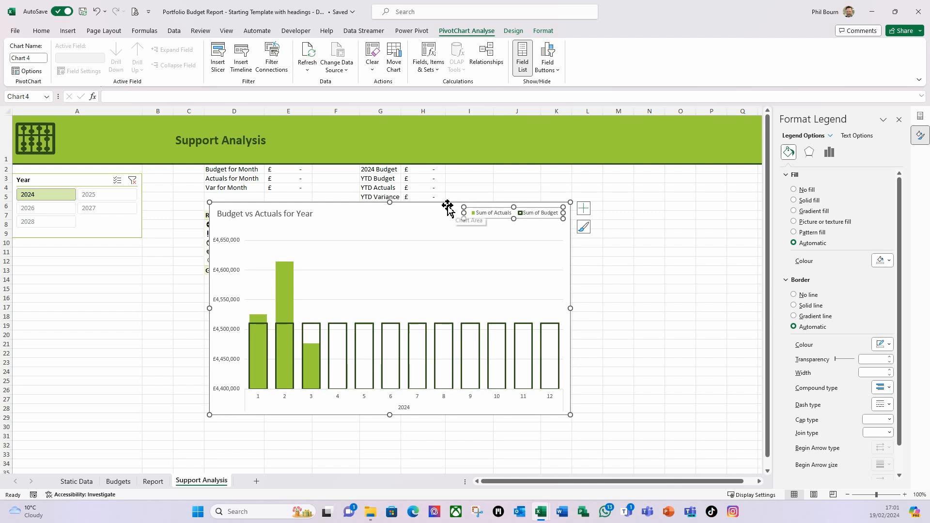
# Move the Budget vs Actuals for Year chart from Support Analysis to the Report sheet, below the category chart at about cell I32
pyautogui.click(447, 209)
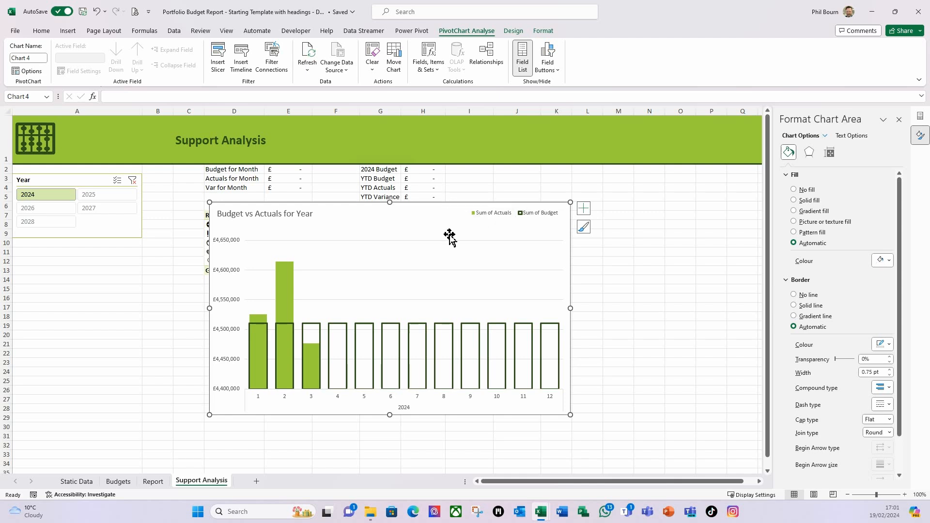
pyautogui.hotkey('ctrl', 'x')
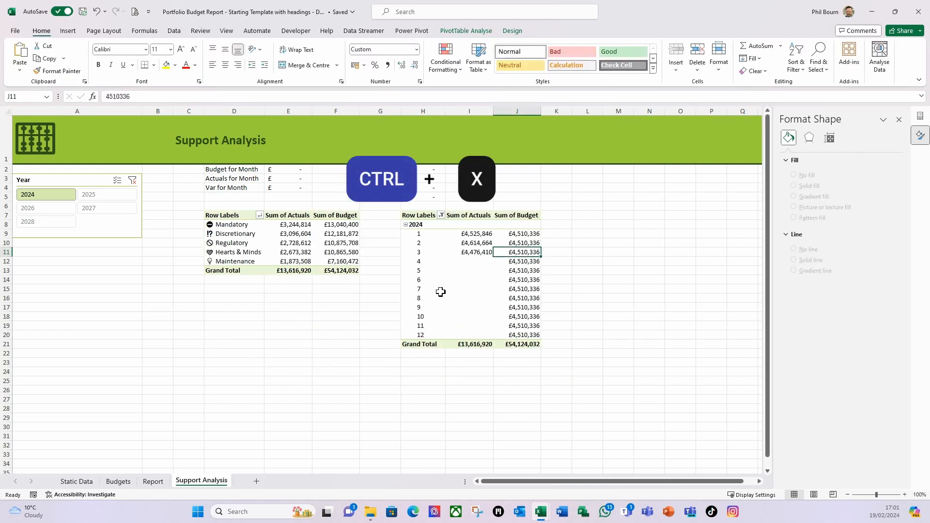
pyautogui.click(154, 481)
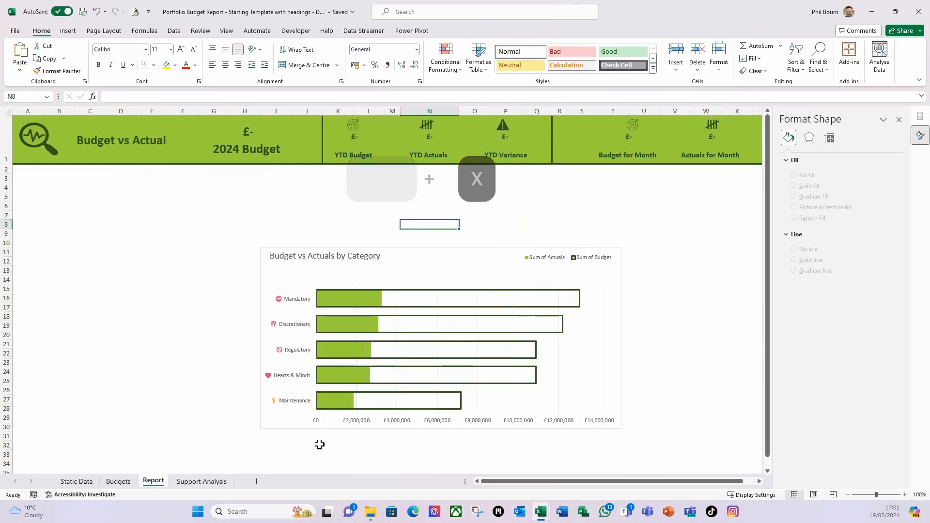
pyautogui.scroll(-1, 278, 426)
pyautogui.click(272, 420)
pyautogui.hotkey('ctrl', 'v')
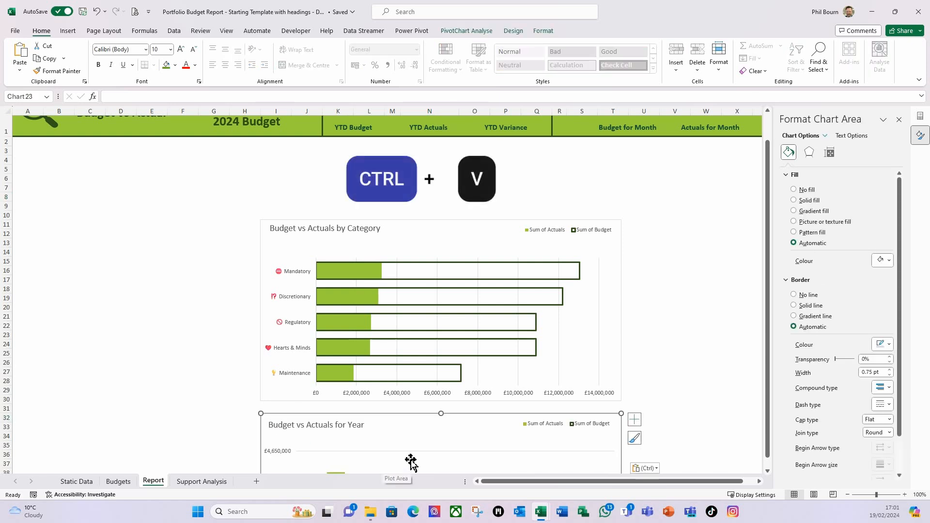
pyautogui.click(678, 226)
pyautogui.scroll(-2, 451, 313)
pyautogui.scroll(-2, 434, 320)
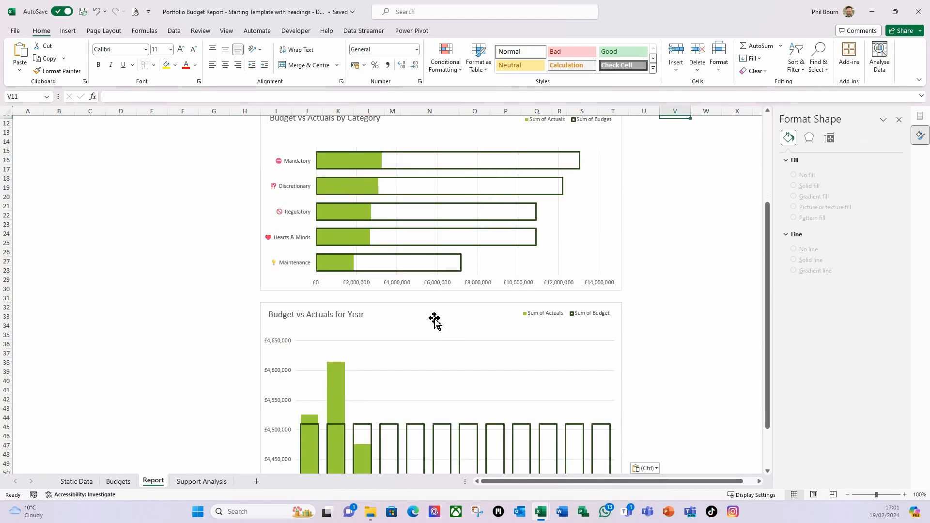
pyautogui.scroll(2, 434, 320)
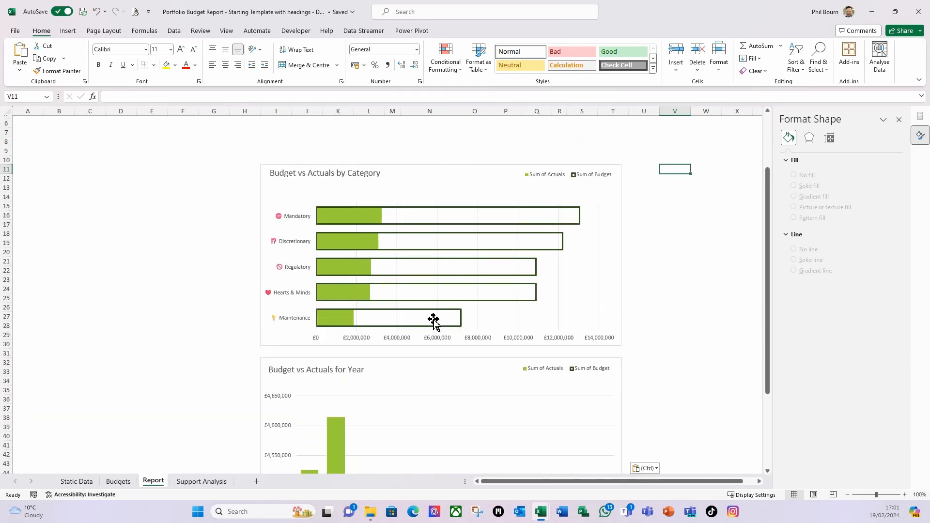
# Move the Budget vs Actuals by Category chart up to row 10 and narrow it to end at column Q
pyautogui.scroll(3, 433, 321)
pyautogui.click(266, 274)
pyautogui.moveTo(402, 274); pyautogui.dragTo(400, 270)
pyautogui.press('alt')
pyautogui.moveTo(619, 333); pyautogui.dragTo(553, 333)
# Narrow the Budget vs Actuals for Year chart to end at column Q, matching the category chart's width
pyautogui.scroll(-2, 578, 339)
pyautogui.click(604, 443)
pyautogui.scroll(-3, 605, 443)
pyautogui.press('alt')
pyautogui.moveTo(622, 410); pyautogui.dragTo(554, 411)
pyautogui.scroll(-3, 620, 374)
pyautogui.scroll(7, 620, 375)
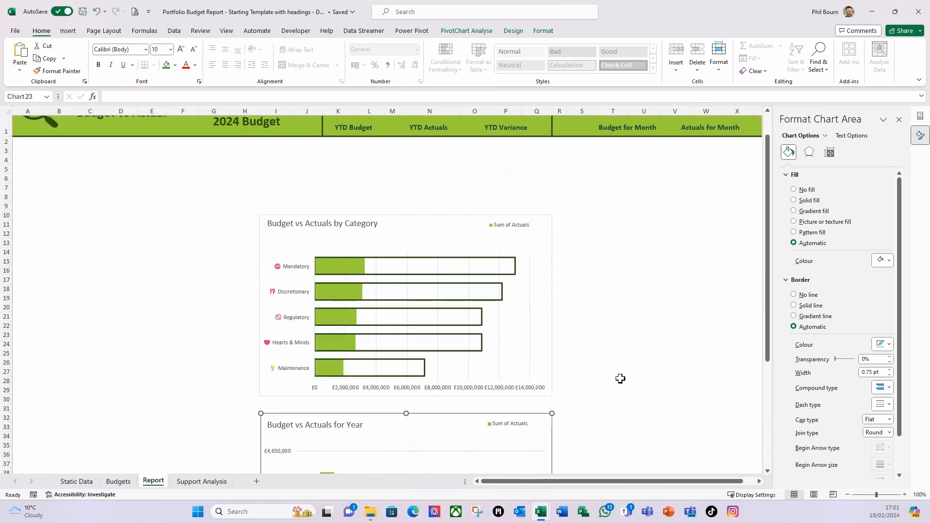
pyautogui.click(581, 179)
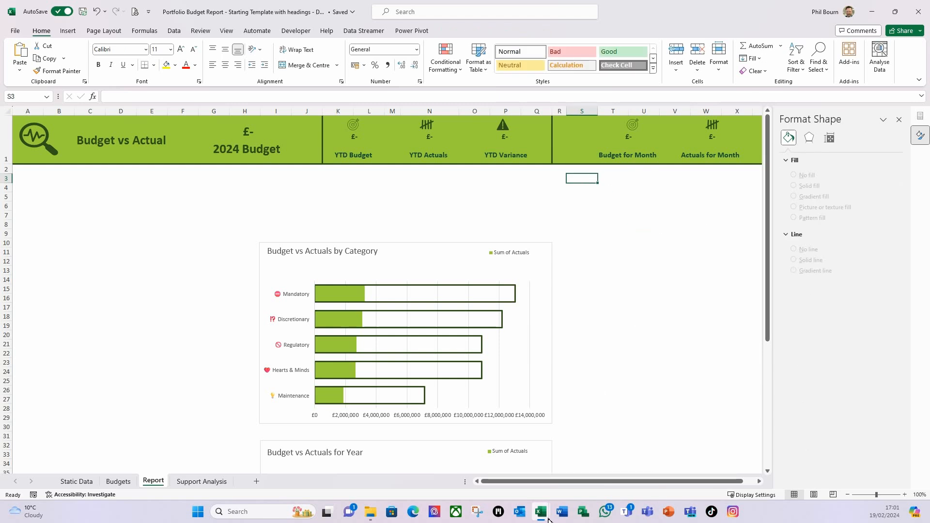
# Go to the Support Analysis sheet and open the Power Pivot data model at the tblProjects table
pyautogui.moveTo(541, 511)
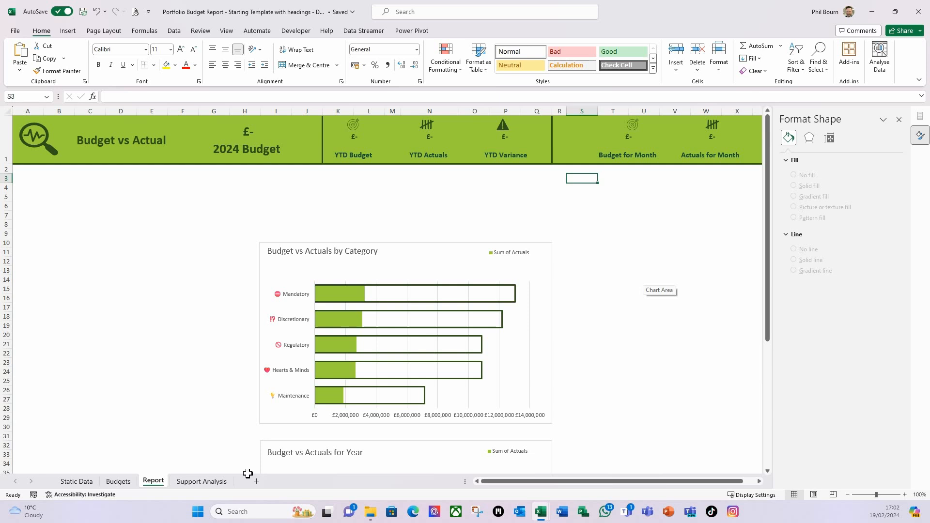
pyautogui.click(201, 481)
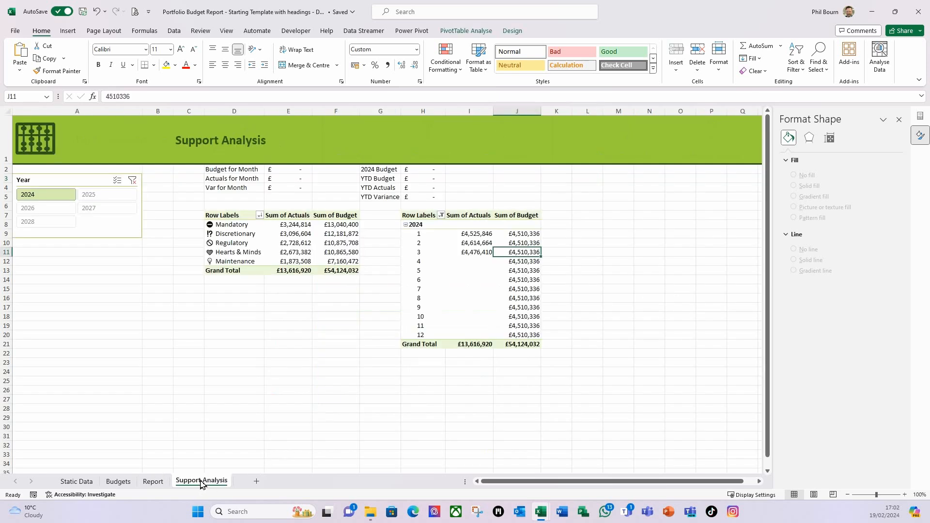
pyautogui.click(255, 245)
pyautogui.click(405, 262)
pyautogui.click(286, 244)
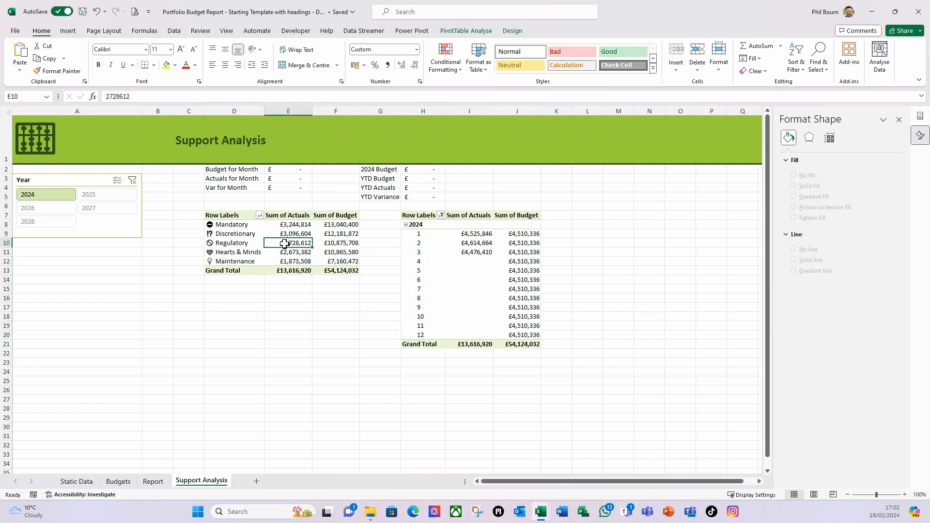
pyautogui.click(242, 317)
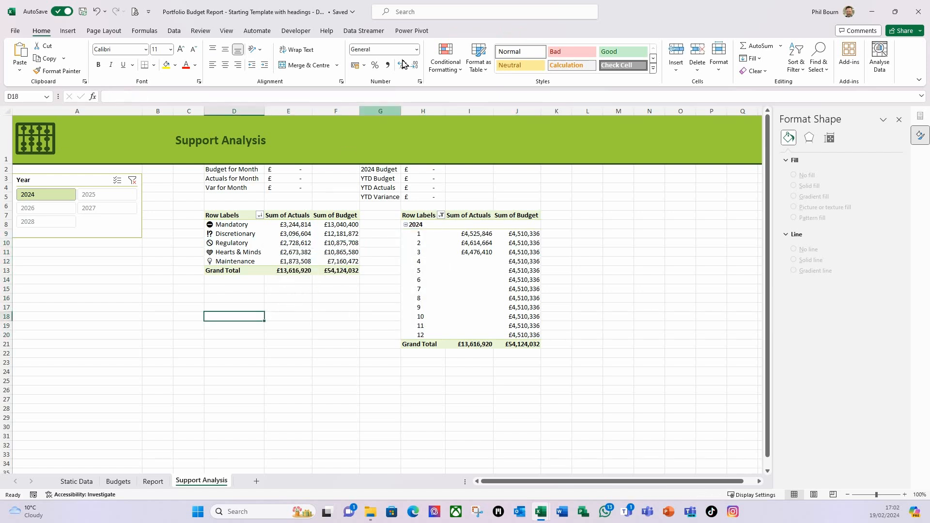
pyautogui.click(410, 31)
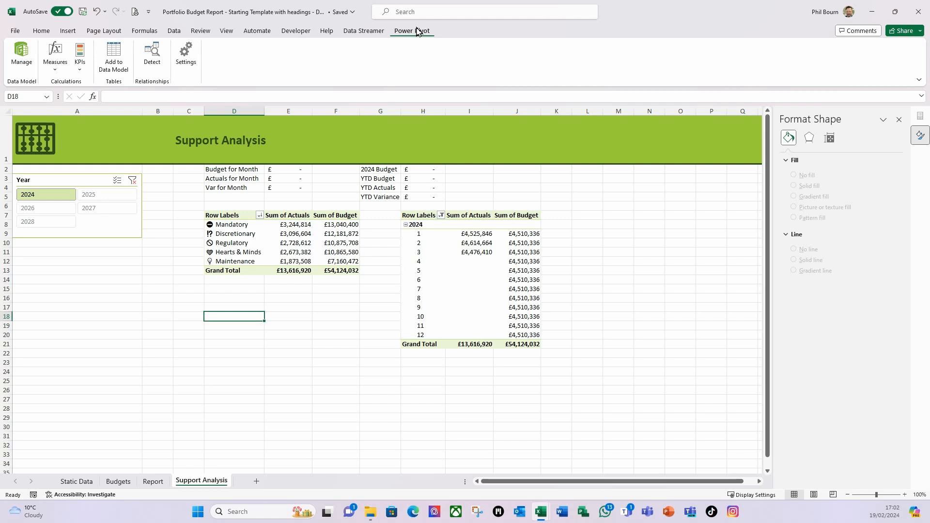
pyautogui.click(18, 63)
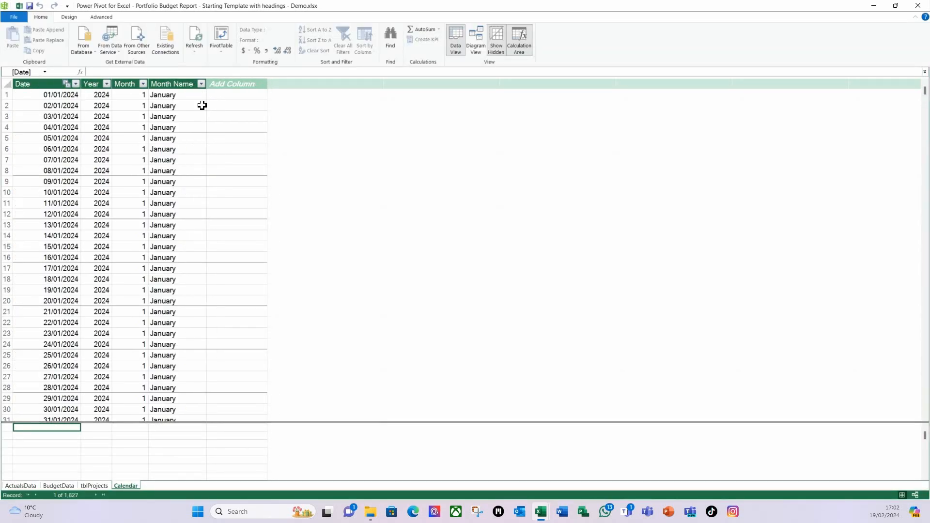
pyautogui.click(98, 486)
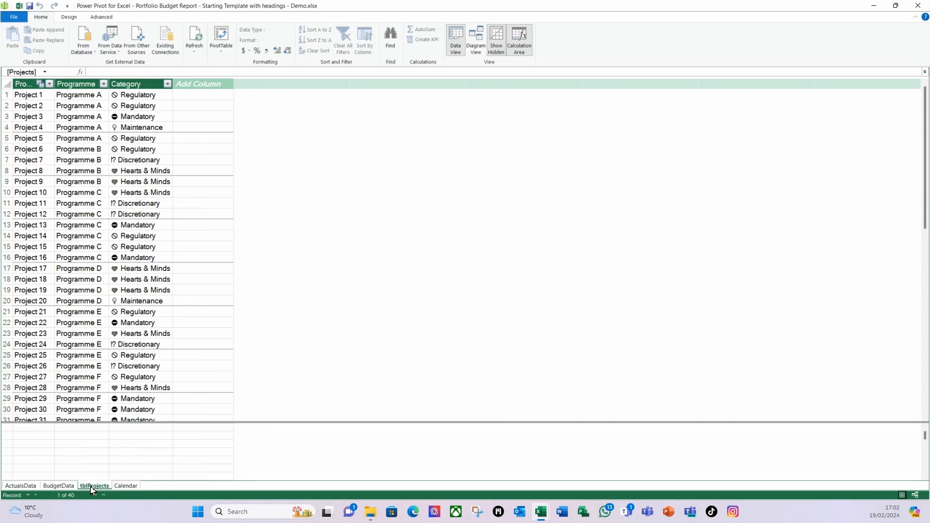
pyautogui.click(20, 7)
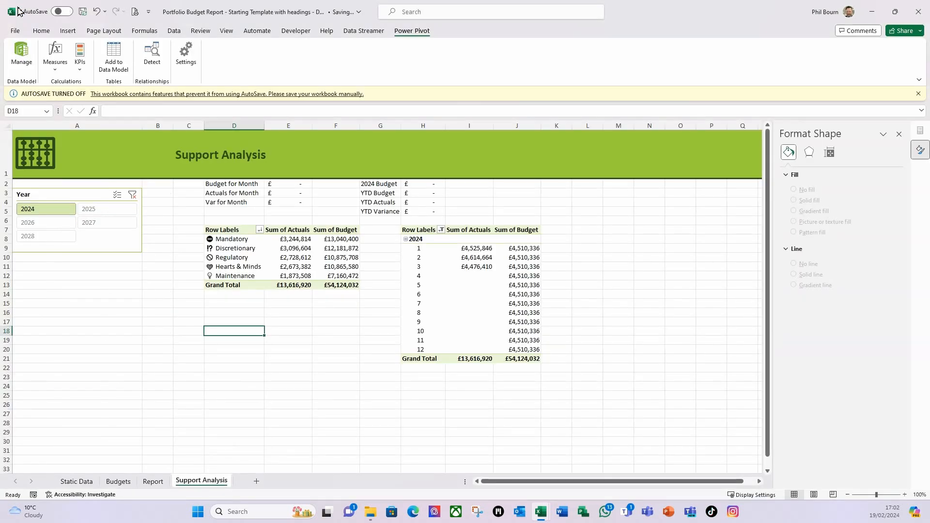
pyautogui.click(57, 72)
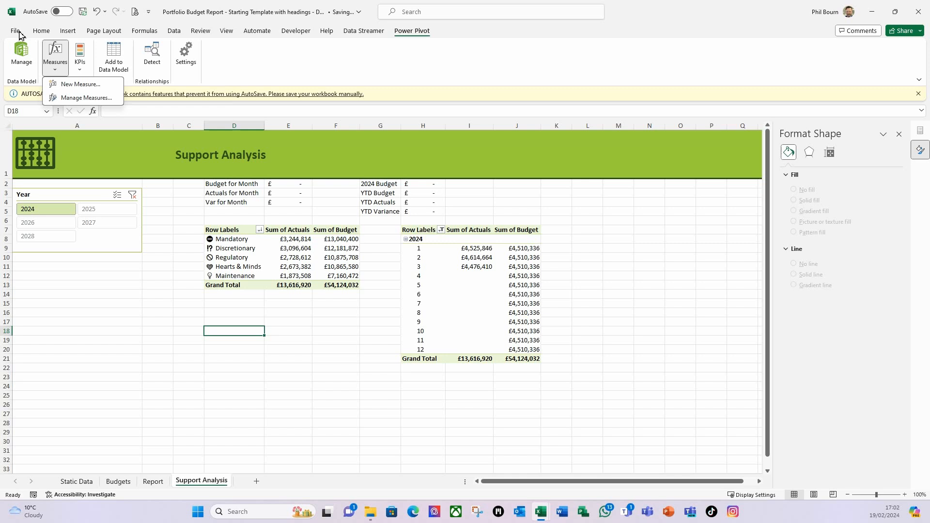
pyautogui.click(21, 63)
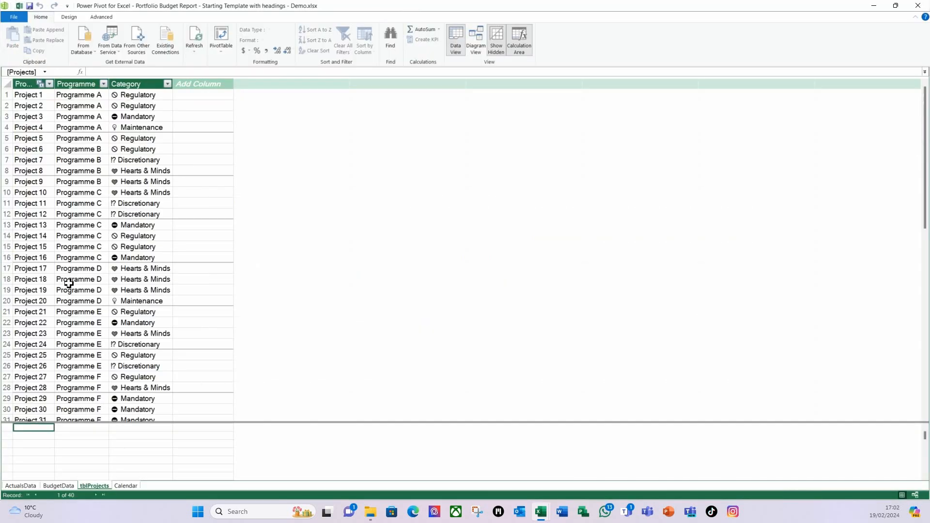
# Create a Total Budget measure below the Projects column of tblProjects with the formula SUM(BudgetData[Budget])
pyautogui.click(35, 436)
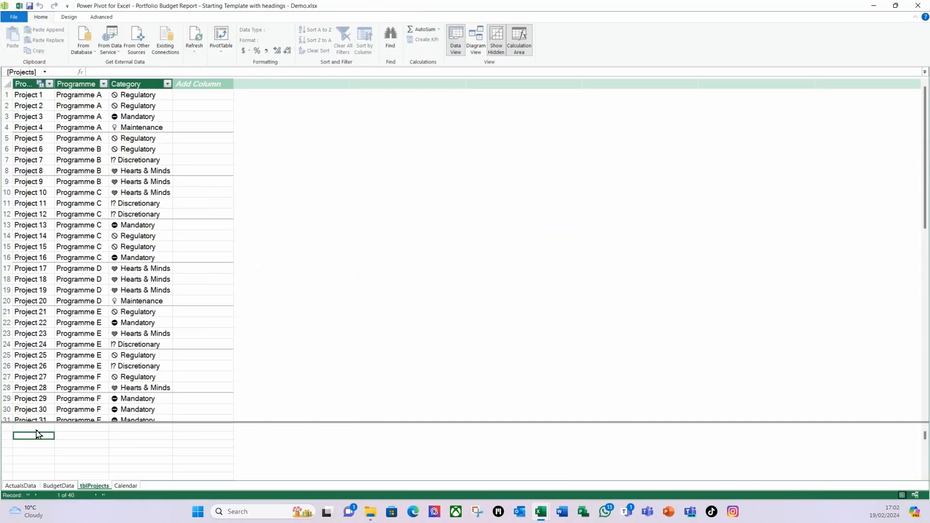
pyautogui.click(37, 429)
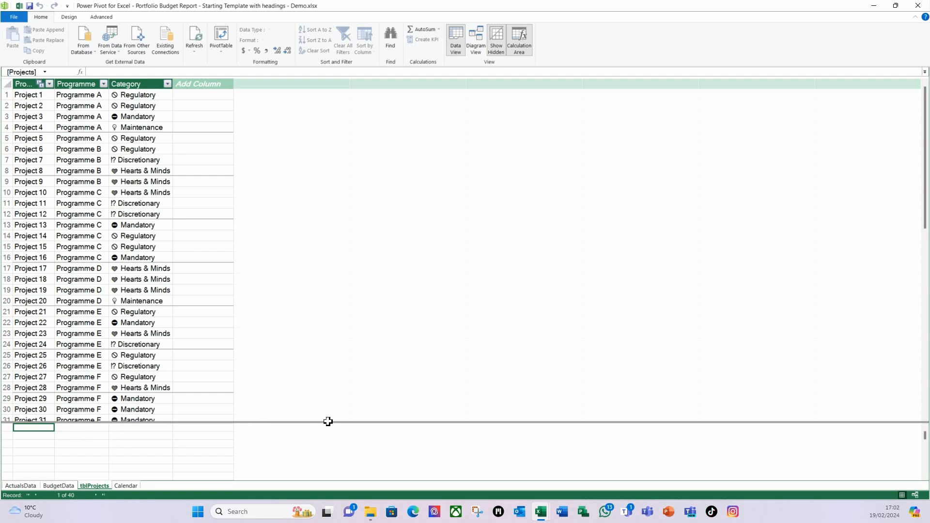
pyautogui.click(41, 437)
pyautogui.click(41, 429)
pyautogui.write('Total Budget:=')
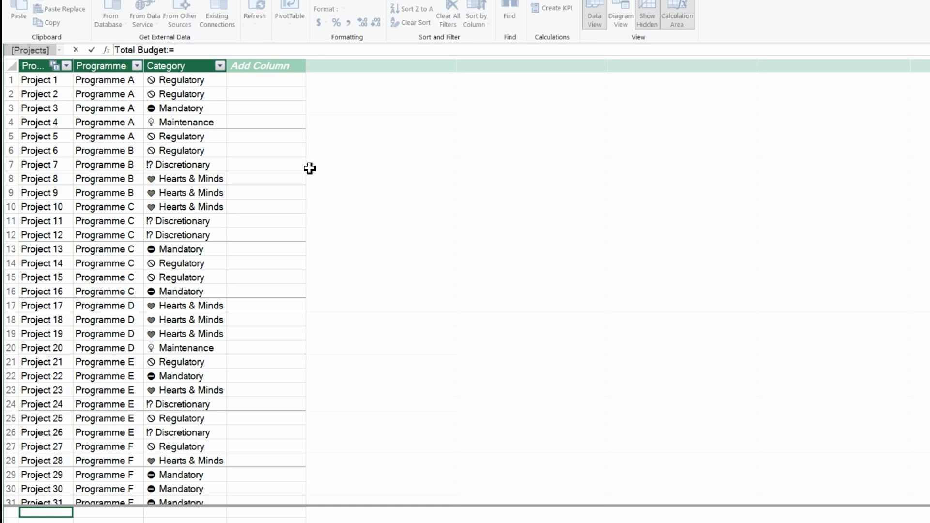
pyautogui.write('SUM(')
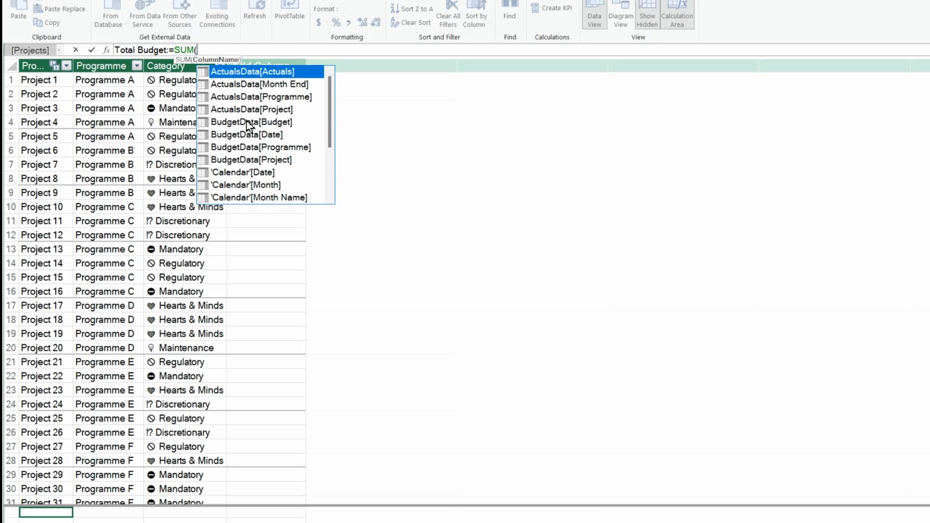
pyautogui.click(230, 124)
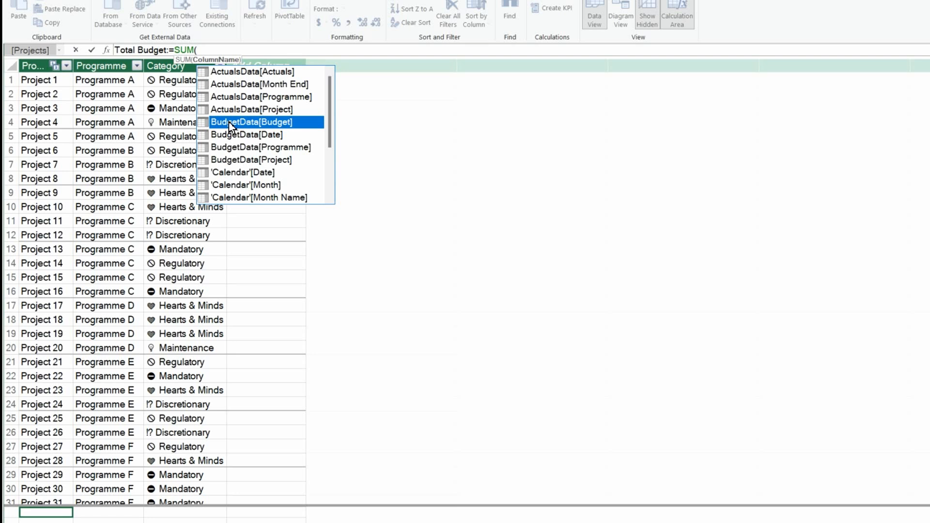
pyautogui.doubleClick(229, 124)
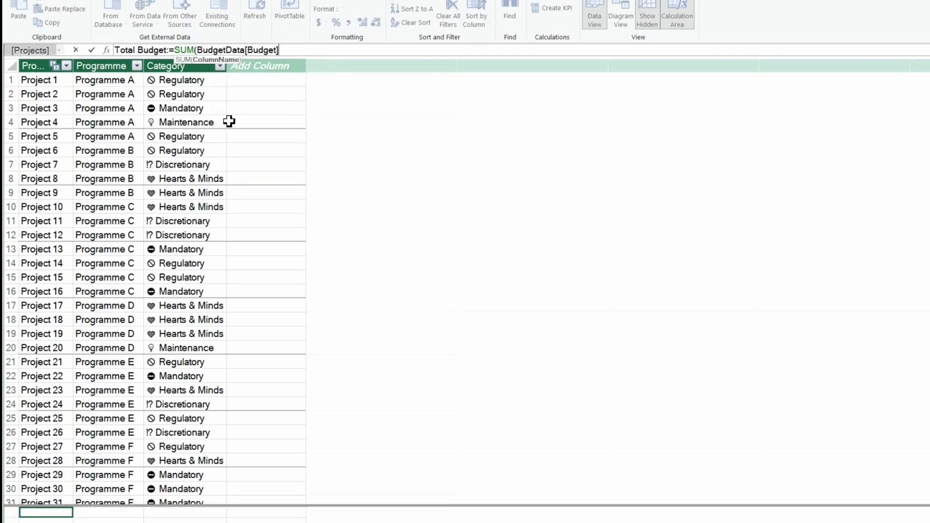
# Complete the Total Budget measure as SUM(BudgetData[Budget]) and widen the Projects column to fit its full text
pyautogui.write(')')
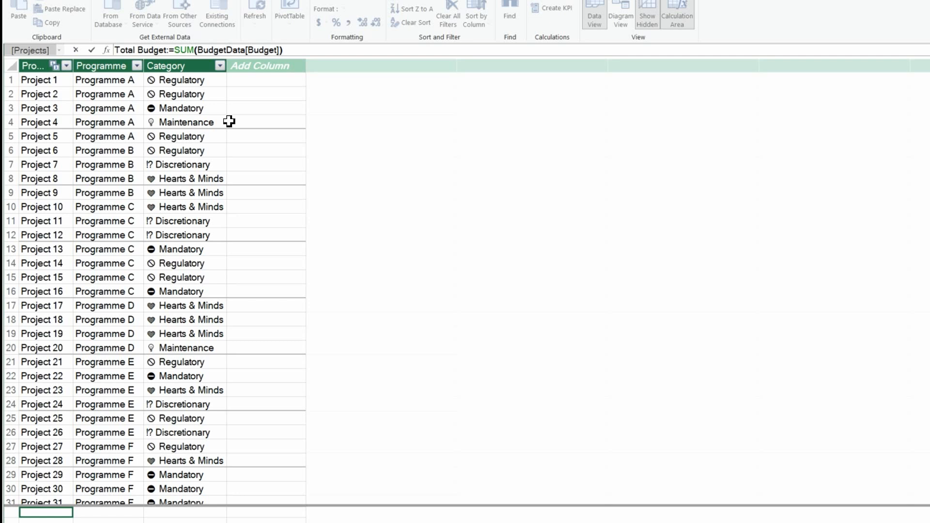
pyautogui.press('Return')
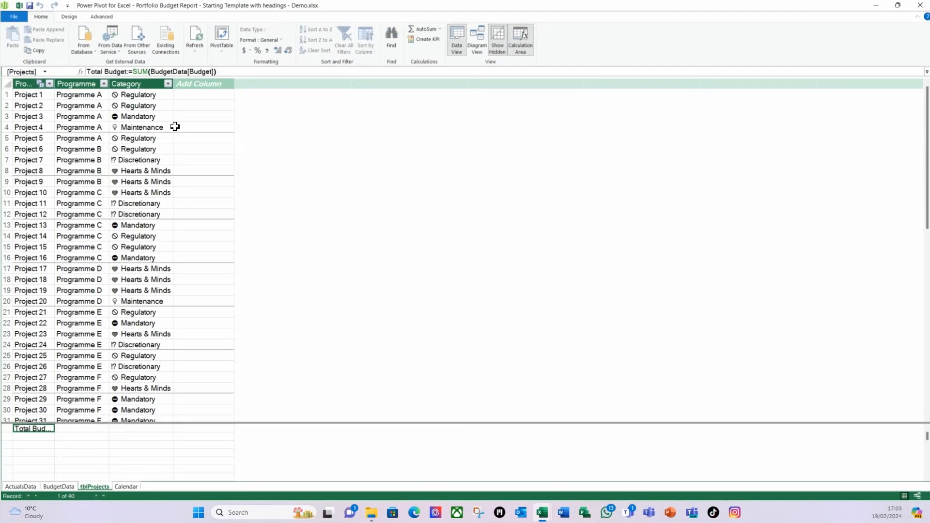
pyautogui.doubleClick(57, 81)
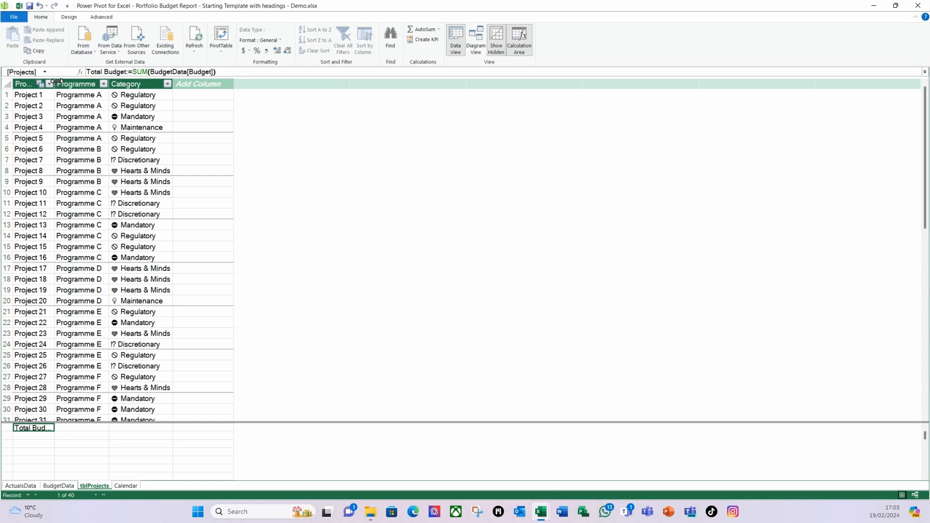
pyautogui.moveTo(55, 83); pyautogui.dragTo(139, 92)
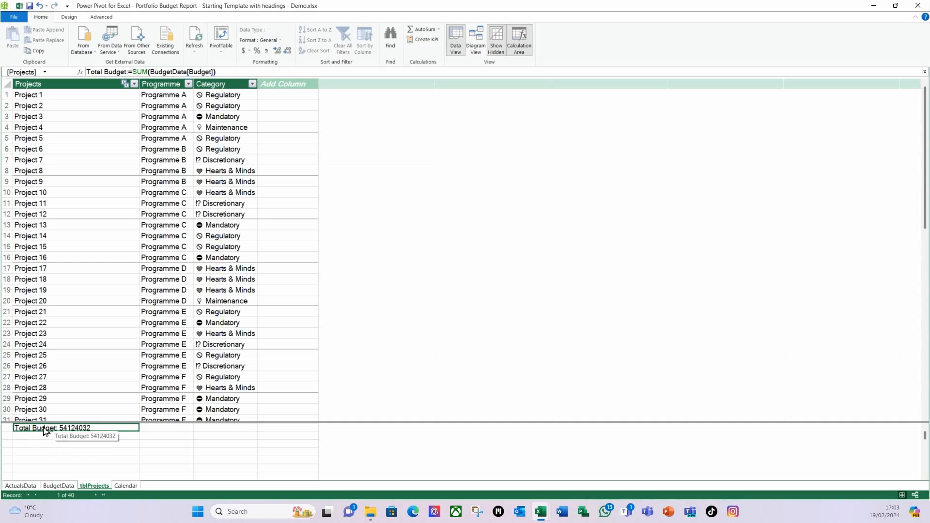
# Format the Total Budget measure as currency with no decimal places
pyautogui.click(281, 42)
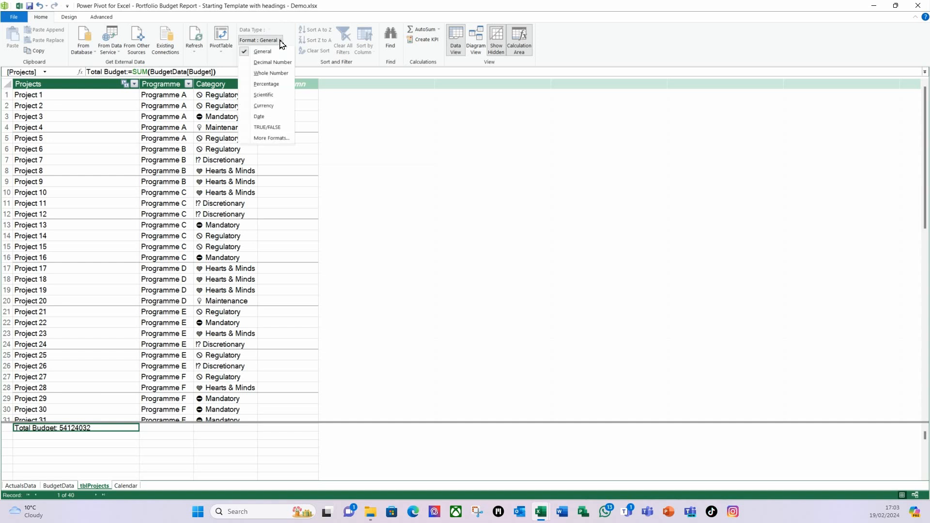
pyautogui.click(264, 106)
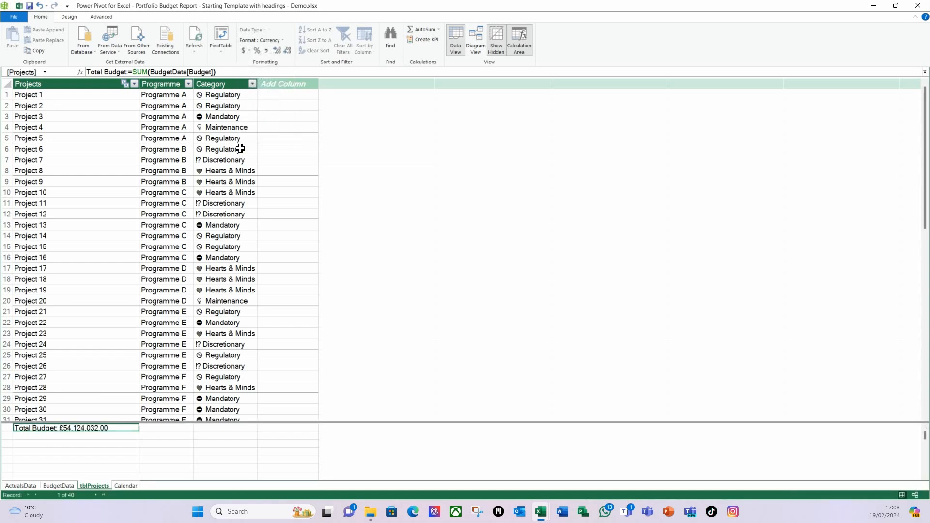
pyautogui.click(287, 51)
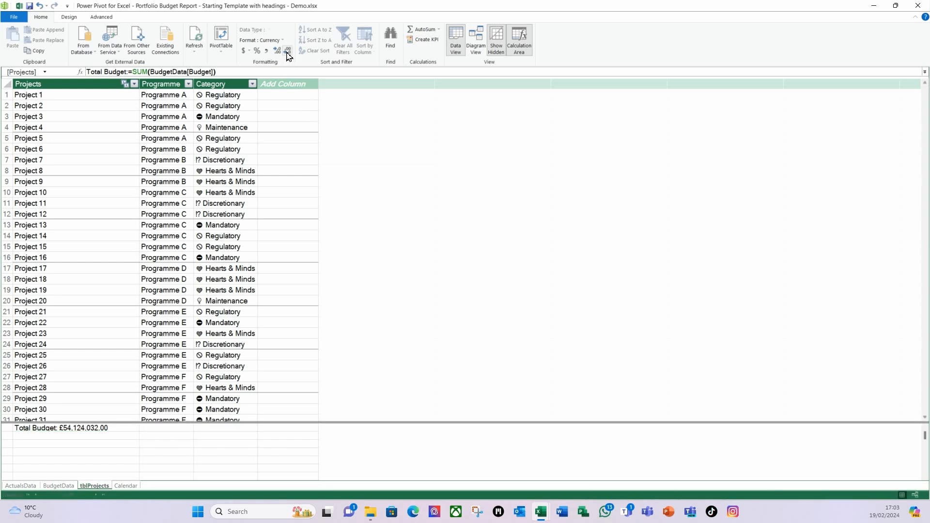
pyautogui.click(287, 51)
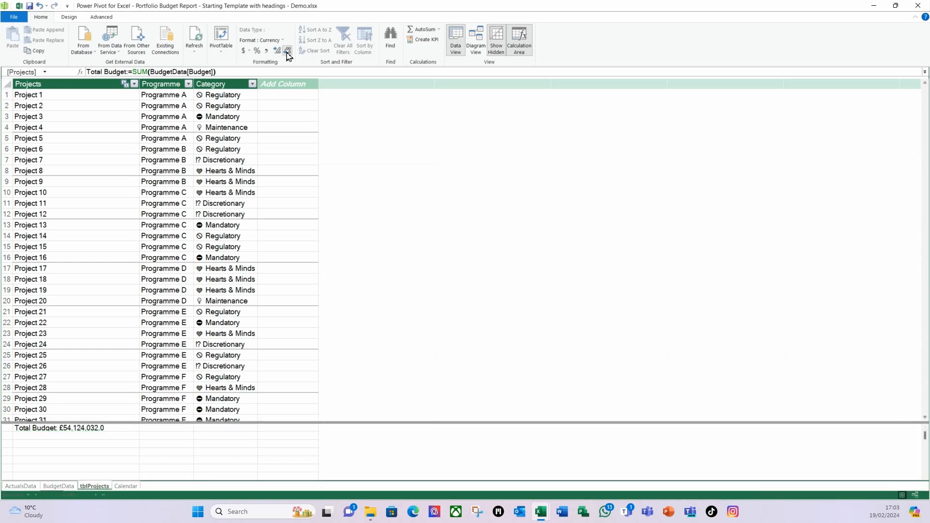
pyautogui.click(39, 436)
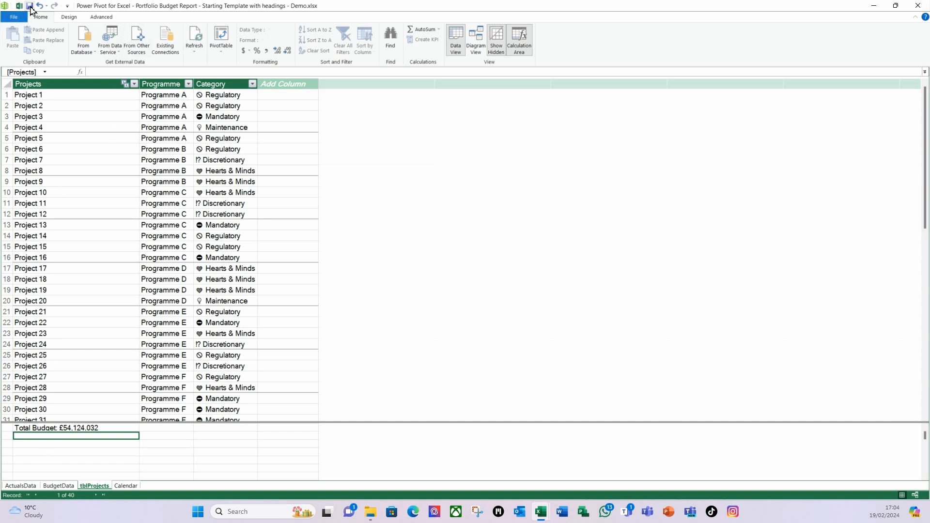
# Return to the workbook, dismiss the AutoSave notice and create a new measure named Total Actuals in the tblProjects table
pyautogui.click(917, 5)
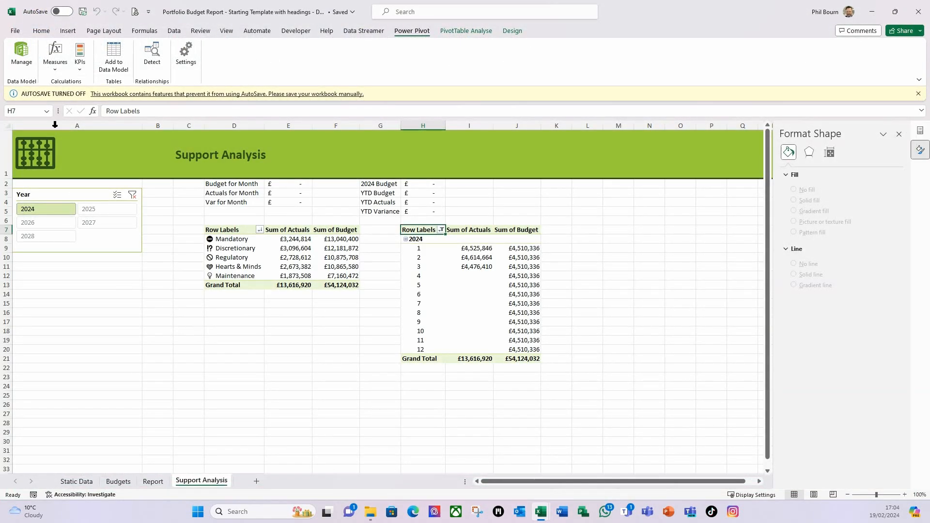
pyautogui.click(918, 94)
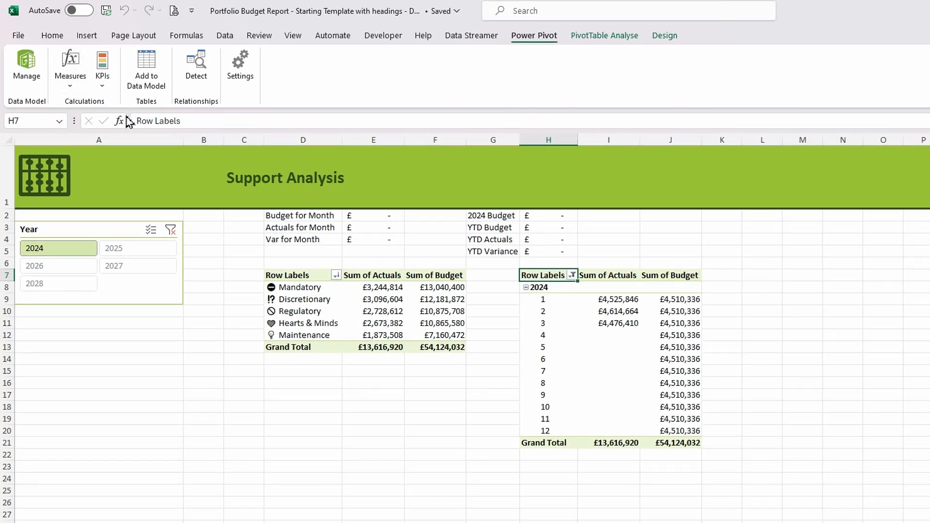
pyautogui.click(75, 91)
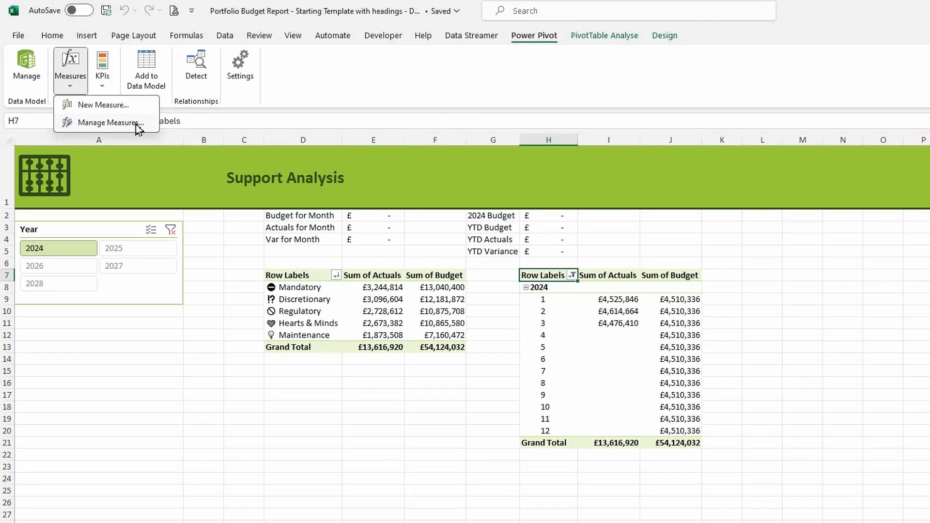
pyautogui.click(97, 106)
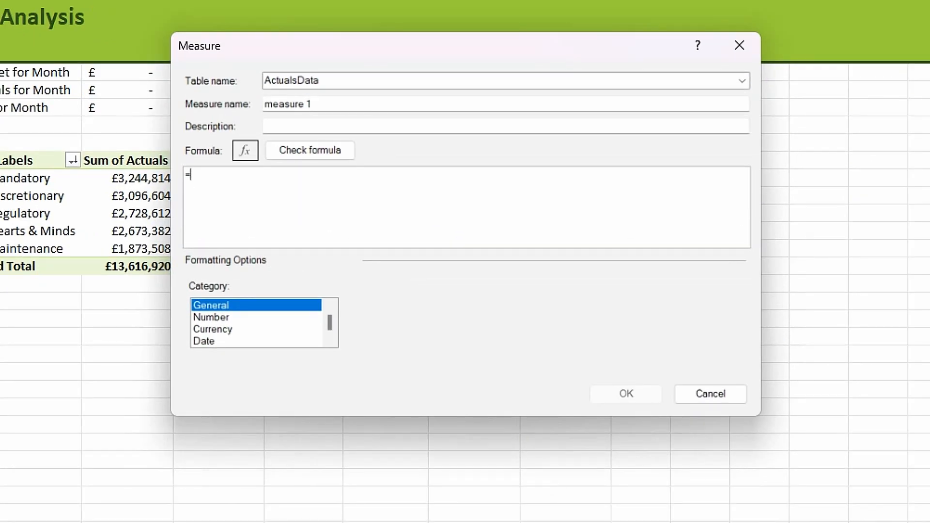
pyautogui.click(739, 81)
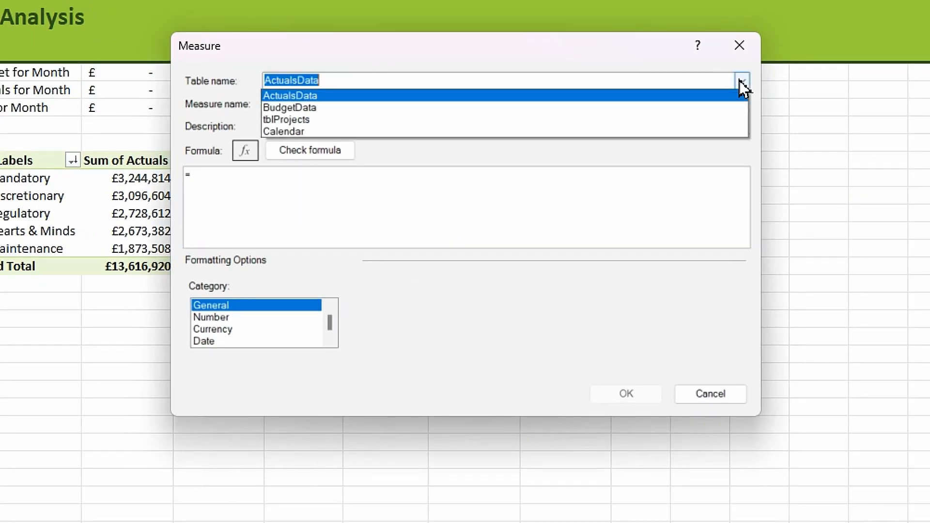
pyautogui.click(291, 120)
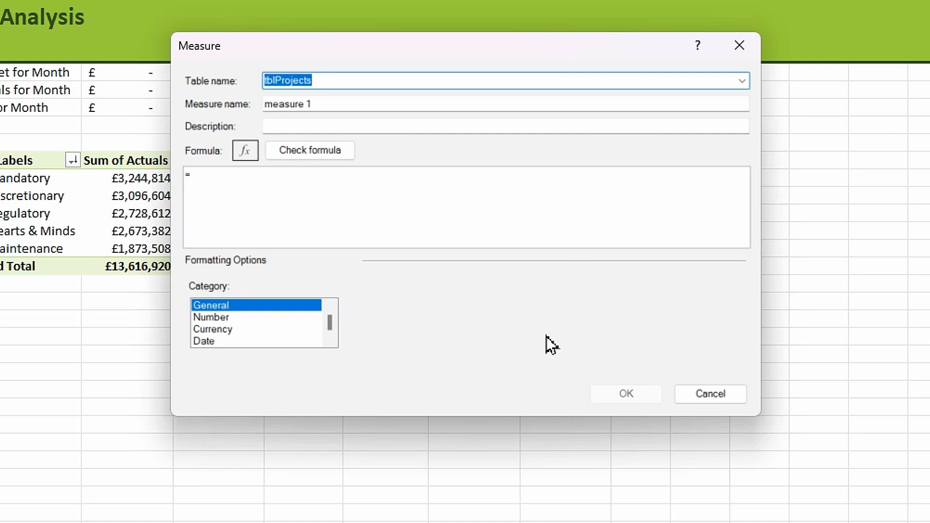
pyautogui.click(337, 105)
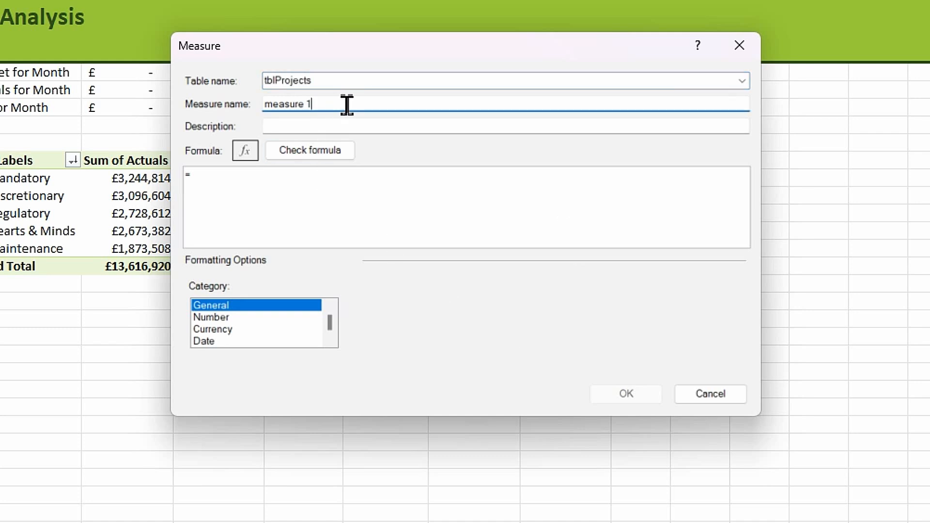
pyautogui.moveTo(347, 103); pyautogui.dragTo(247, 94)
pyautogui.write('T')
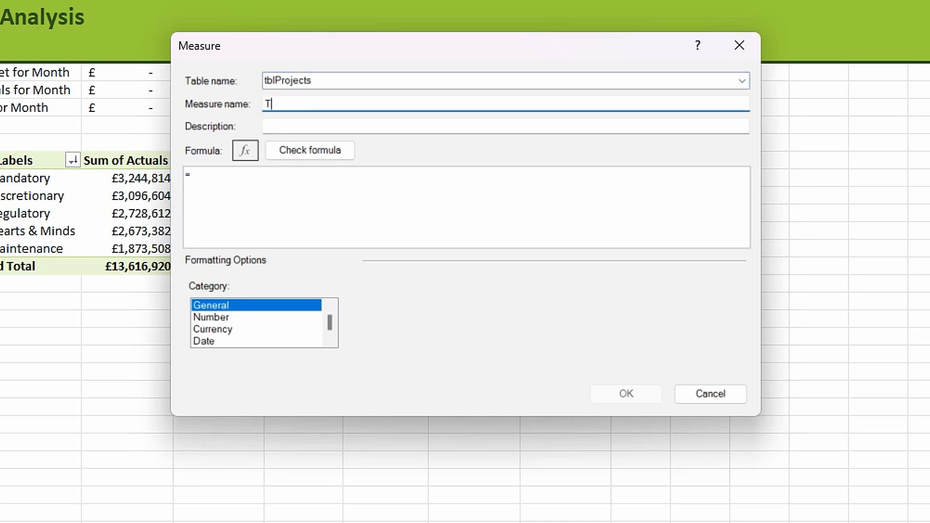
pyautogui.write('otal Actuals')
# Set the Total Actuals formula to =SUM(ActualsData[Actuals])
pyautogui.click(234, 184)
pyautogui.write('SUM(')
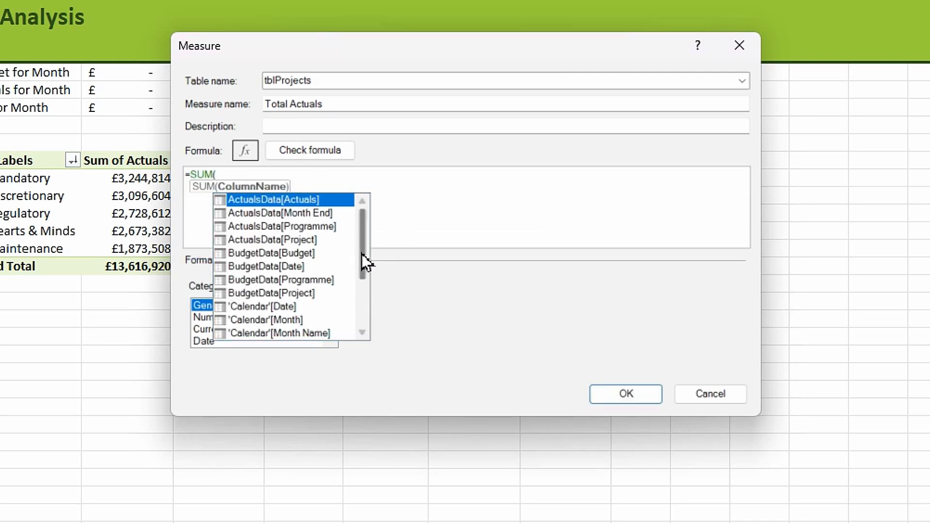
pyautogui.doubleClick(259, 200)
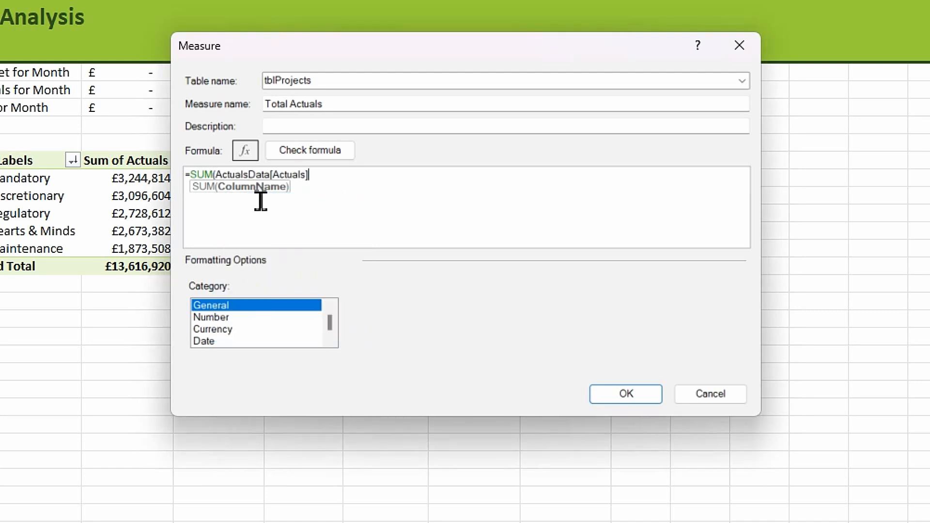
pyautogui.write(')')
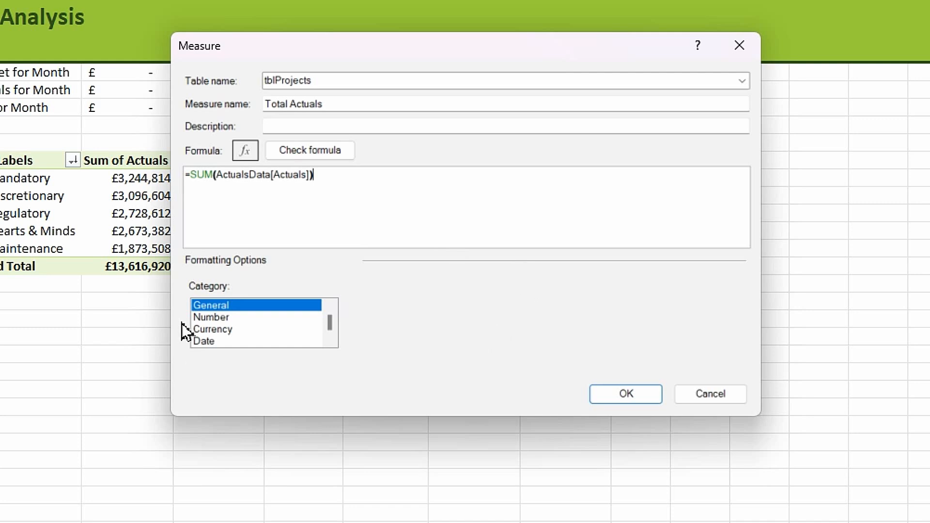
# Format the measure as £ currency with 0 decimal places, check its formula and save it
pyautogui.click(205, 330)
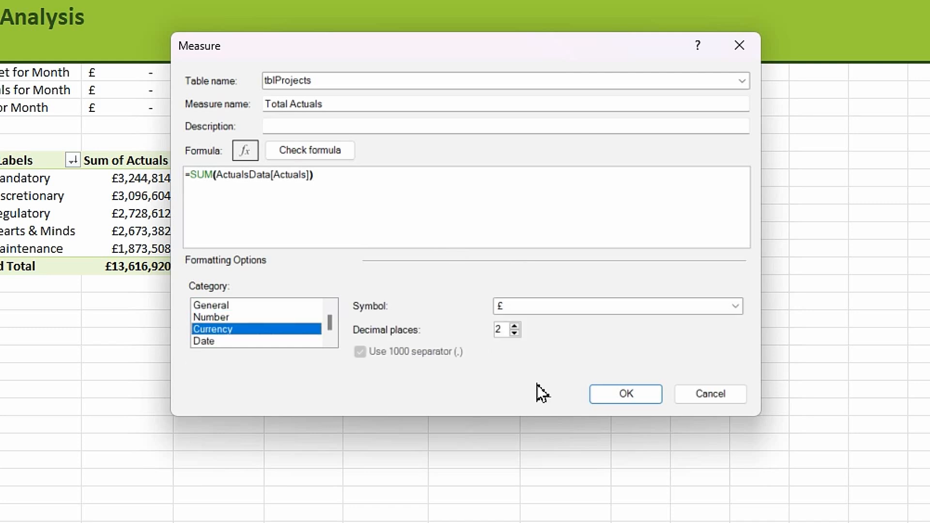
pyautogui.click(514, 333)
pyautogui.click(515, 333)
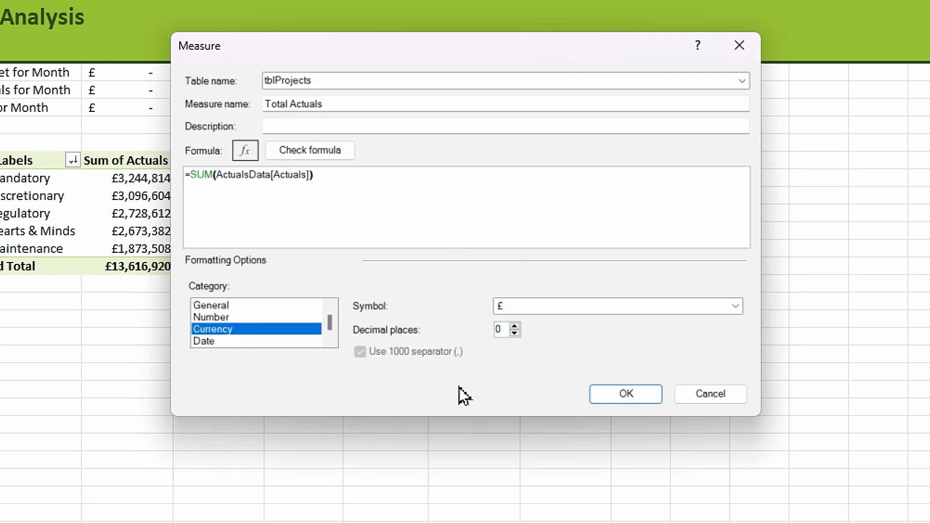
pyautogui.click(322, 150)
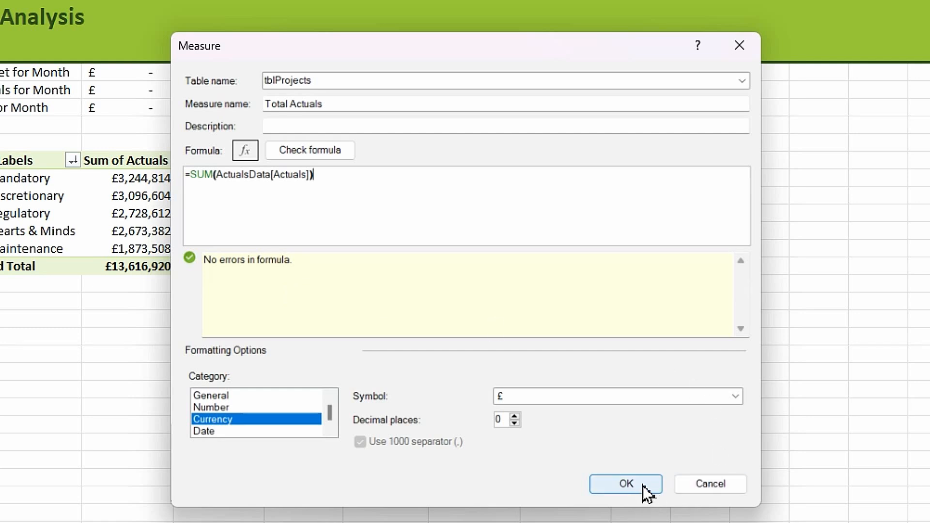
pyautogui.click(625, 484)
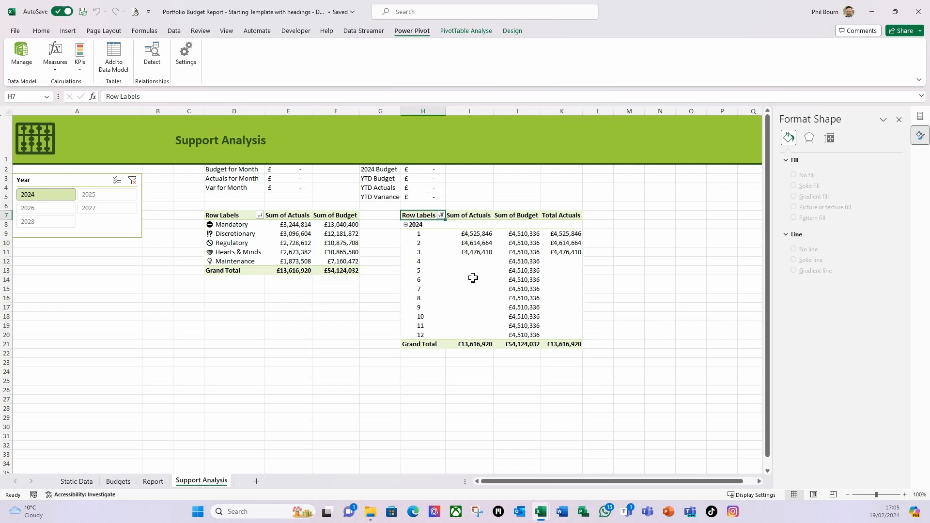
# Remove Total Actuals from the values of the monthly PivotTable
pyautogui.click(562, 215)
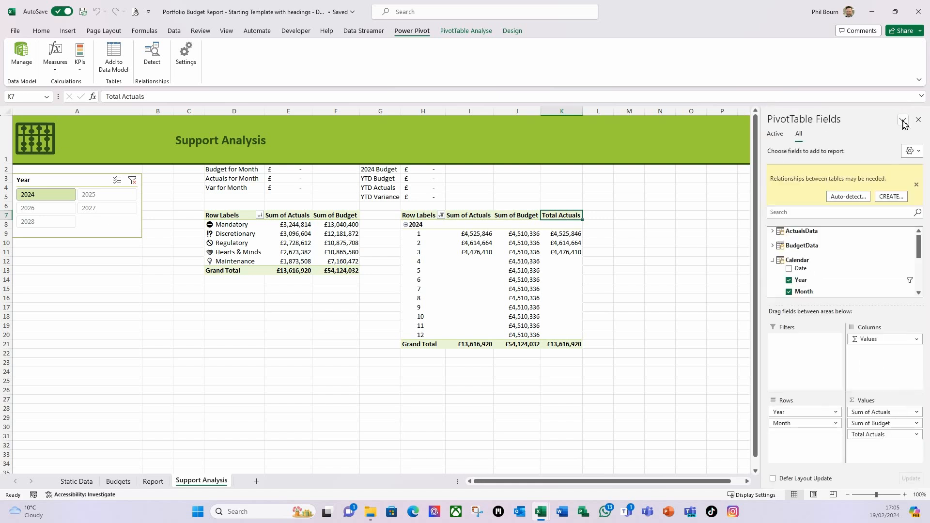
pyautogui.moveTo(892, 389); pyautogui.dragTo(866, 280)
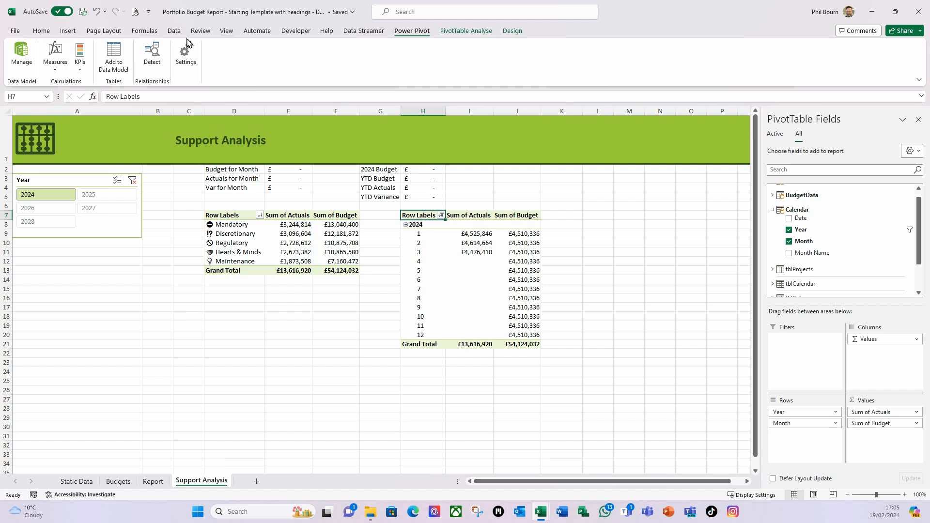
# Open the data model and start a measure named Total Variance in the tblProjects calculation area, directly below Total Actuals
pyautogui.click(24, 55)
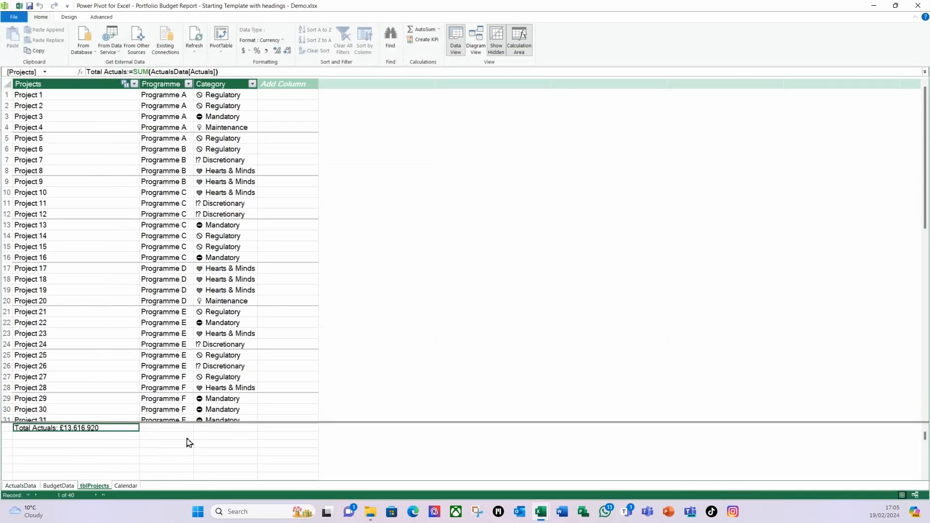
pyautogui.click(53, 453)
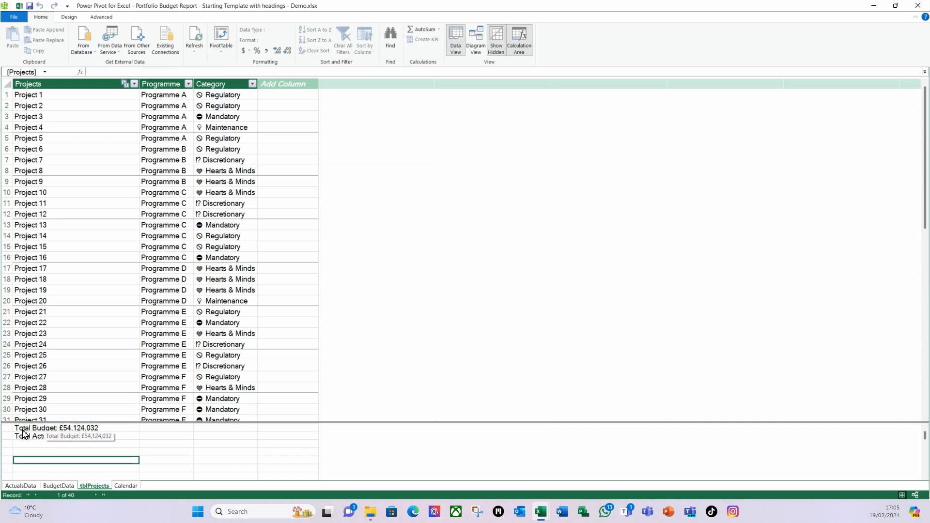
pyautogui.click(49, 444)
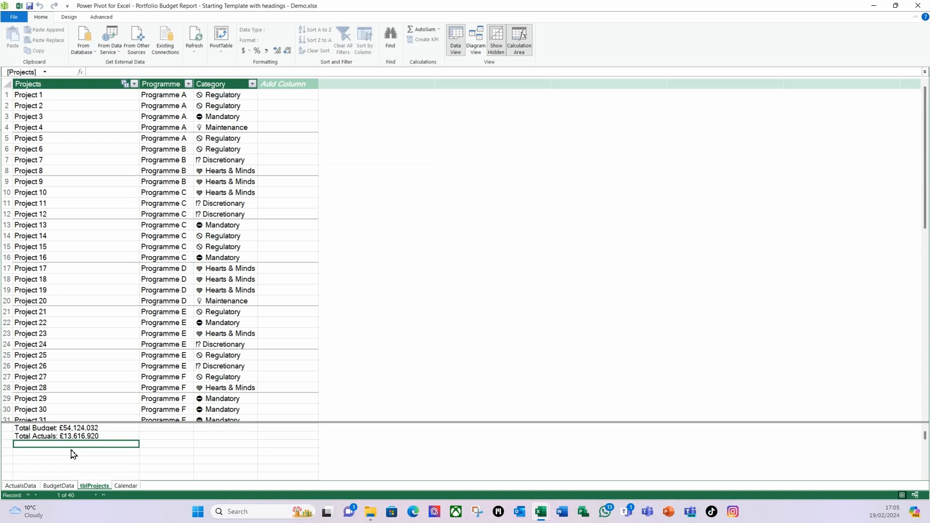
pyautogui.write('Tot')
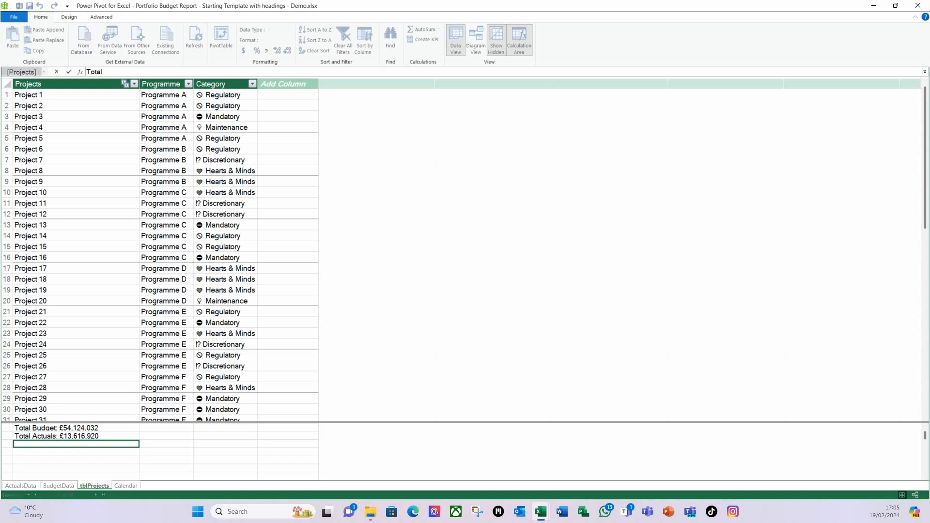
pyautogui.write('al')
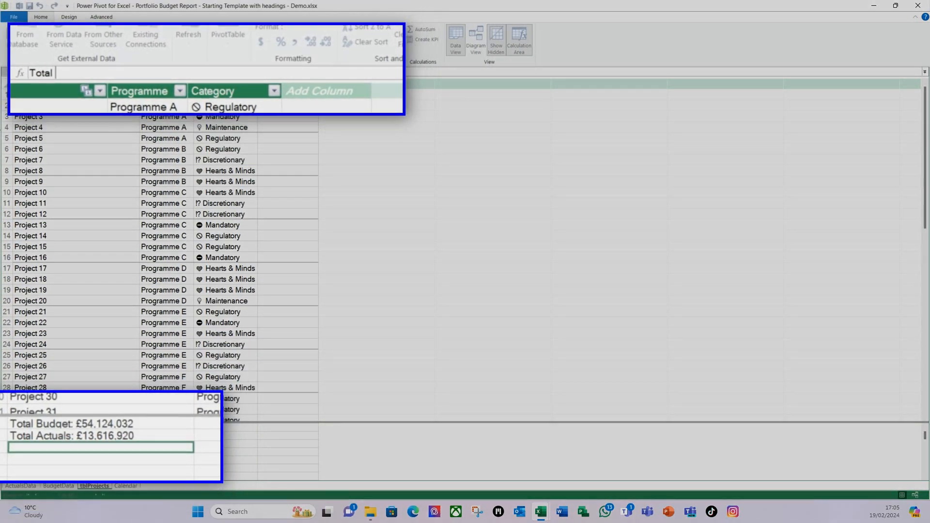
pyautogui.write(' Variance:=')
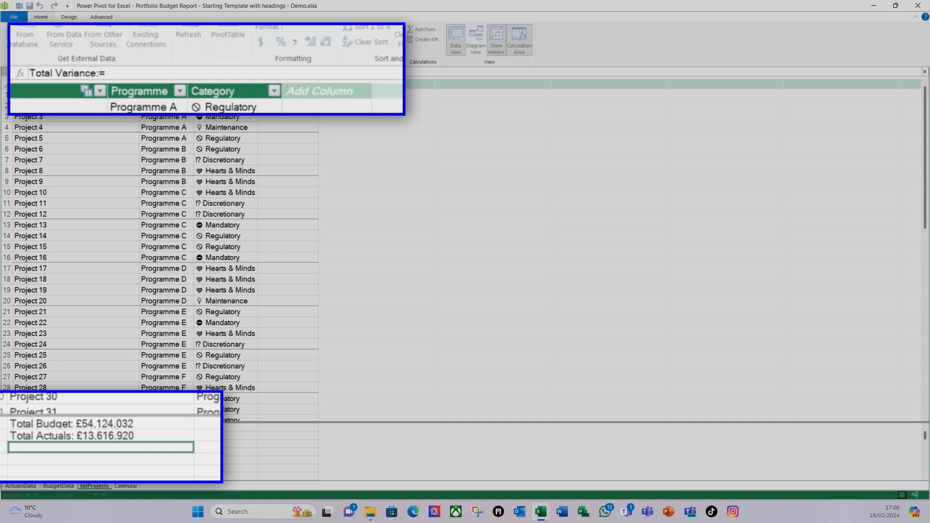
# Set the Total Variance formula to =[Total Actuals]-[Total Budget]
pyautogui.write('su')
pyautogui.press('BackSpace')
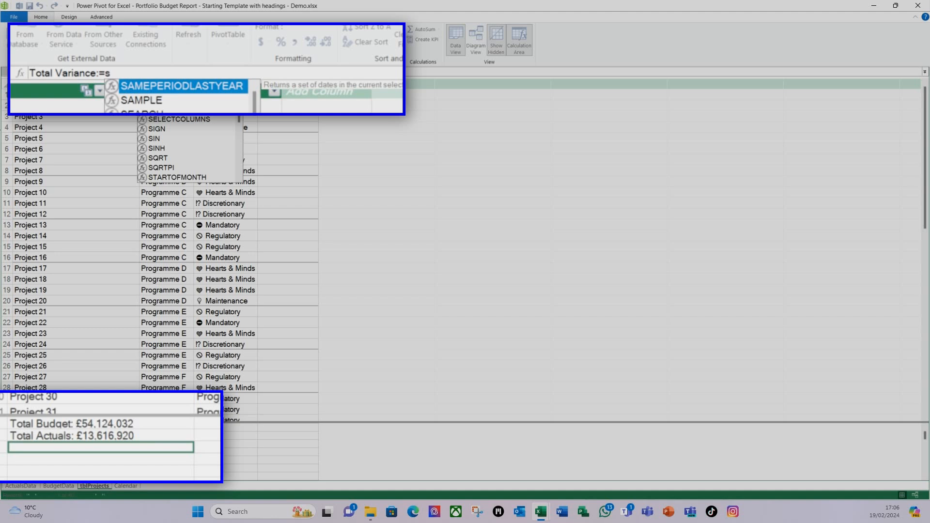
pyautogui.press('BackSpace')
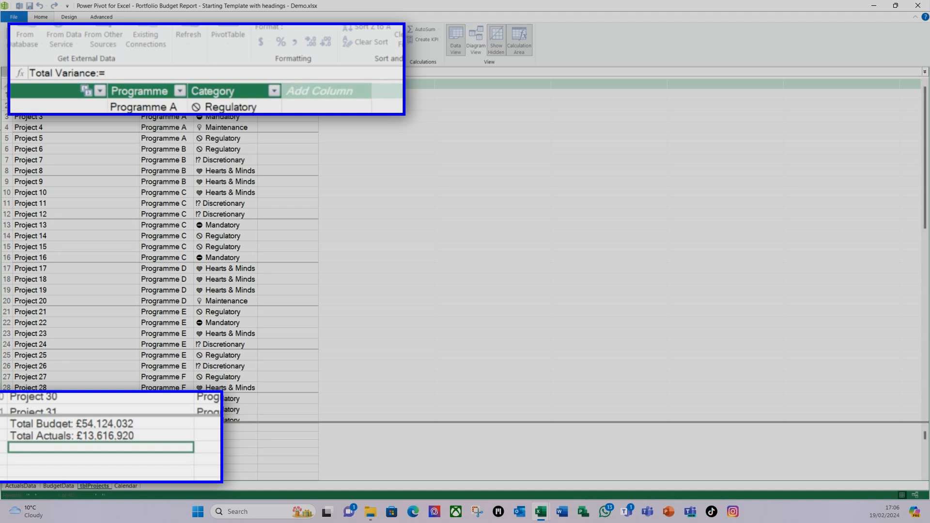
pyautogui.click(48, 437)
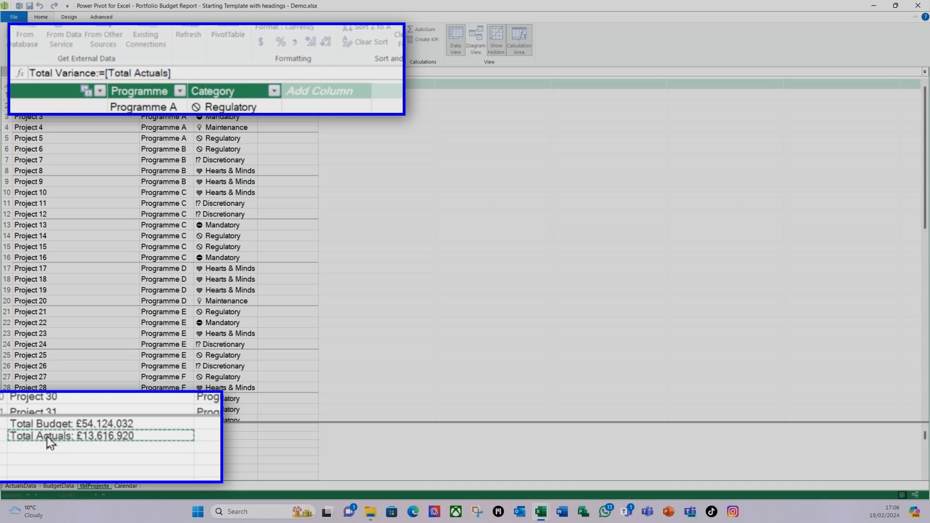
pyautogui.write('-')
pyautogui.click(62, 428)
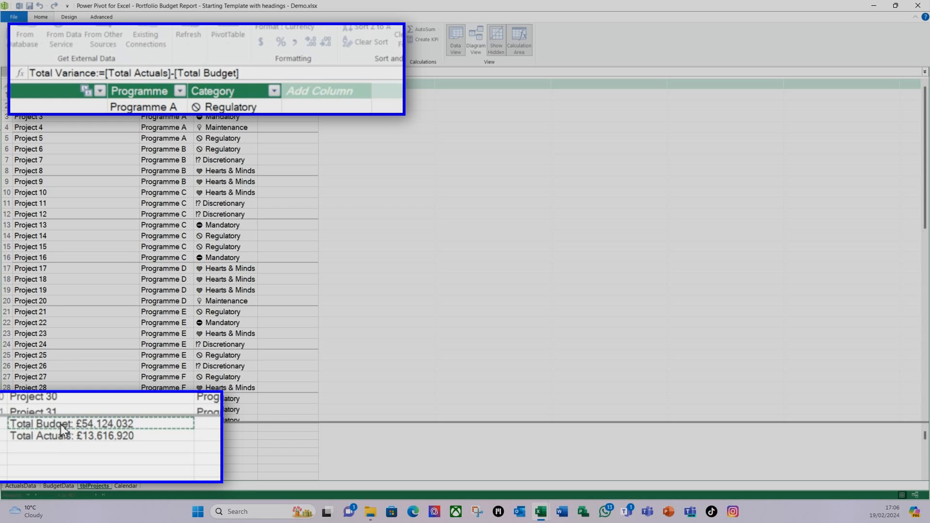
pyautogui.press('Return')
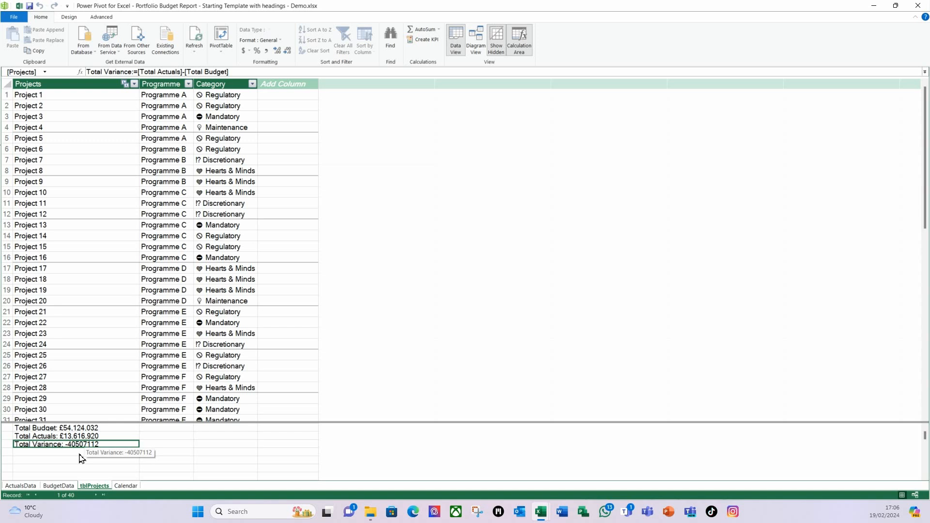
# Format the Total Variance measure as currency with 0 decimal places
pyautogui.click(281, 40)
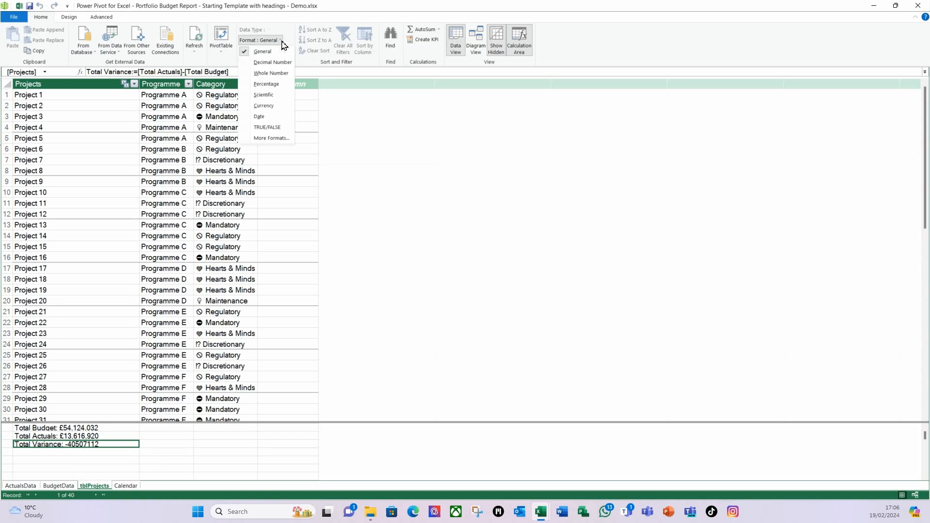
pyautogui.click(274, 106)
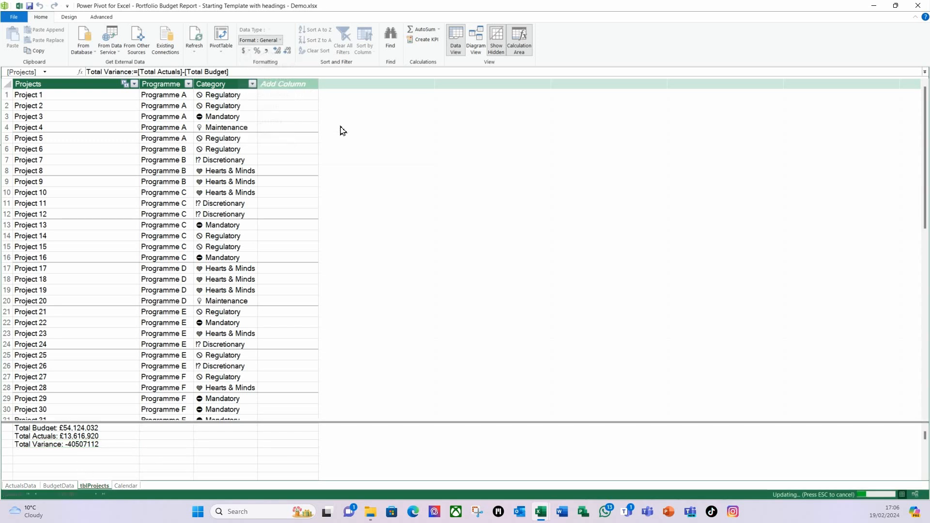
pyautogui.click(287, 51)
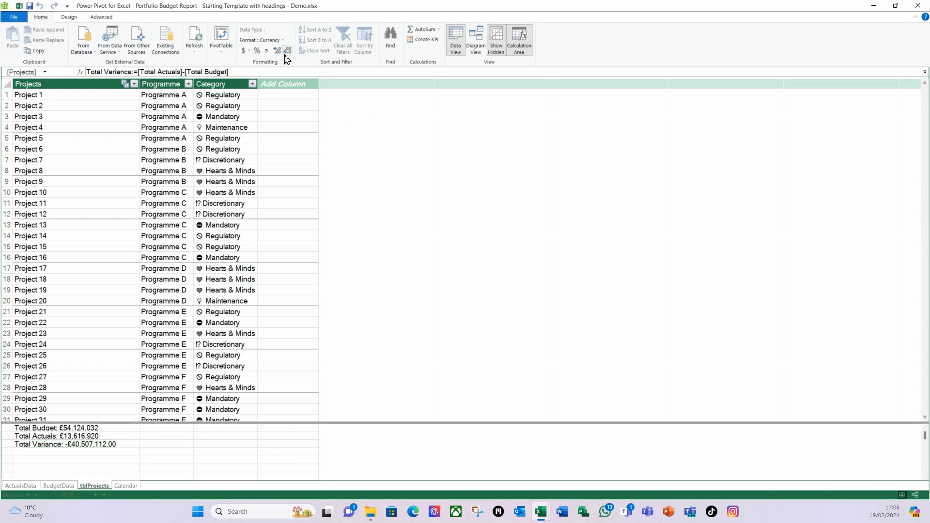
pyautogui.click(288, 51)
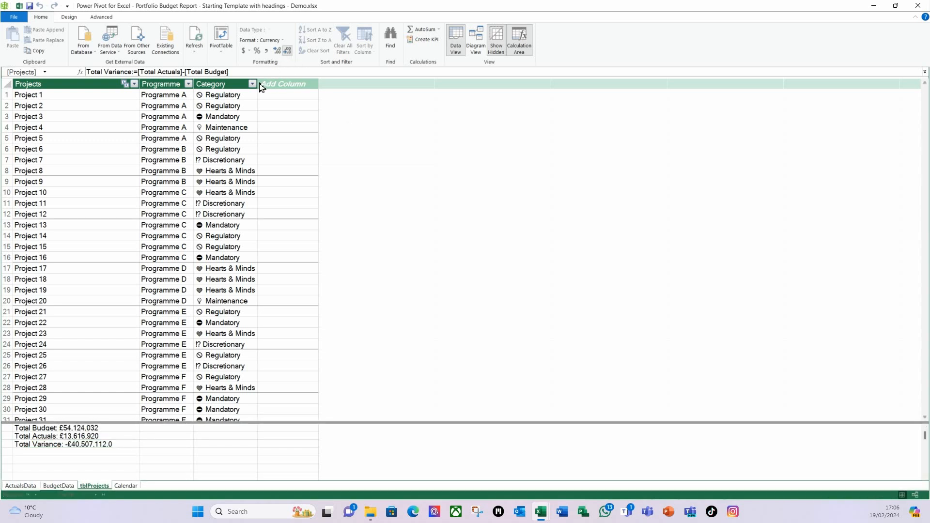
# Below Total Variance, create the measure % Variance:=ABS([Total Variance]/[Total Budget])
pyautogui.click(34, 454)
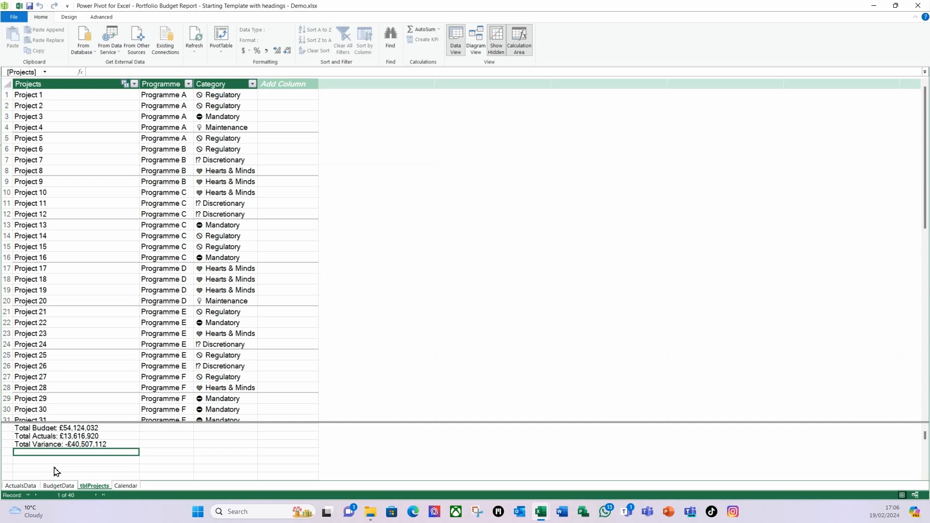
pyautogui.write('%')
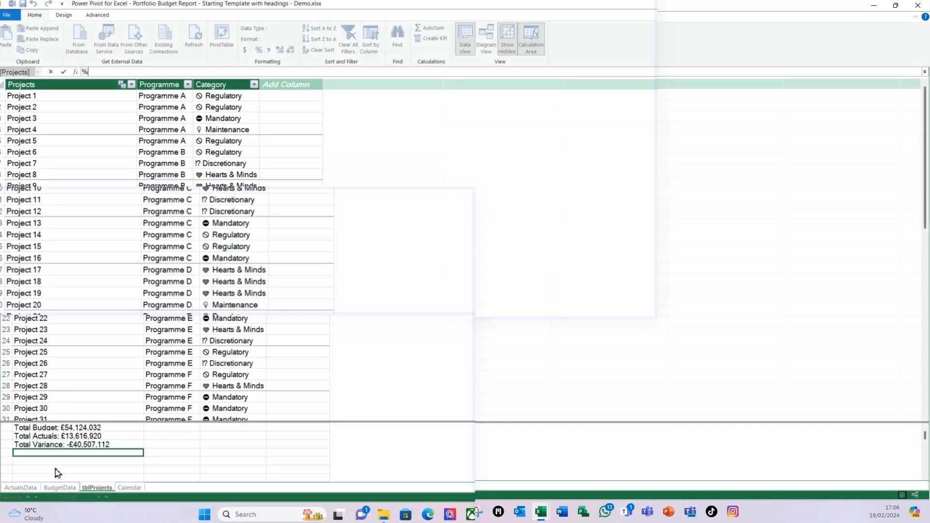
pyautogui.write(' Variance:')
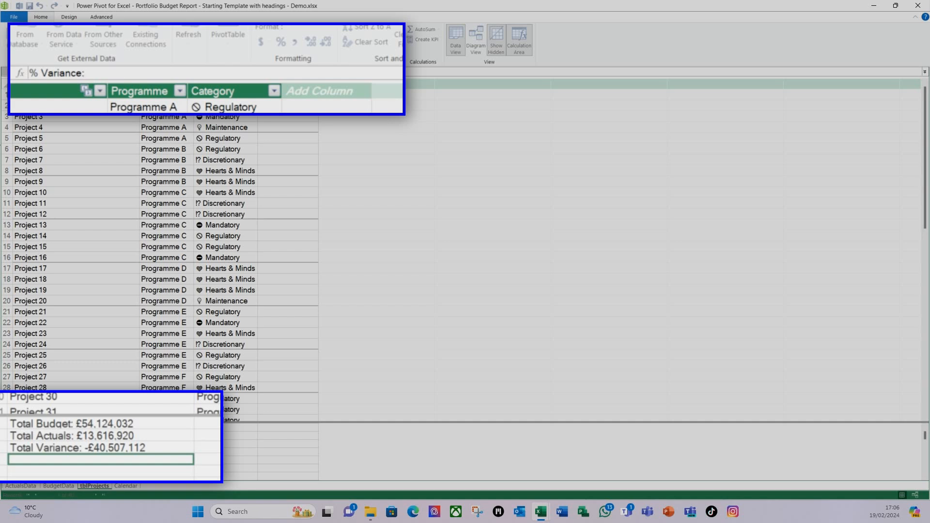
pyautogui.write('=abs')
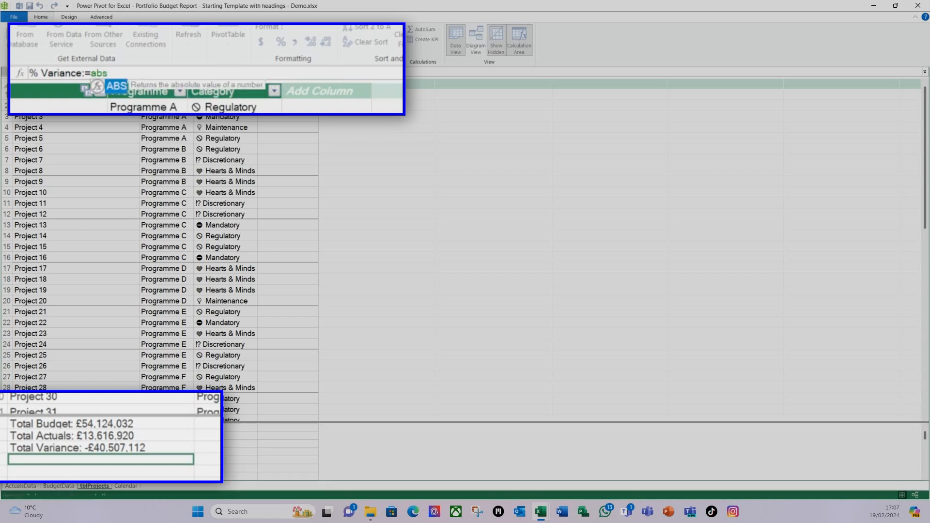
pyautogui.press('Tab')
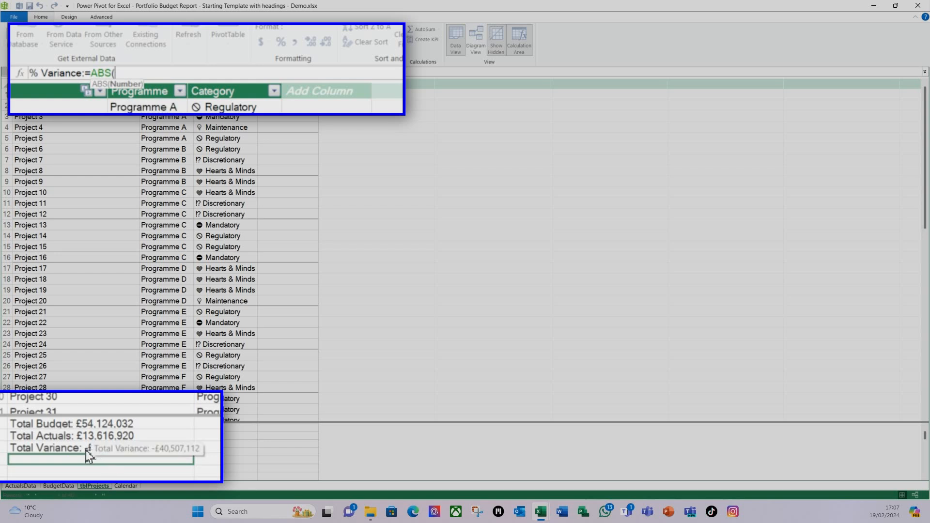
pyautogui.click(63, 449)
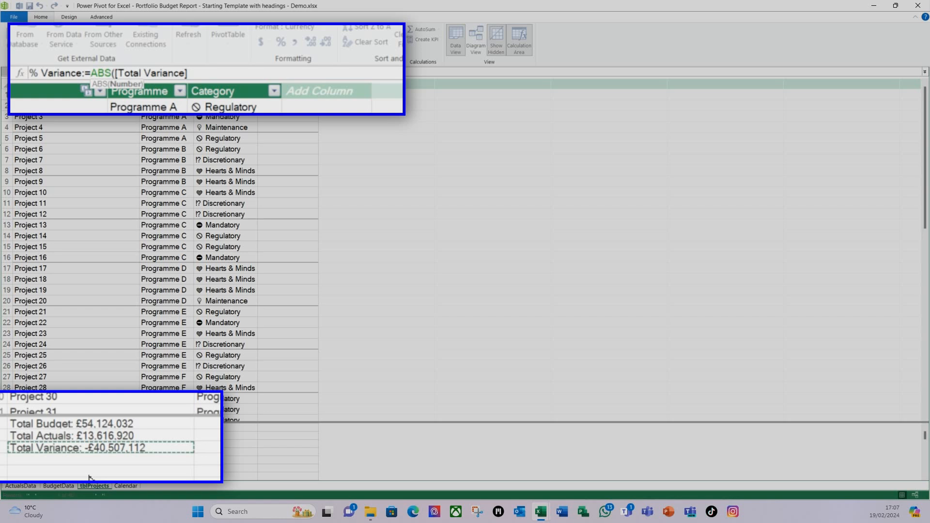
pyautogui.click(66, 427)
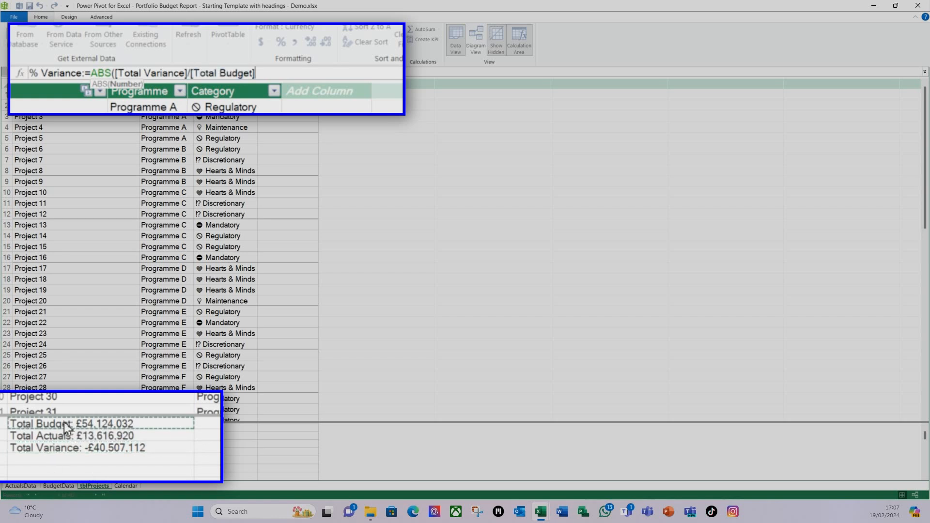
pyautogui.write(')')
pyautogui.press('Return')
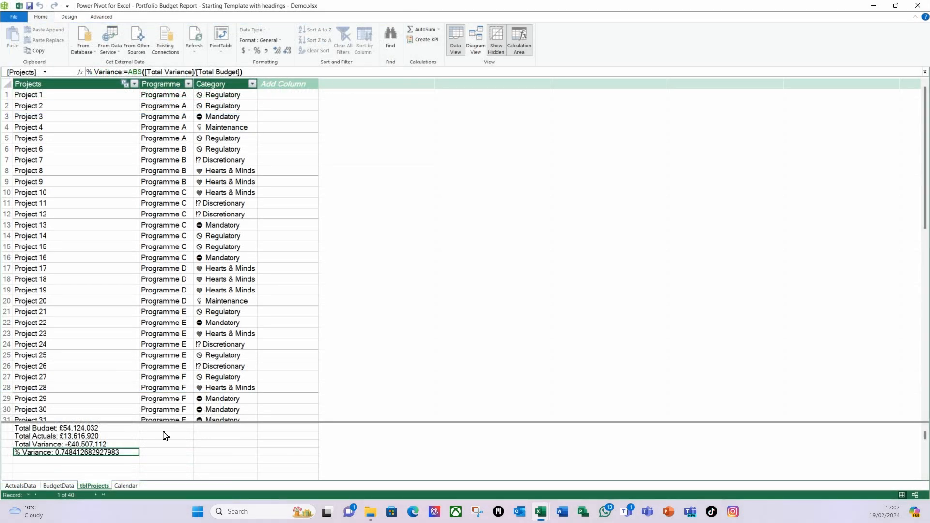
# Format the % Variance measure as a percentage with 0 decimal places
pyautogui.click(257, 51)
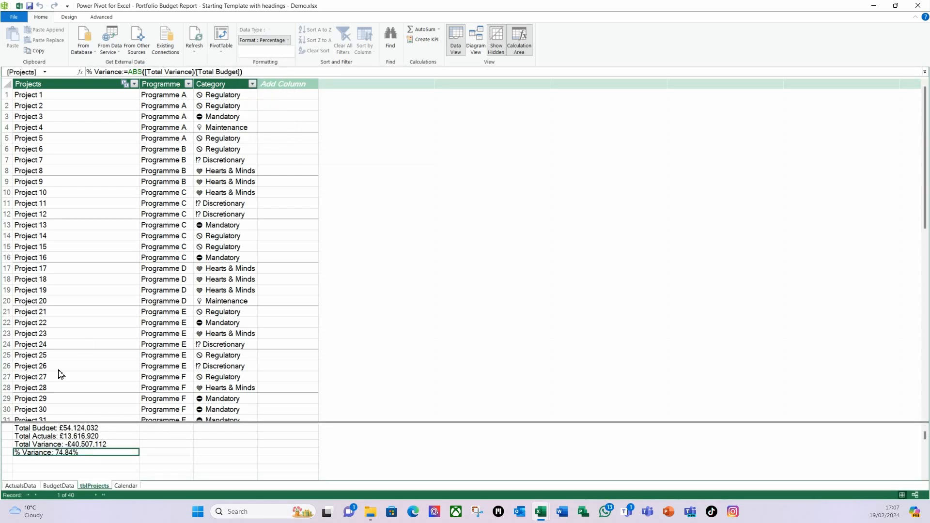
pyautogui.click(63, 468)
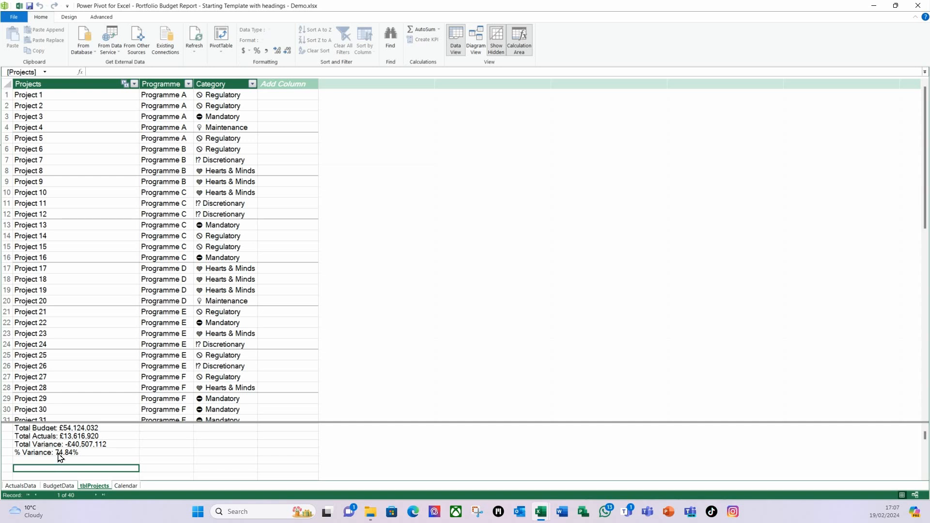
pyautogui.click(58, 453)
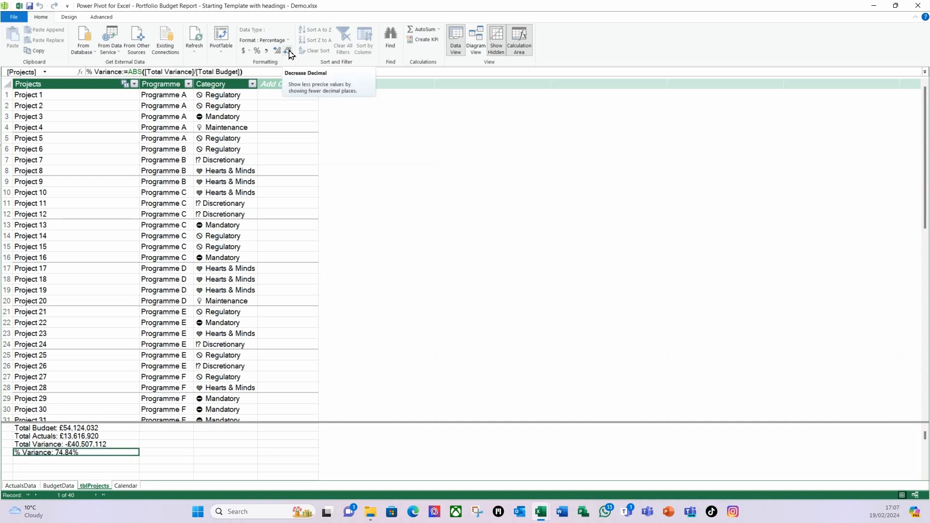
pyautogui.click(287, 52)
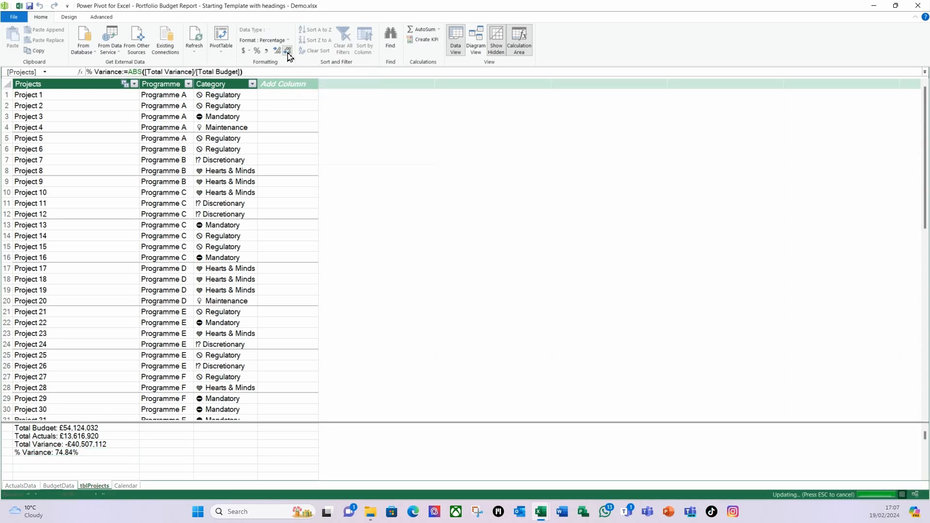
pyautogui.click(287, 52)
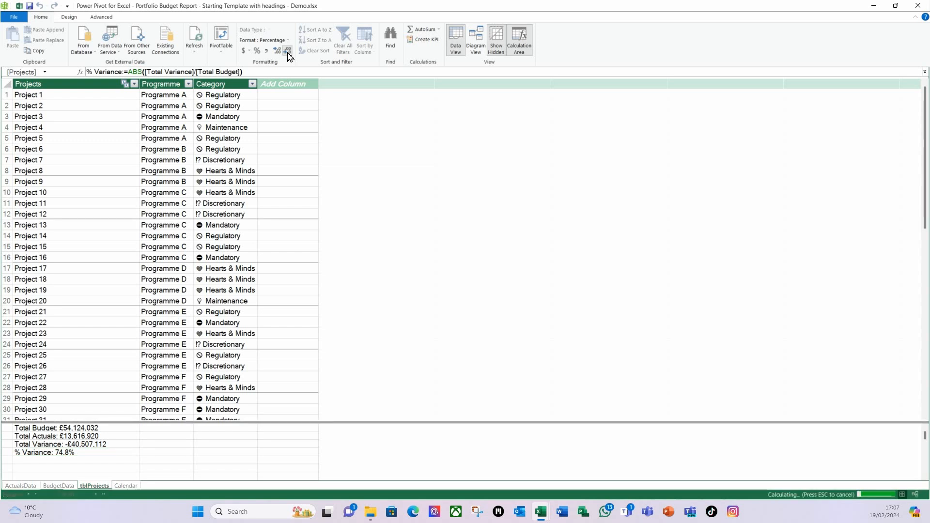
pyautogui.click(53, 461)
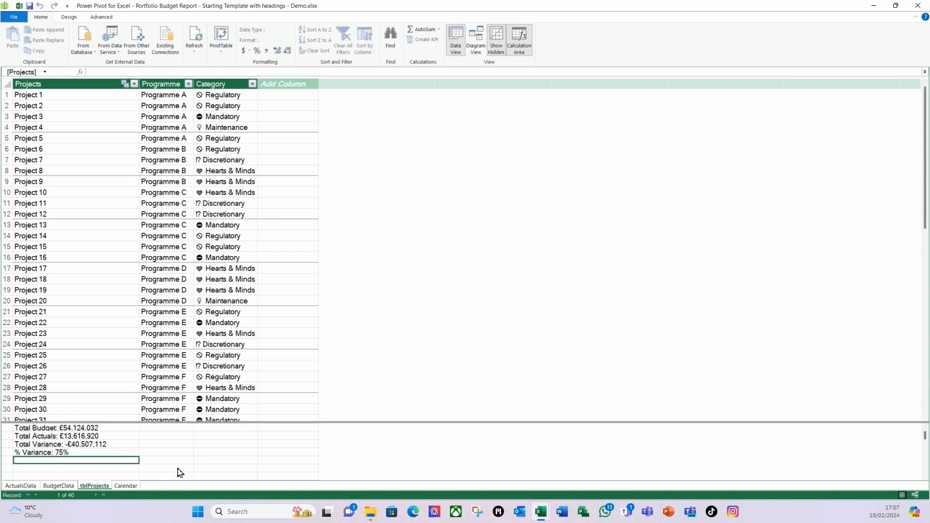
pyautogui.press('Up')
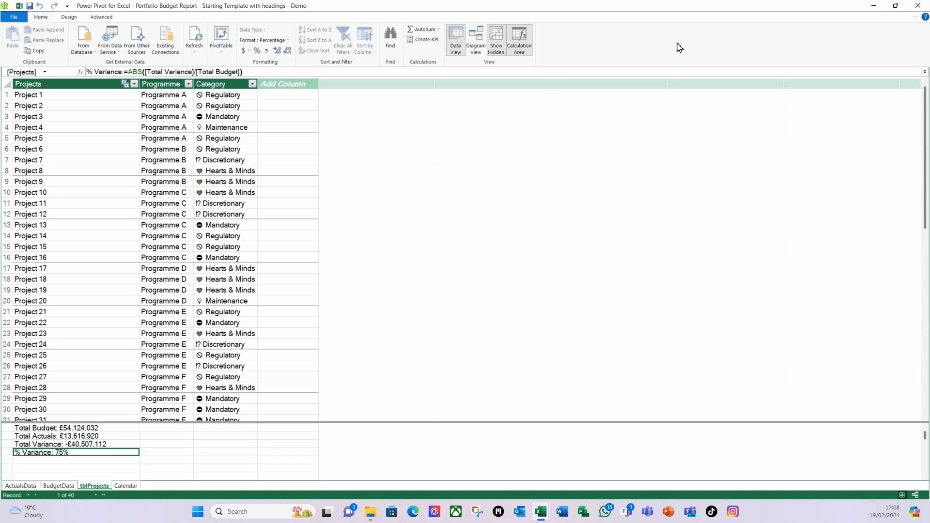
# Return from the data model to the workbook and start a new KPI with % Variance as its base field
pyautogui.click(926, 5)
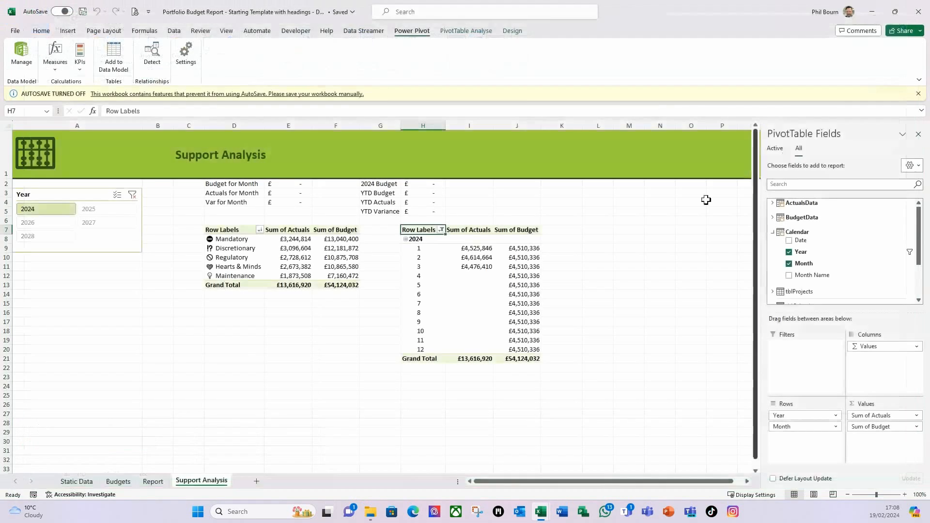
pyautogui.click(245, 331)
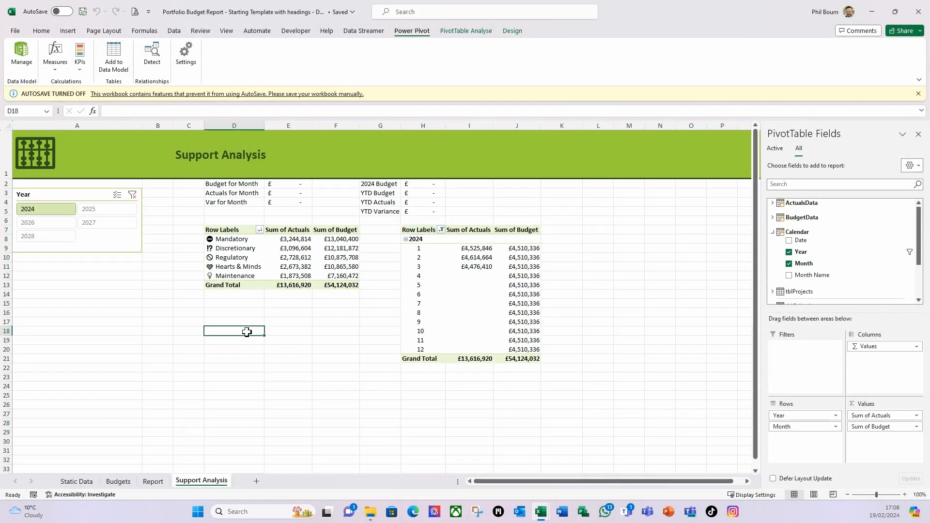
pyautogui.click(521, 258)
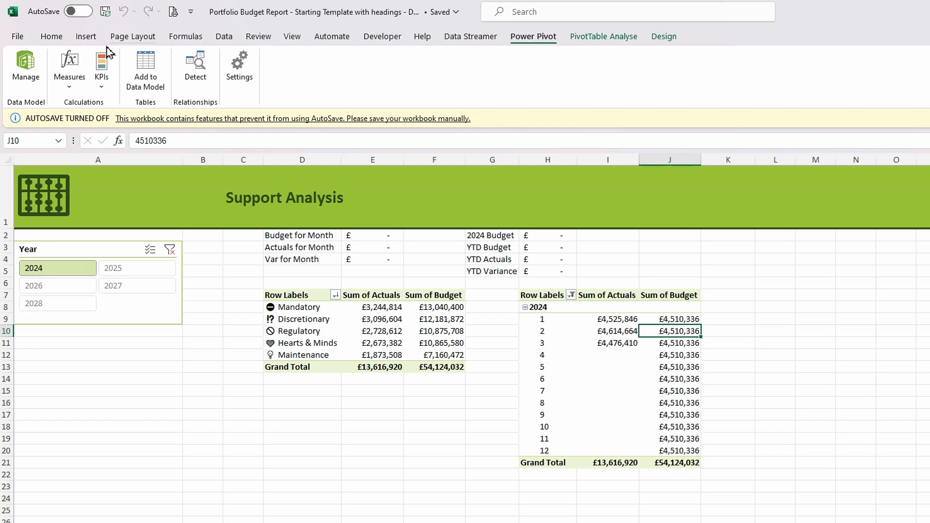
pyautogui.click(101, 89)
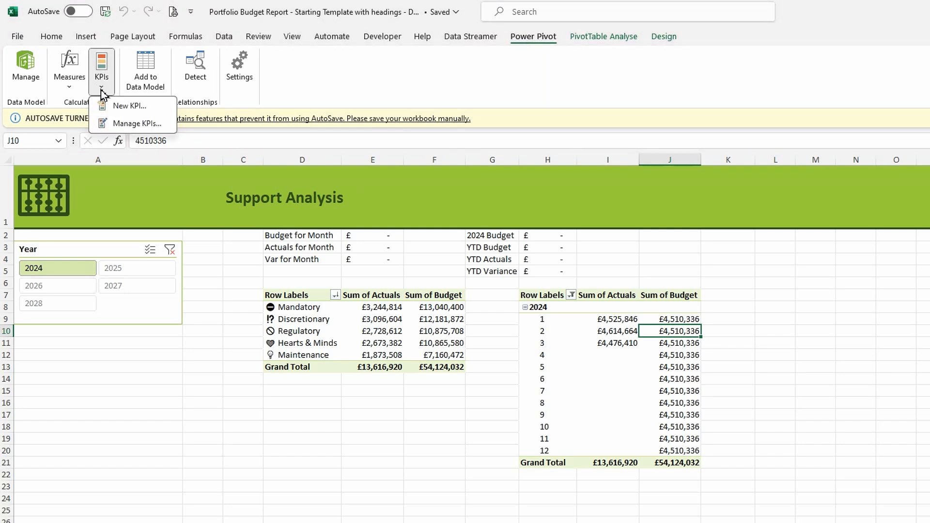
pyautogui.click(135, 110)
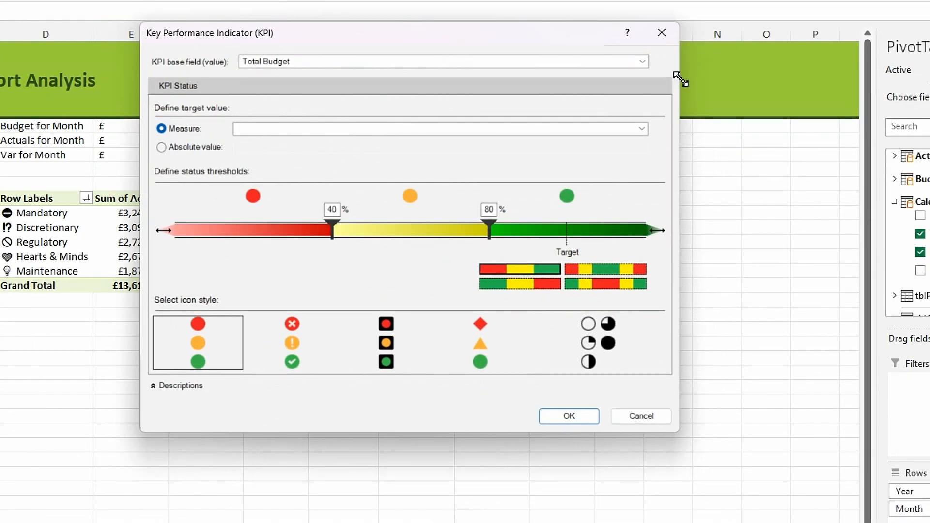
pyautogui.click(642, 61)
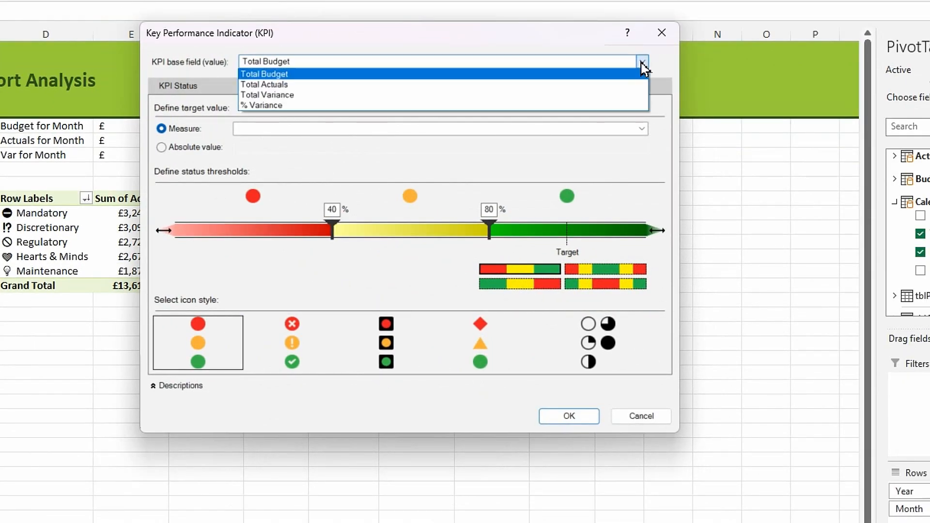
pyautogui.click(262, 105)
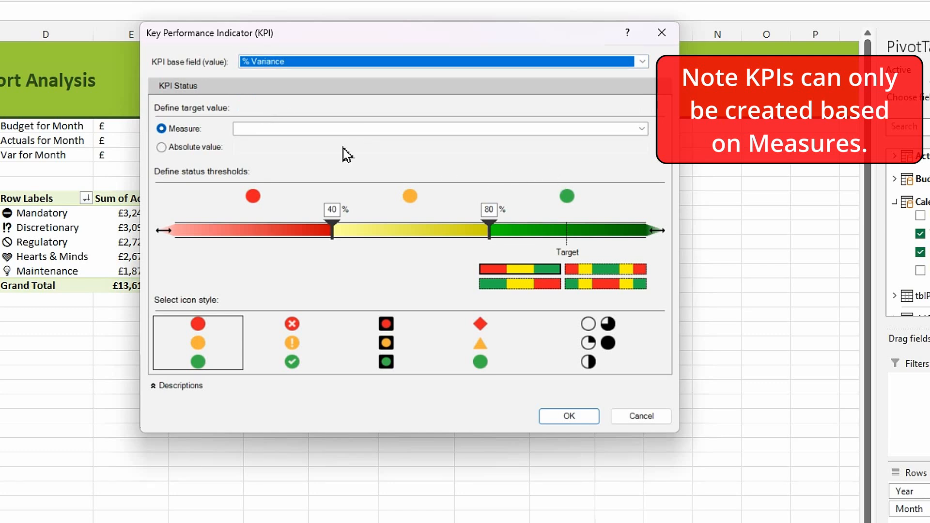
# Give the KPI an absolute target value of 0.1 and the green-yellow-red status order
pyautogui.click(162, 148)
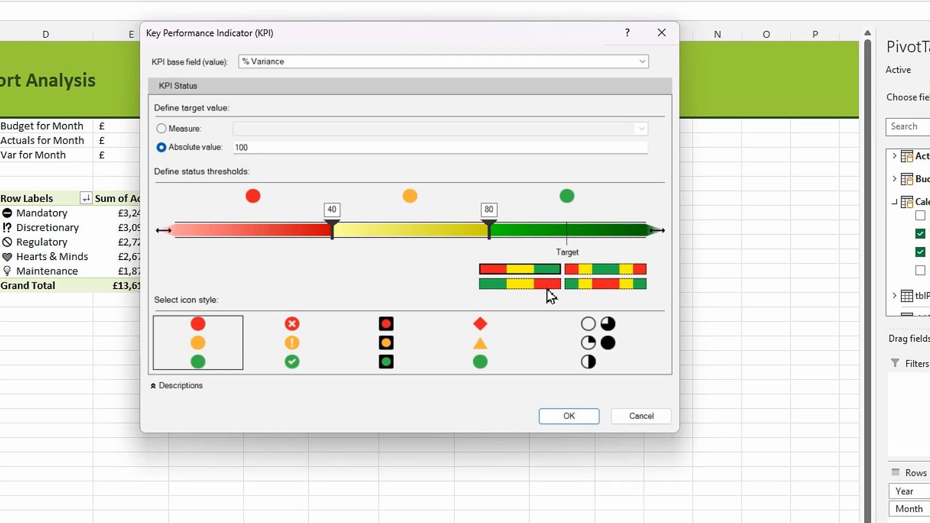
pyautogui.click(514, 288)
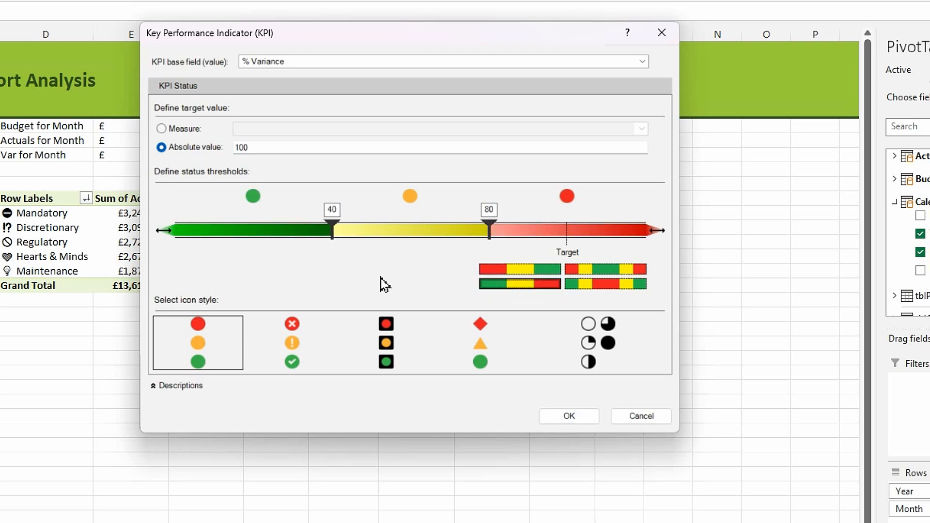
pyautogui.click(258, 148)
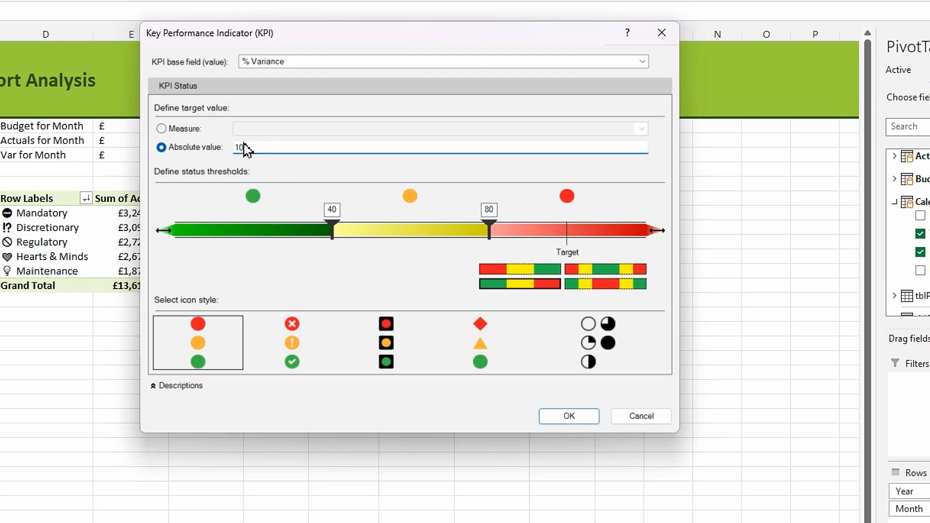
pyautogui.moveTo(258, 147); pyautogui.dragTo(221, 146)
pyautogui.write('0.')
pyautogui.press('Tab')
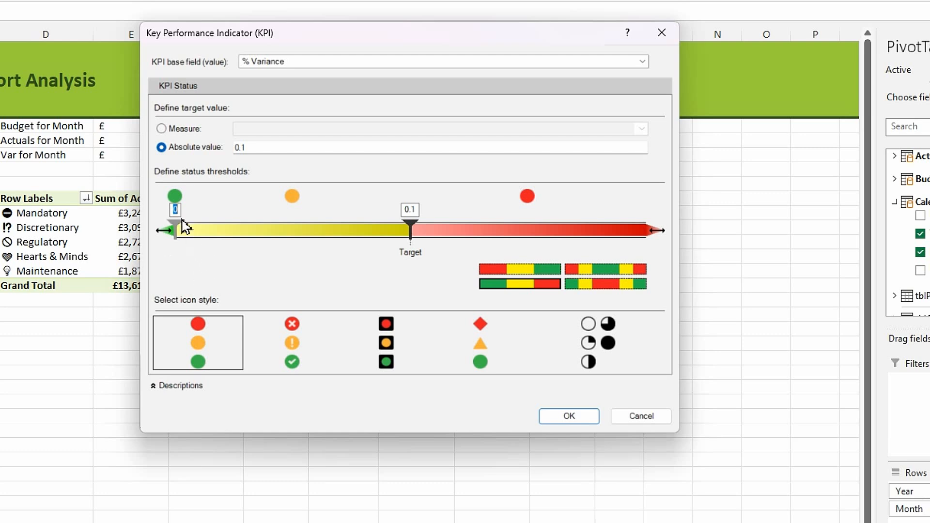
# Set the KPI status thresholds to 0.1 and 0.2, widen the threshold scale and create the KPI
pyautogui.write('0')
pyautogui.click(241, 300)
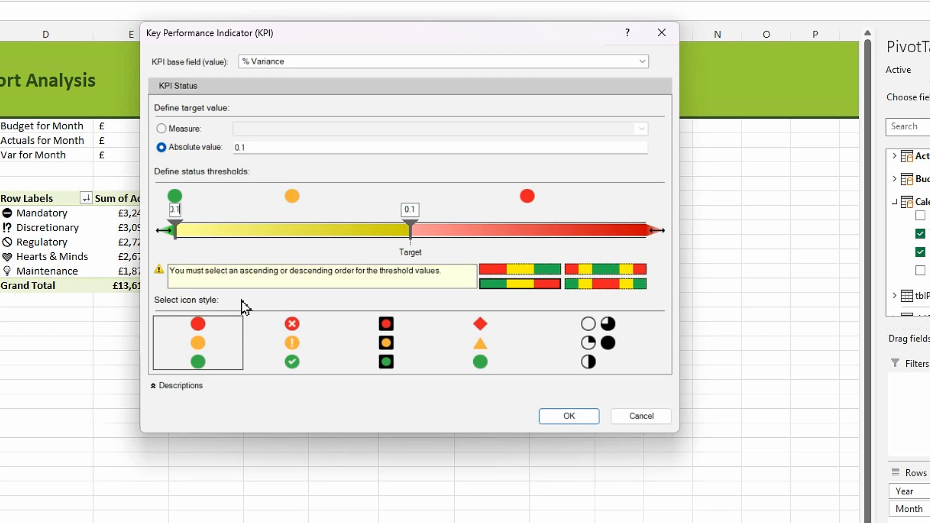
pyautogui.click(175, 212)
pyautogui.click(410, 210)
pyautogui.write('2')
pyautogui.click(267, 247)
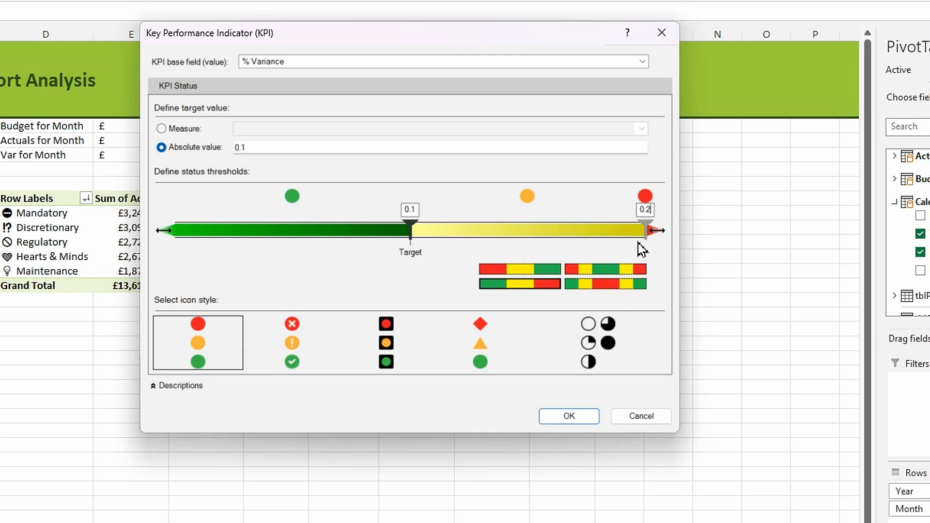
pyautogui.moveTo(633, 238); pyautogui.dragTo(730, 241)
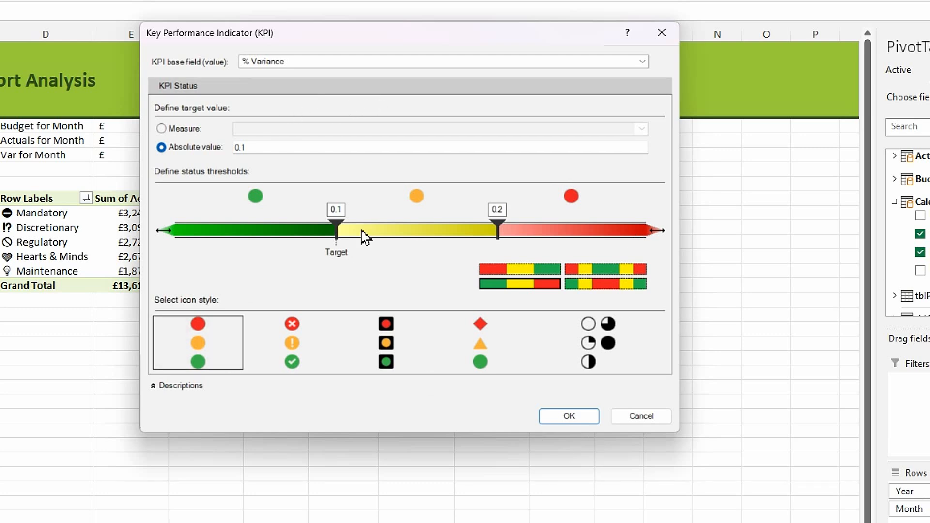
pyautogui.click(569, 416)
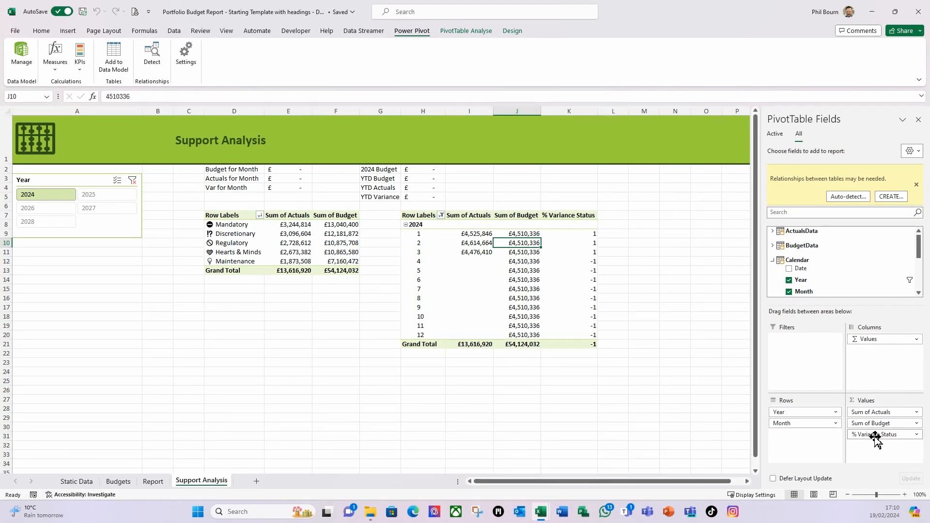
# Remove % Variance Status from the values of the monthly PivotTable on the Support Analysis sheet
pyautogui.moveTo(881, 439); pyautogui.dragTo(869, 274)
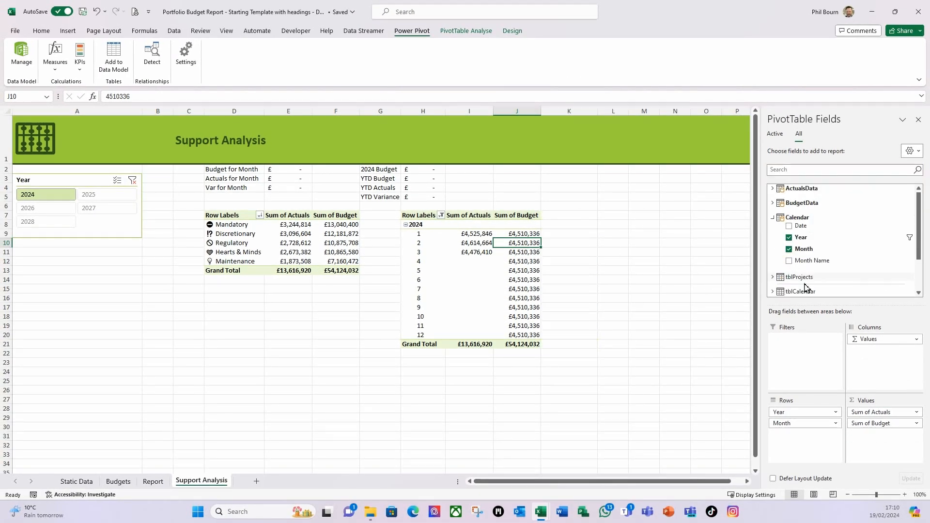
pyautogui.click(339, 362)
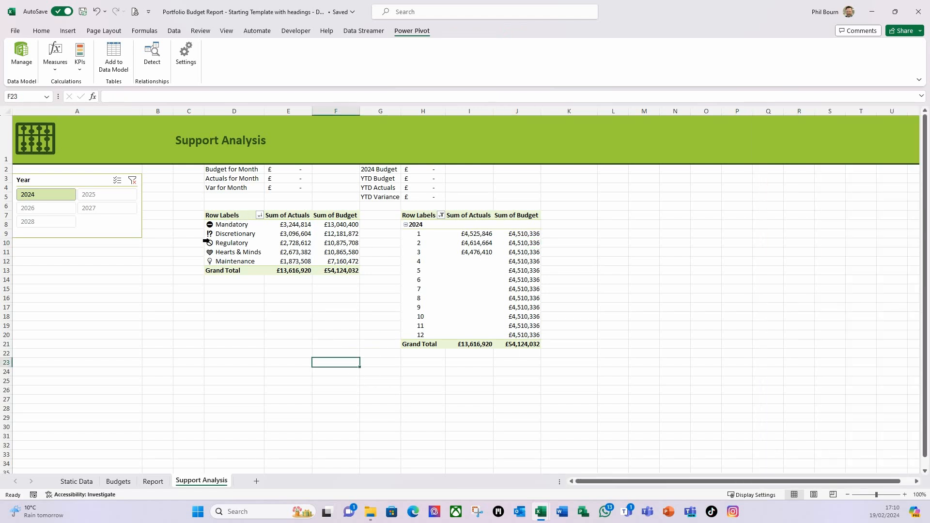
# Check the % Variance measure in the Power Pivot data model and return to the Support Analysis sheet
pyautogui.click(22, 58)
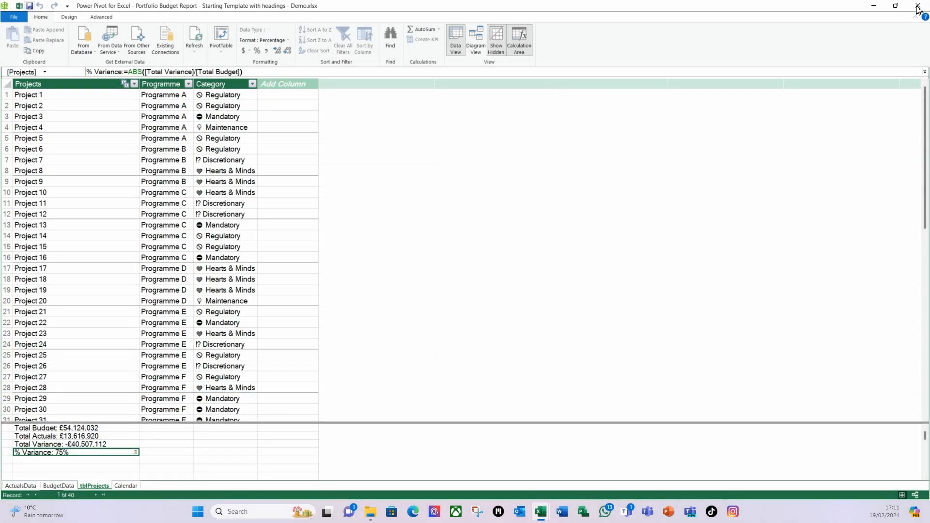
pyautogui.click(922, 7)
pyautogui.click(257, 370)
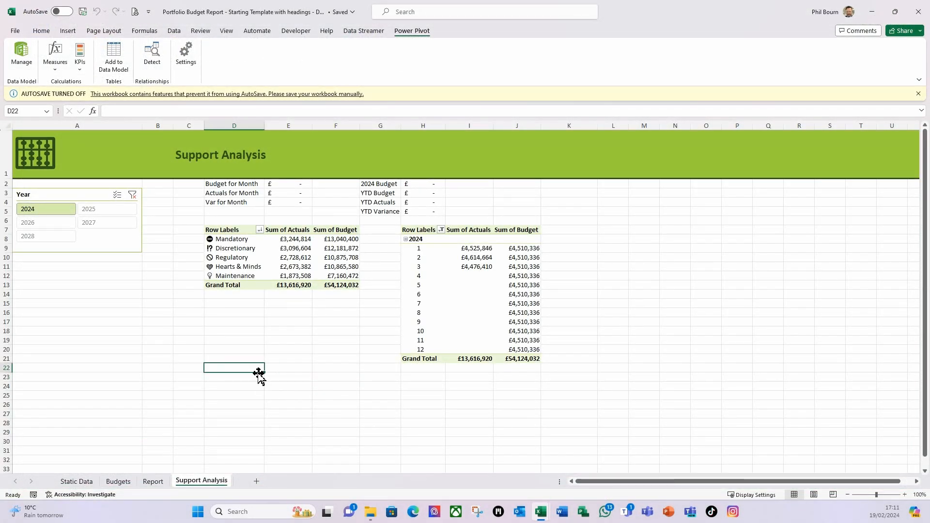
# Copy the category PivotTable from the Support Analysis sheet to cell S3 of the Report sheet
pyautogui.click(221, 234)
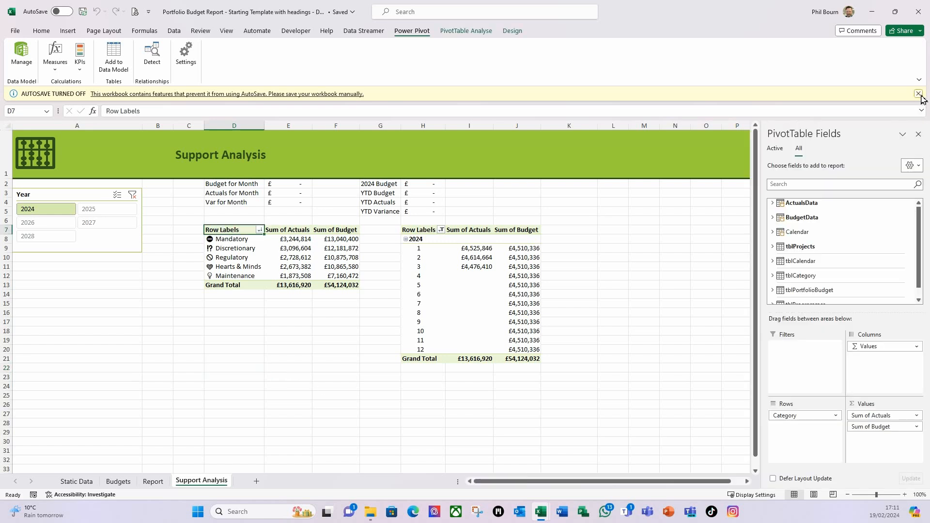
pyautogui.click(918, 94)
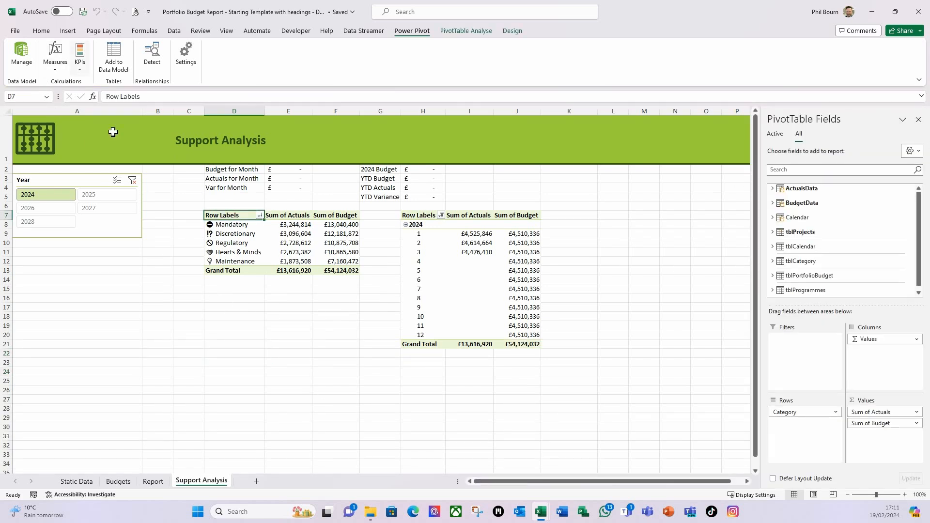
pyautogui.moveTo(222, 217); pyautogui.dragTo(346, 270)
pyautogui.hotkey('ctrl', 'c')
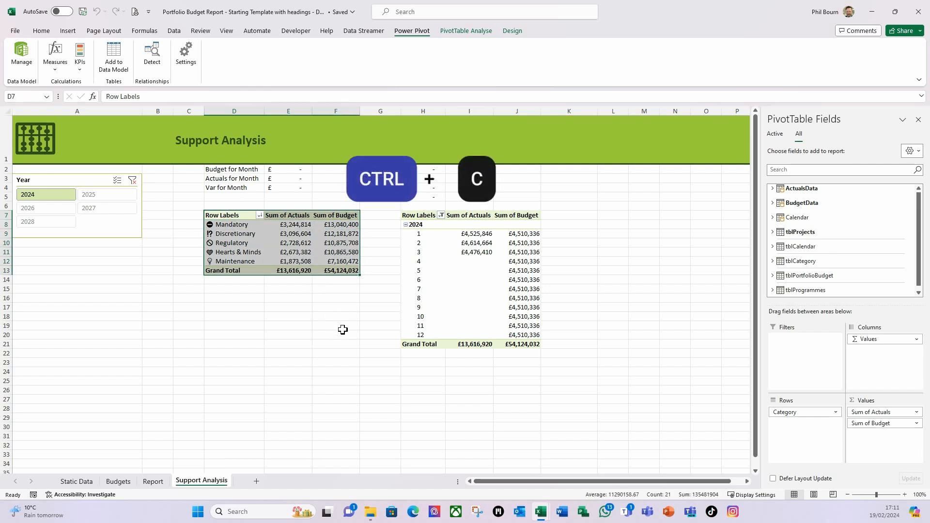
pyautogui.click(154, 481)
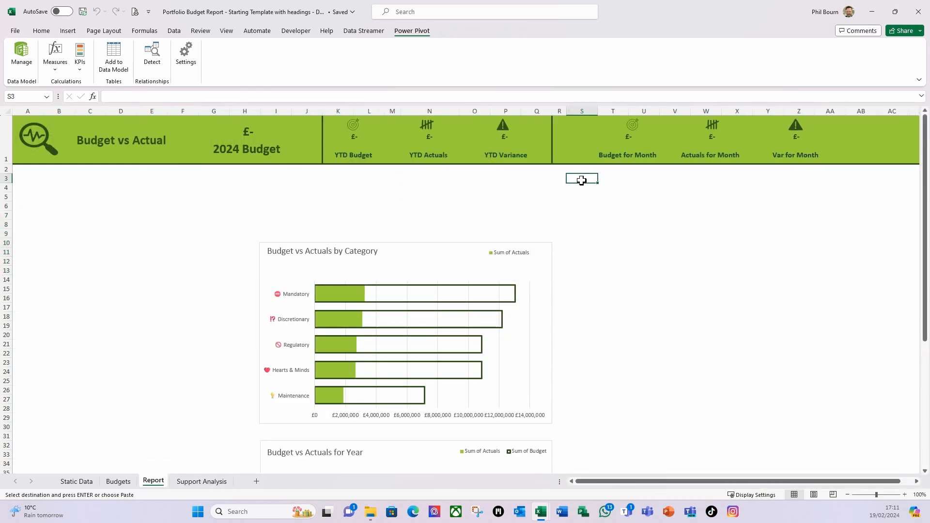
pyautogui.hotkey('ctrl', 'v')
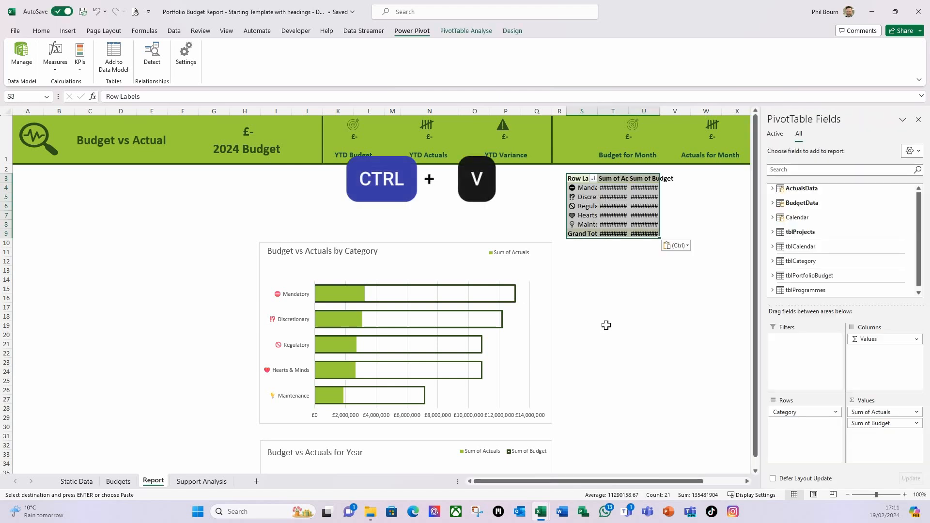
# Fit the widths of columns S, T and U to the pasted PivotTable and hide the field list
pyautogui.doubleClick(598, 111)
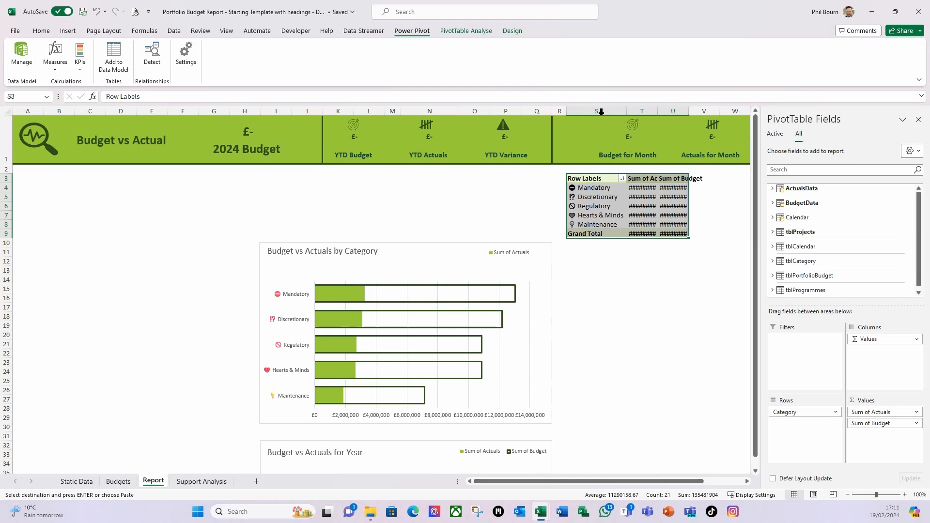
pyautogui.doubleClick(658, 111)
pyautogui.click(918, 120)
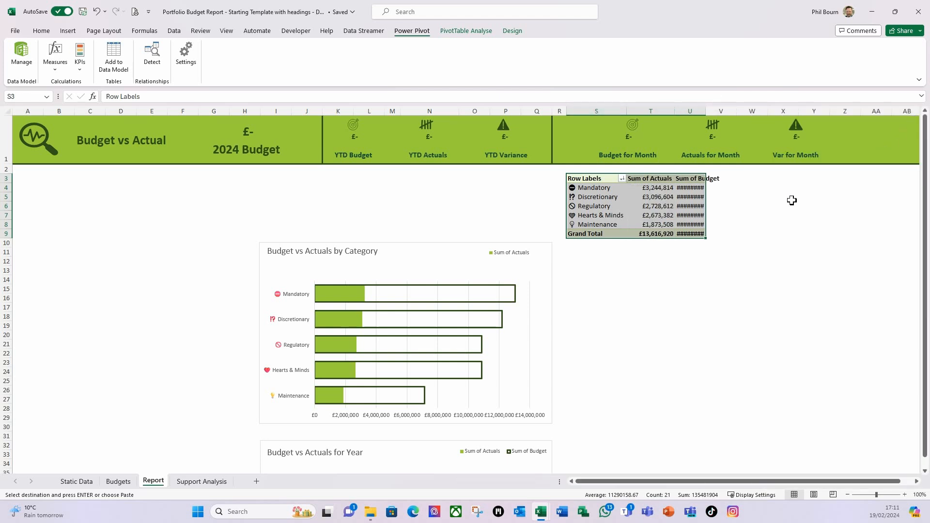
pyautogui.moveTo(705, 111); pyautogui.dragTo(708, 113)
pyautogui.doubleClick(709, 113)
pyautogui.click(711, 310)
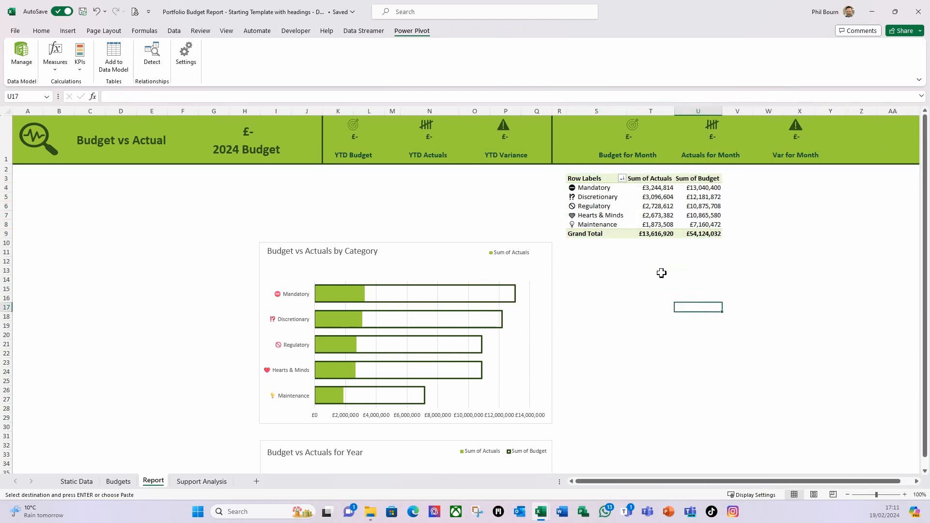
# Show the field list of the pasted PivotTable and add Programme from tblProjects to its rows beneath Category
pyautogui.click(606, 217)
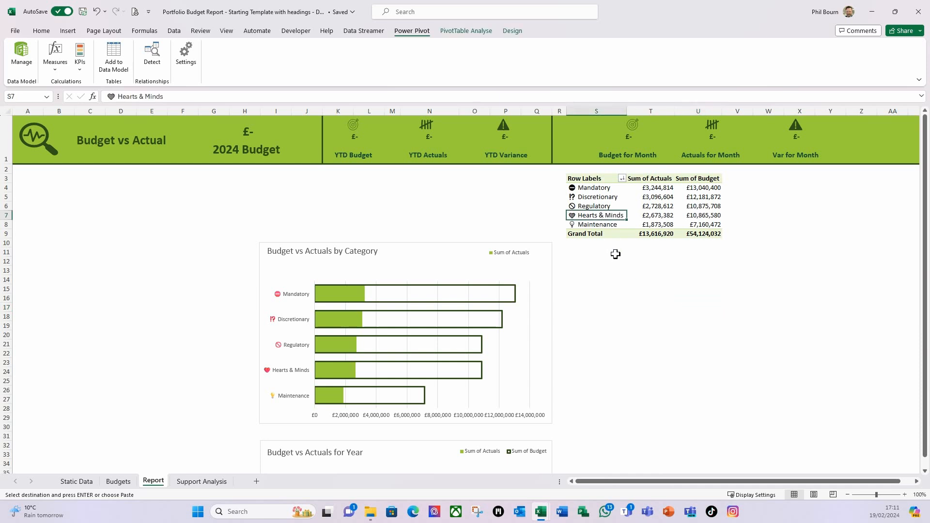
pyautogui.click(589, 179)
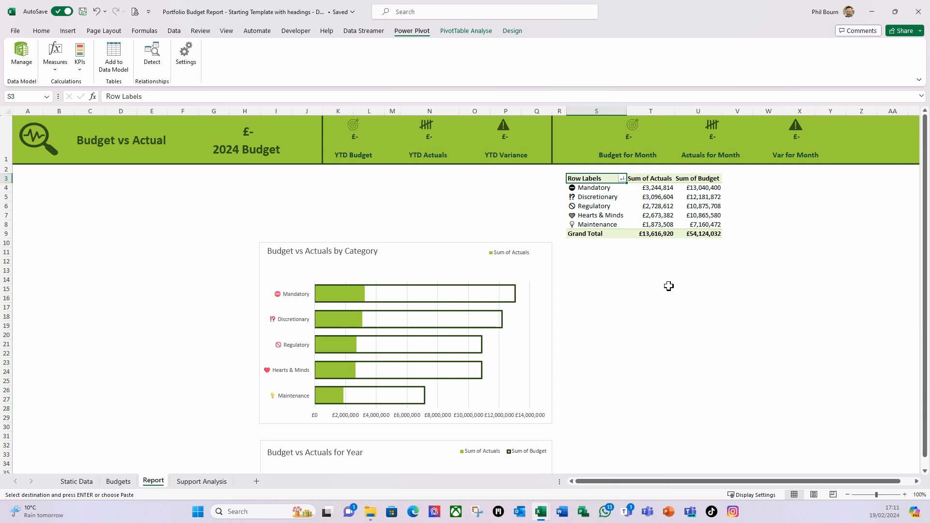
pyautogui.click(451, 32)
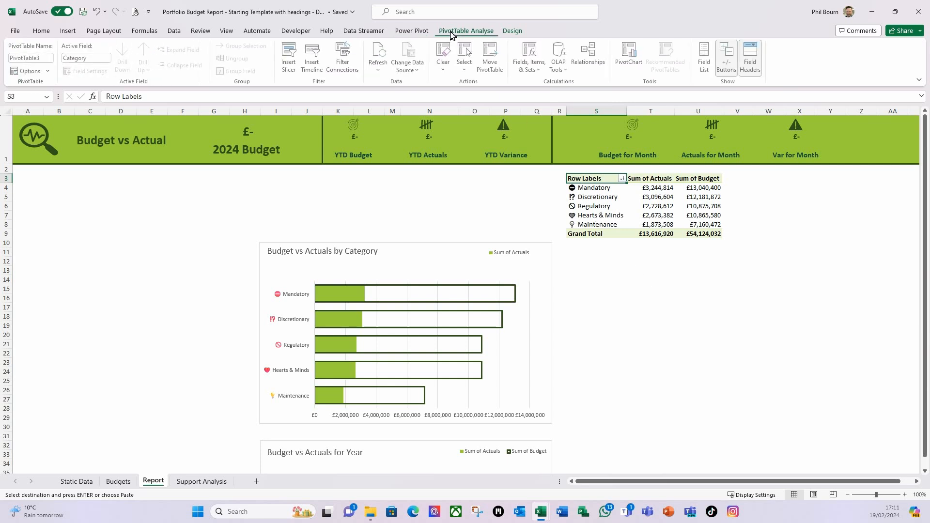
pyautogui.click(705, 61)
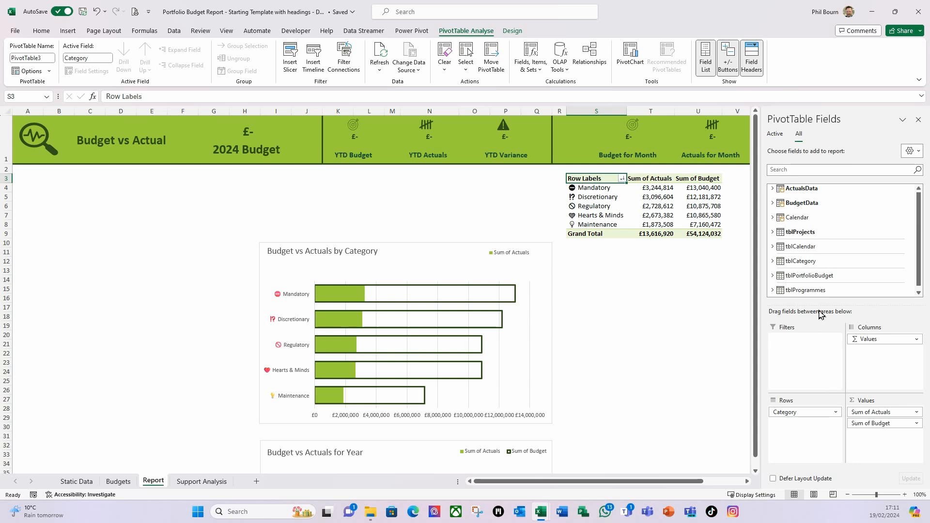
pyautogui.click(772, 233)
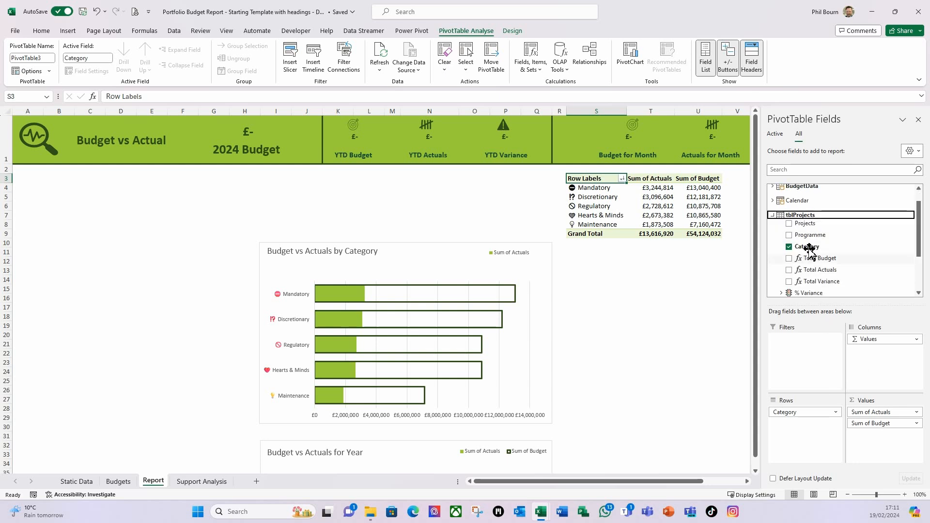
pyautogui.moveTo(810, 245); pyautogui.dragTo(801, 432)
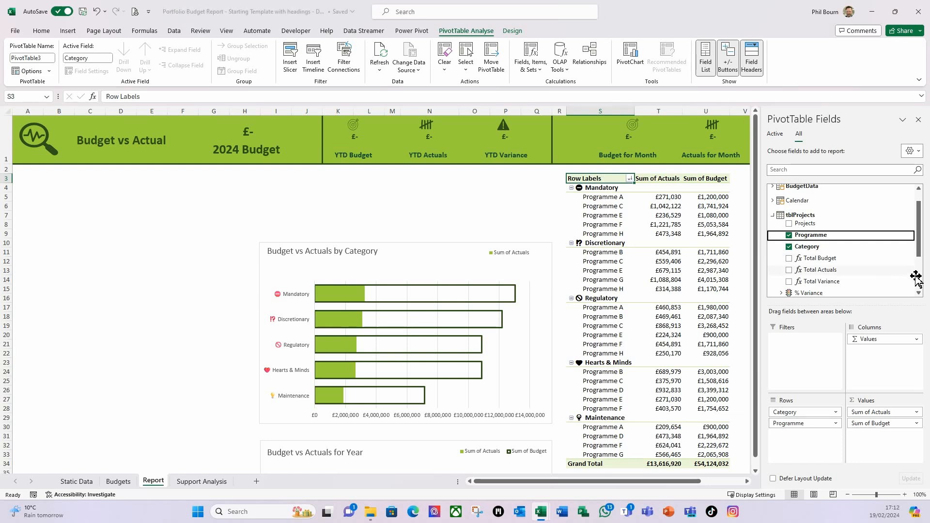
# Add the Total Variance measure from tblProjects to the PivotTable values beneath Sum of Budget and dismiss the table relationships notice
pyautogui.scroll(-1, 870, 278)
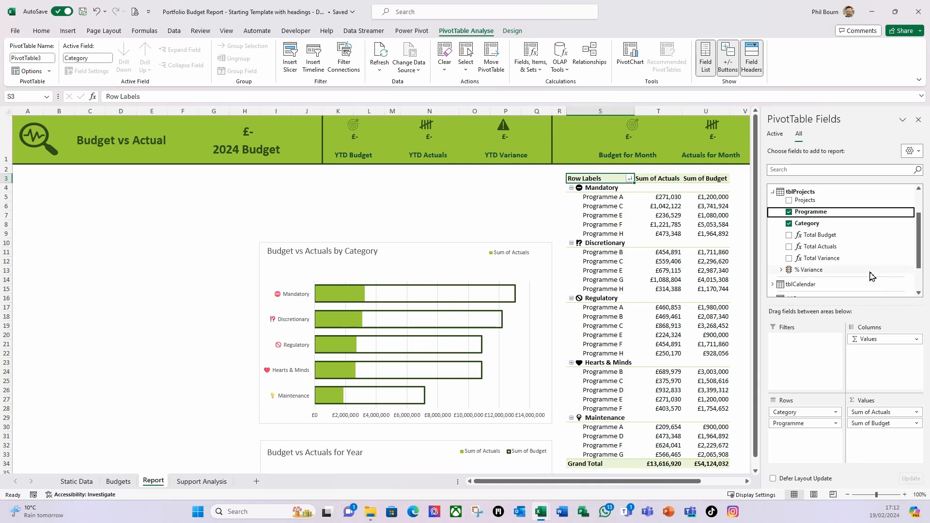
pyautogui.click(781, 271)
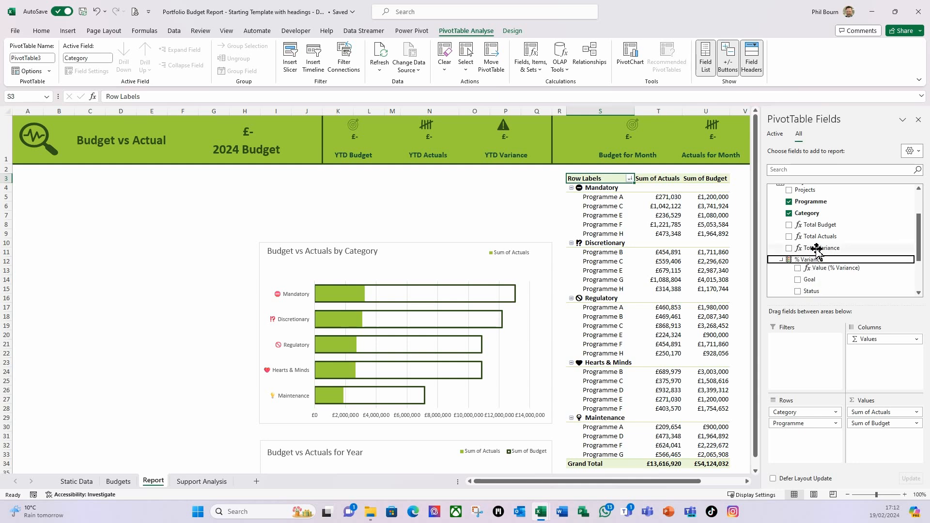
pyautogui.moveTo(818, 251); pyautogui.dragTo(873, 439)
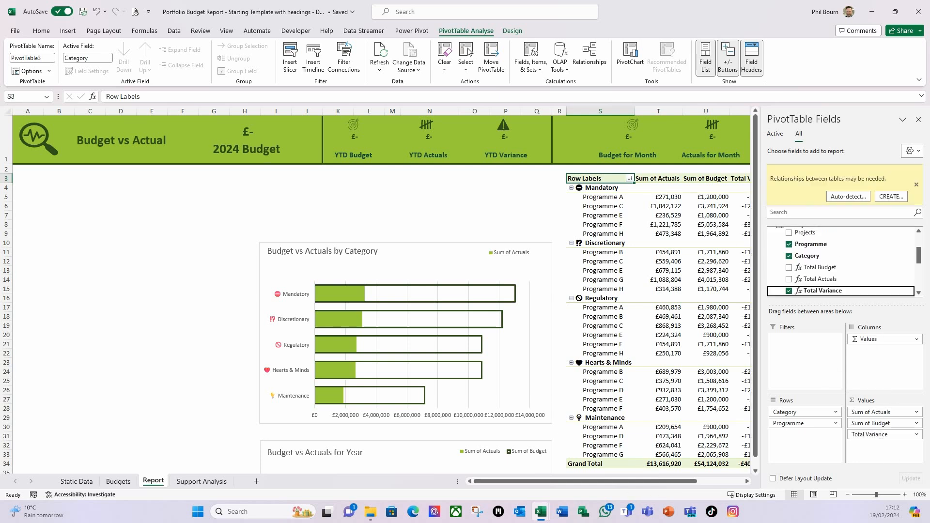
pyautogui.click(915, 185)
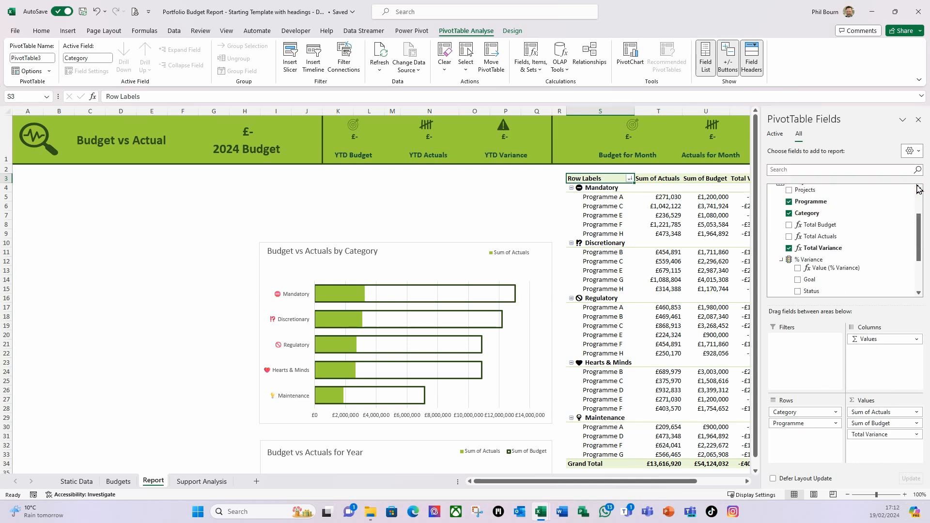
# Add the Value and Status of the % Variance KPI to the PivotTable values beneath Total Variance and hide the field list
pyautogui.click(747, 481)
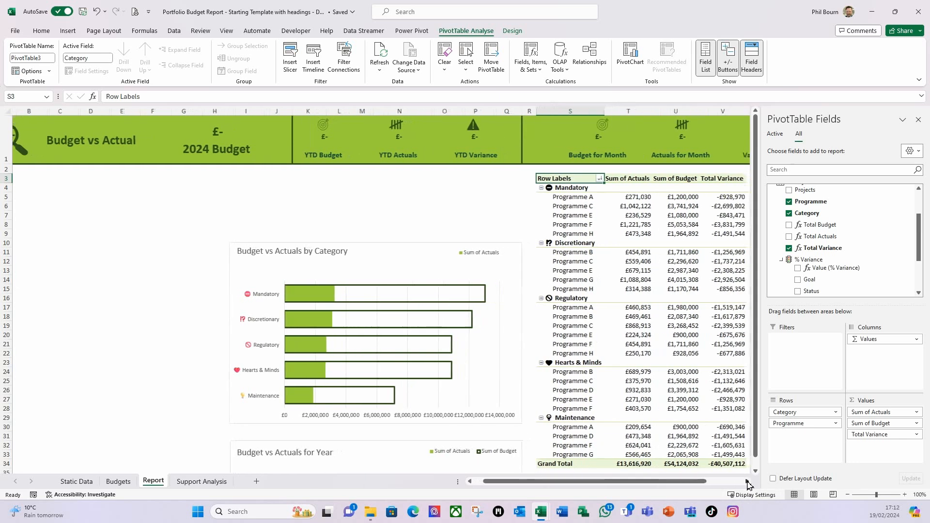
pyautogui.click(747, 481)
pyautogui.click(747, 481)
pyautogui.click(747, 481)
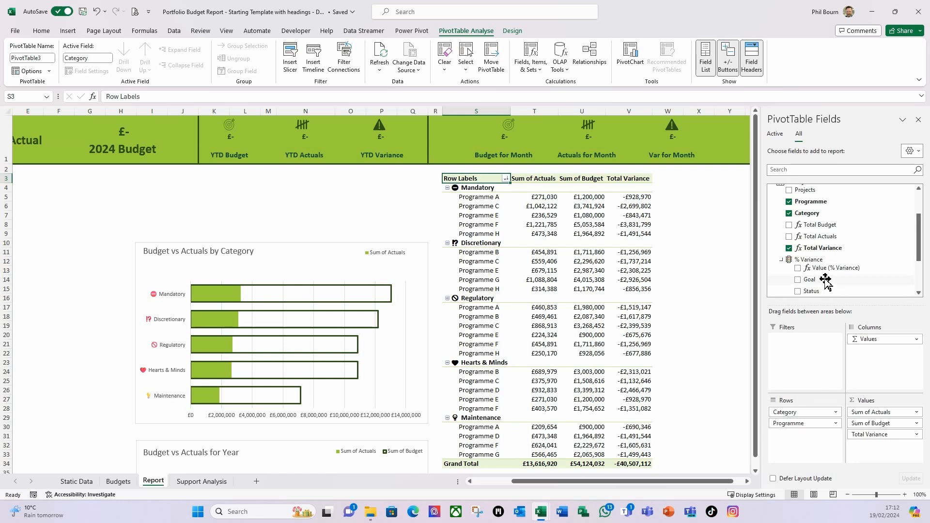
pyautogui.moveTo(818, 272); pyautogui.dragTo(874, 458)
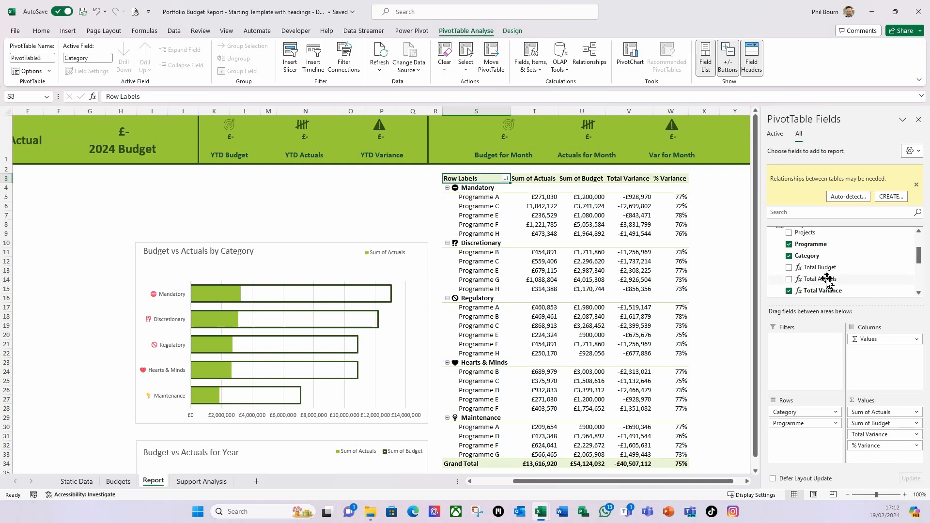
pyautogui.scroll(-2, 881, 282)
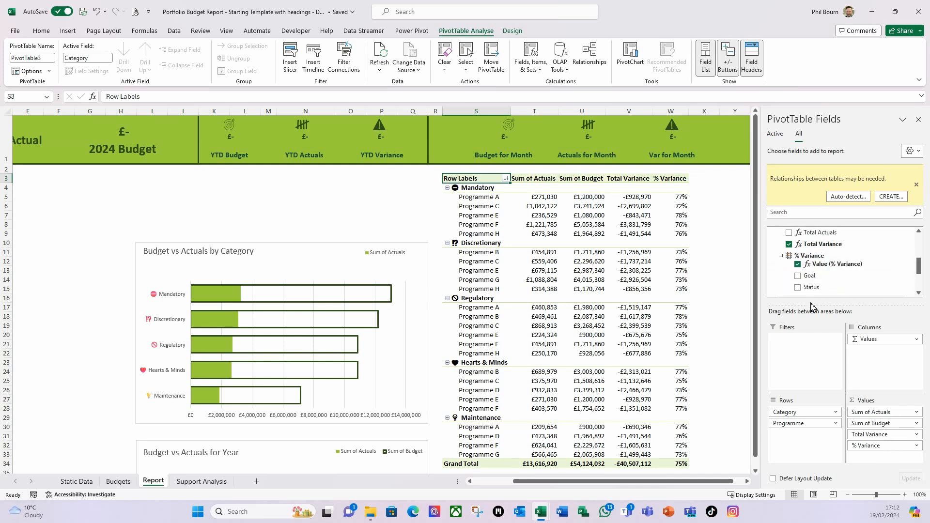
pyautogui.moveTo(815, 289); pyautogui.dragTo(892, 460)
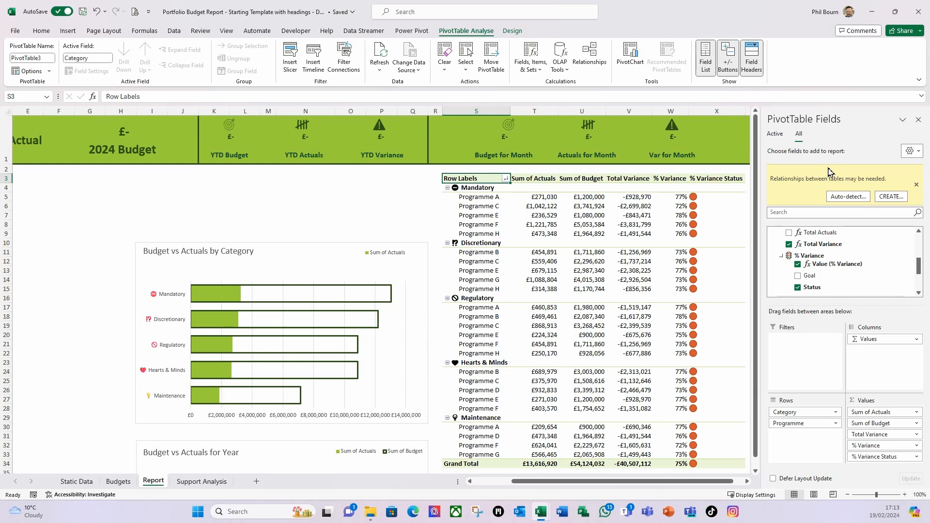
pyautogui.click(918, 120)
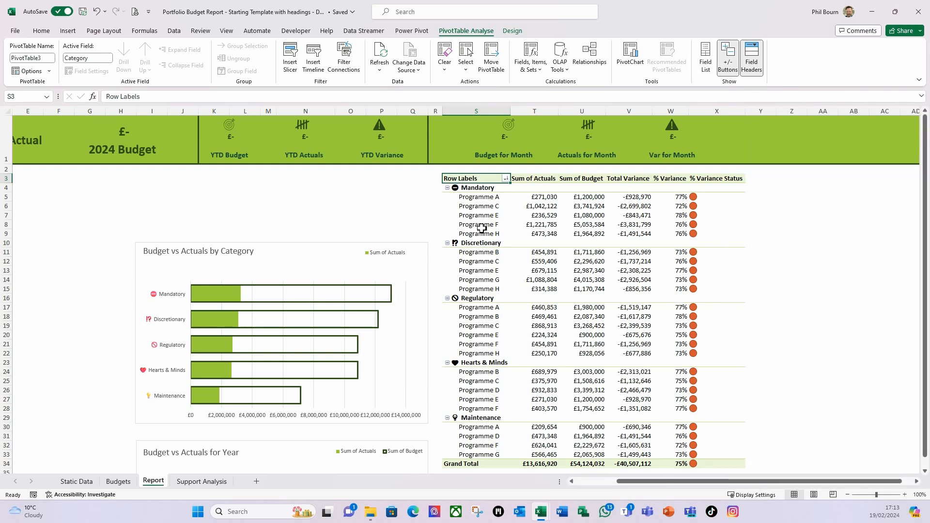
# Rename the PivotTable's Row Labels header in cell S3 as "Budget vs Actuals"
pyautogui.click(472, 205)
pyautogui.click(460, 180)
pyautogui.write('Budge')
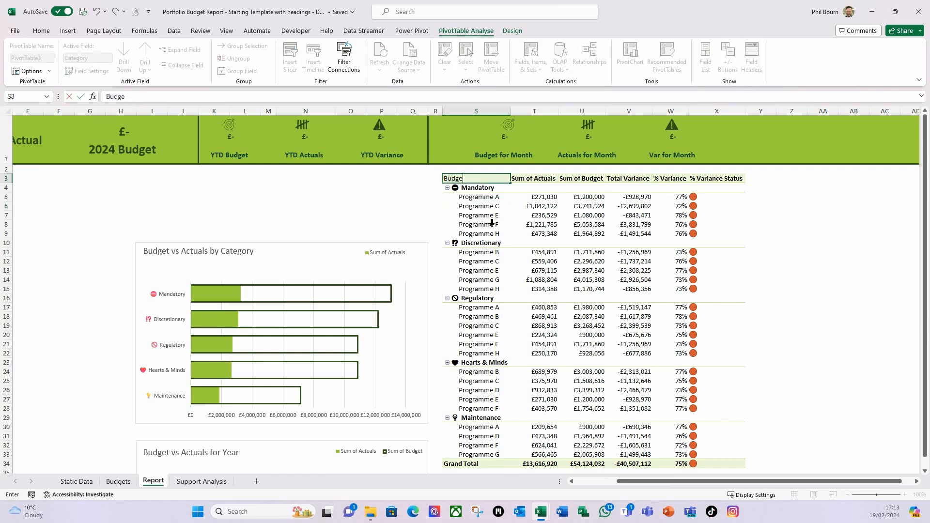
pyautogui.write('t vs Actu')
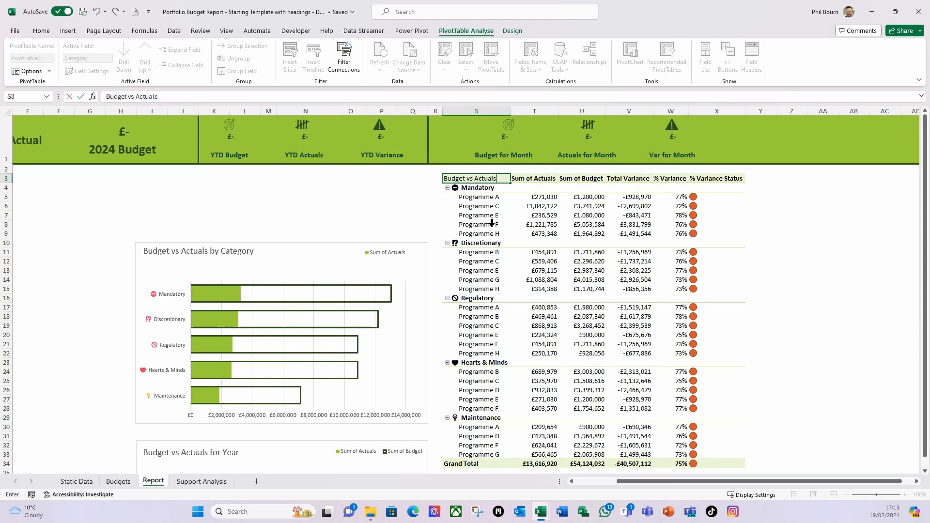
pyautogui.write('als')
pyautogui.press('Tab')
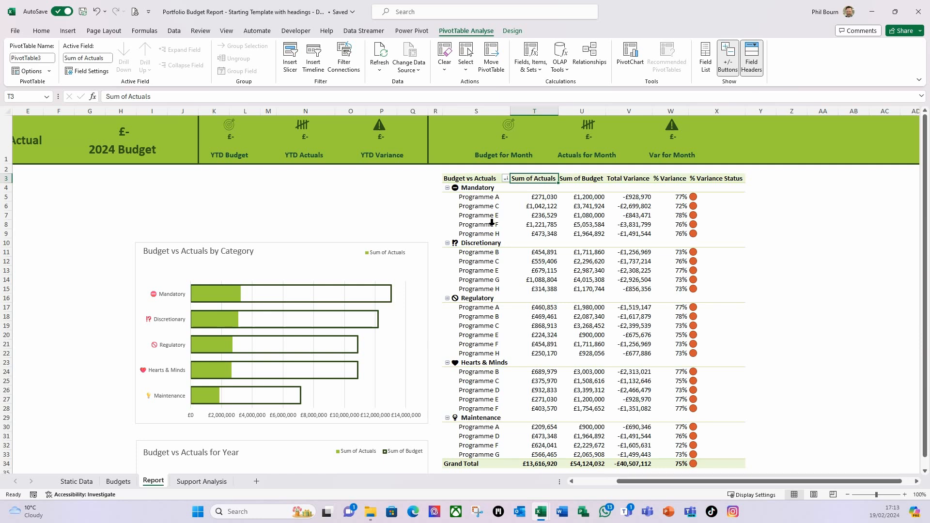
# Rename the Sum of Actuals header as "Prog Actuals" and the Sum of Budget header as "Prog Budget"
pyautogui.write('Prog')
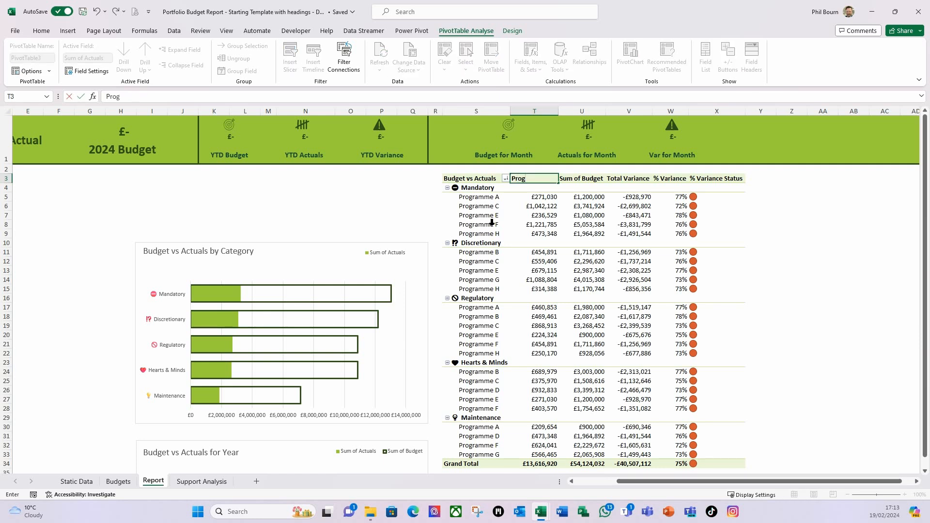
pyautogui.write(' Actuals')
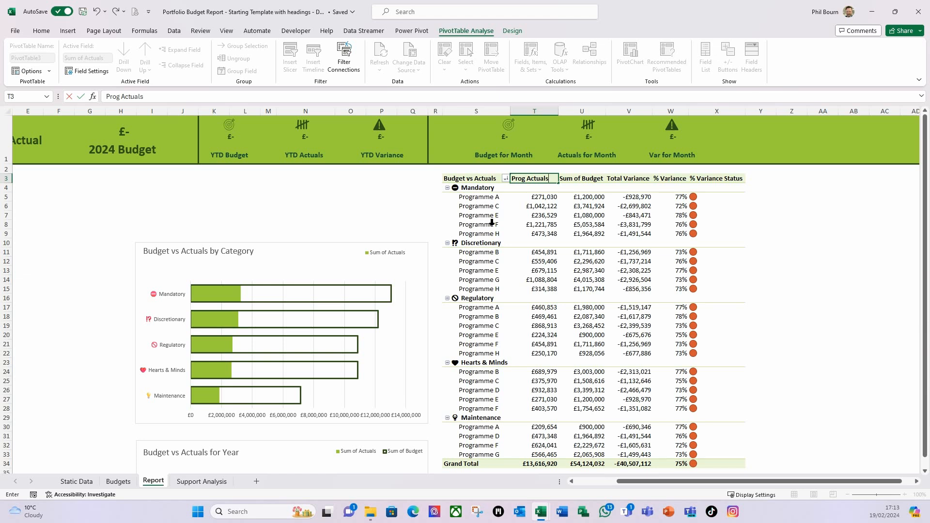
pyautogui.press('Tab')
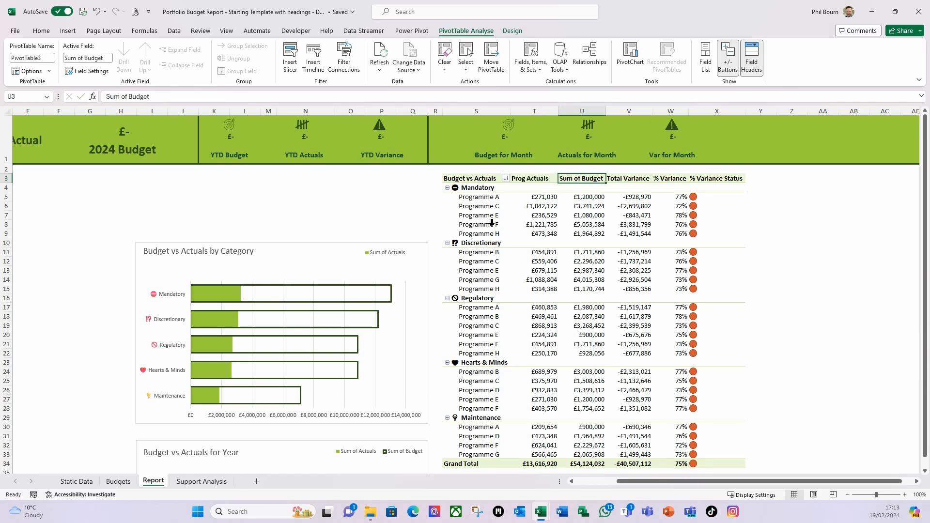
pyautogui.write('Prog')
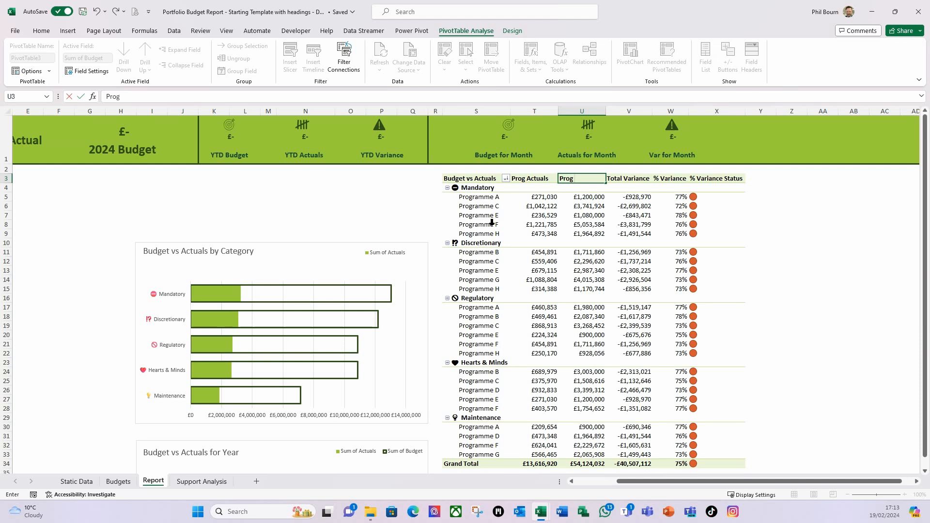
pyautogui.write(' Budget')
pyautogui.press('Tab')
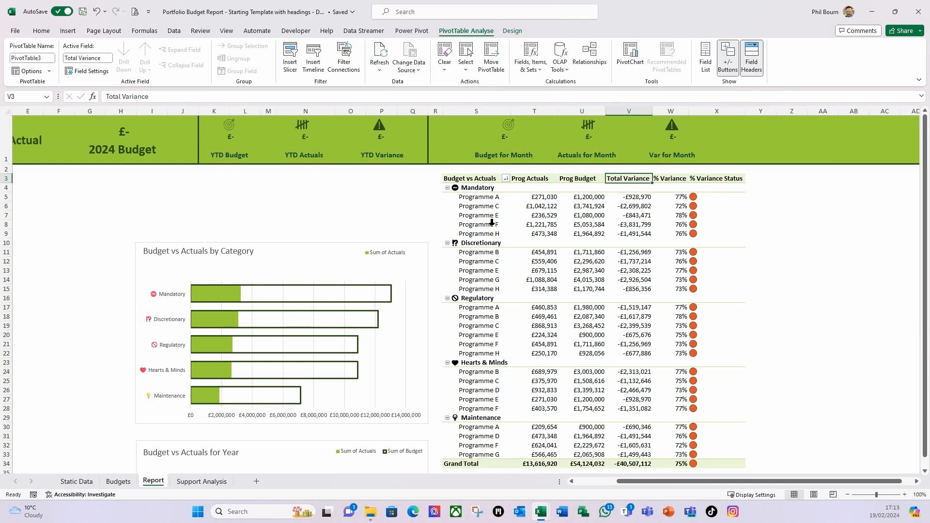
# Rename the Total Variance header as "Prog Variance" and the % Variance Status header as "VAR KPI"
pyautogui.write('Prog')
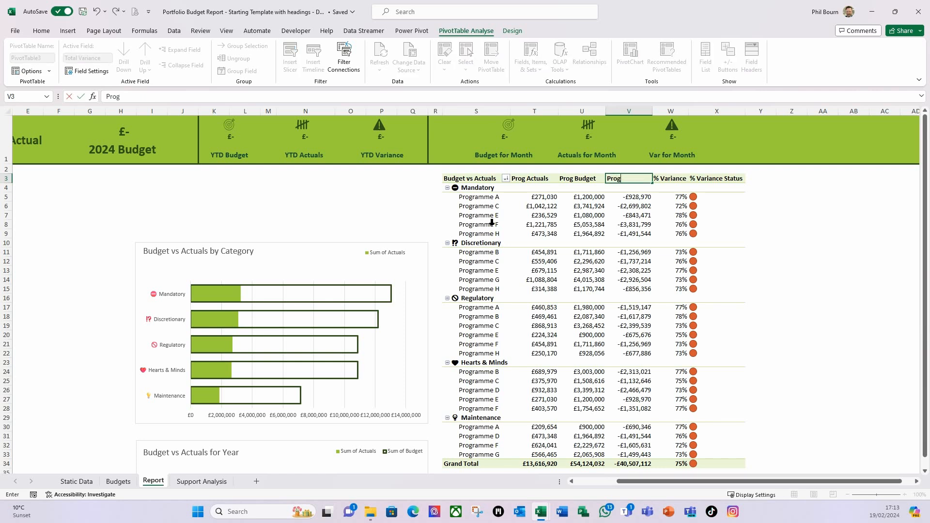
pyautogui.write(' Variance')
pyautogui.press('Tab')
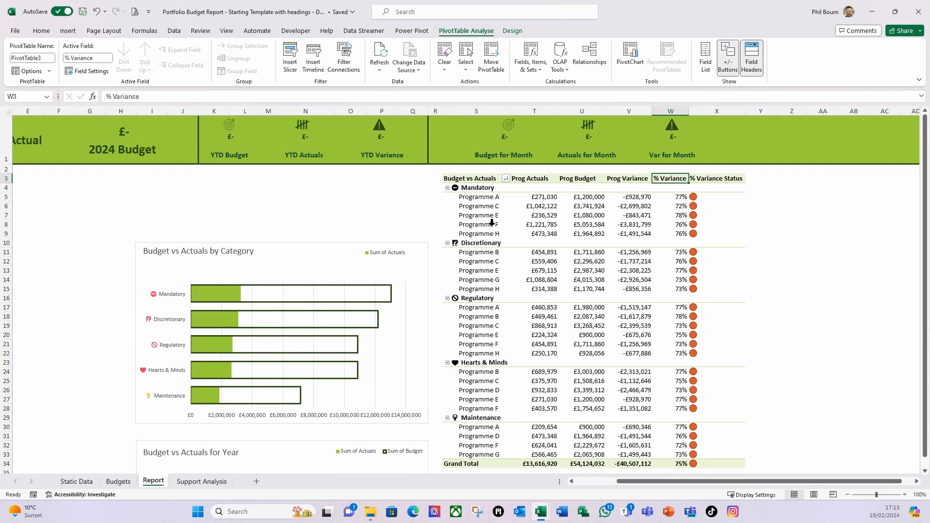
pyautogui.click(717, 180)
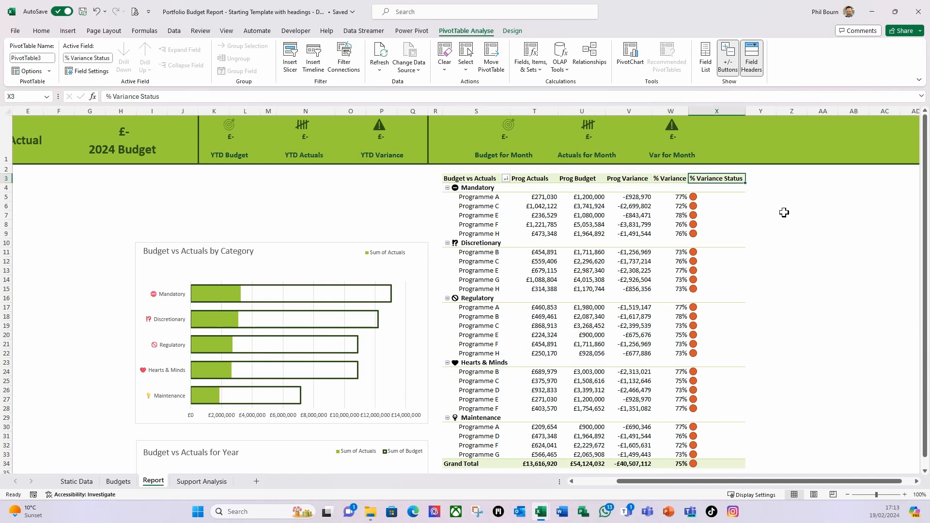
pyautogui.write('VAR KPI')
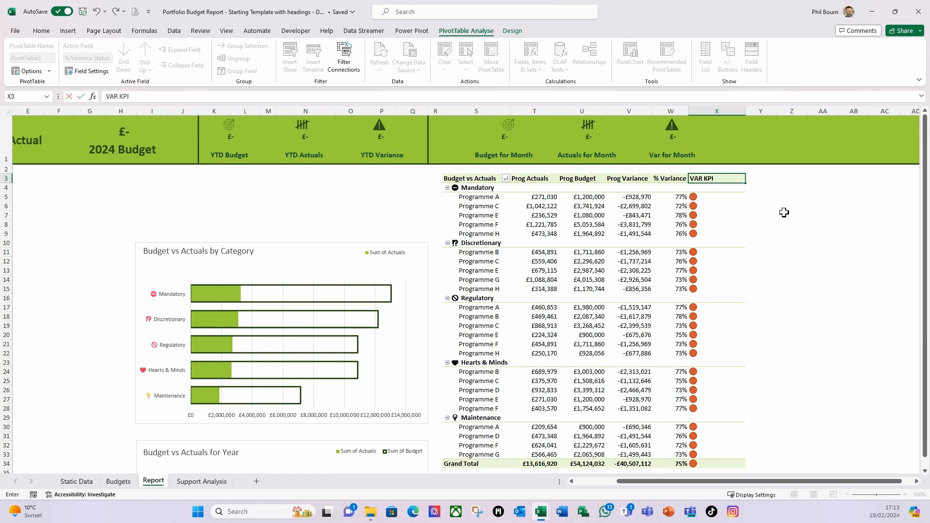
pyautogui.press('Return')
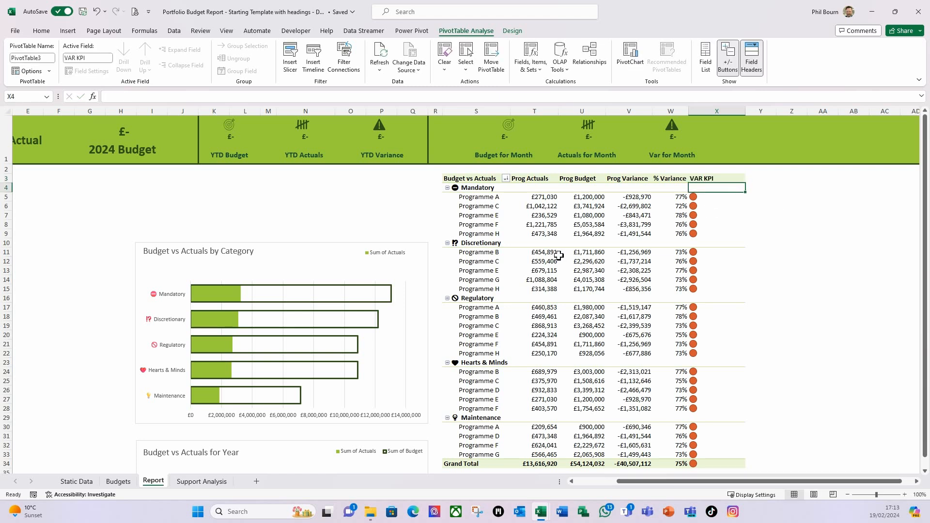
# Show the field list, move Prog Budget ahead of Prog Actuals in the PivotTable values, and hide the list again
pyautogui.click(474, 179)
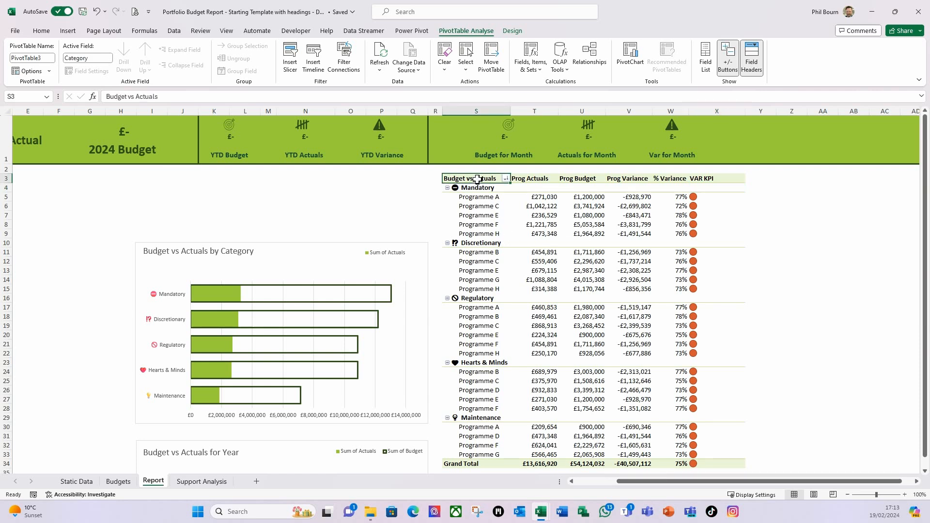
pyautogui.click(705, 63)
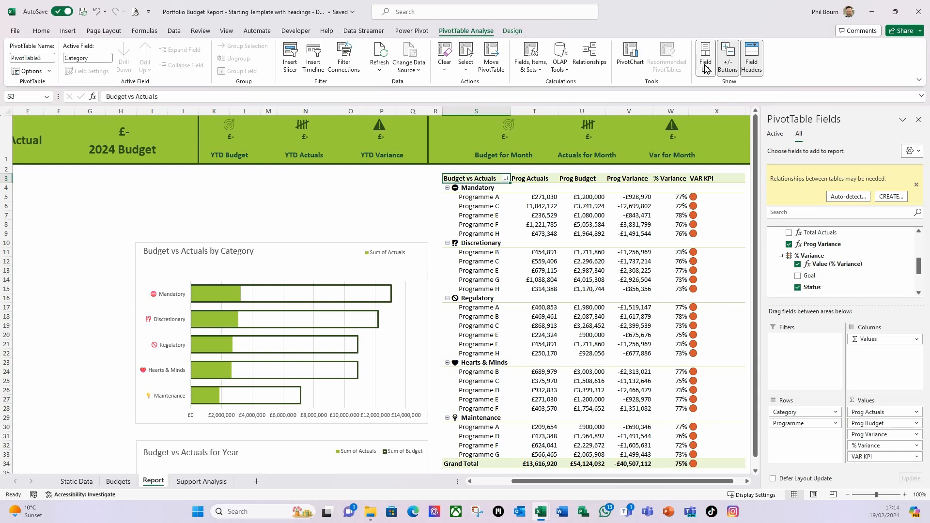
pyautogui.moveTo(877, 427); pyautogui.dragTo(868, 410)
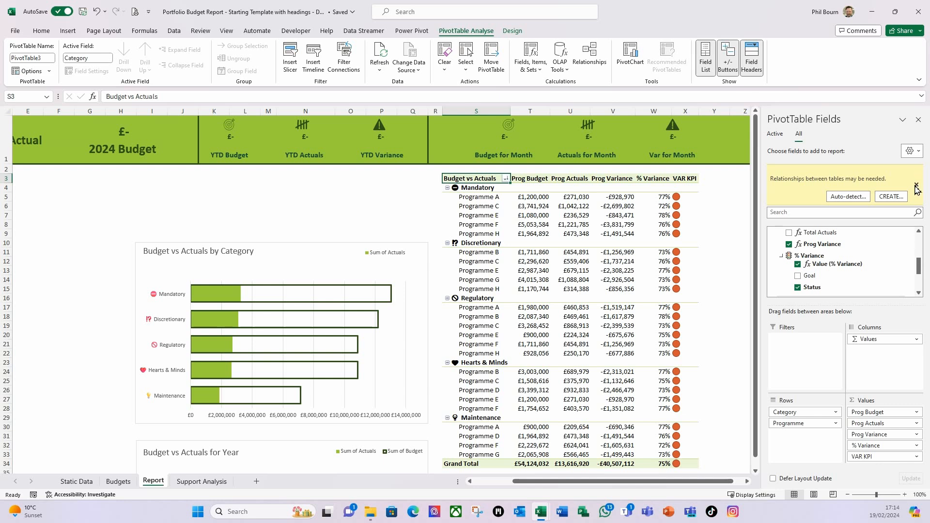
pyautogui.click(917, 119)
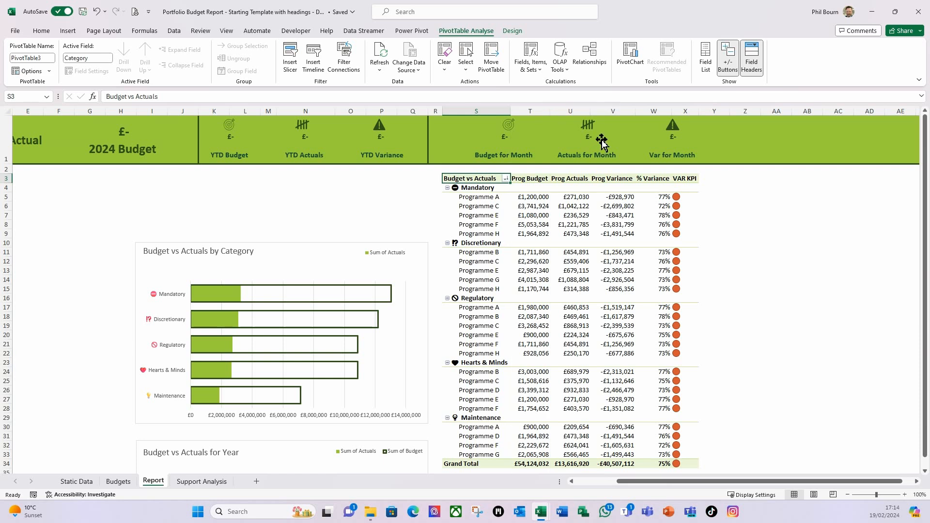
pyautogui.click(591, 111)
pyautogui.click(699, 111)
# Insert a blank line after each PivotTable item and show all subtotals at the bottom of their groups
pyautogui.click(511, 32)
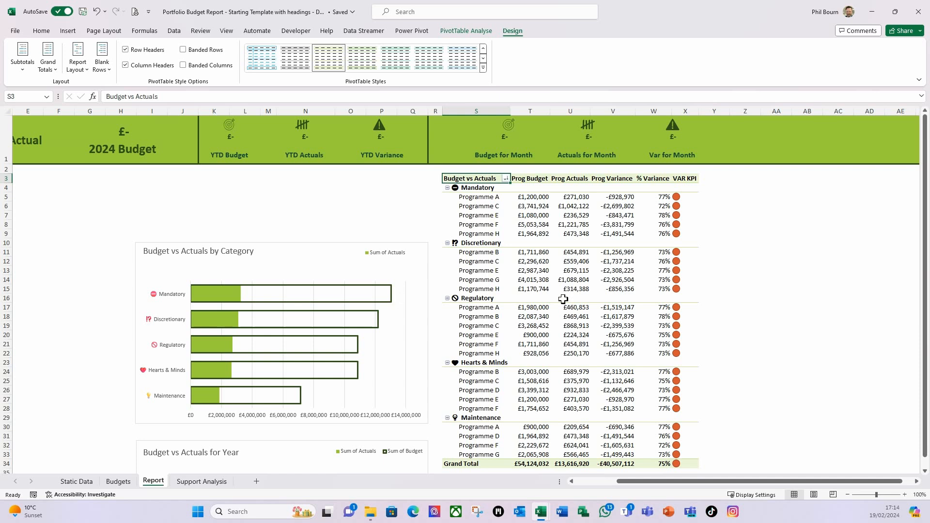
pyautogui.click(109, 77)
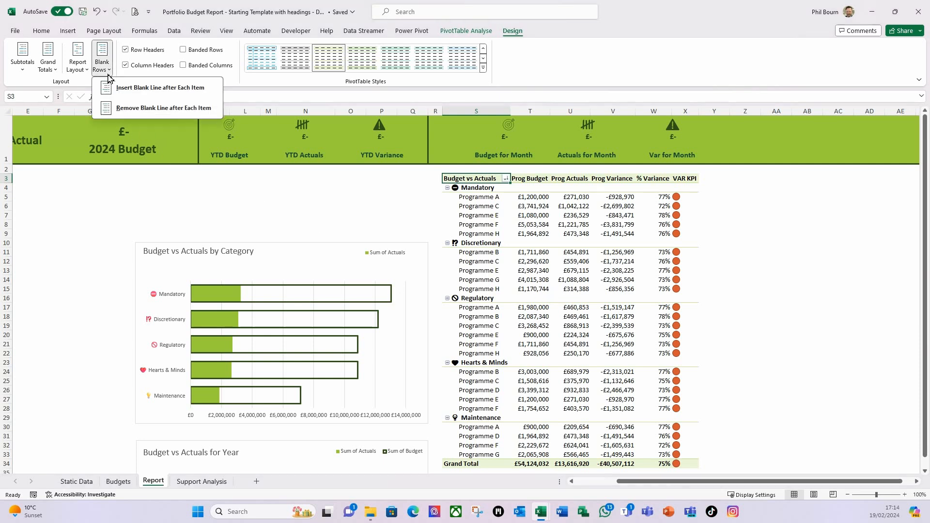
pyautogui.click(119, 90)
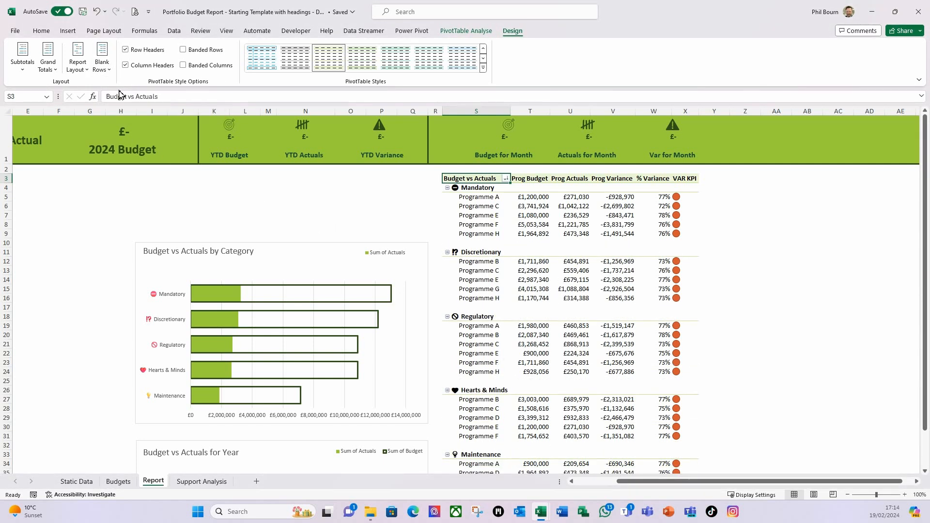
pyautogui.click(23, 70)
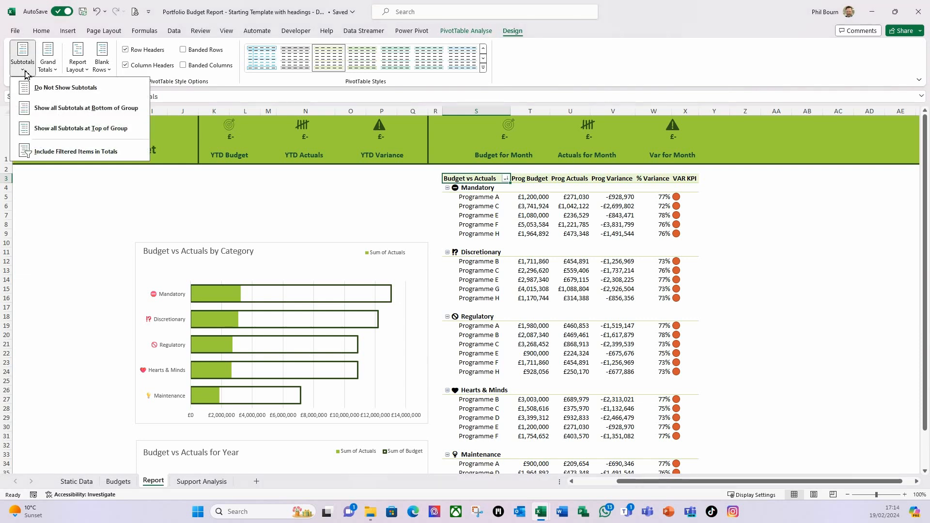
pyautogui.click(57, 110)
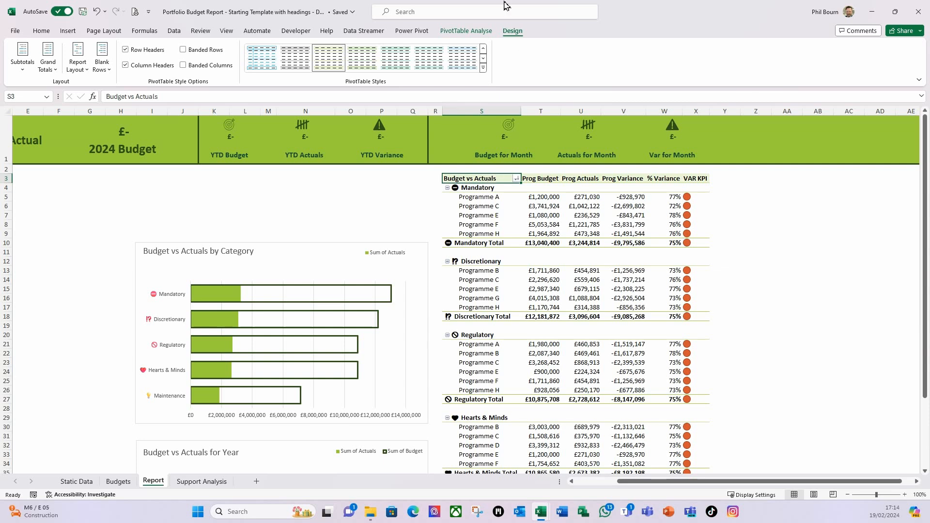
# Hide the expand and collapse buttons of the Budget vs Actuals PivotTable and select the Mandatory group's Programme F label
pyautogui.click(455, 31)
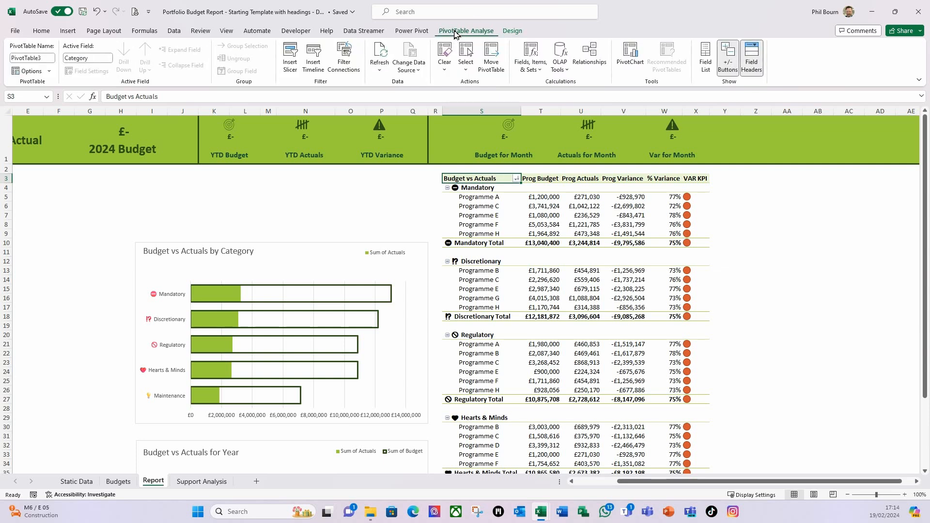
pyautogui.click(732, 71)
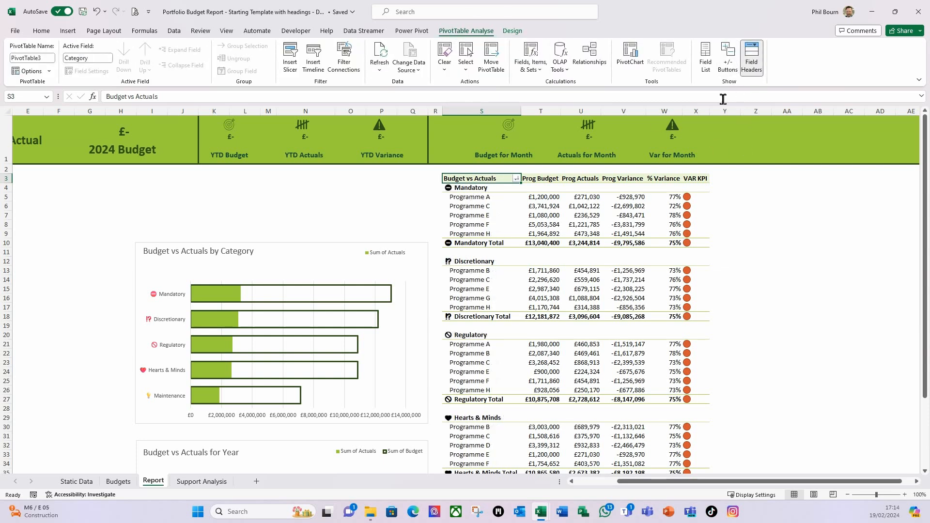
pyautogui.click(478, 226)
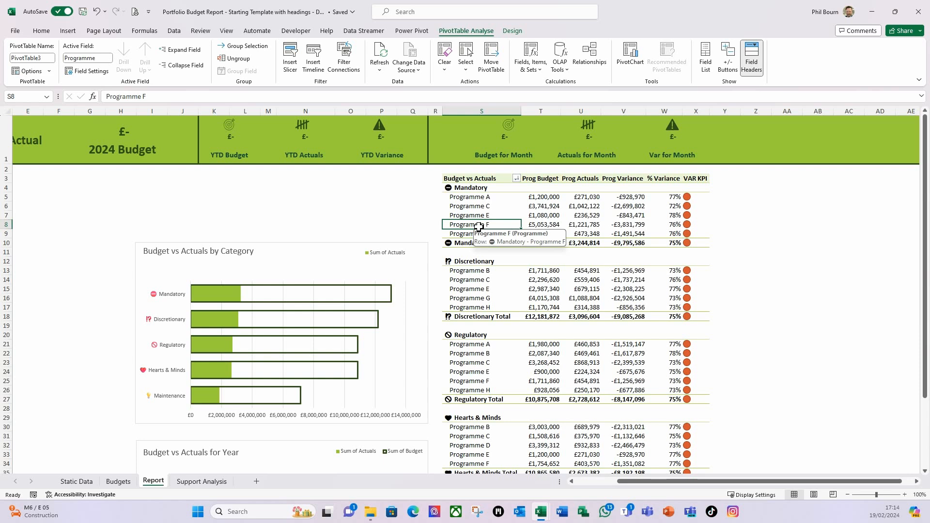
# Insert a timeline for the Budget vs Actuals PivotTable based on the Calendar table's Date field
pyautogui.click(473, 207)
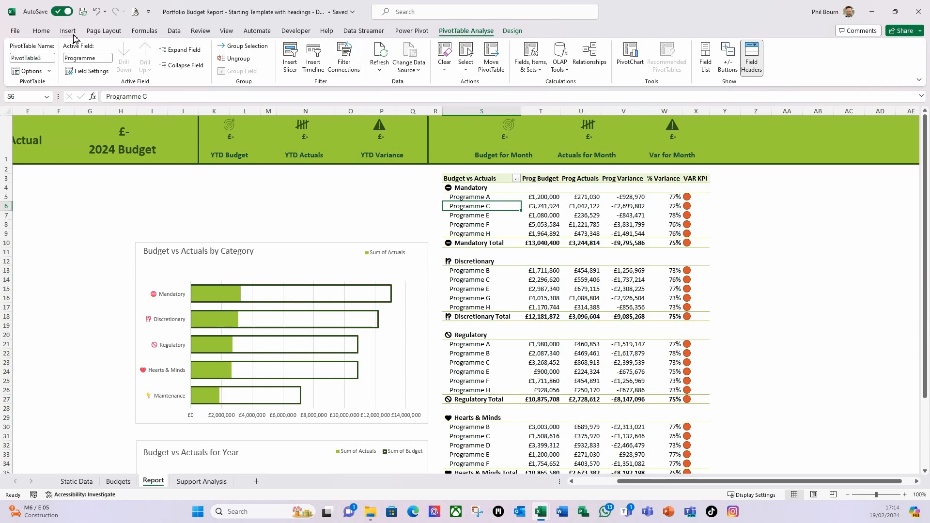
pyautogui.click(314, 63)
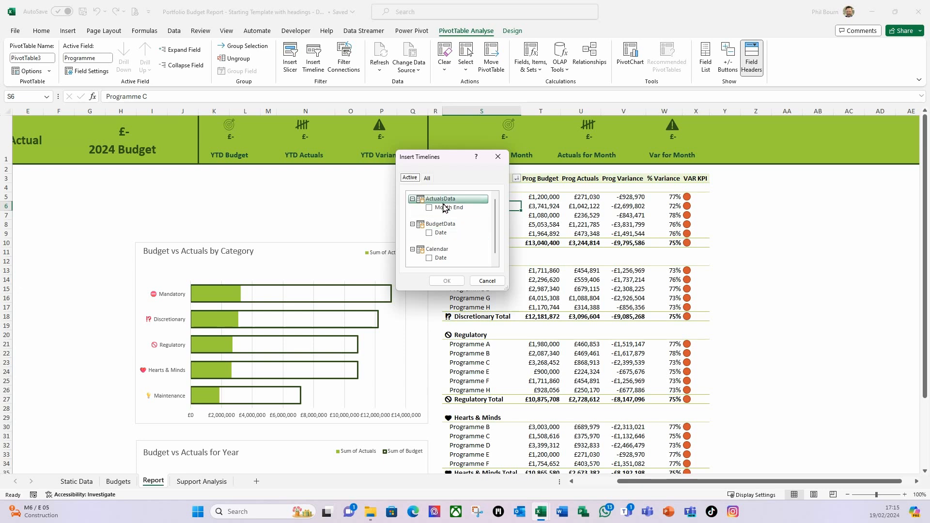
pyautogui.scroll(-1, 431, 213)
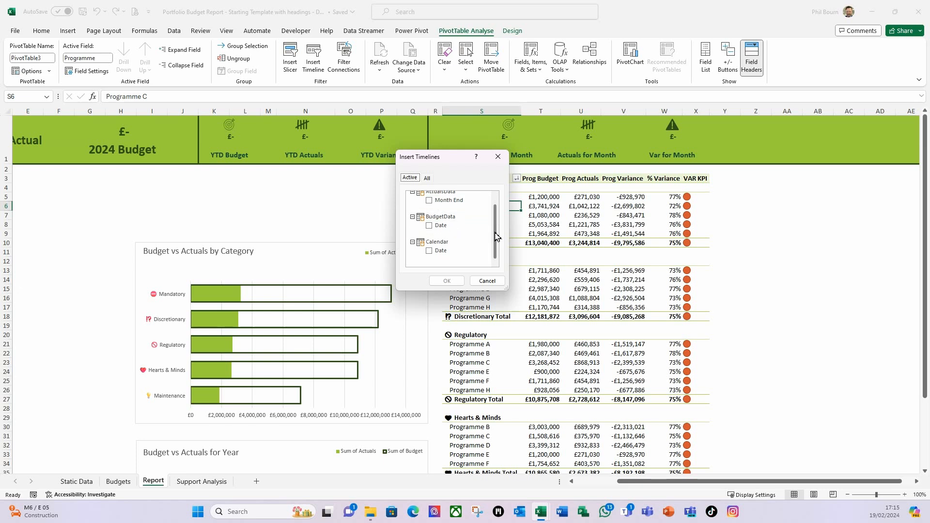
pyautogui.click(429, 252)
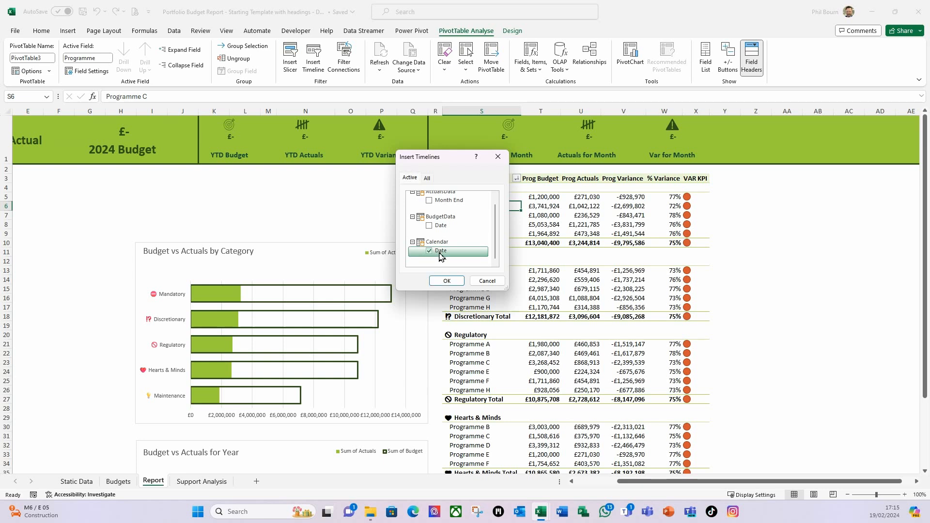
pyautogui.click(446, 282)
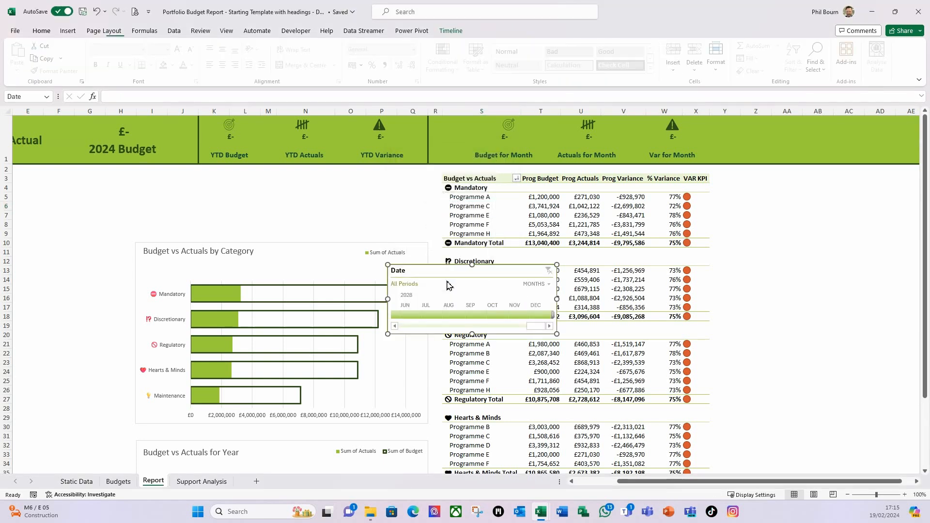
# Fit the Date timeline above the category chart at the chart's full width and filter it to January 2024
pyautogui.moveTo(419, 267); pyautogui.dragTo(315, 175)
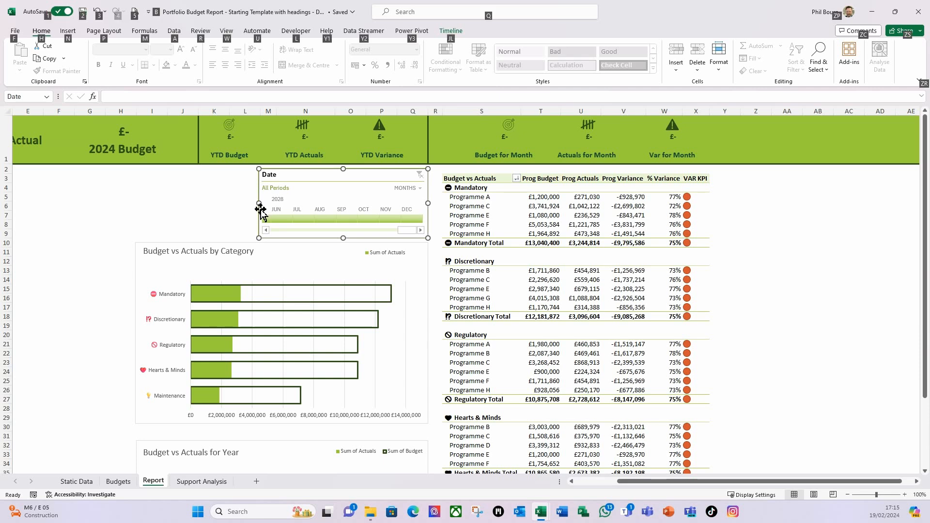
pyautogui.moveTo(259, 203); pyautogui.dragTo(145, 202)
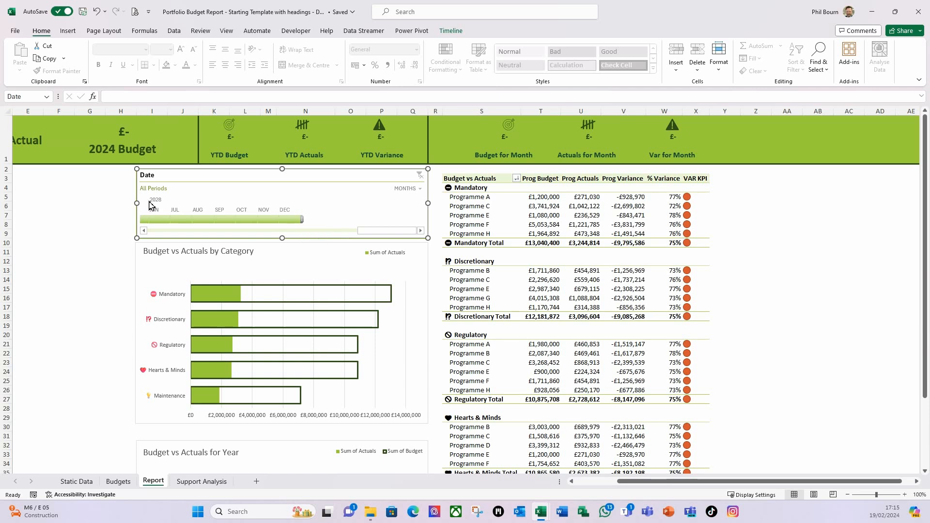
pyautogui.moveTo(371, 230); pyautogui.dragTo(171, 227)
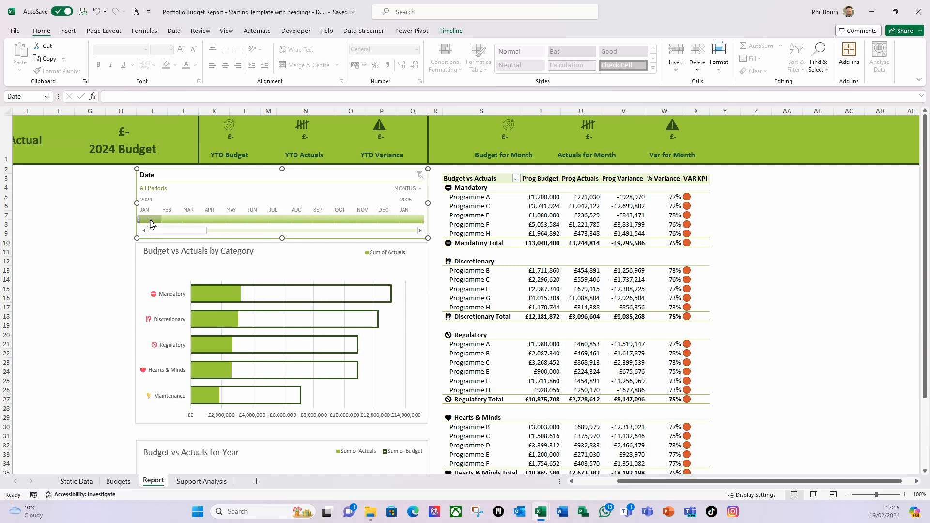
pyautogui.click(151, 220)
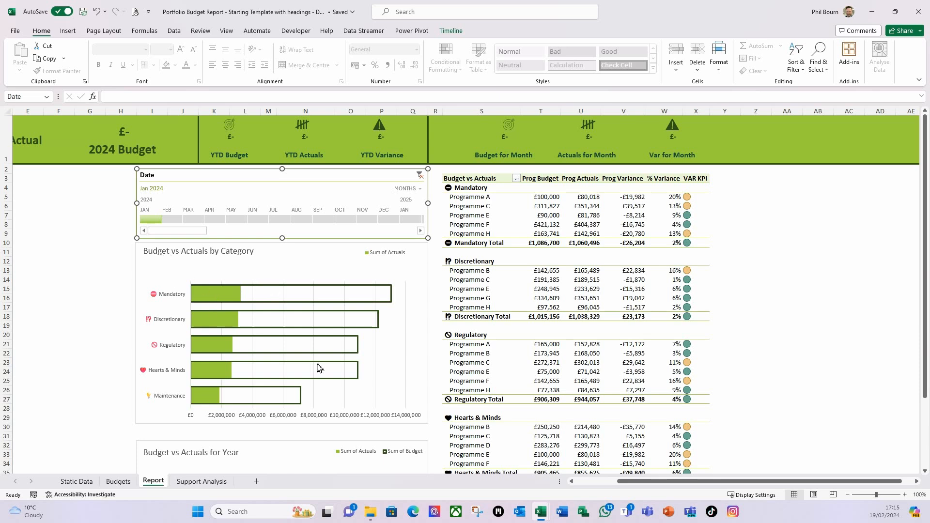
# Connect the Date timeline to the PvtSupportBugvsActbyCategory report as well
pyautogui.rightClick(250, 181)
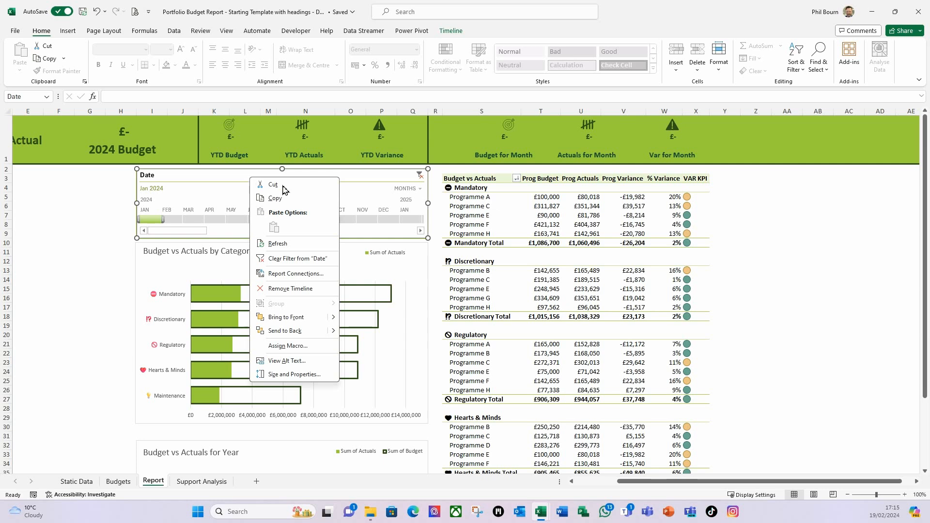
pyautogui.click(290, 277)
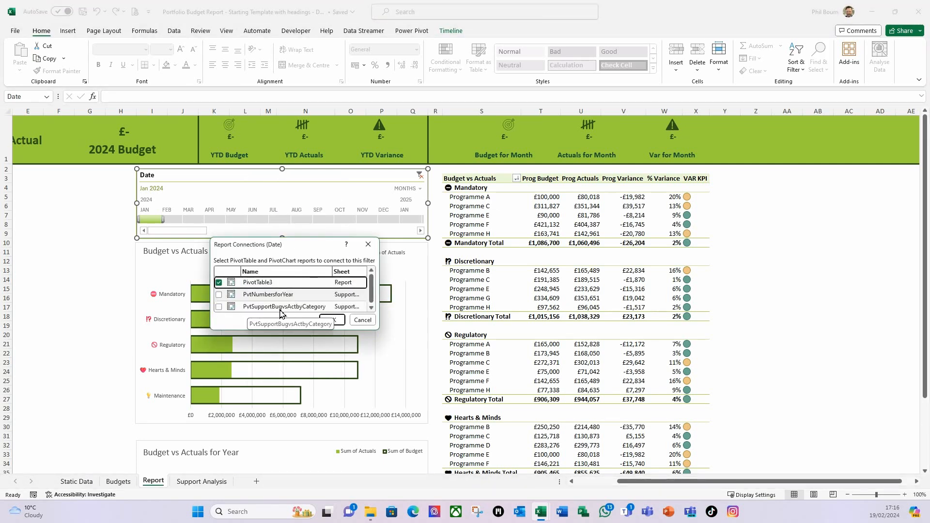
pyautogui.click(218, 307)
pyautogui.click(332, 320)
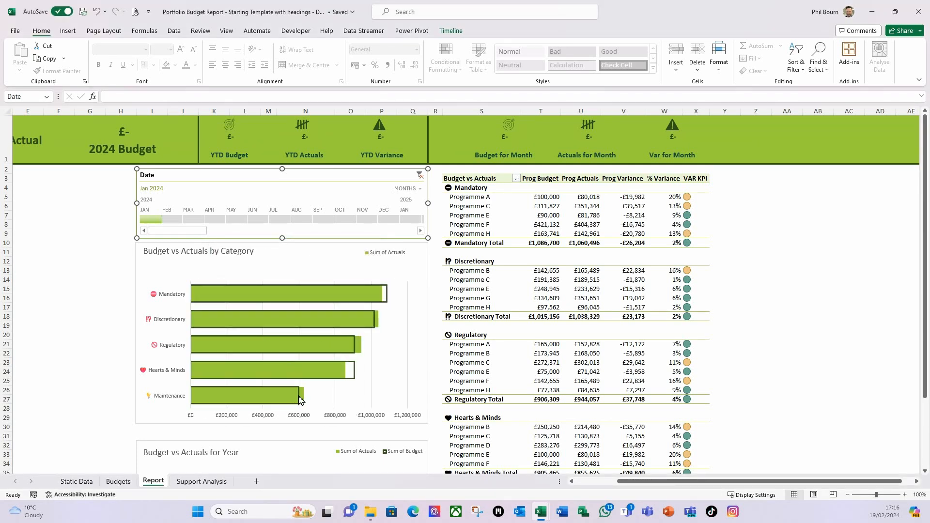
# Test the timeline by filtering to February 2024 and March 2024, and return it to January 2024
pyautogui.click(174, 219)
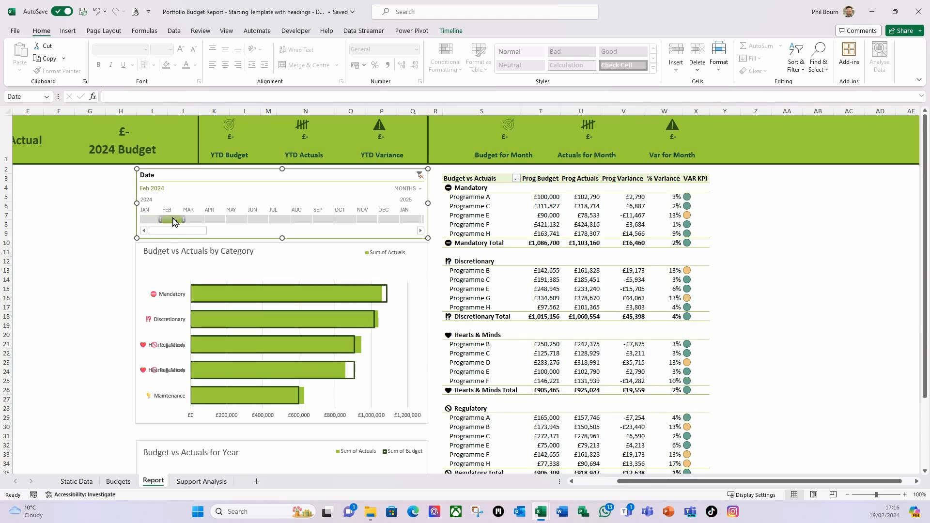
pyautogui.click(196, 220)
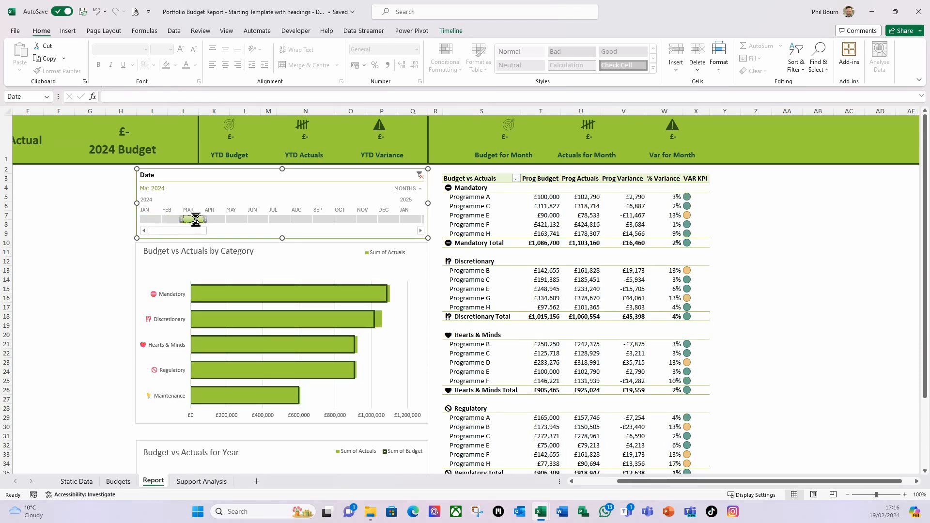
pyautogui.click(151, 219)
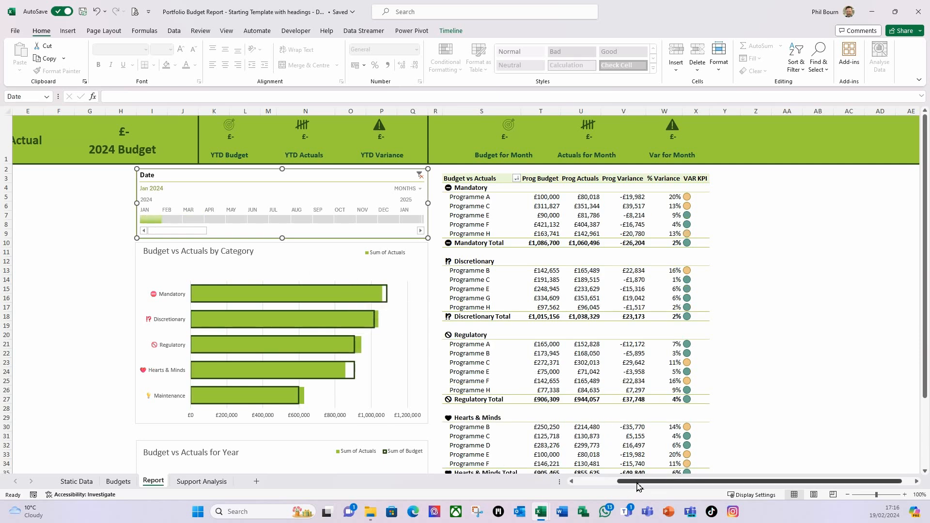
# Insert Category, Programme and Projects slicers from the tblProjects table for the Budget vs Actuals PivotTable
pyautogui.moveTo(639, 486); pyautogui.dragTo(597, 486)
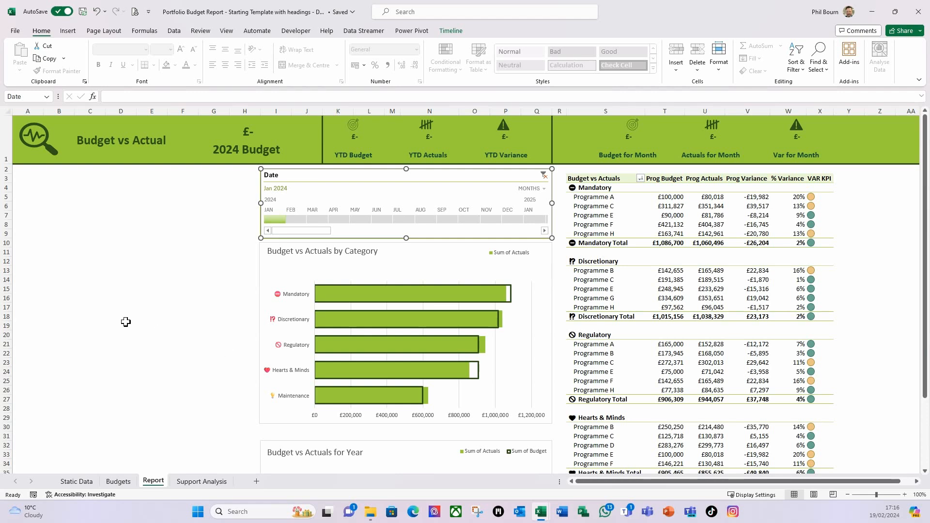
pyautogui.click(83, 200)
pyautogui.click(29, 182)
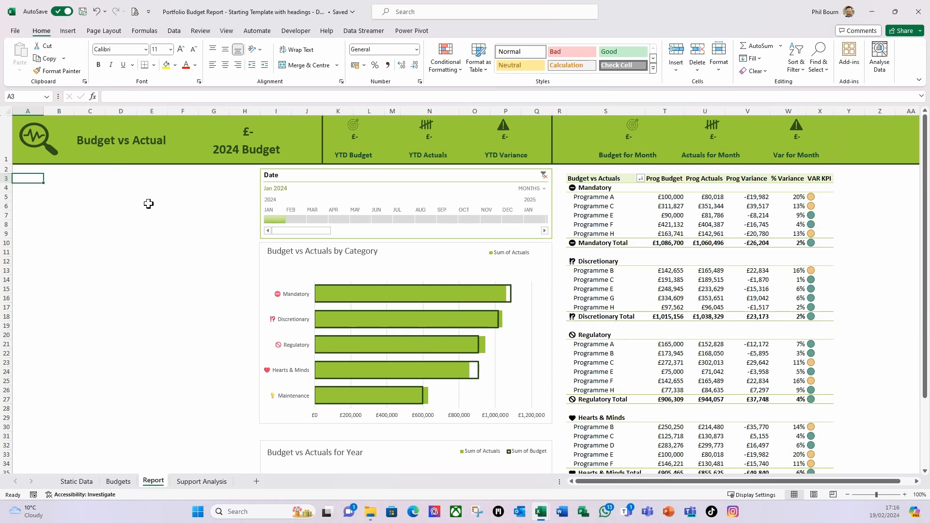
pyautogui.click(593, 207)
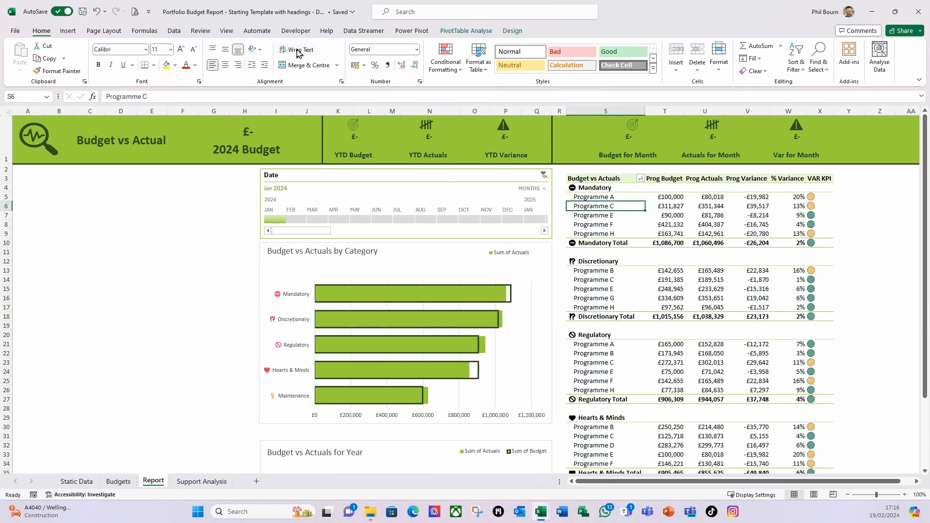
pyautogui.click(73, 32)
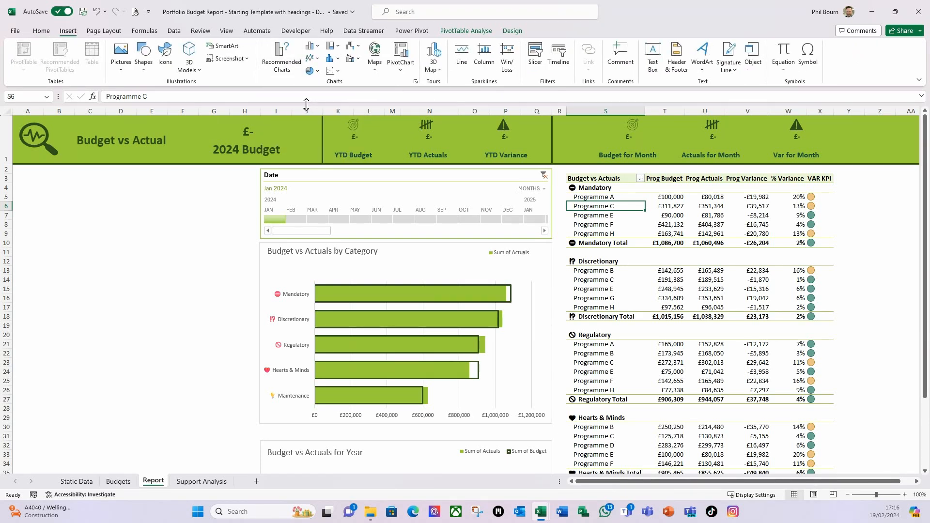
pyautogui.click(535, 61)
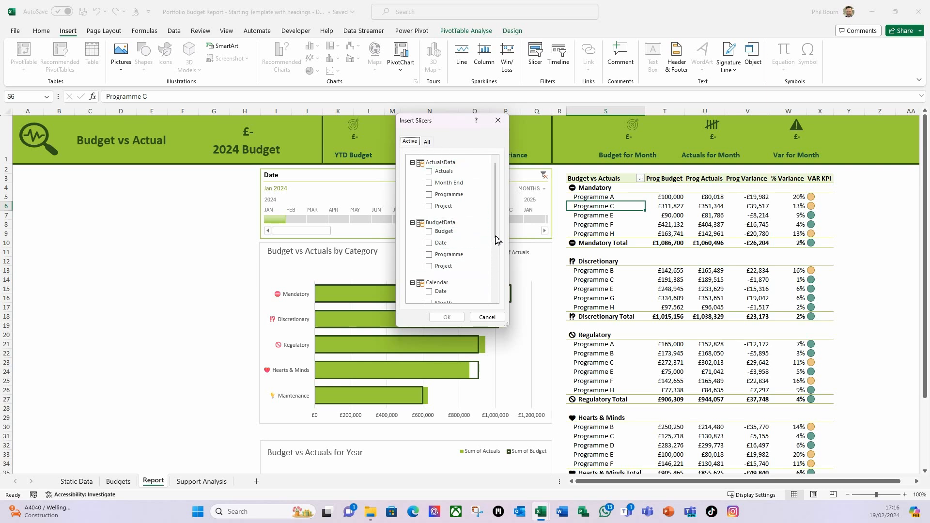
pyautogui.moveTo(495, 238); pyautogui.dragTo(491, 295)
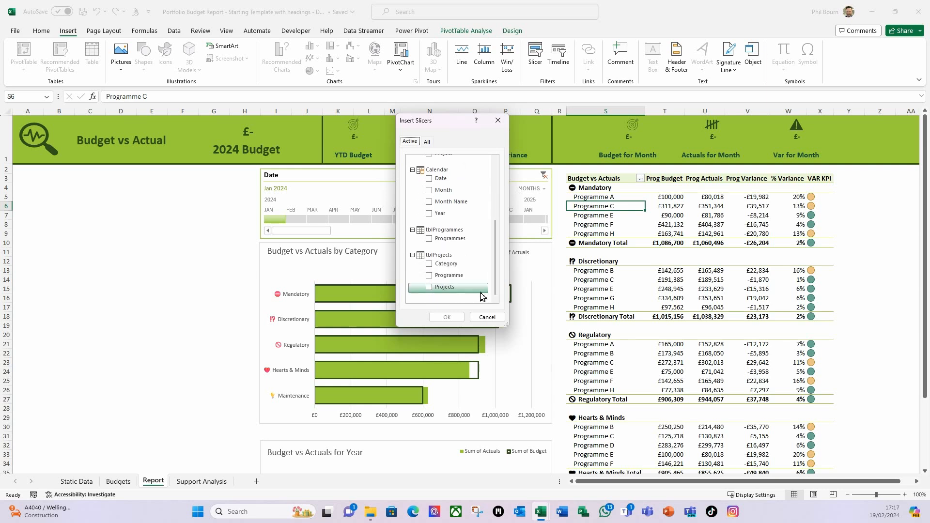
pyautogui.click(429, 264)
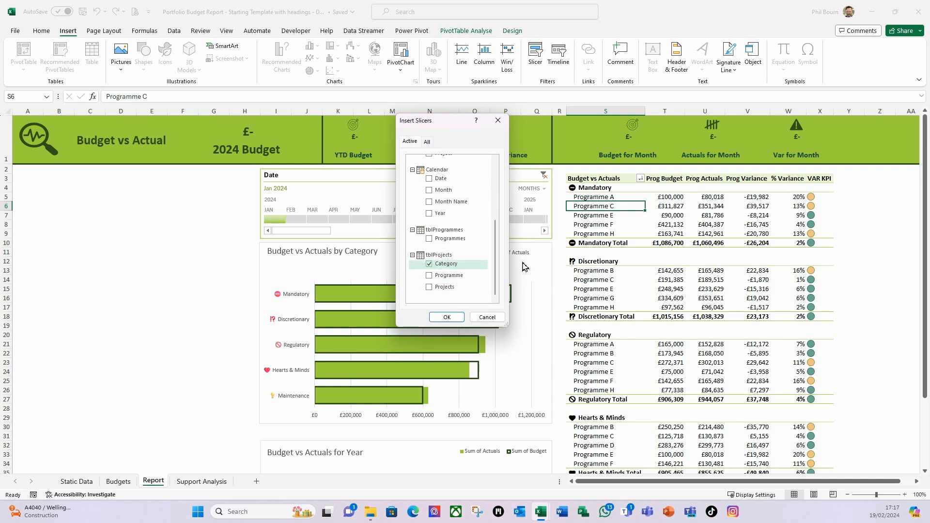
pyautogui.moveTo(494, 246); pyautogui.dragTo(494, 247)
pyautogui.click(430, 276)
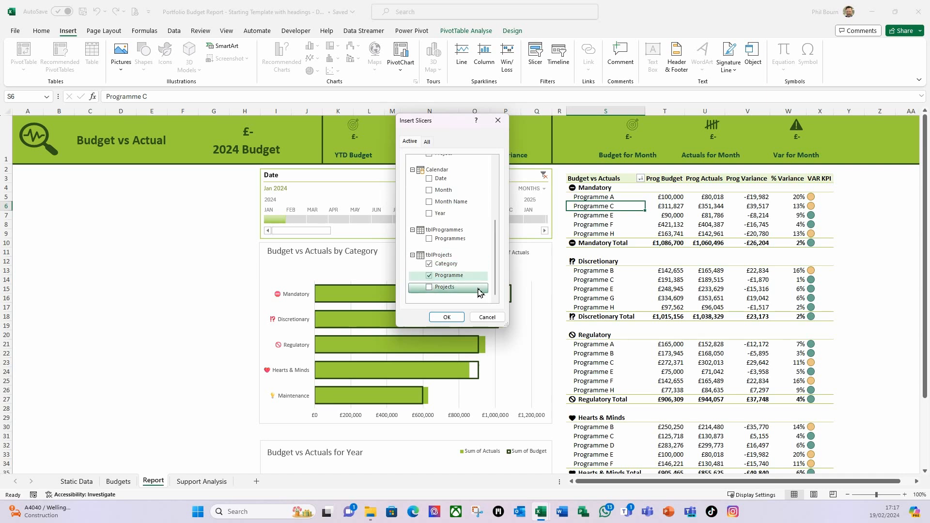
pyautogui.click(429, 287)
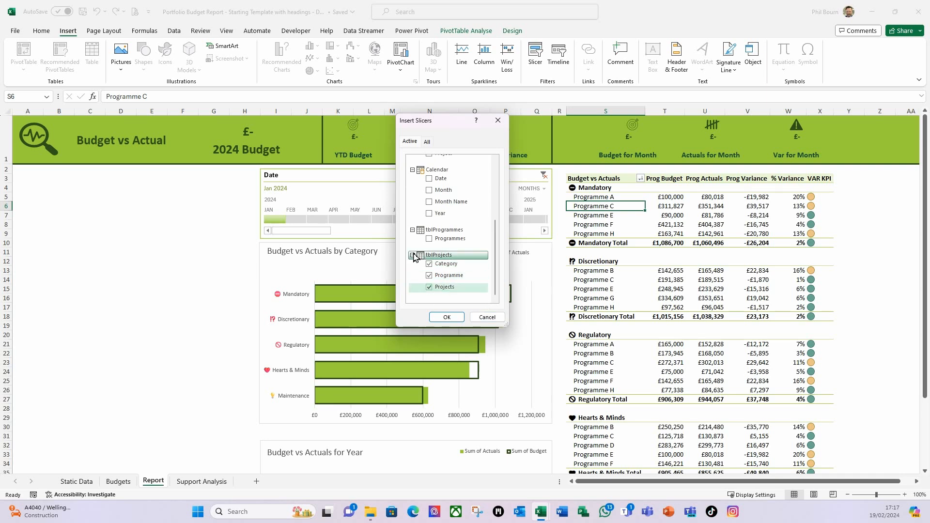
pyautogui.click(447, 317)
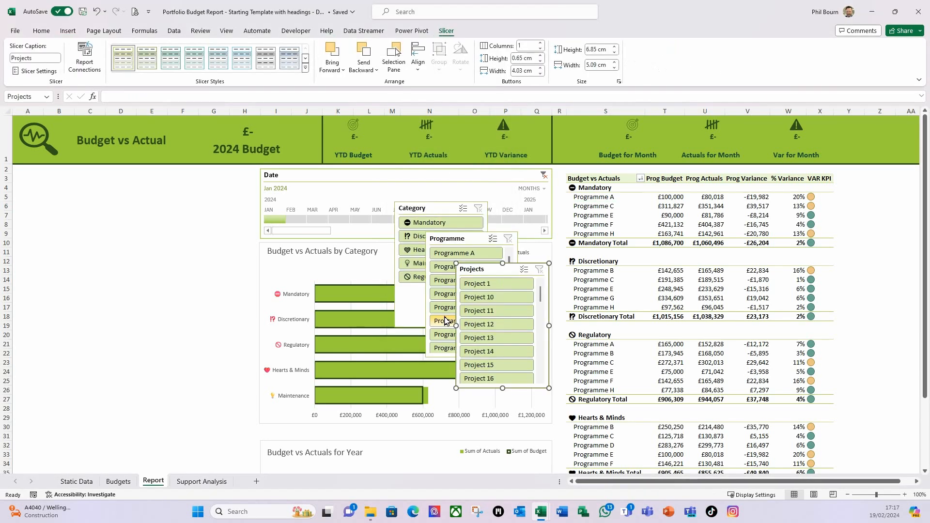
# Move the three slicers into the empty area beside the charts, with Category above Programme and Projects
pyautogui.moveTo(477, 268); pyautogui.dragTo(47, 385)
pyautogui.moveTo(446, 240); pyautogui.dragTo(102, 357)
pyautogui.moveTo(416, 207); pyautogui.dragTo(76, 193)
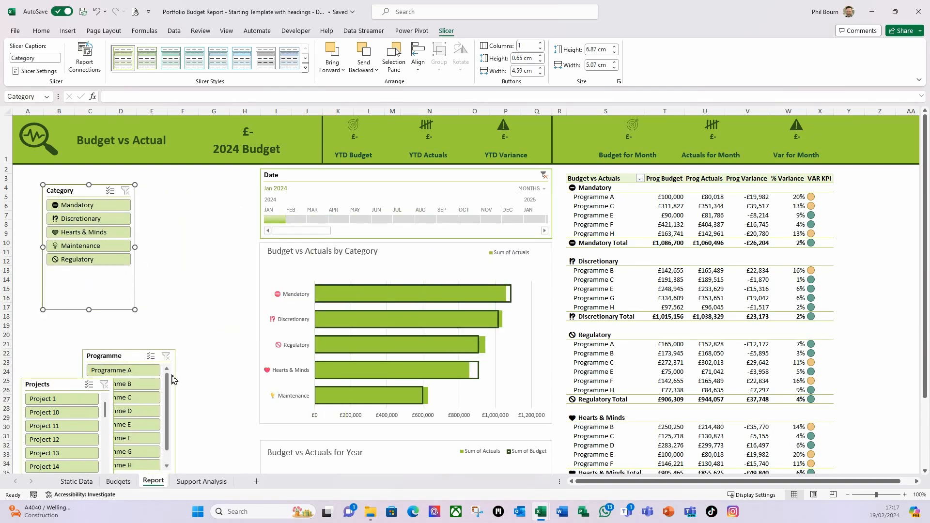
# Apply the solid light green slicer style to the Category, Programme and Projects slicers together
pyautogui.keyDown('ctrl'); pyautogui.click(133, 357); pyautogui.keyUp('ctrl')
pyautogui.keyDown('ctrl'); pyautogui.click(63, 387); pyautogui.keyUp('ctrl')
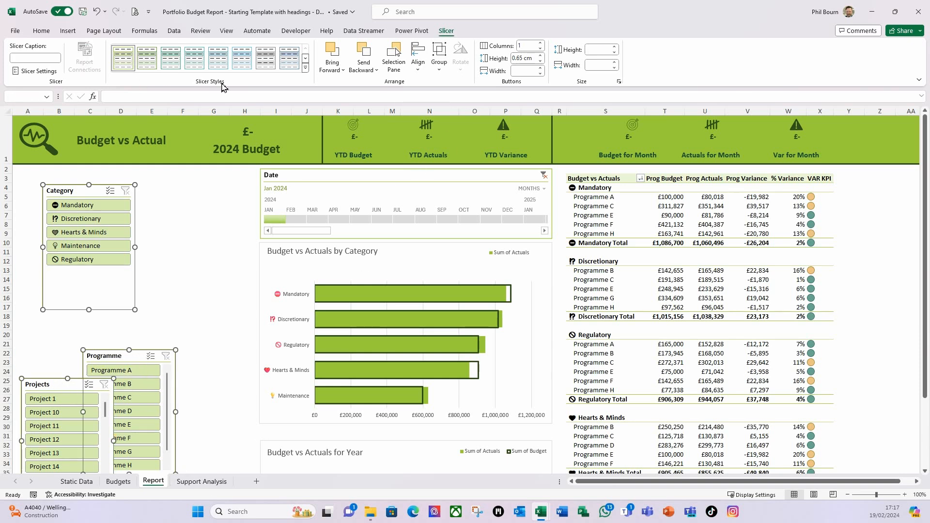
pyautogui.click(306, 60)
pyautogui.click(123, 60)
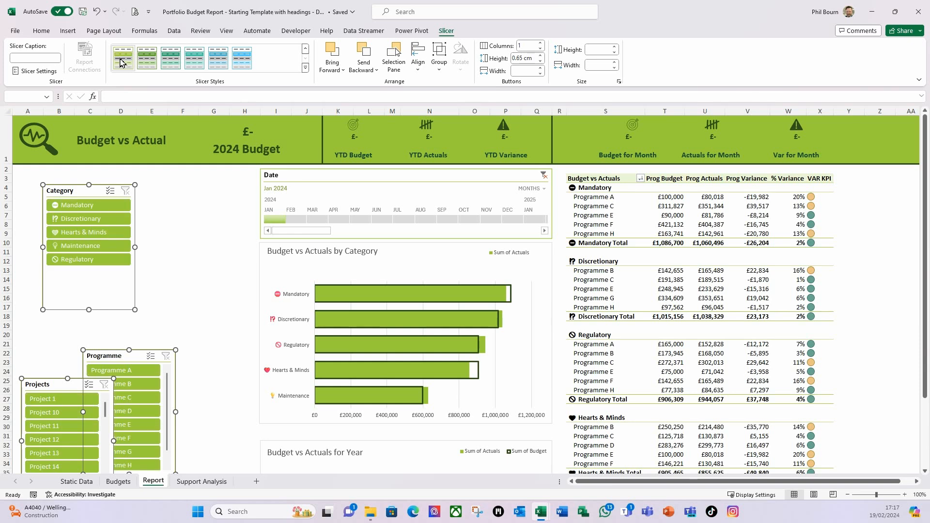
pyautogui.click(172, 198)
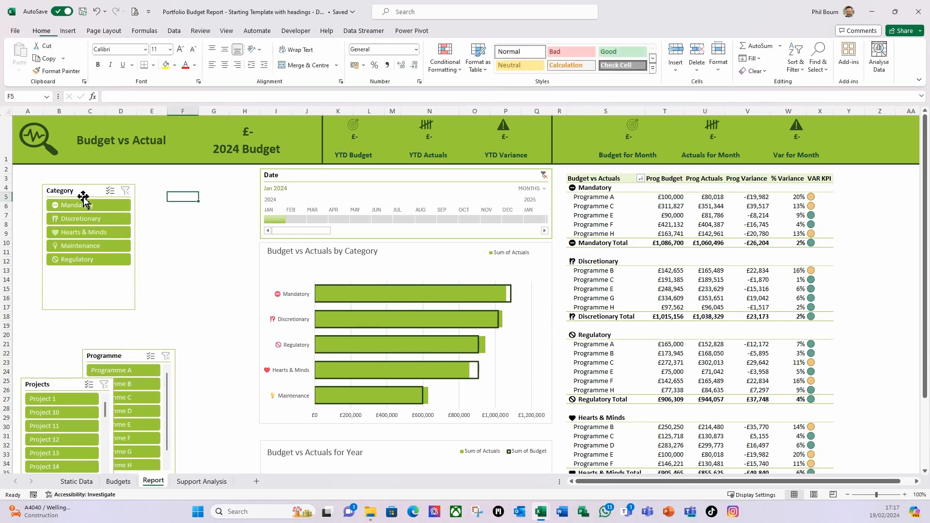
# Place the Category slicer just below the banner, give it 3 columns and resize it to about 11.83 by 3.52 cm
pyautogui.moveTo(87, 191); pyautogui.dragTo(57, 182)
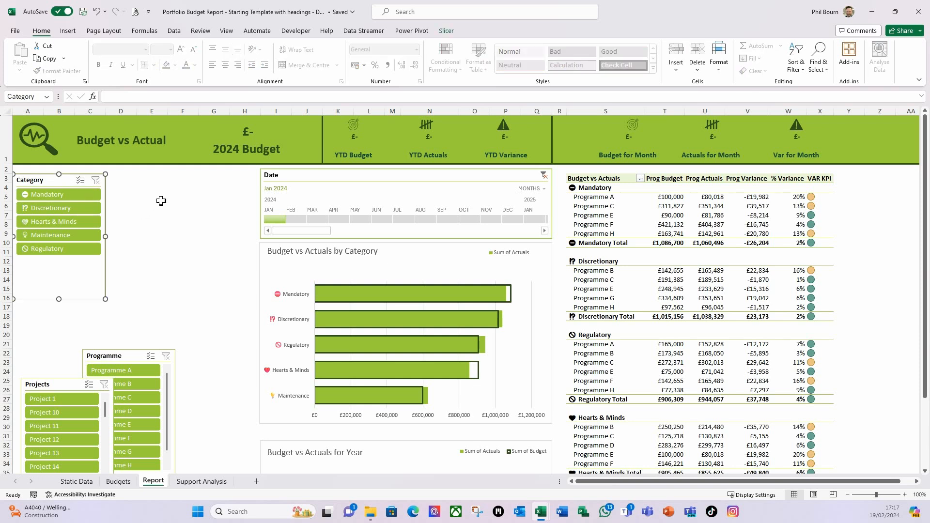
pyautogui.click(446, 32)
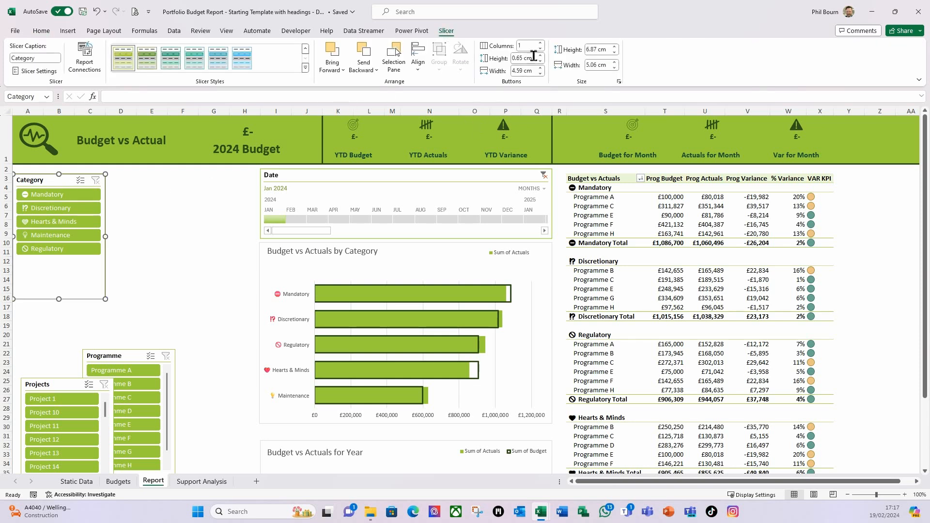
pyautogui.click(541, 43)
pyautogui.click(541, 43)
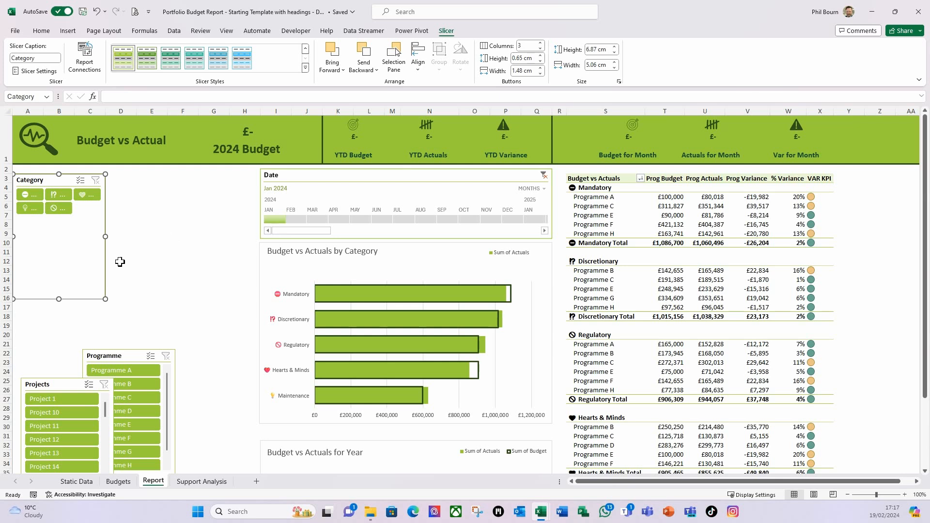
pyautogui.moveTo(105, 236); pyautogui.dragTo(220, 231)
pyautogui.moveTo(123, 300); pyautogui.dragTo(125, 238)
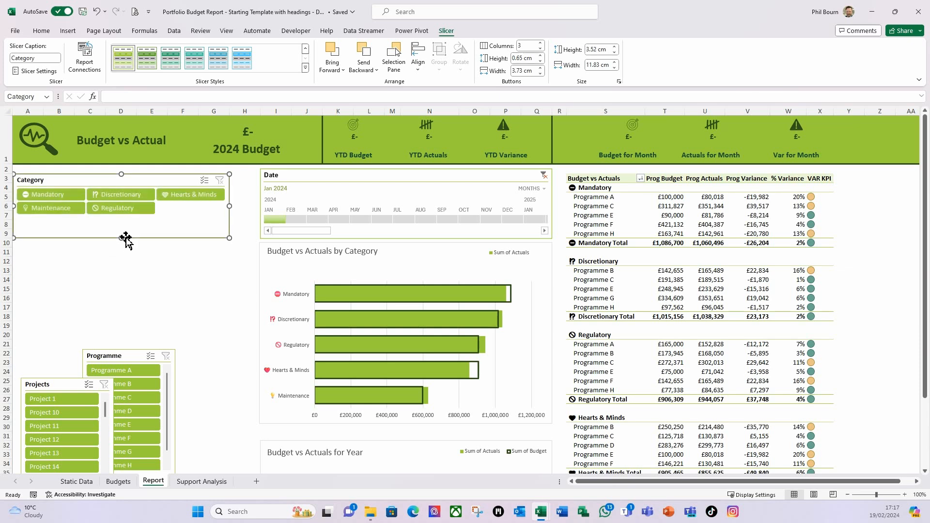
# Place the Programme slicer beneath the Category slicer, set it to 2 columns and widen it to match
pyautogui.click(116, 357)
pyautogui.moveTo(115, 361); pyautogui.dragTo(46, 259)
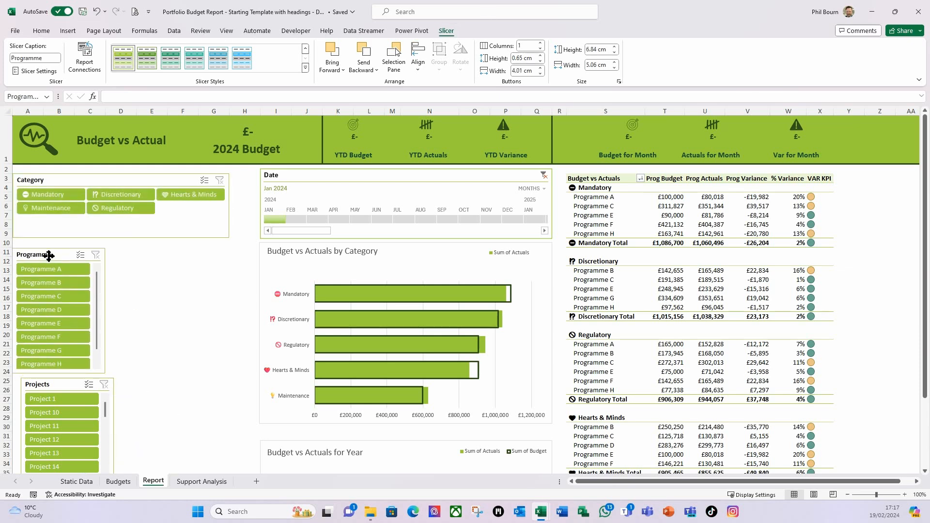
pyautogui.click(540, 43)
pyautogui.moveTo(103, 310); pyautogui.dragTo(227, 310)
# Place the Projects slicer beneath the Programme slicer, set it to 2 columns and widen it to match
pyautogui.click(64, 386)
pyautogui.moveTo(64, 386); pyautogui.dragTo(43, 355)
pyautogui.press('alt')
pyautogui.click(171, 390)
pyautogui.click(50, 355)
pyautogui.click(540, 43)
pyautogui.press('alt')
pyautogui.moveTo(105, 411); pyautogui.dragTo(229, 411)
# Shorten the Budget vs Actuals by Category chart and move the Budget vs Actuals for Year chart up beneath it
pyautogui.scroll(-3, 242, 387)
pyautogui.click(406, 339)
pyautogui.moveTo(406, 351); pyautogui.dragTo(405, 314)
pyautogui.moveTo(370, 374); pyautogui.dragTo(368, 337)
pyautogui.scroll(-4, 423, 383)
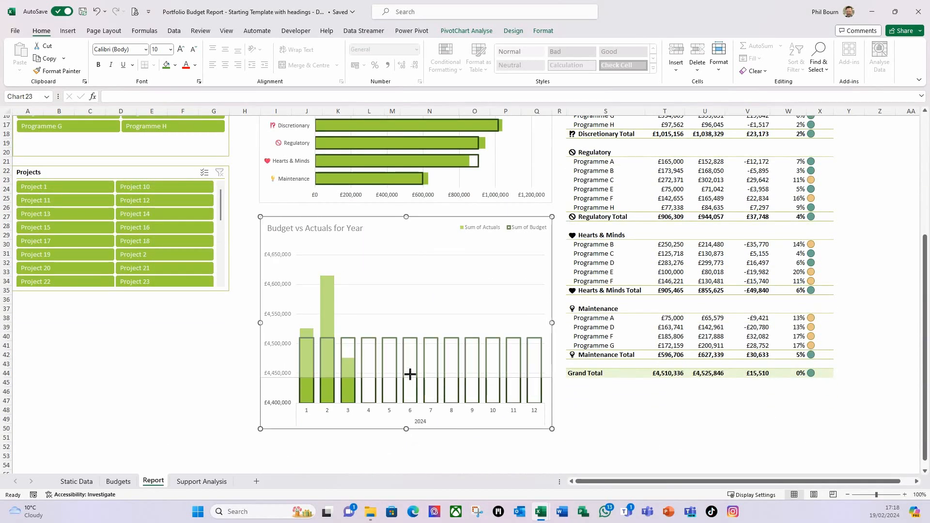
# Extend the Projects slicer down to row 44, level with the PivotTable's Grand Total row and the lower edge of the Year chart
pyautogui.click(212, 297)
pyautogui.moveTo(120, 292); pyautogui.dragTo(132, 377)
pyautogui.click(263, 415)
pyautogui.scroll(5, 197, 388)
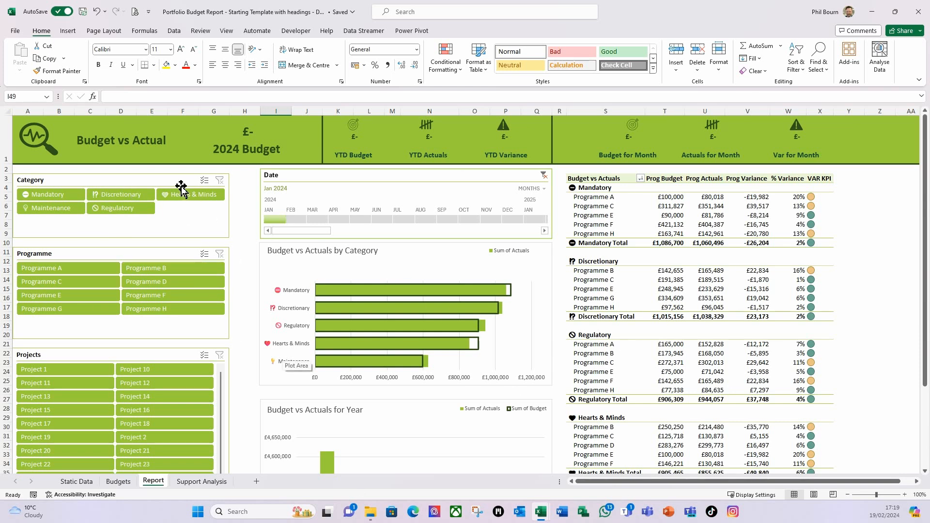
# Connect the Category slicer to the PvtNumbersforYear and PvtSupportBugvsActbyCategory PivotTables as well
pyautogui.click(161, 180)
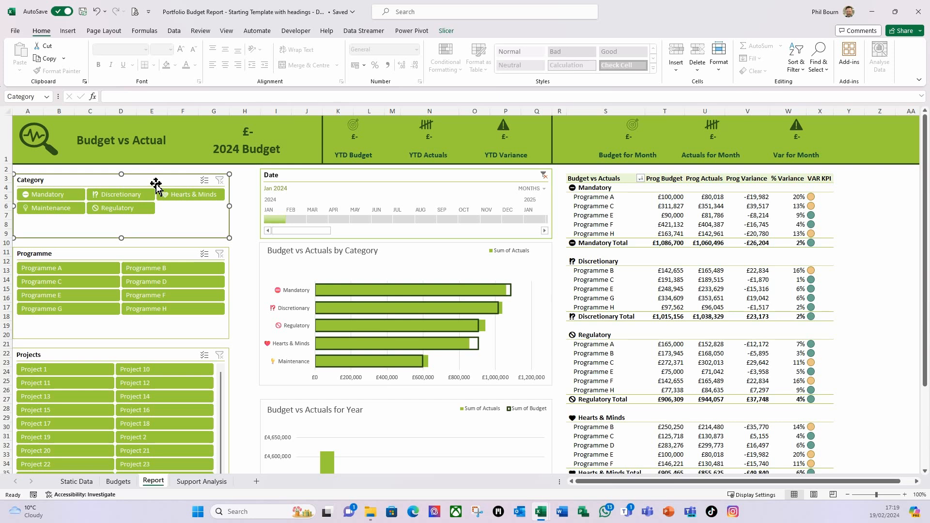
pyautogui.rightClick(156, 187)
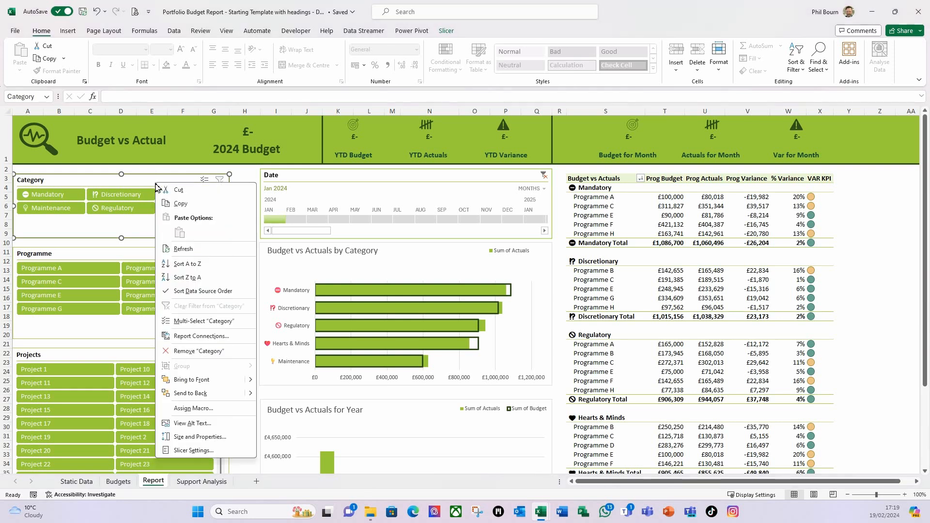
pyautogui.click(209, 336)
pyautogui.click(132, 353)
pyautogui.click(132, 367)
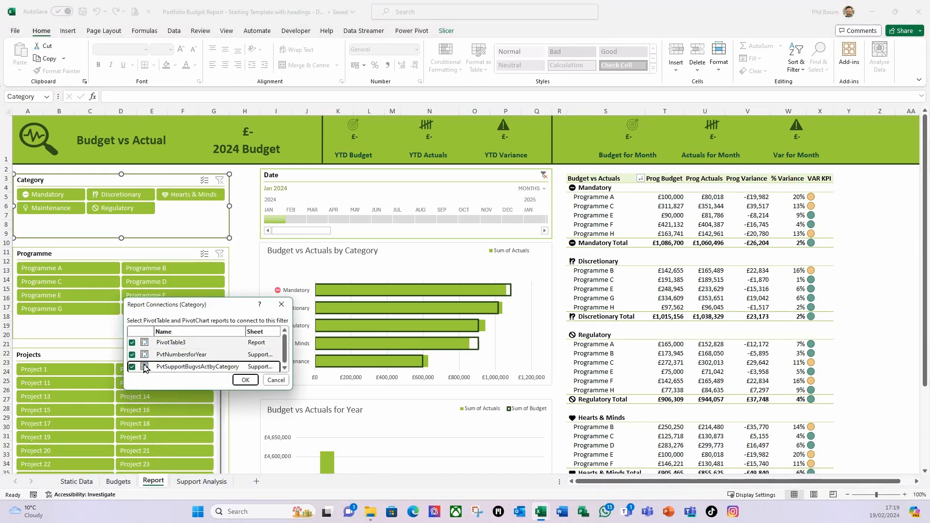
pyautogui.click(246, 380)
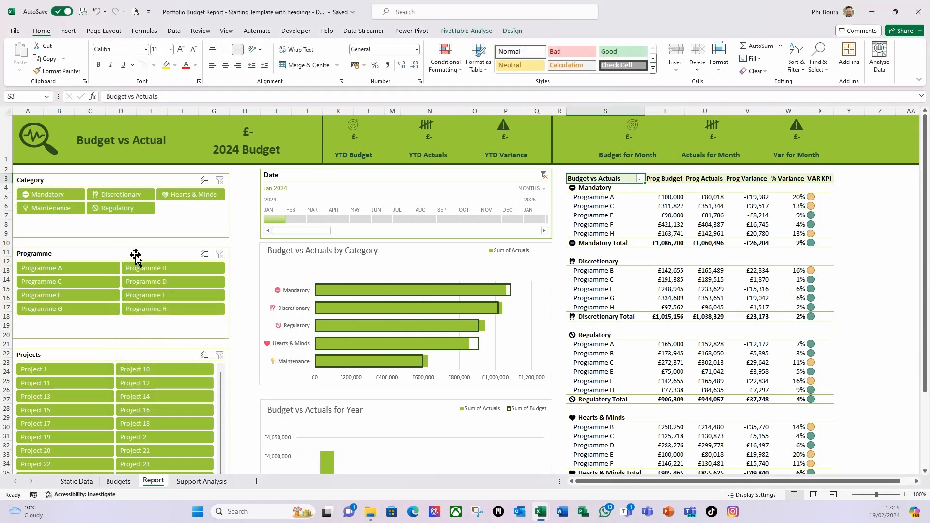
# Connect the Programme slicer to the PvtNumbersforYear and PvtSupportBugvsActbyCategory PivotTables as well
pyautogui.click(135, 256)
pyautogui.rightClick(136, 257)
pyautogui.click(179, 383)
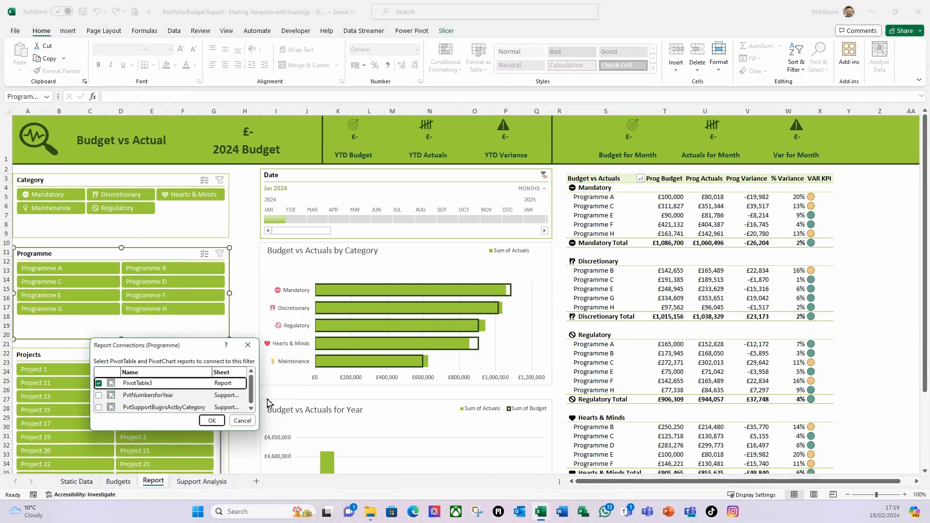
pyautogui.click(99, 407)
pyautogui.click(212, 420)
# Connect the Projects slicer to the PvtNumbersforYear and PvtSupportBugvsActbyCategory PivotTables as well
pyautogui.click(93, 363)
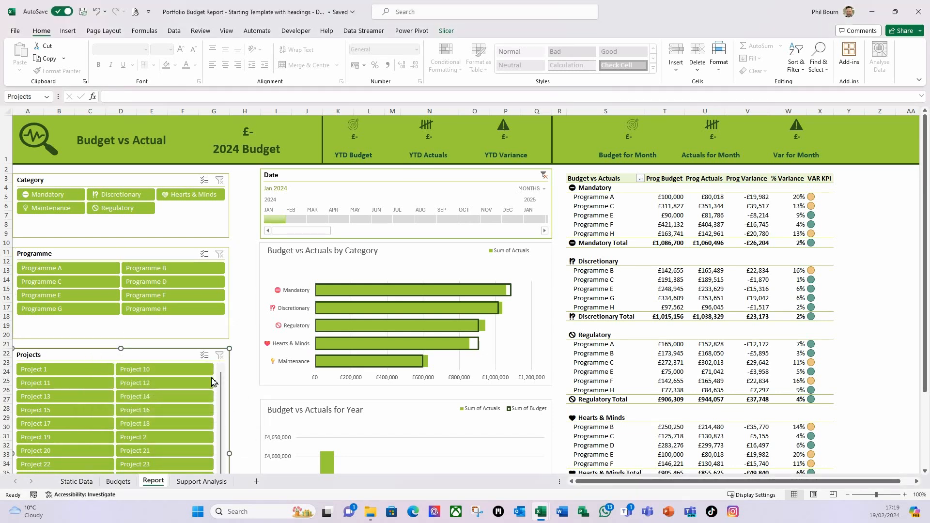
pyautogui.rightClick(99, 352)
pyautogui.click(145, 234)
pyautogui.click(92, 261)
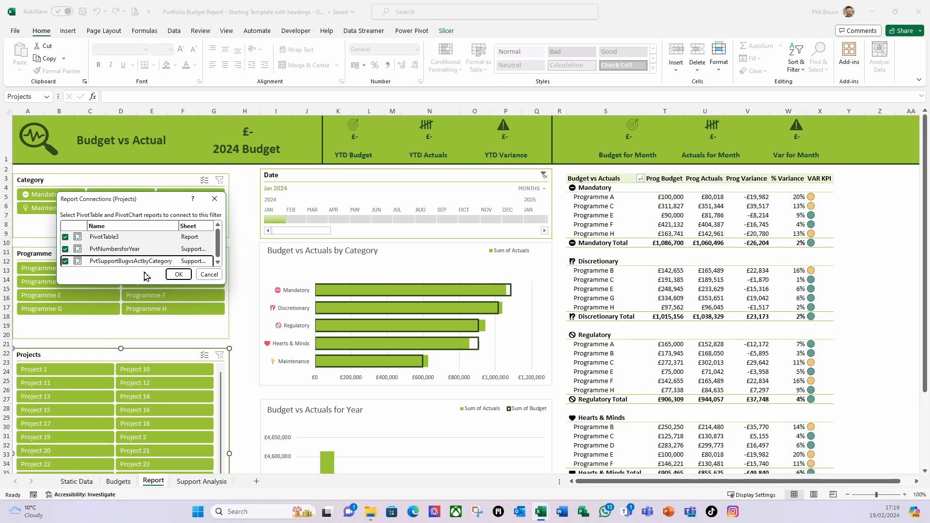
pyautogui.click(178, 274)
# Test the slicer connections by filtering the report to the Hearts & Minds category, and clear that filter again
pyautogui.click(244, 225)
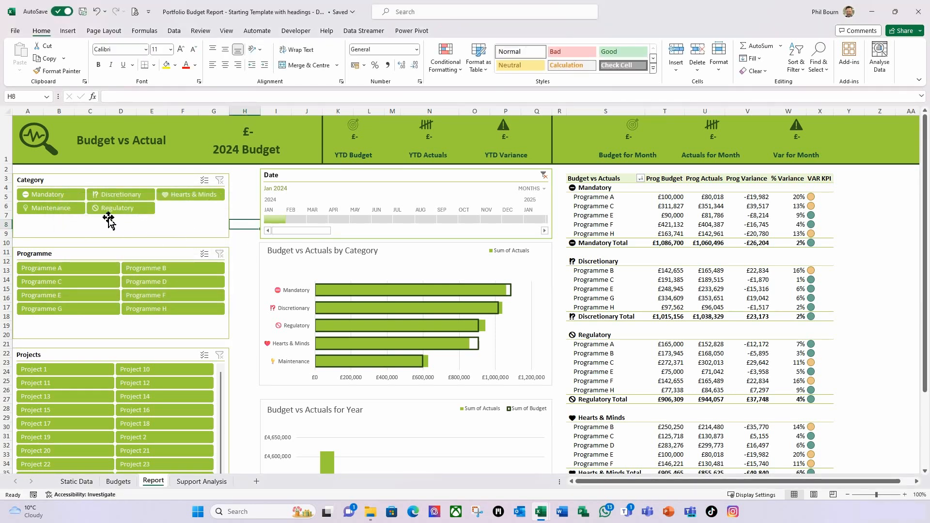
pyautogui.click(193, 199)
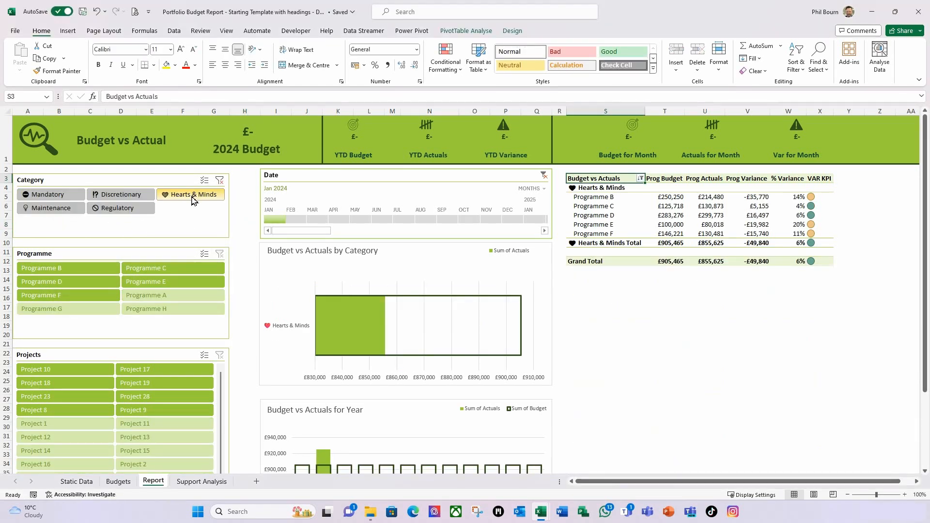
pyautogui.click(219, 180)
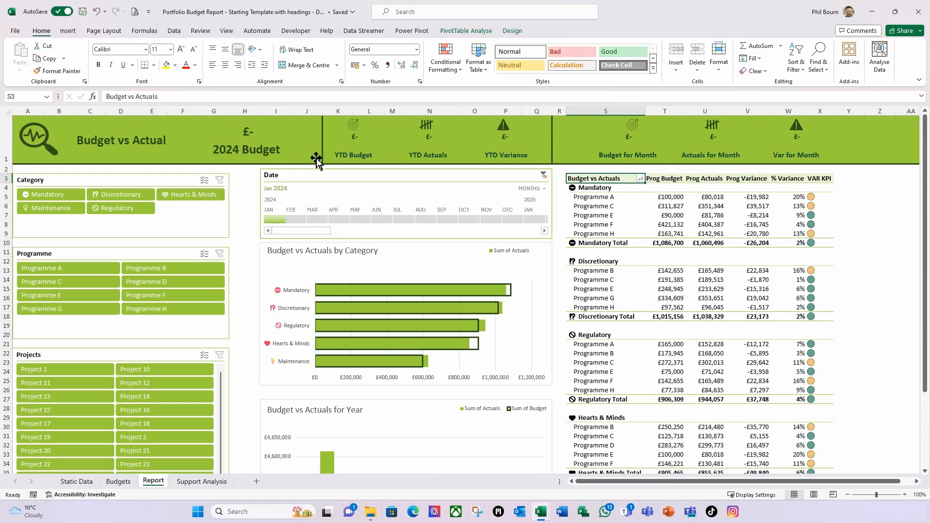
# Check which Support Analysis cells the banner's 2024 Budget label and YTD Budget value text boxes are linked to
pyautogui.click(248, 150)
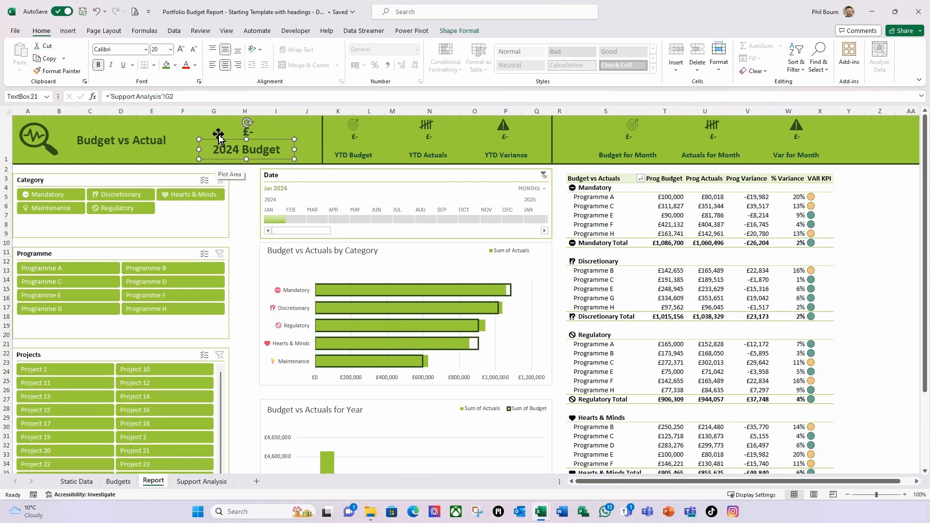
pyautogui.click(360, 156)
pyautogui.click(369, 137)
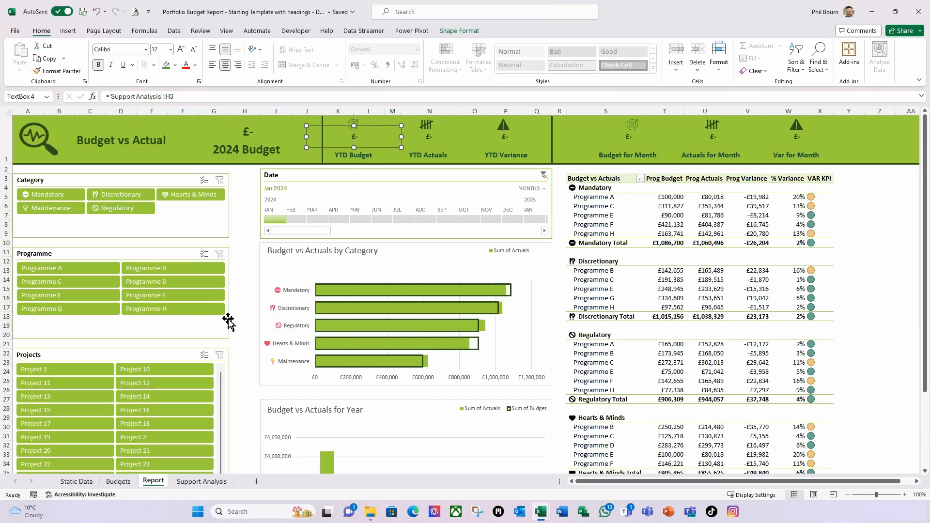
pyautogui.click(243, 251)
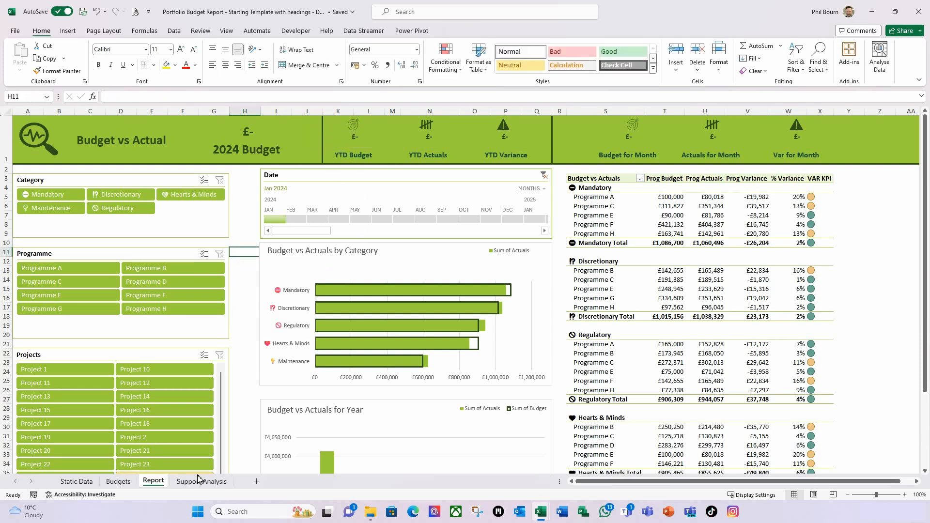
# On the Support Analysis sheet, link Budget for Month in E2 to the Prog Budget grand total of the Report sheet's PivotTable
pyautogui.click(201, 481)
pyautogui.click(278, 364)
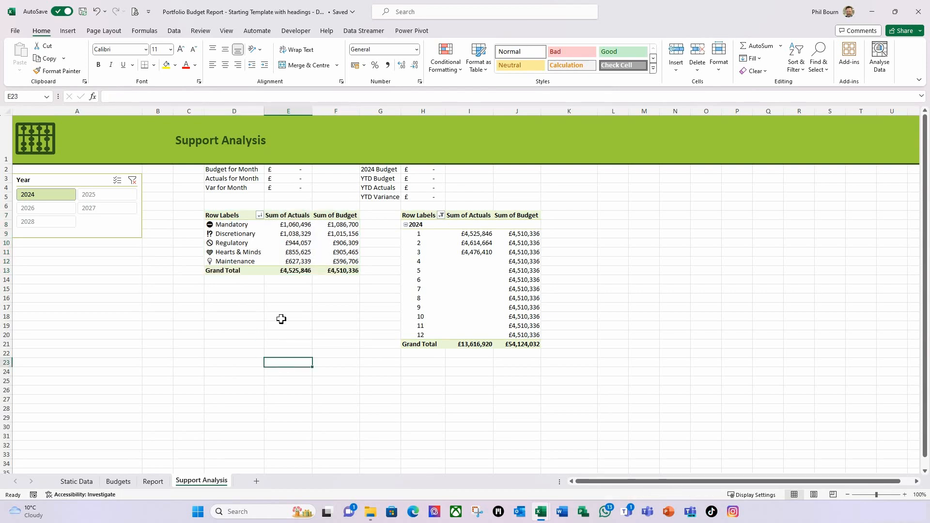
pyautogui.click(286, 170)
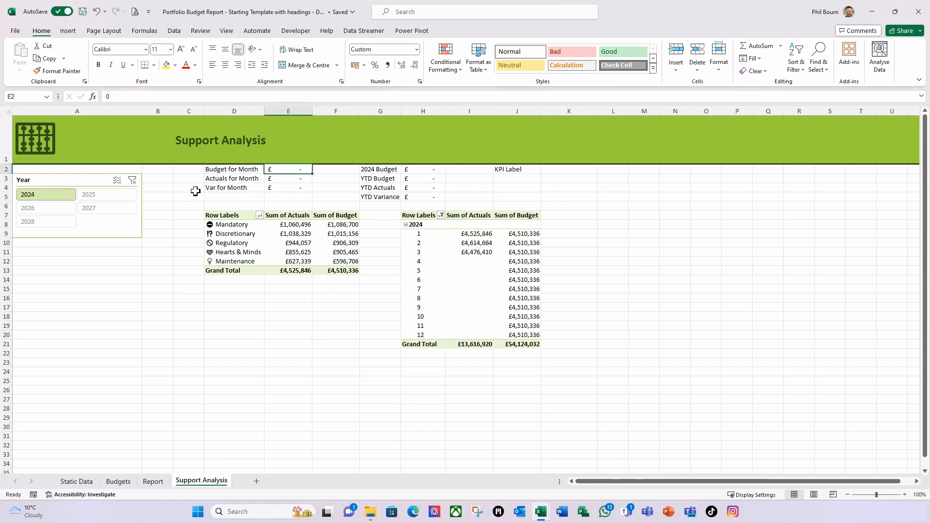
pyautogui.write('=')
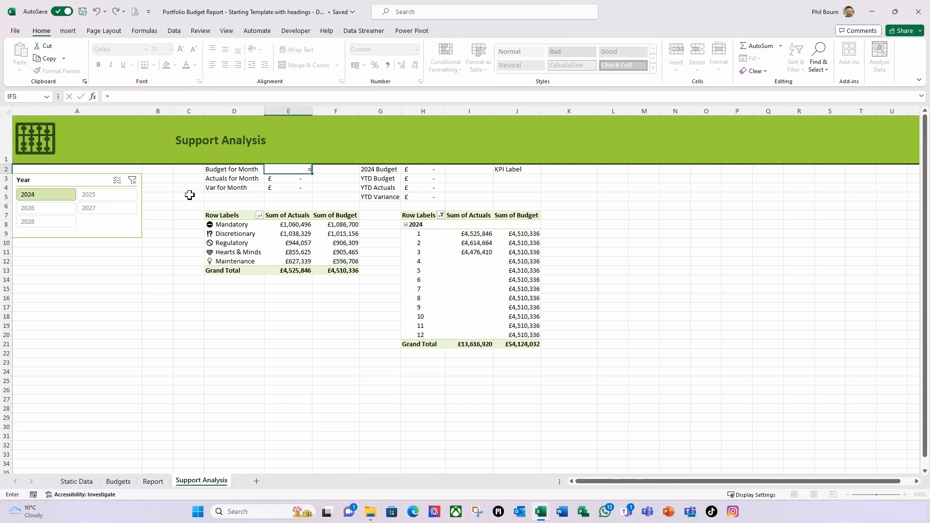
pyautogui.click(153, 481)
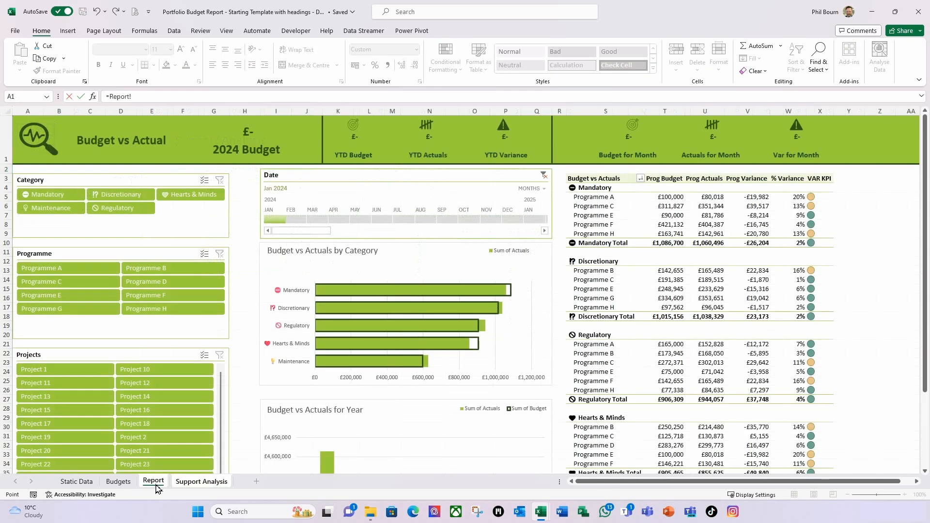
pyautogui.scroll(-1, 707, 356)
pyautogui.scroll(1, 703, 308)
pyautogui.scroll(-3, 673, 339)
pyautogui.scroll(-4, 673, 339)
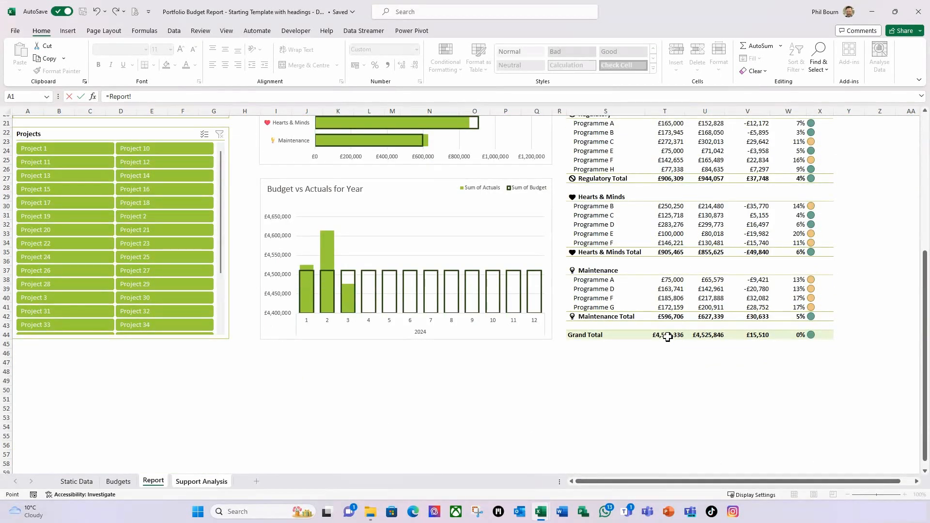
pyautogui.click(667, 336)
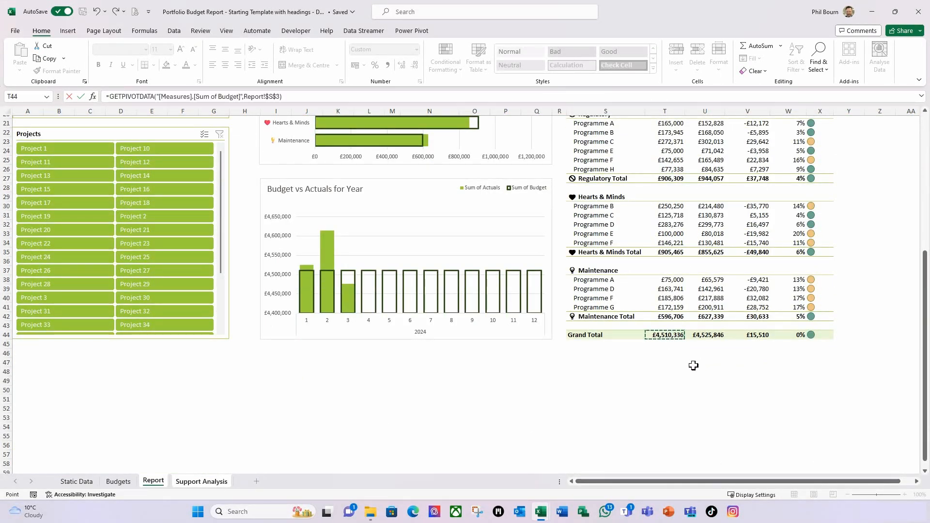
pyautogui.press('Return')
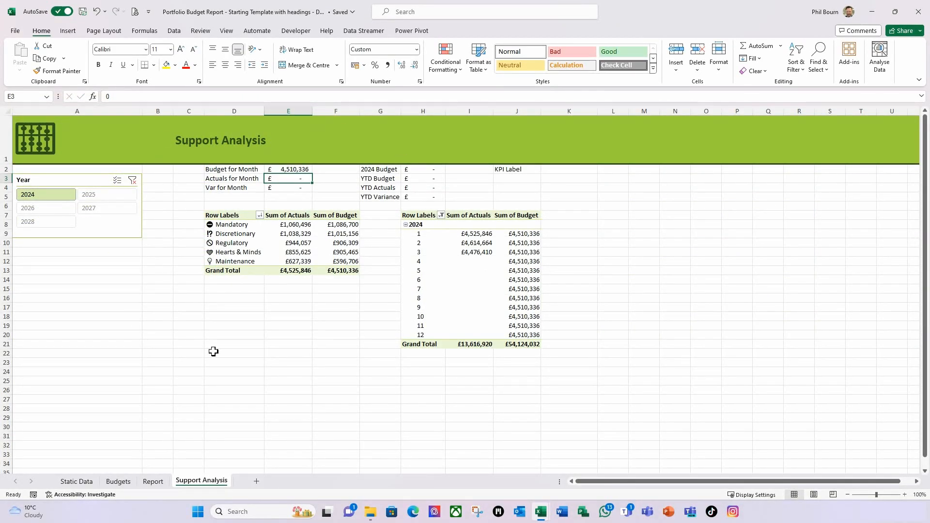
# Link Actuals for Month in E3 to the Prog Actuals grand total of the Report PivotTable and check its formula
pyautogui.write('=')
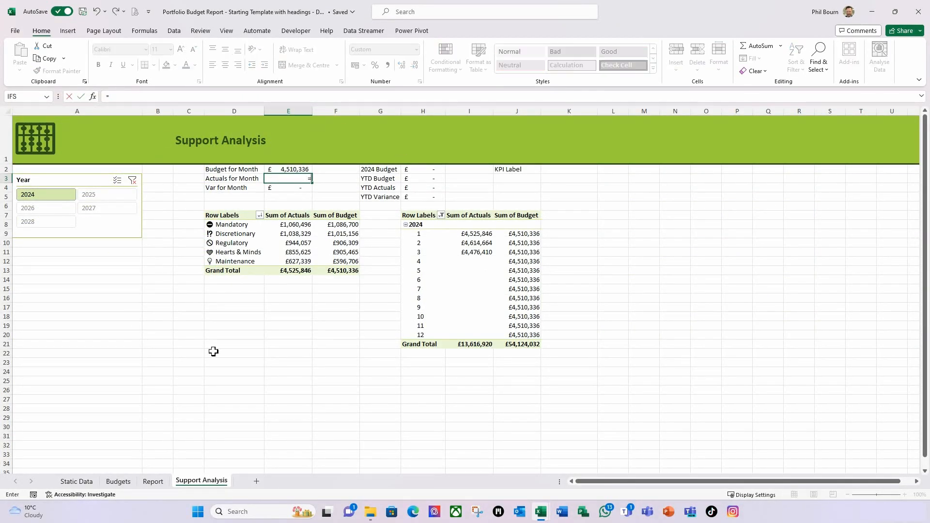
pyautogui.click(154, 480)
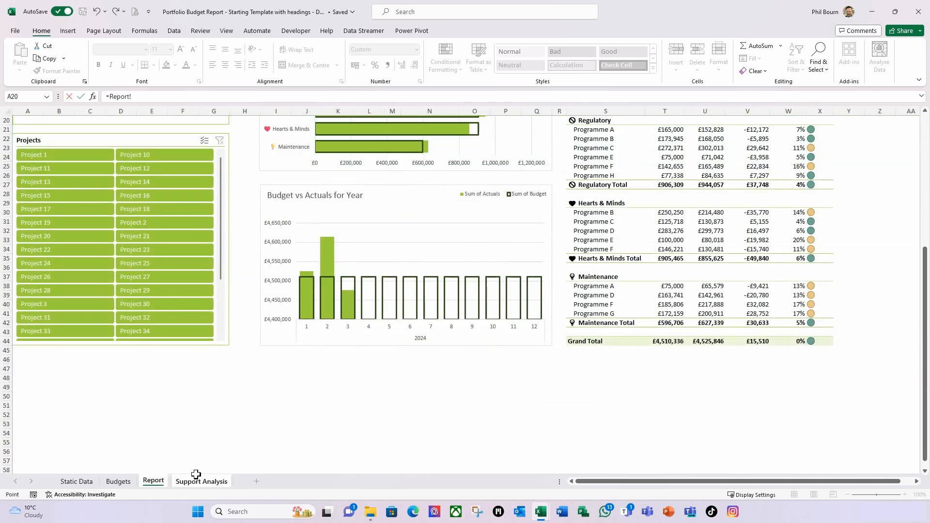
pyautogui.click(710, 341)
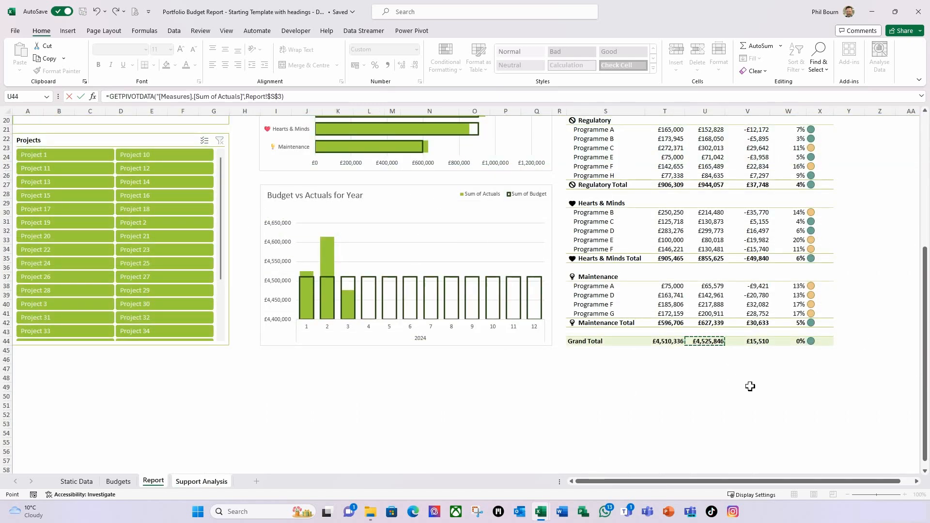
pyautogui.press('Return')
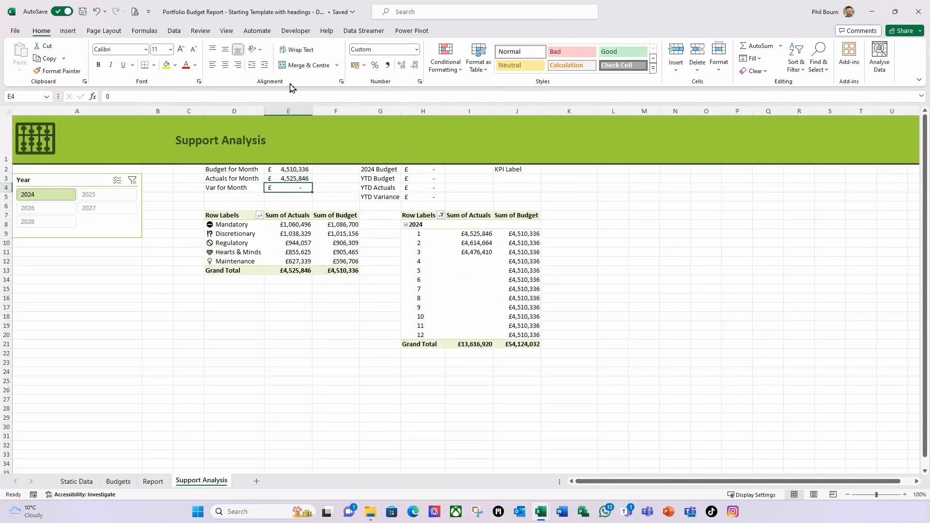
pyautogui.click(292, 179)
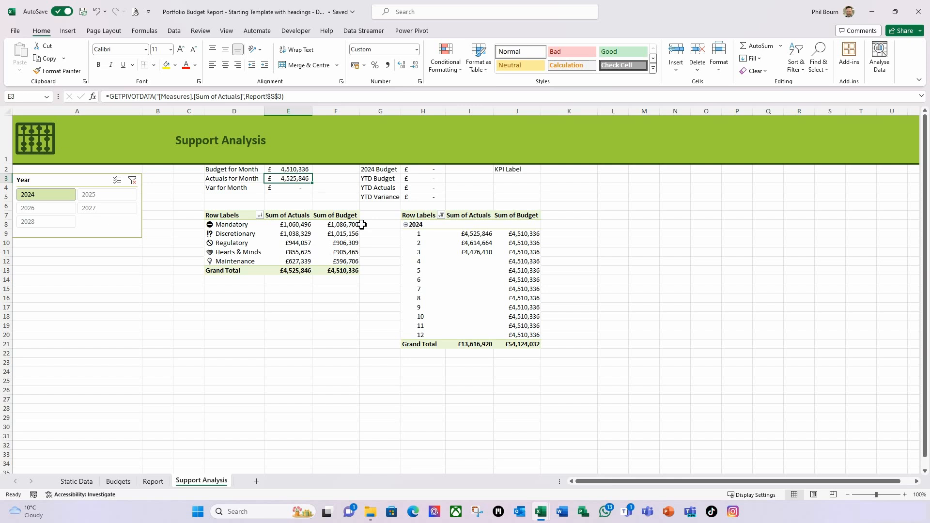
# Link Var for Month in E4 to the Prog Variance grand total of the Report PivotTable
pyautogui.click(292, 188)
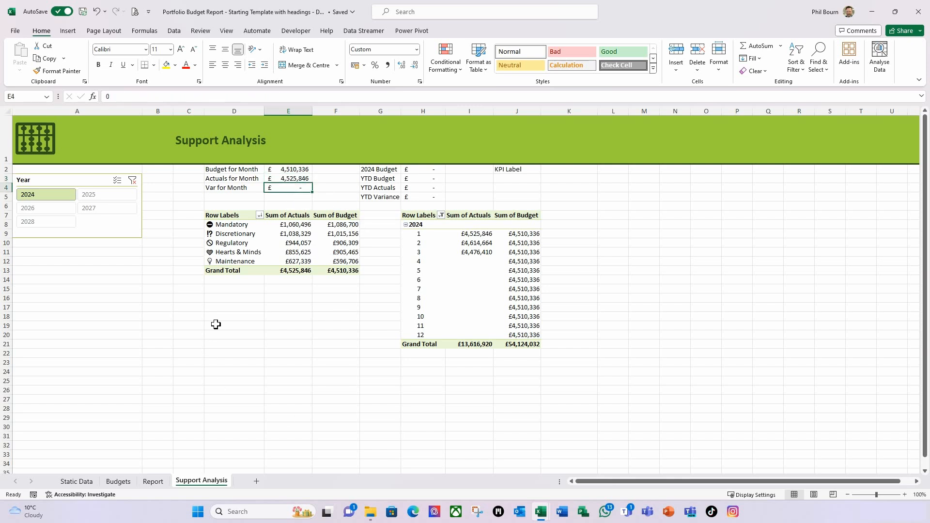
pyautogui.write('=')
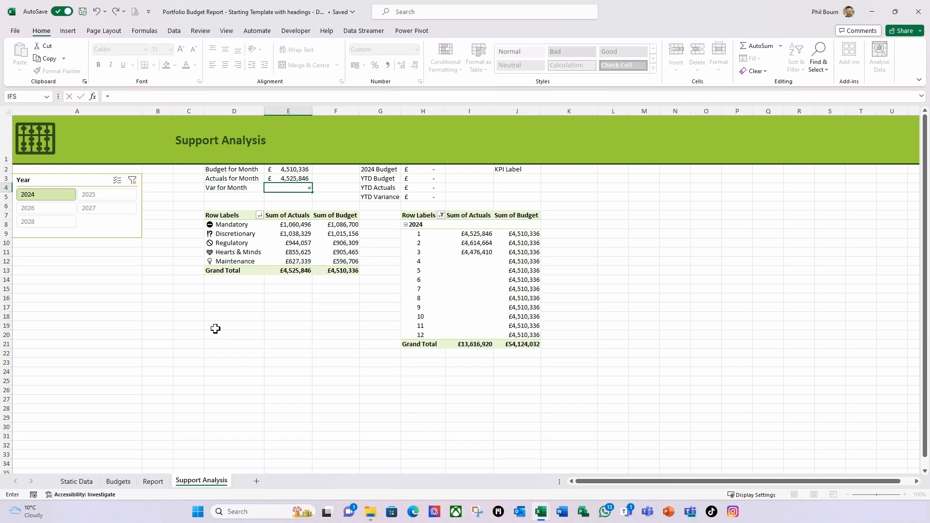
pyautogui.click(152, 481)
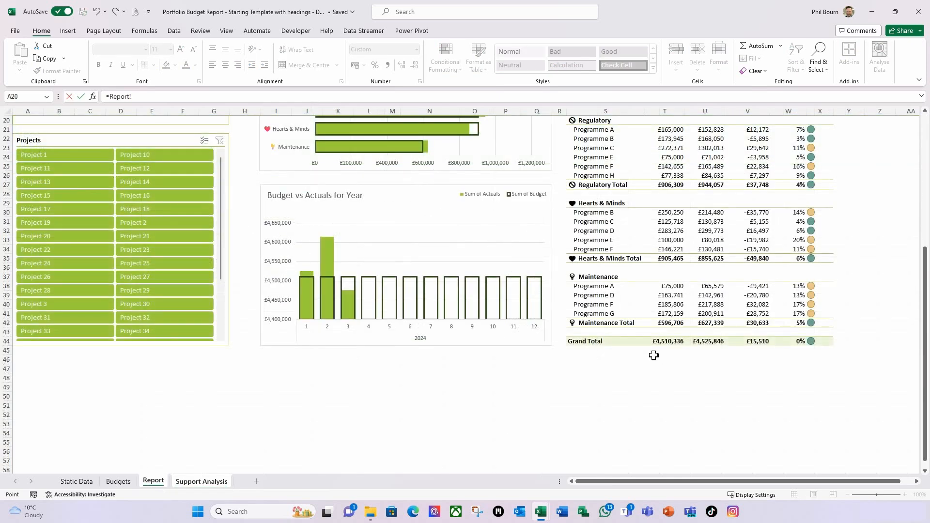
pyautogui.click(748, 341)
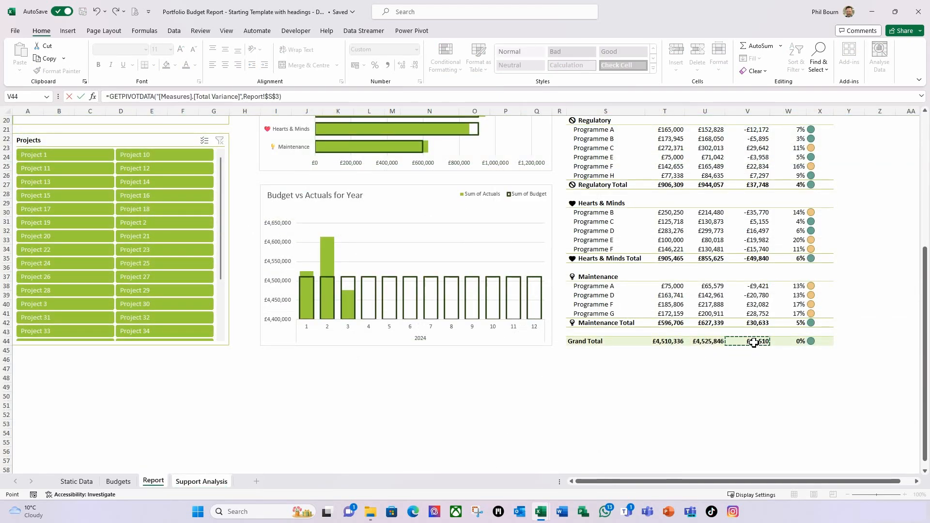
pyautogui.press('Return')
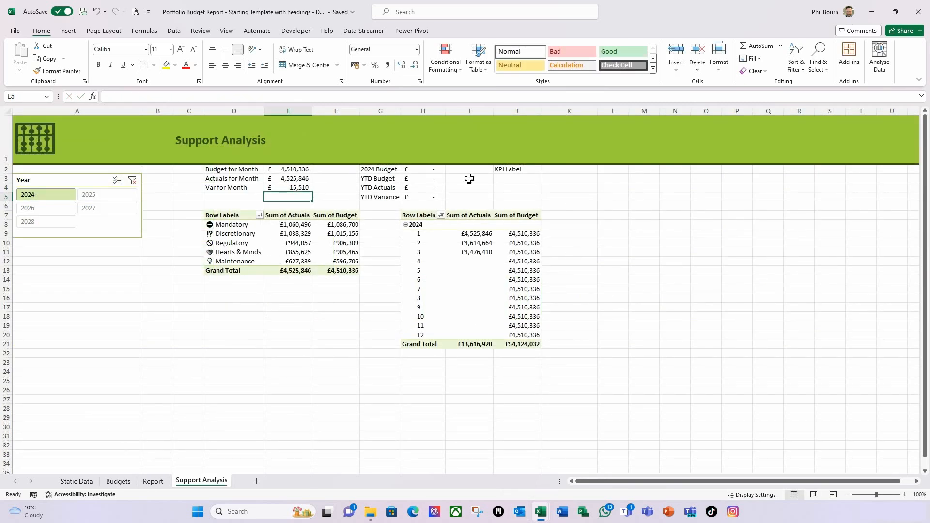
# Link 2024 Budget in H2 to the Sum of Budget grand total of the monthly PivotTable on the same sheet
pyautogui.click(419, 172)
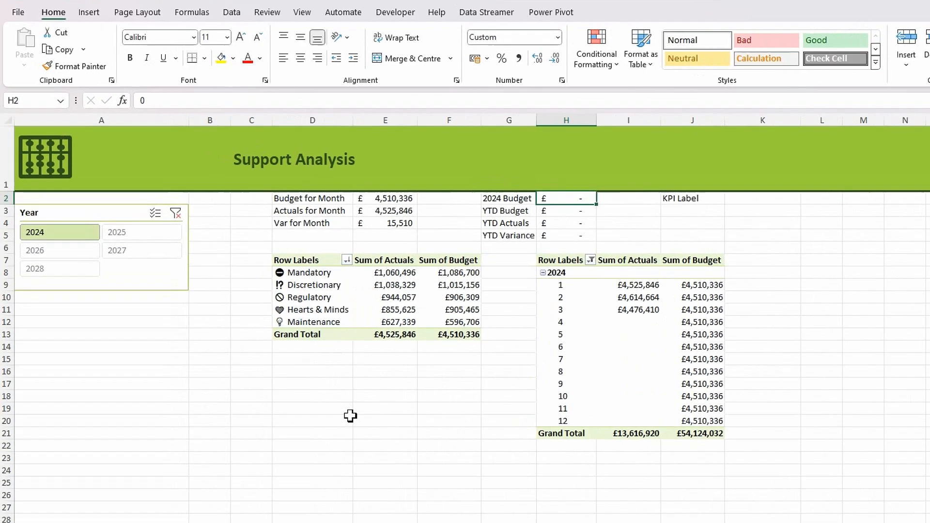
pyautogui.write('=')
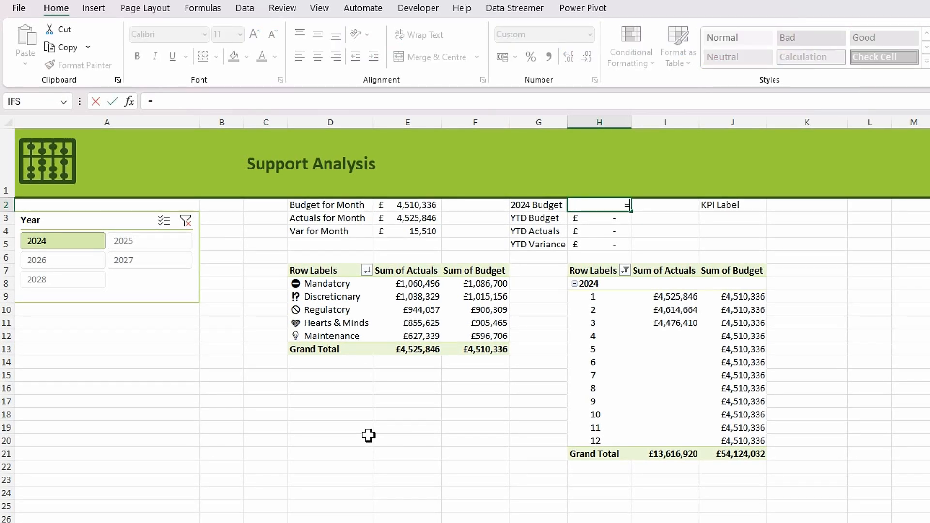
pyautogui.click(722, 453)
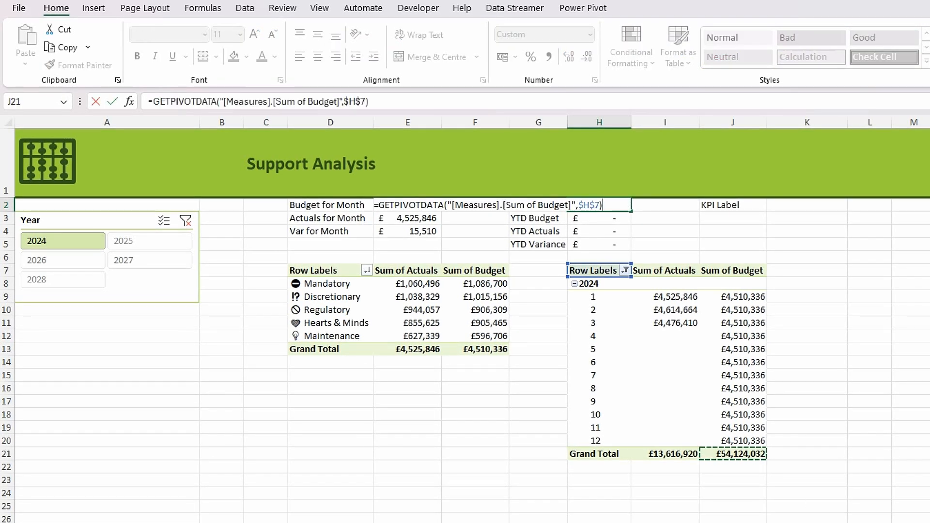
pyautogui.press('Return')
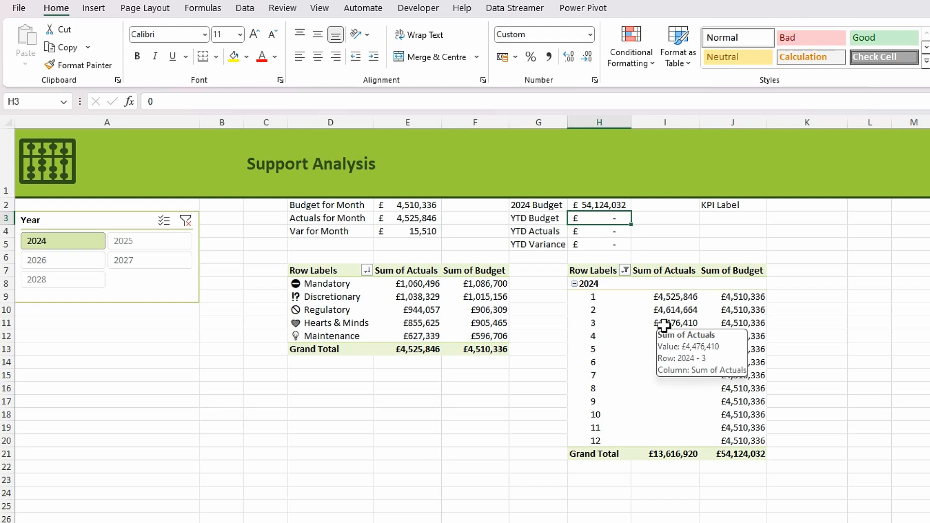
# Calculate YTD Budget in H3 with =SUMIF(I9:I20,">"&0,J9:J20), summing budget only for months with actuals
pyautogui.write('=sumif')
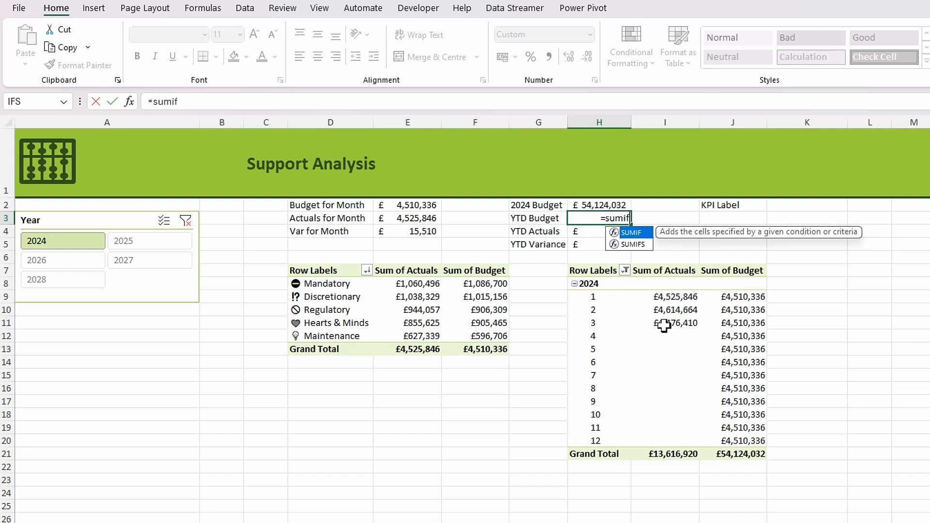
pyautogui.press('Tab')
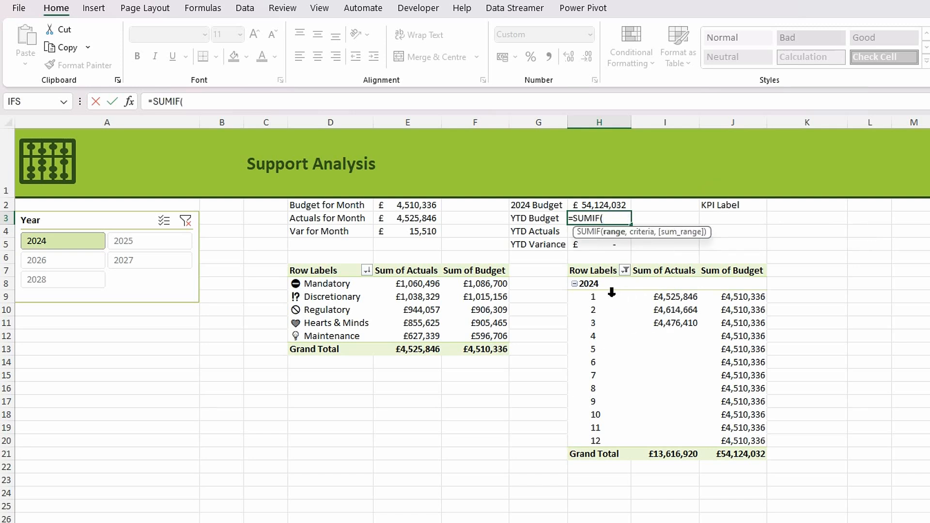
pyautogui.moveTo(667, 297); pyautogui.dragTo(682, 446)
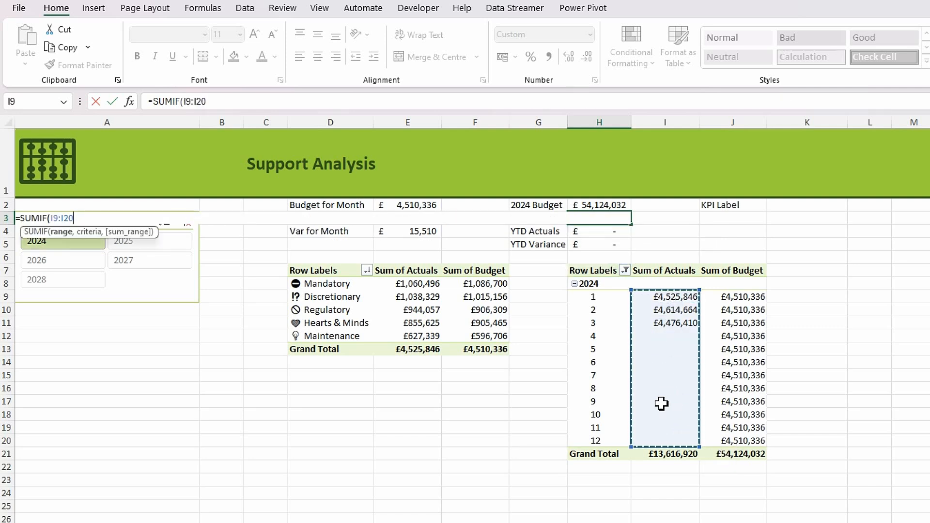
pyautogui.write(',">"&0')
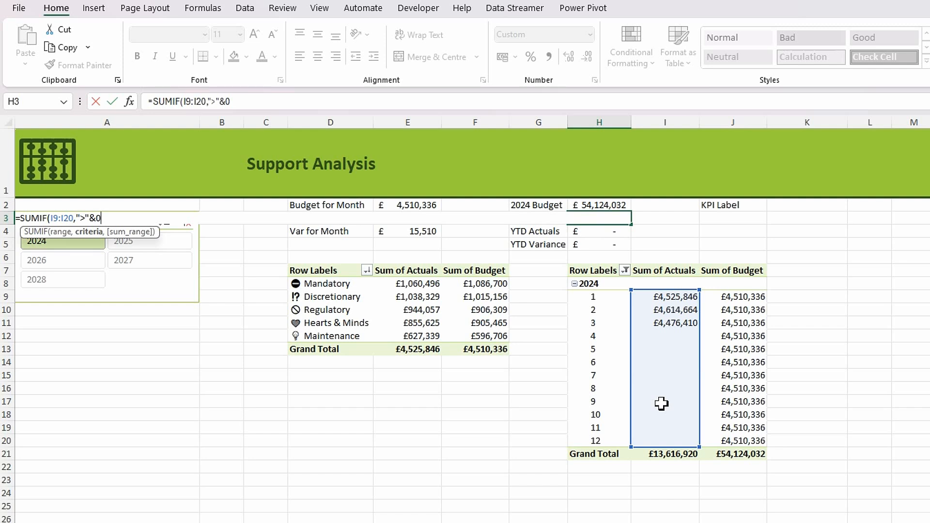
pyautogui.write(',')
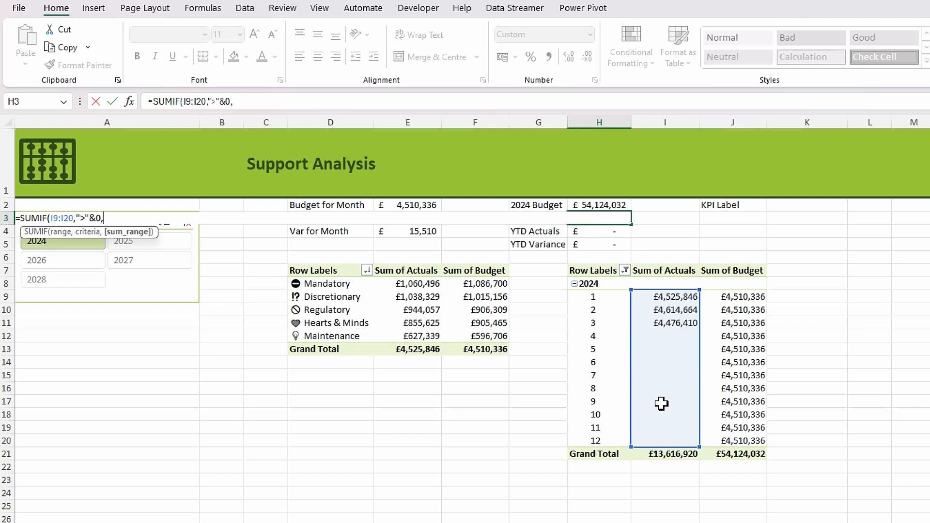
pyautogui.moveTo(729, 296); pyautogui.dragTo(738, 442)
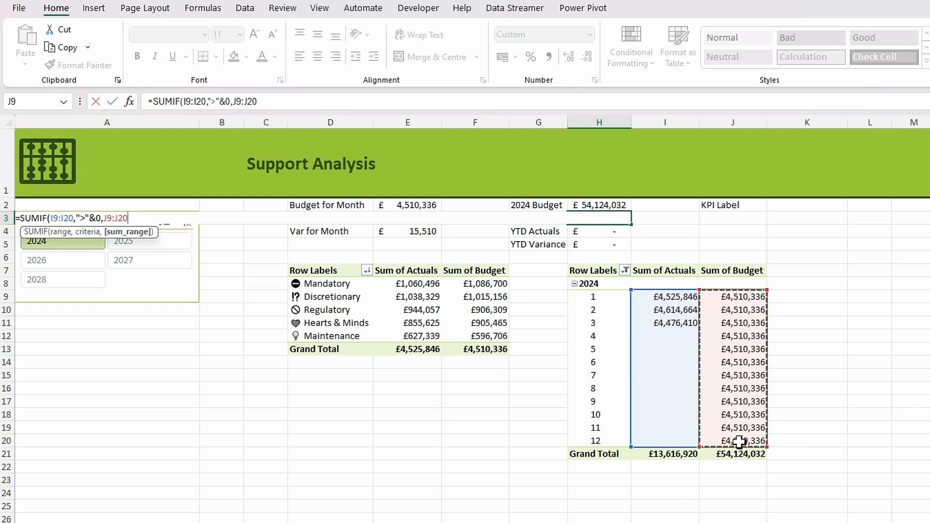
pyautogui.write(')')
pyautogui.press('Return')
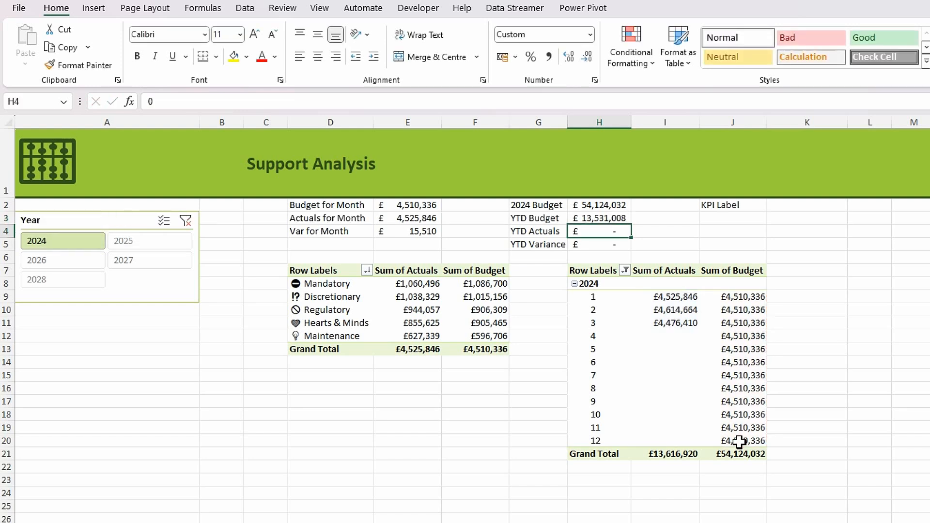
pyautogui.click(601, 219)
# Link YTD Actuals in H4 to the Sum of Actuals grand total of the monthly PivotTable
pyautogui.click(601, 235)
pyautogui.moveTo(664, 464)
pyautogui.write('=')
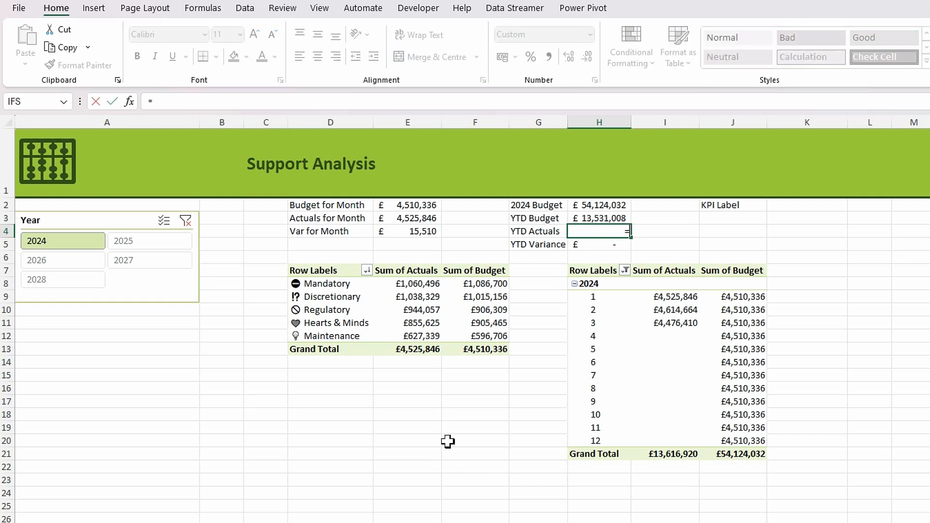
pyautogui.click(671, 456)
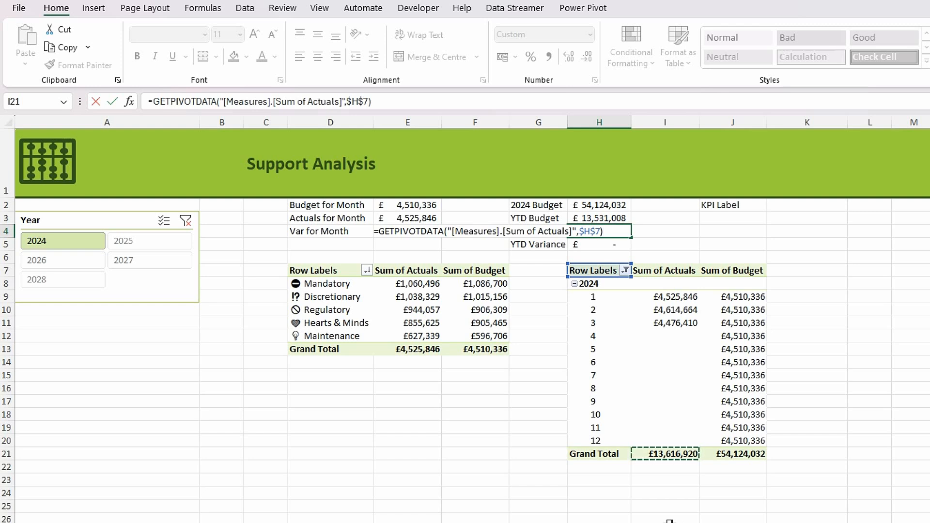
pyautogui.press('Return')
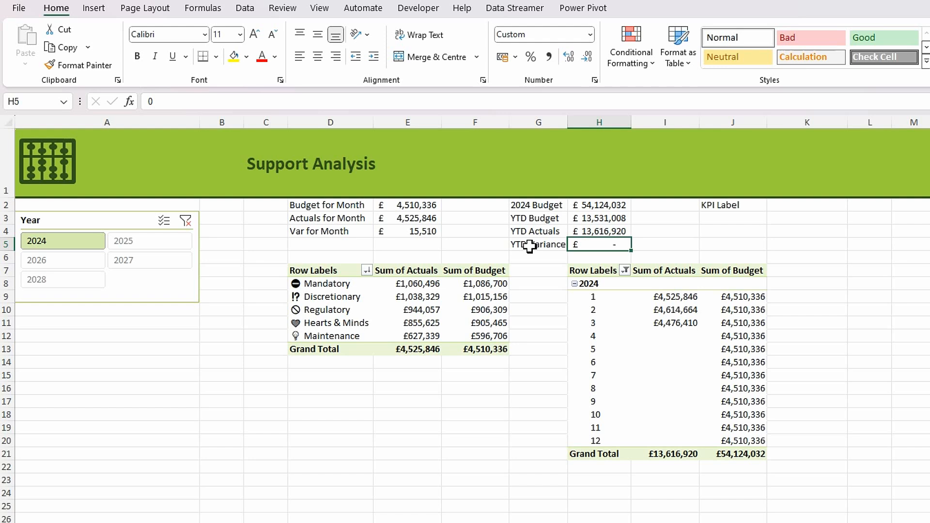
# Calculate YTD Variance in H5 as YTD Actuals minus YTD Budget with =H4-H3
pyautogui.write('=')
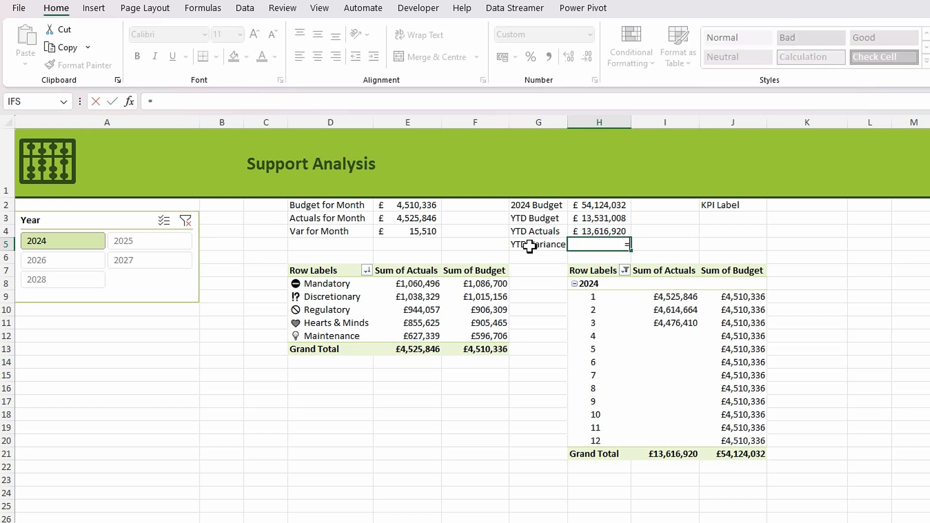
pyautogui.click(598, 231)
pyautogui.write('-')
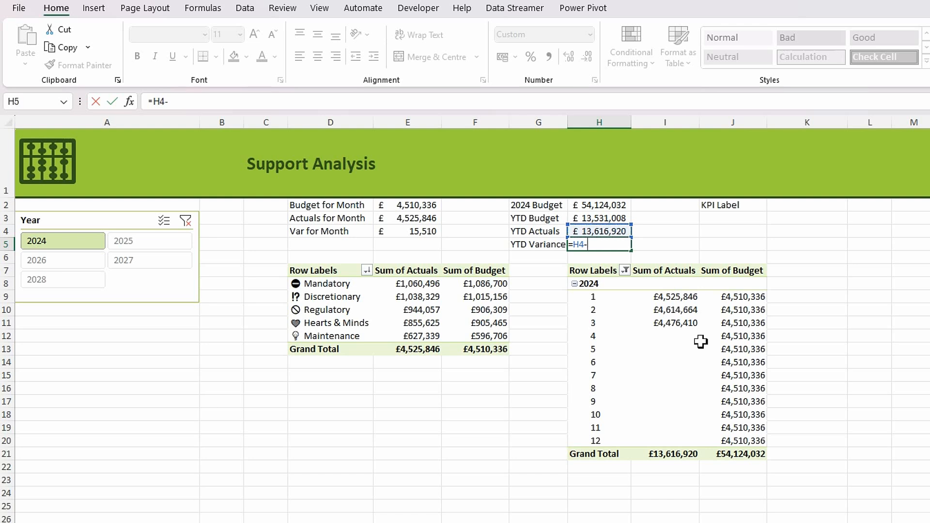
pyautogui.click(594, 217)
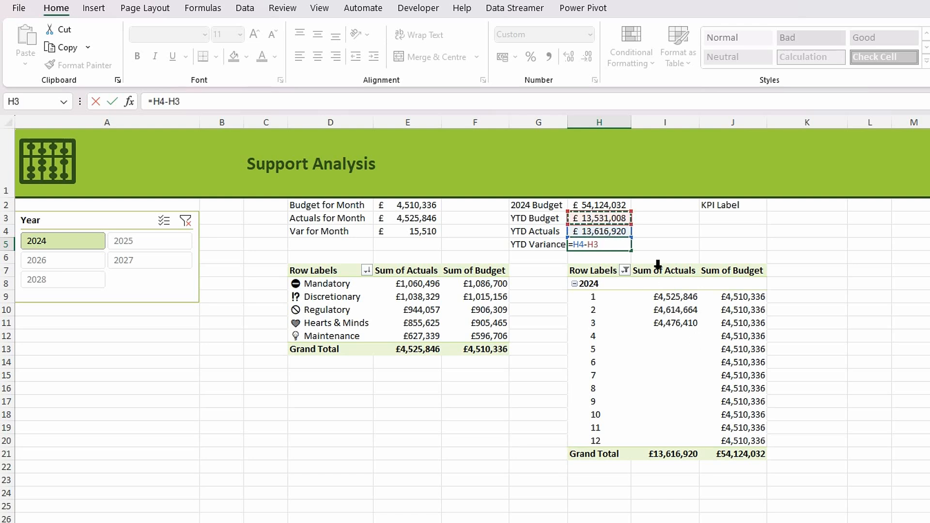
pyautogui.press('Return')
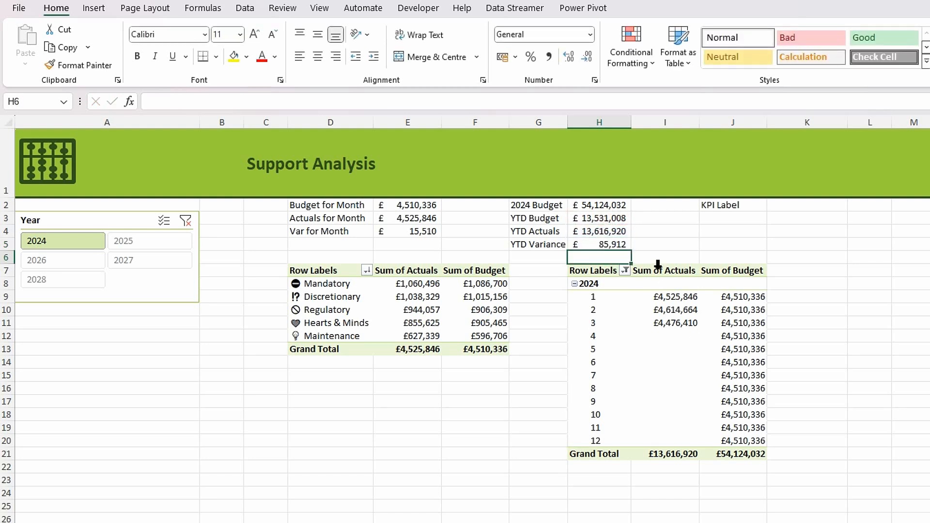
pyautogui.click(493, 414)
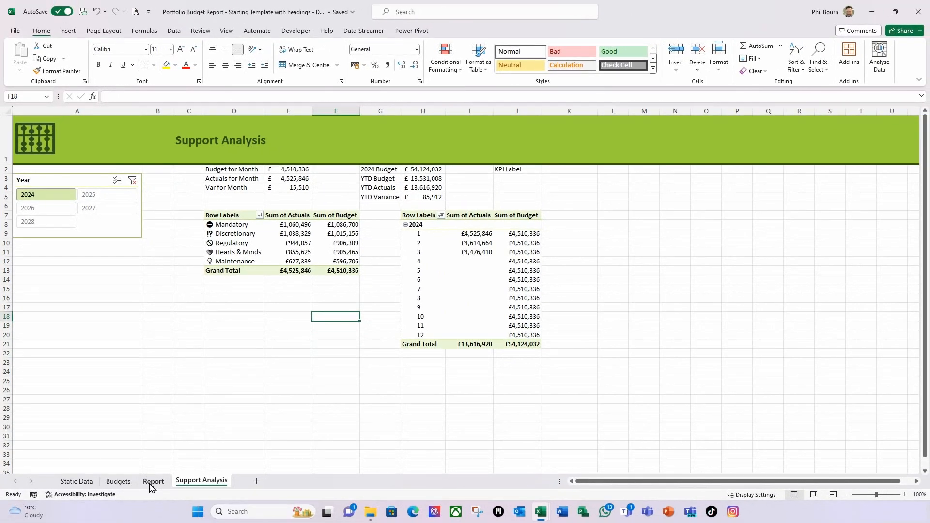
# On the Report sheet, test the banner figures by filtering the Date timeline to Feb, Mar and back to Jan 2024
pyautogui.click(152, 483)
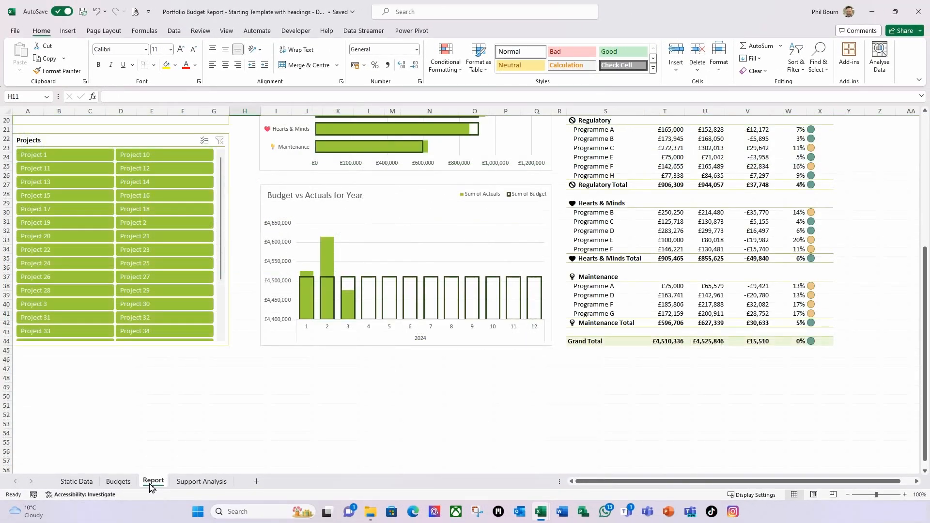
pyautogui.scroll(6, 338, 415)
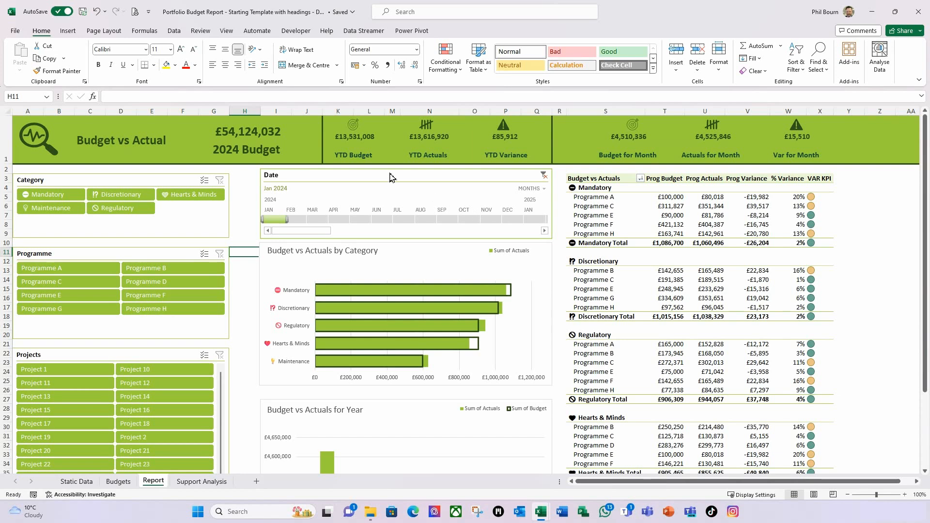
pyautogui.click(298, 220)
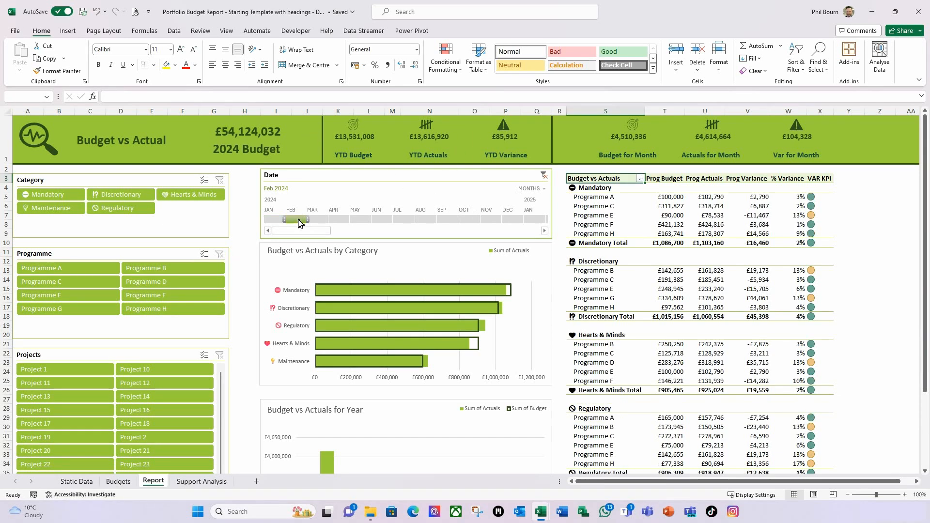
pyautogui.click(319, 220)
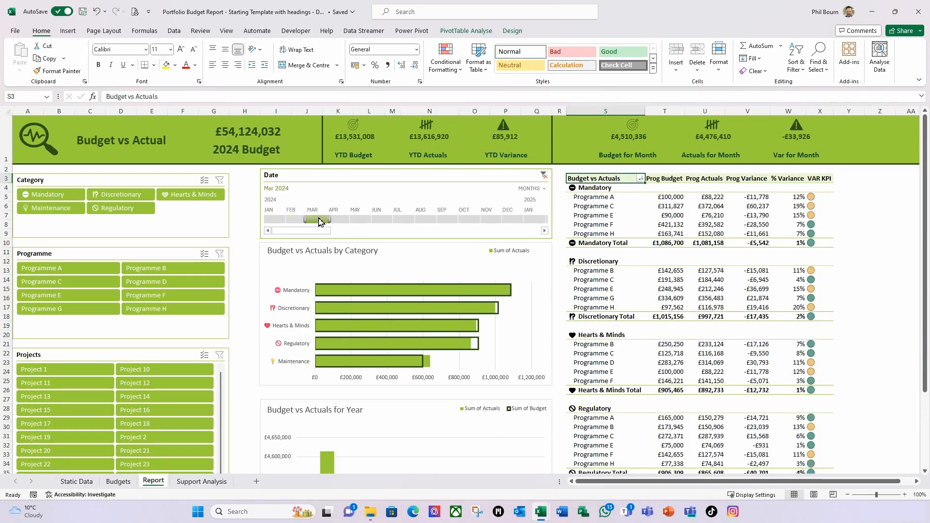
pyautogui.click(275, 220)
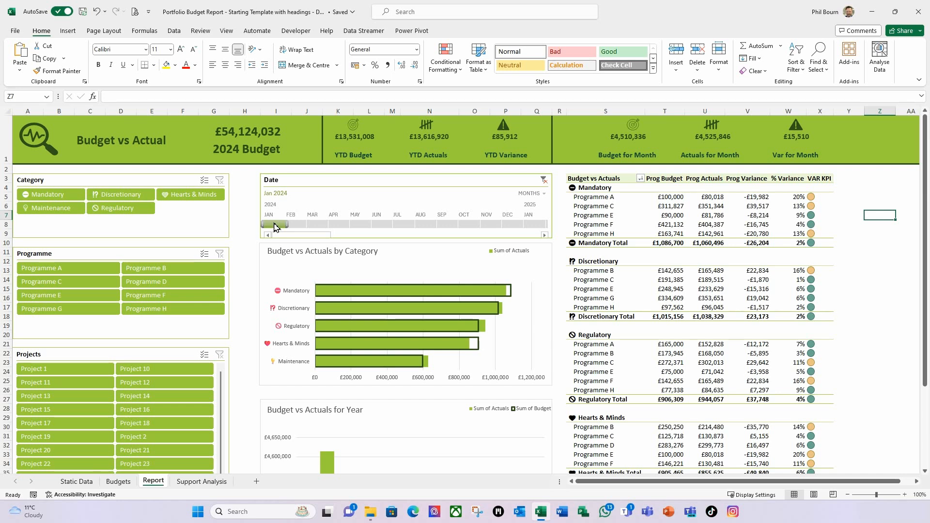
# Test the Hearts & Minds category filter with the timeline on Feb and Jan 2024, and clear the Category filter
pyautogui.click(296, 224)
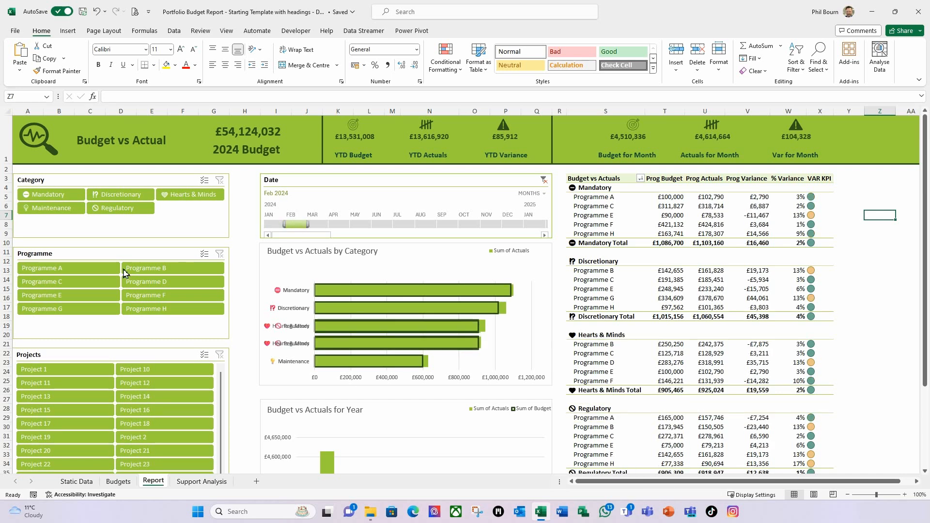
pyautogui.click(182, 196)
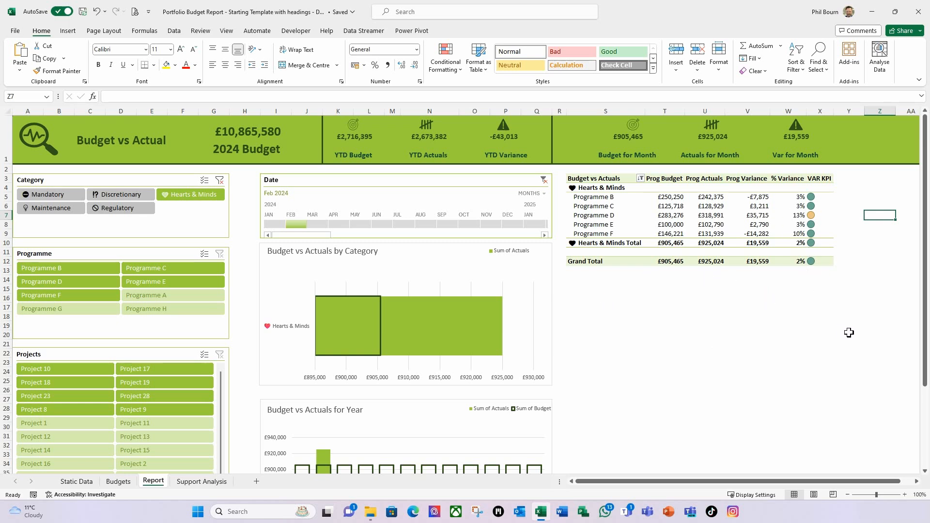
pyautogui.click(274, 224)
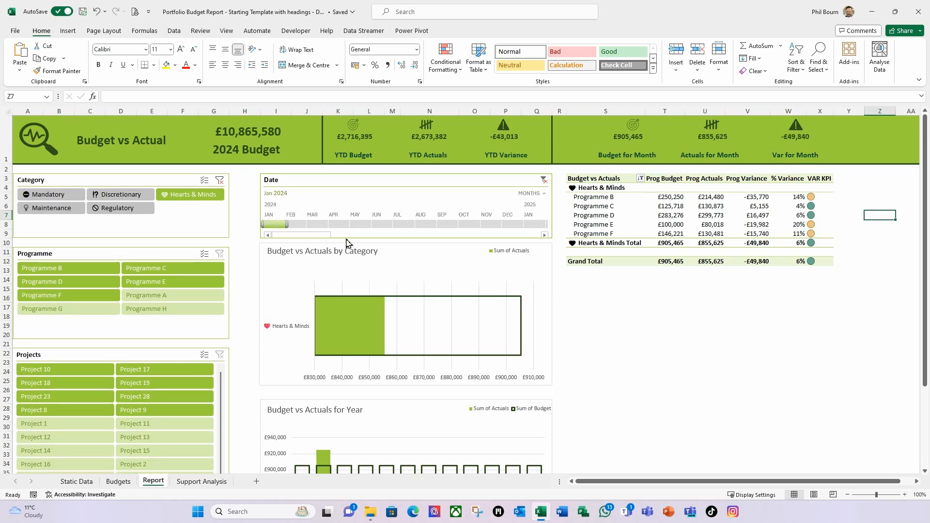
pyautogui.click(219, 180)
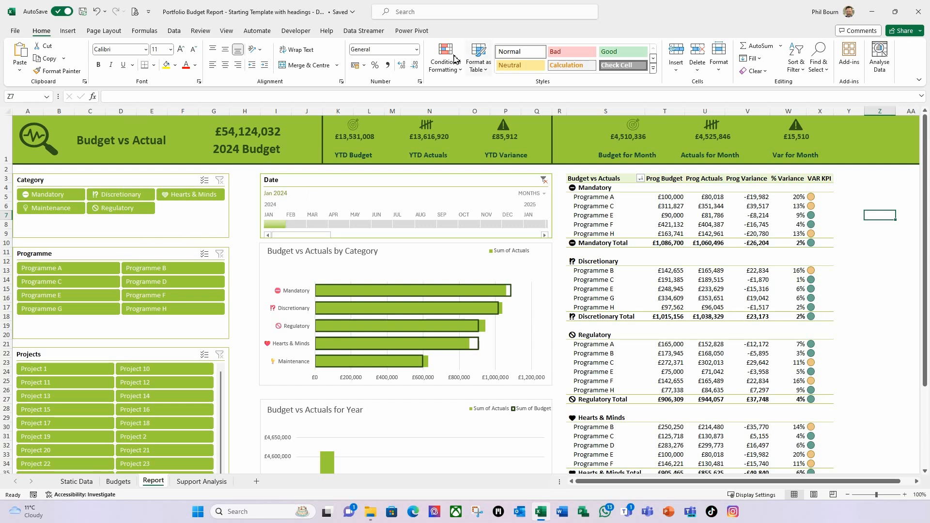
# Open the Power Pivot data model and select the empty calculation cell below % Variance in tblProjects
pyautogui.click(415, 31)
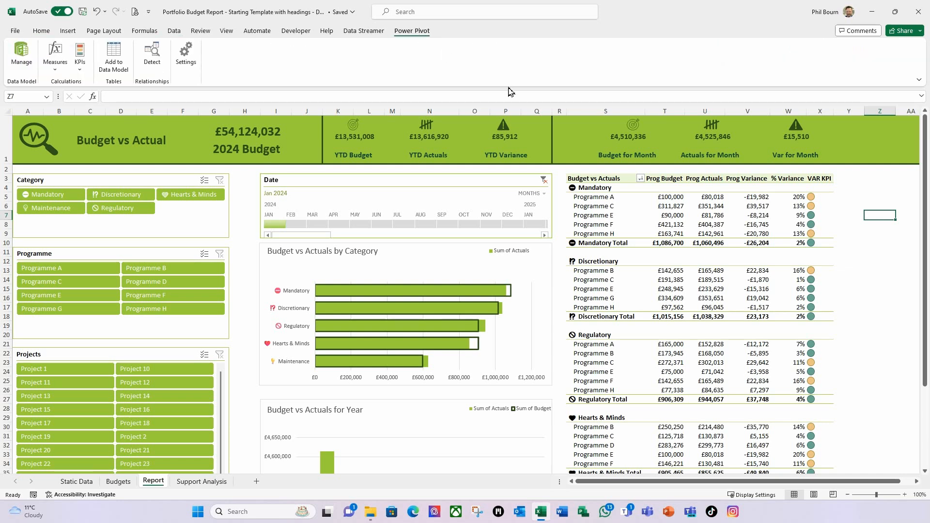
pyautogui.click(22, 64)
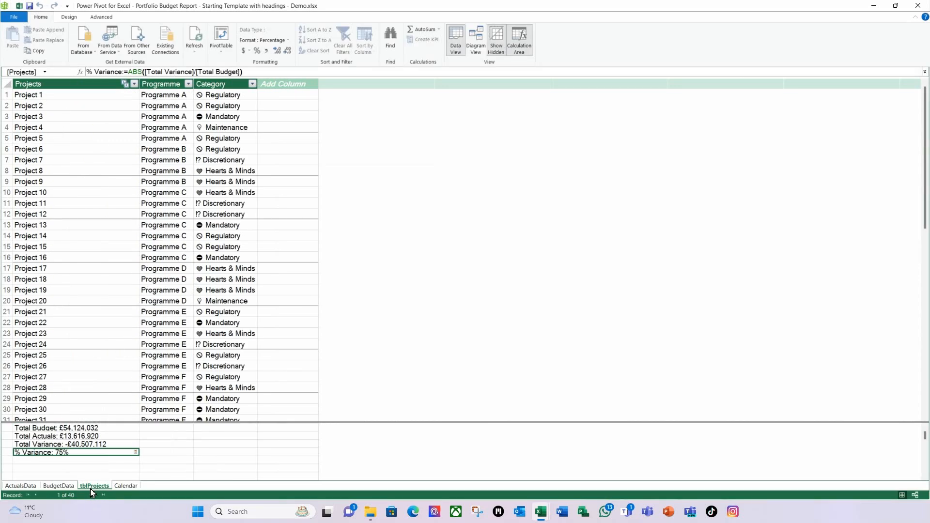
pyautogui.scroll(-1, 75, 441)
pyautogui.scroll(1, 75, 441)
pyautogui.click(41, 460)
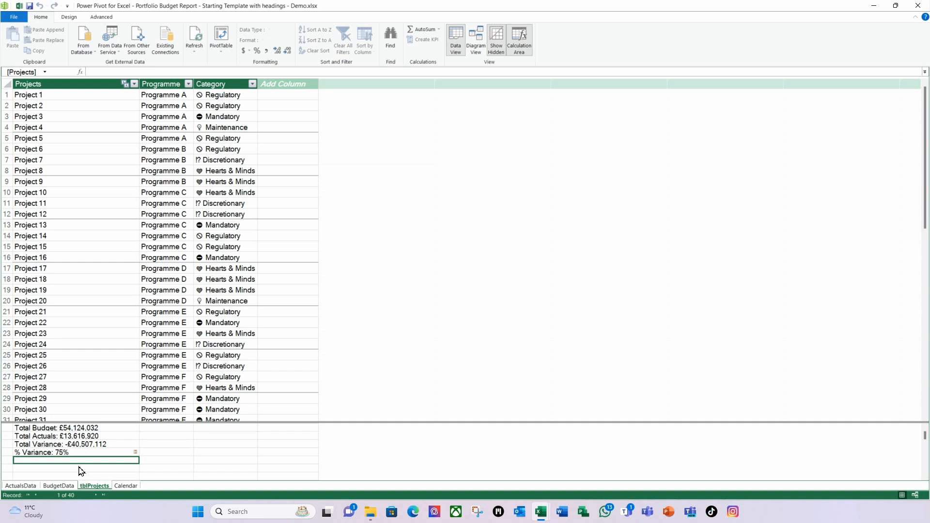
# Create the measure #Programme:=DISTINCTCOUNT([Programme]) in the tblProjects calculation area
pyautogui.write('#')
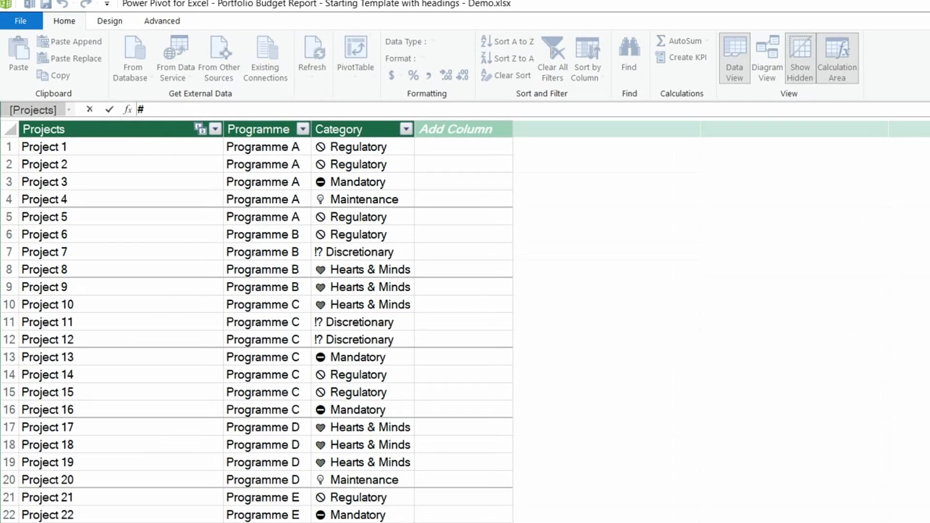
pyautogui.write('Preo')
pyautogui.write('mm')
pyautogui.write('e:=di')
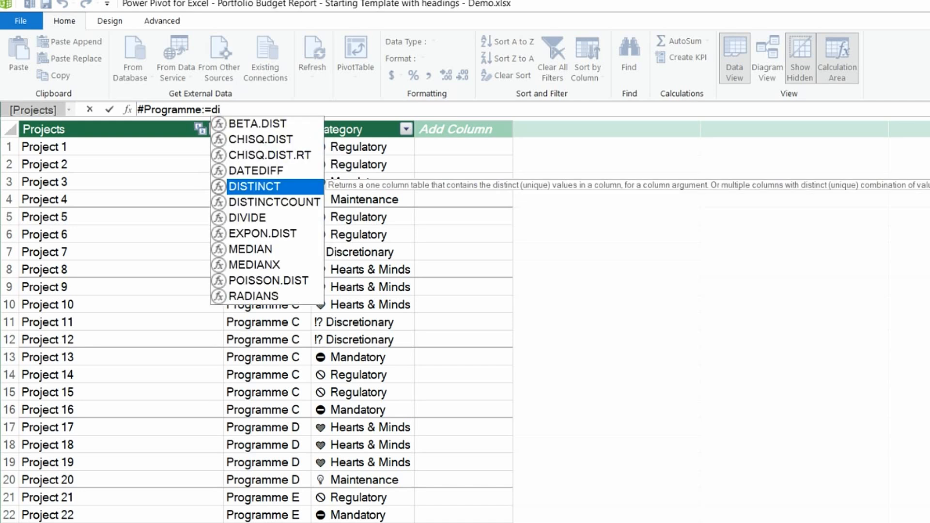
pyautogui.doubleClick(266, 209)
pyautogui.scroll(-2, 404, 245)
pyautogui.scroll(-3, 405, 245)
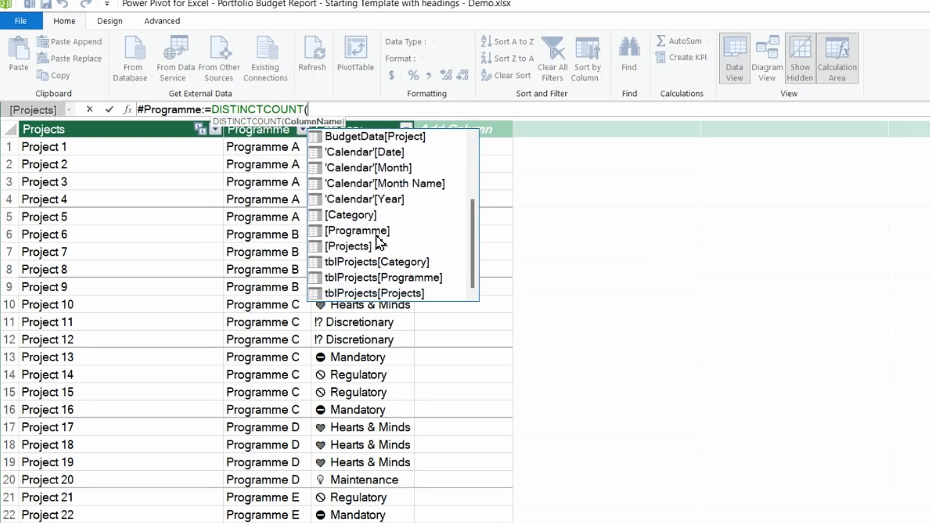
pyautogui.doubleClick(359, 231)
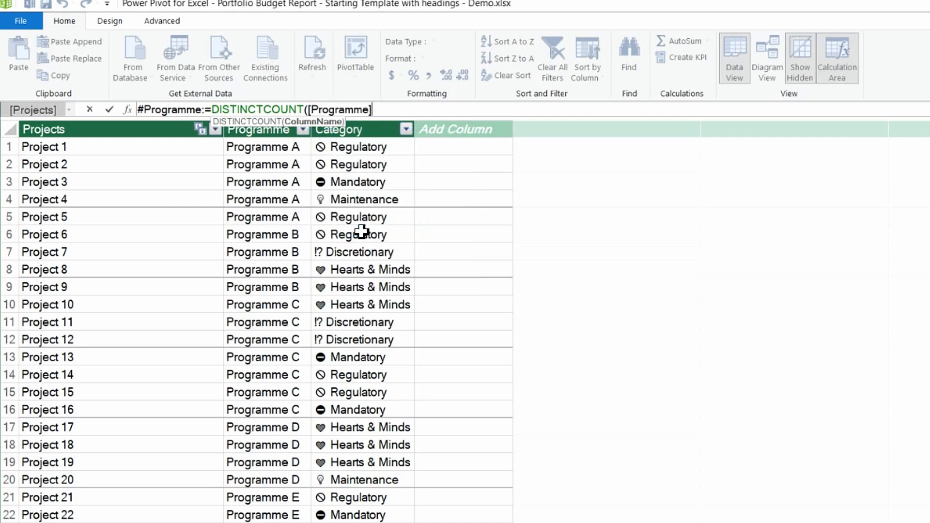
pyautogui.write(')')
pyautogui.press('Return')
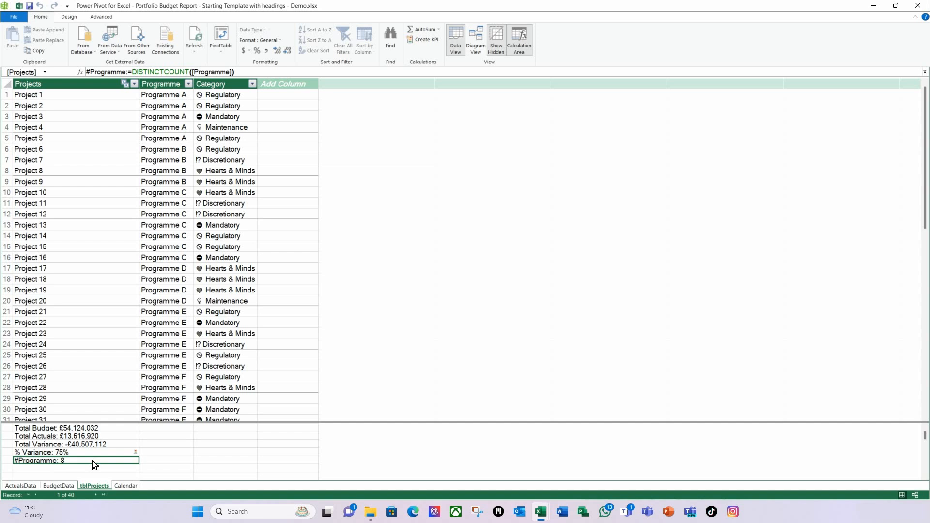
# Format the #Programme measure as Whole Number and select the empty calculation cell below it
pyautogui.click(281, 41)
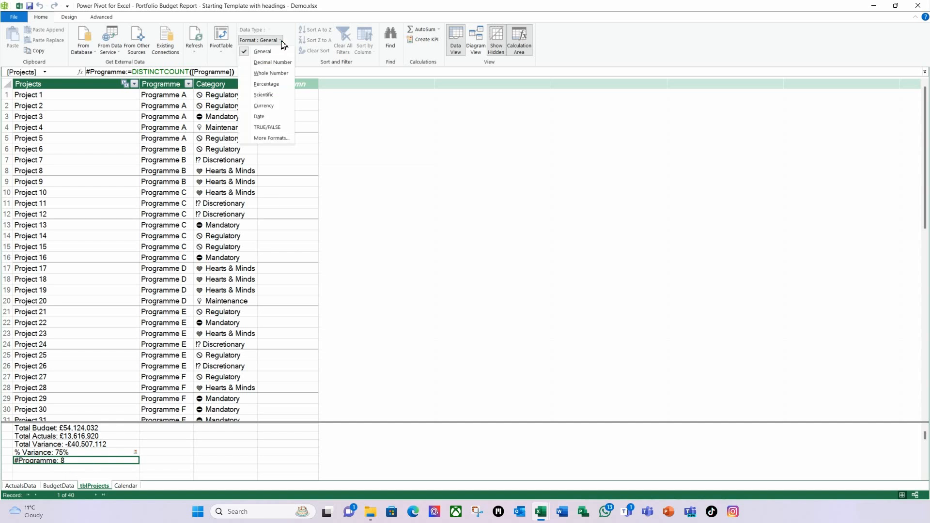
pyautogui.click(270, 73)
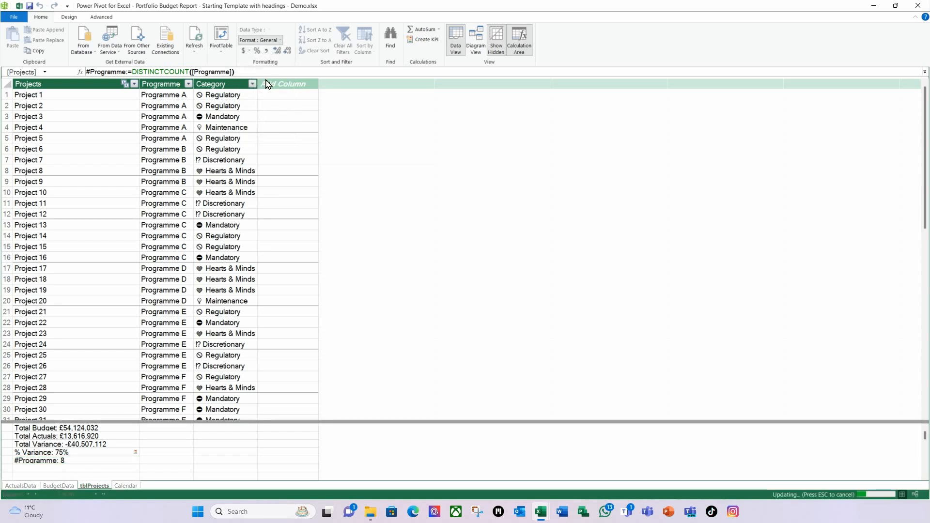
pyautogui.click(22, 469)
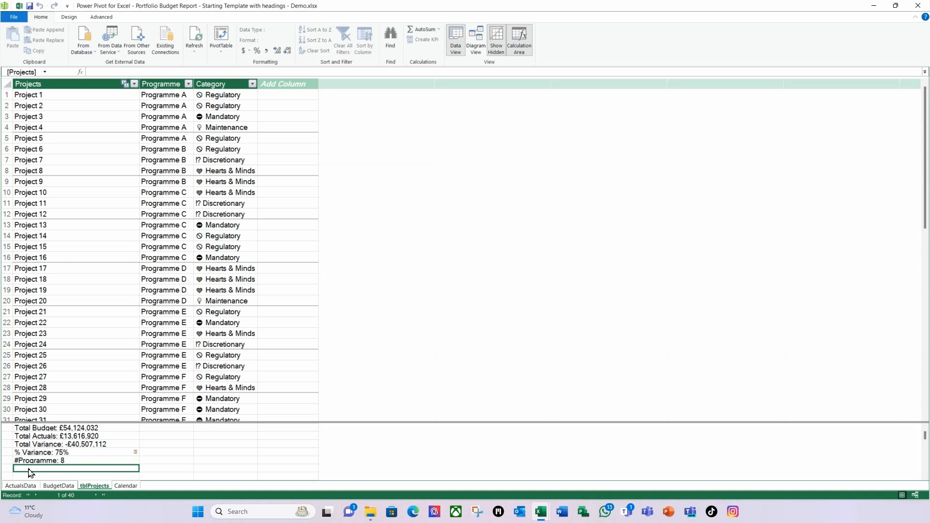
# Enter the measure Projects:=DISTINCTCOUNT([Projects]) in the calculation cell below #Programme
pyautogui.write('Pro')
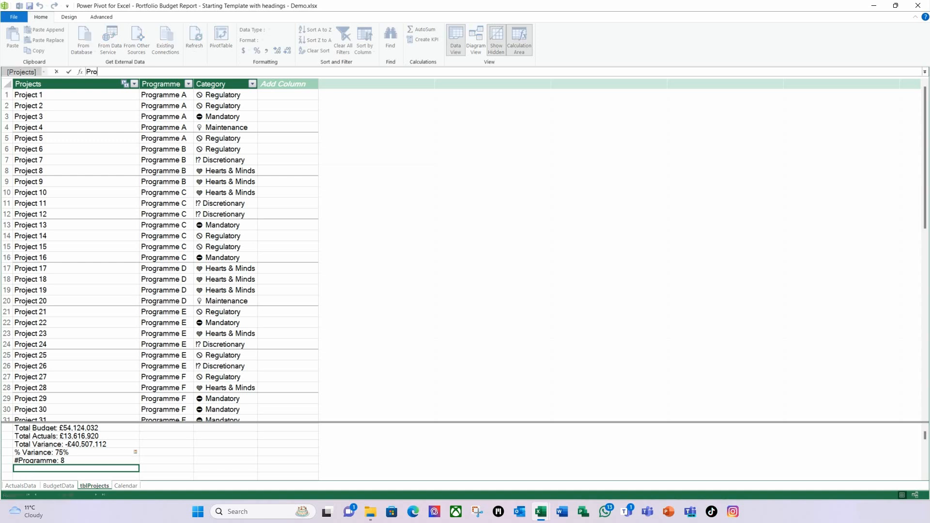
pyautogui.write('jects:')
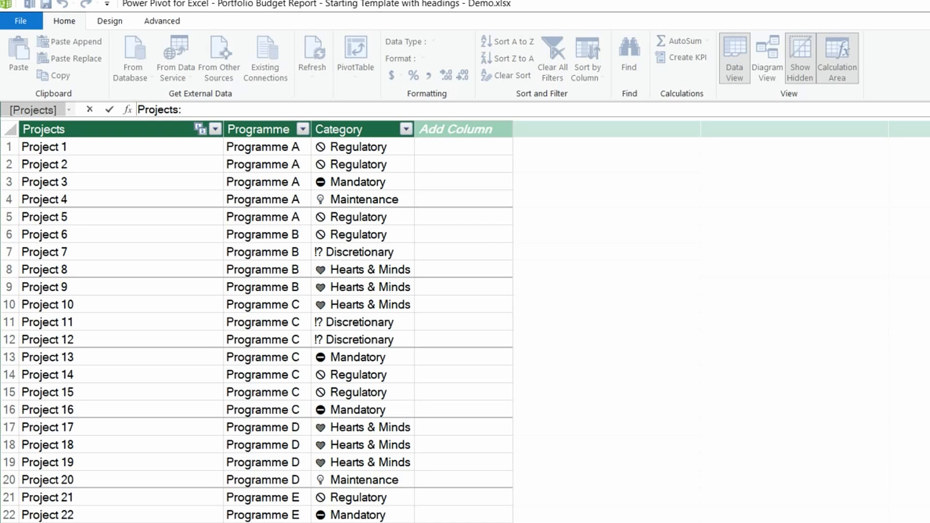
pyautogui.write('=dis')
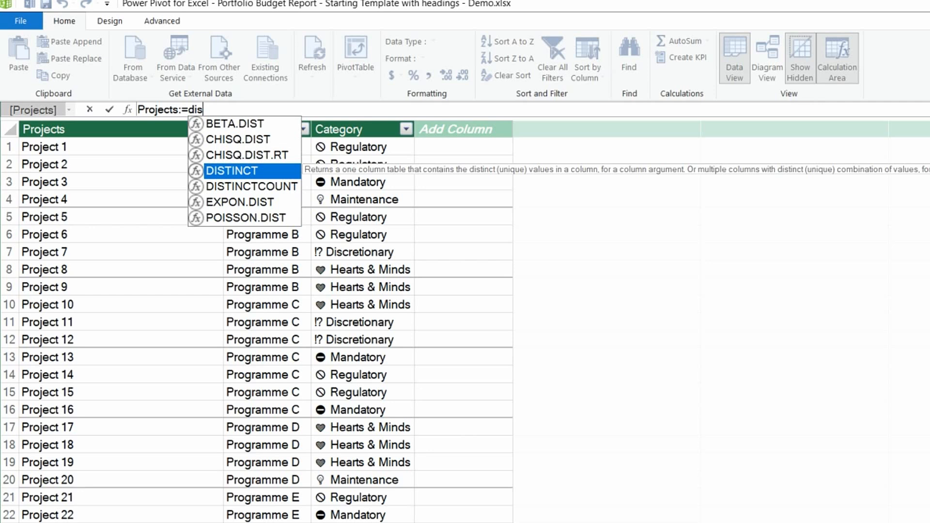
pyautogui.doubleClick(237, 186)
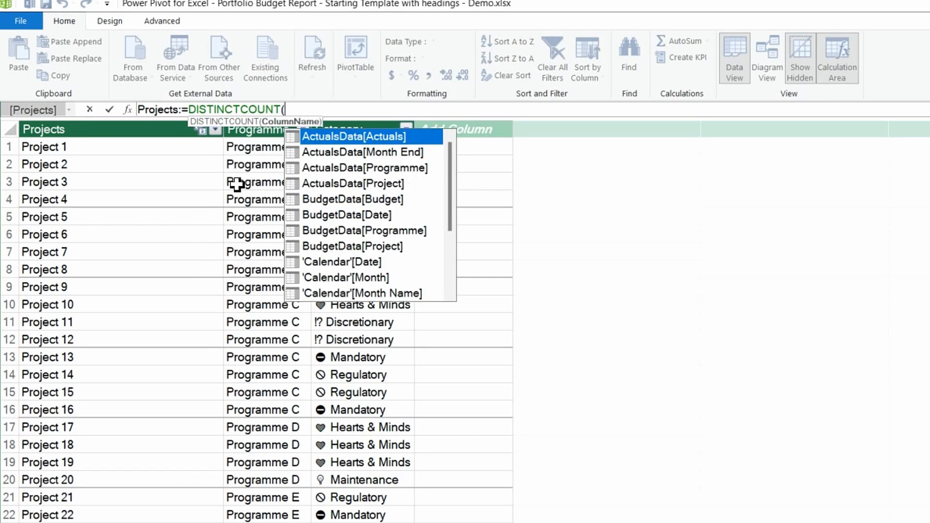
pyautogui.scroll(-3, 372, 264)
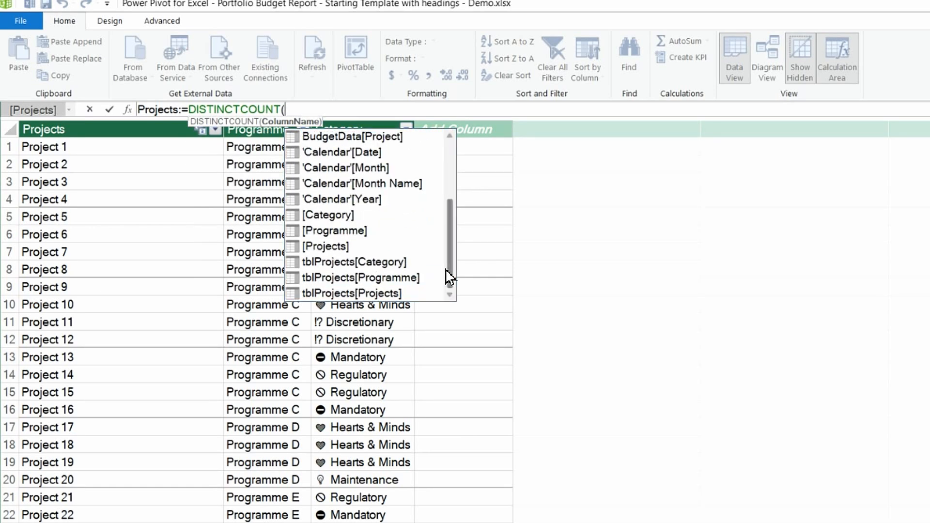
pyautogui.doubleClick(317, 246)
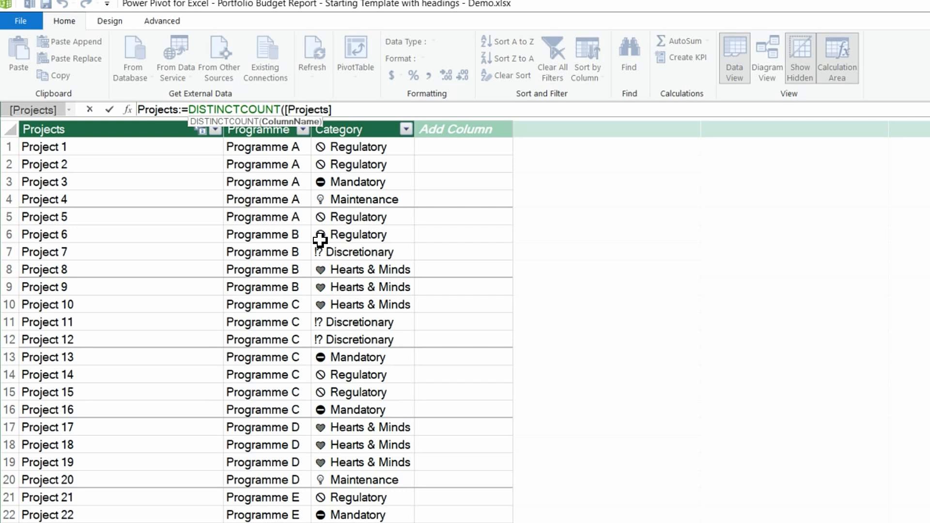
pyautogui.write(')')
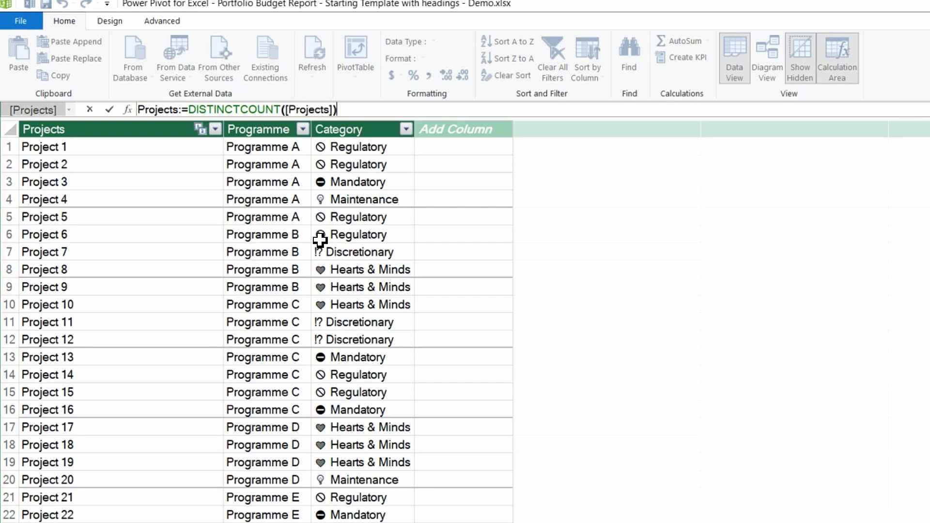
pyautogui.press('Return')
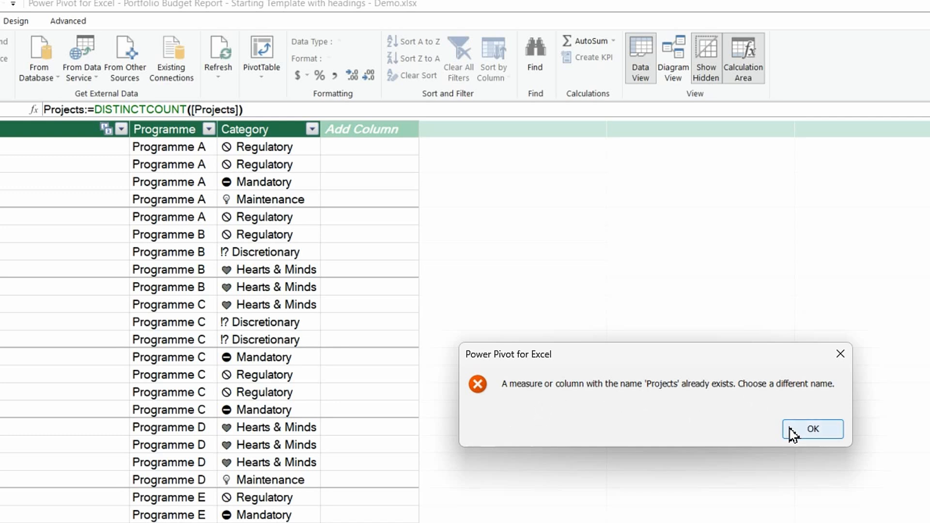
# Dismiss the naming error and rename the new distinct-count measure to #Projects
pyautogui.click(813, 429)
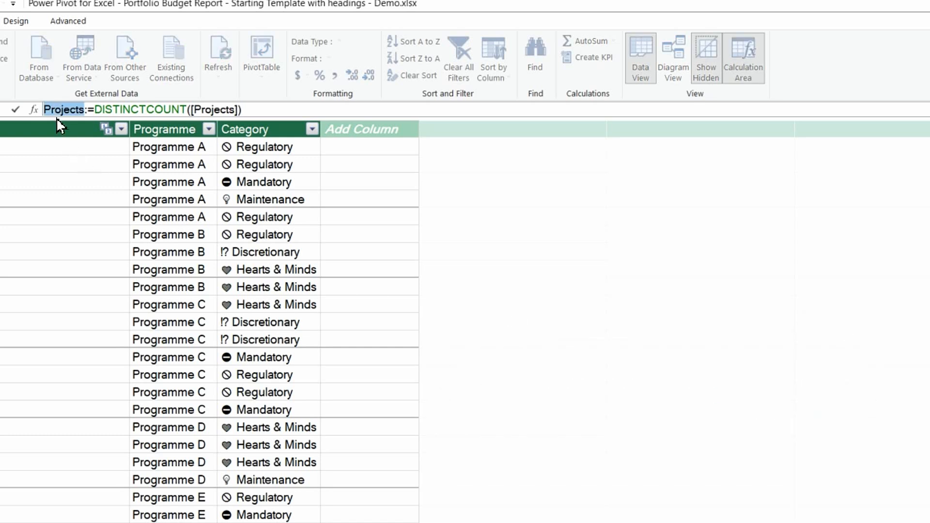
pyautogui.click(45, 110)
pyautogui.write('#')
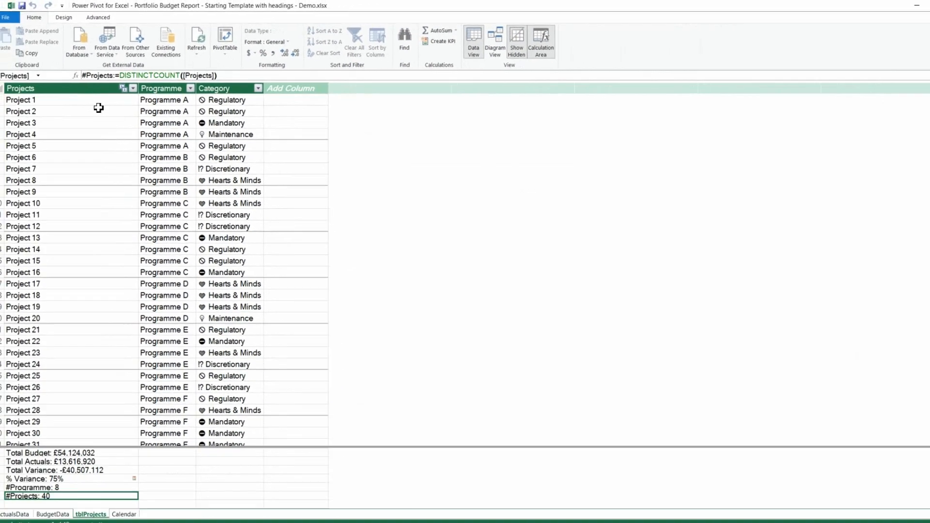
# Format the #Projects measure as Whole Number and close the Power Pivot window
pyautogui.click(282, 41)
pyautogui.click(274, 75)
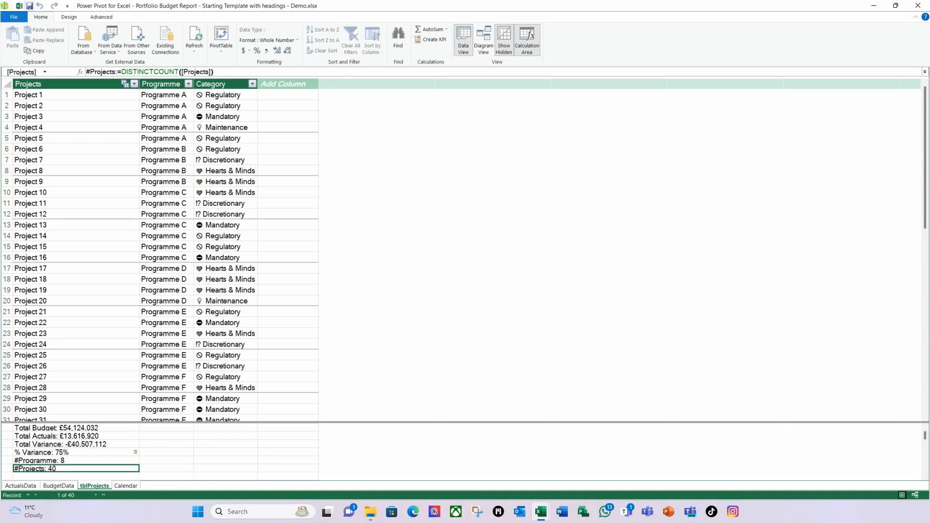
pyautogui.click(917, 6)
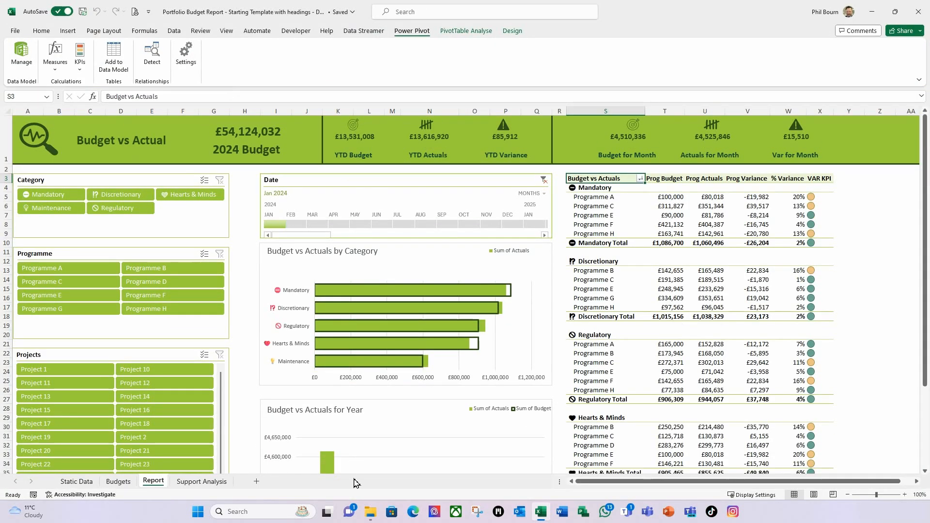
# Clear the KPI Label text from cell J2 on the Support Analysis sheet
pyautogui.click(202, 481)
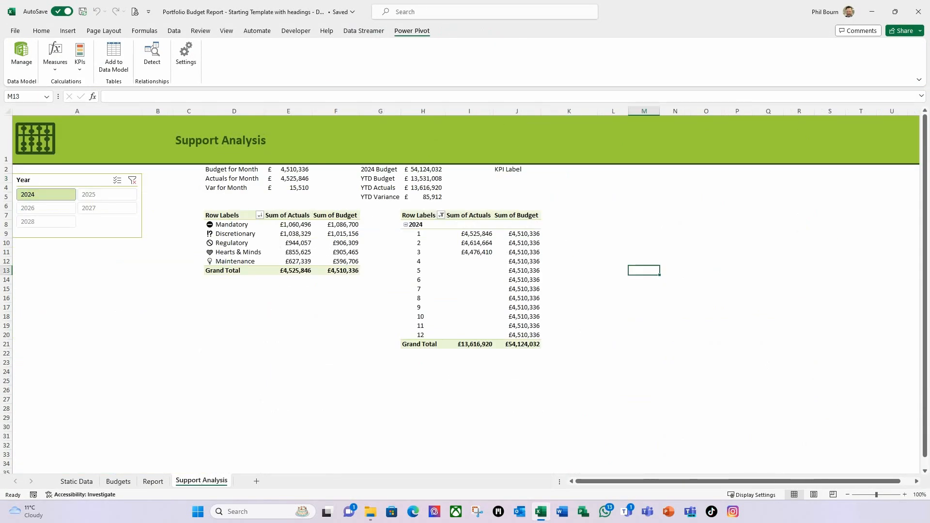
pyautogui.click(508, 169)
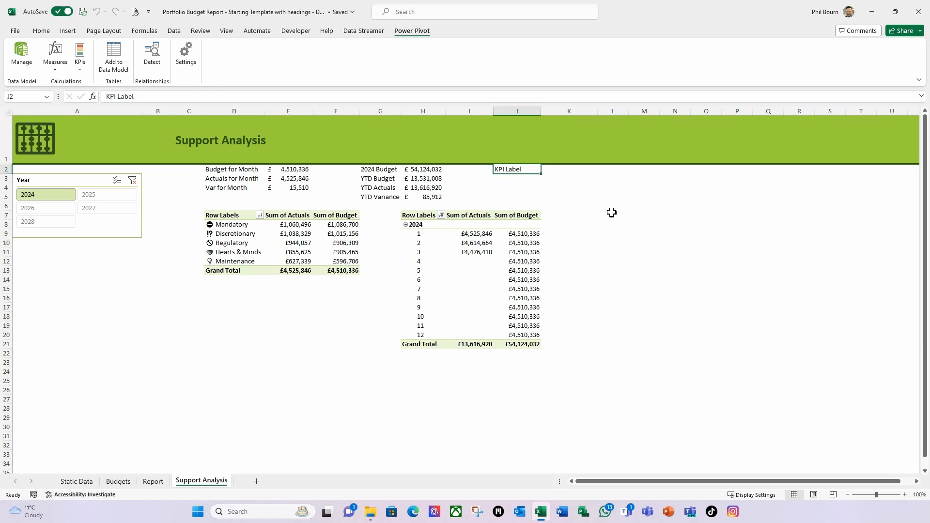
pyautogui.press('Delete')
# Copy the category PivotTable in D7:F13 to cell L7 and autofit columns L to N
pyautogui.moveTo(213, 216); pyautogui.dragTo(332, 271)
pyautogui.hotkey('ctrl', 'c')
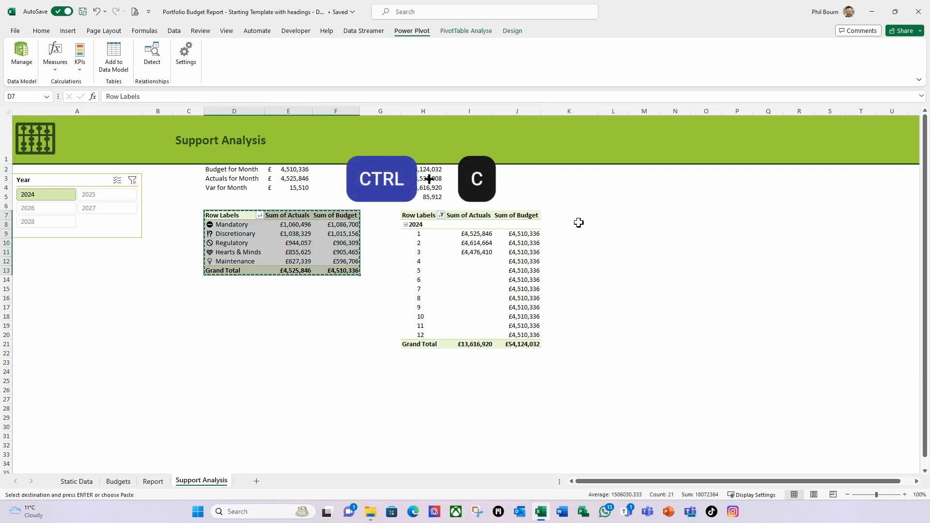
pyautogui.click(609, 215)
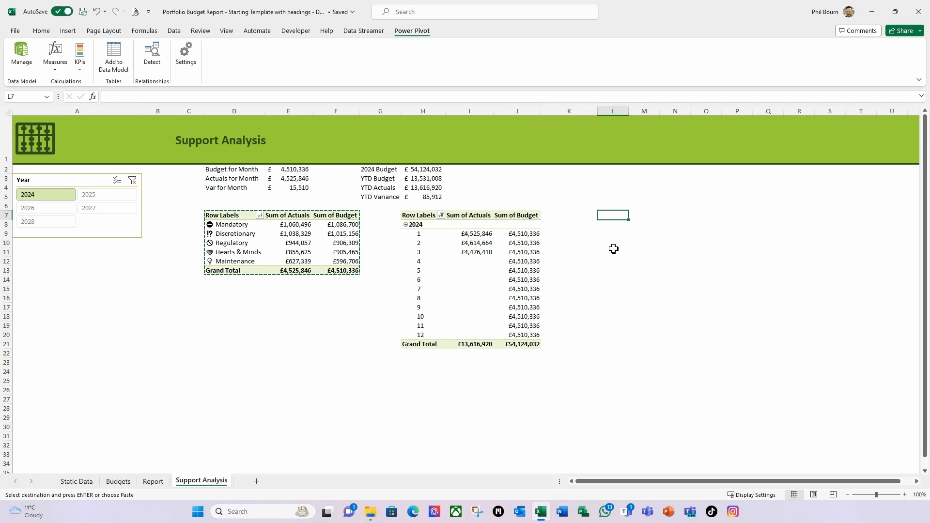
pyautogui.hotkey('ctrl', 'v')
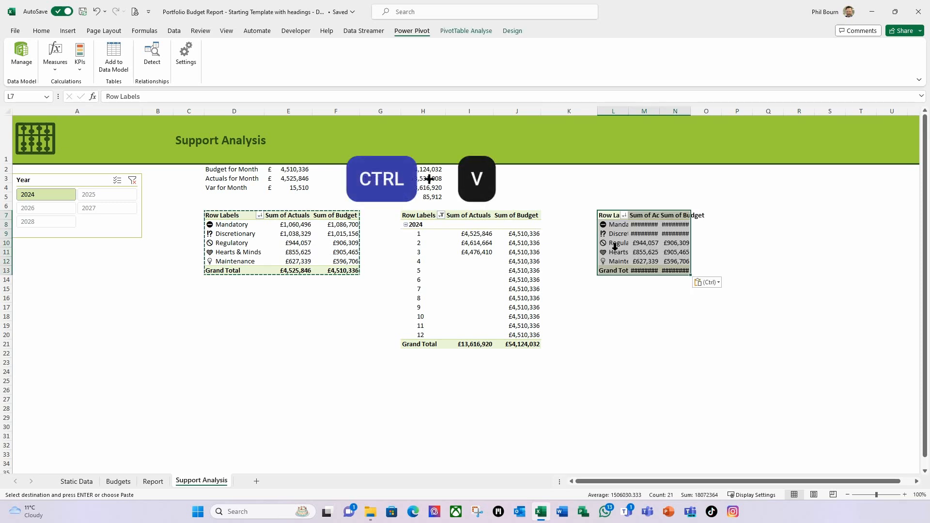
pyautogui.doubleClick(629, 112)
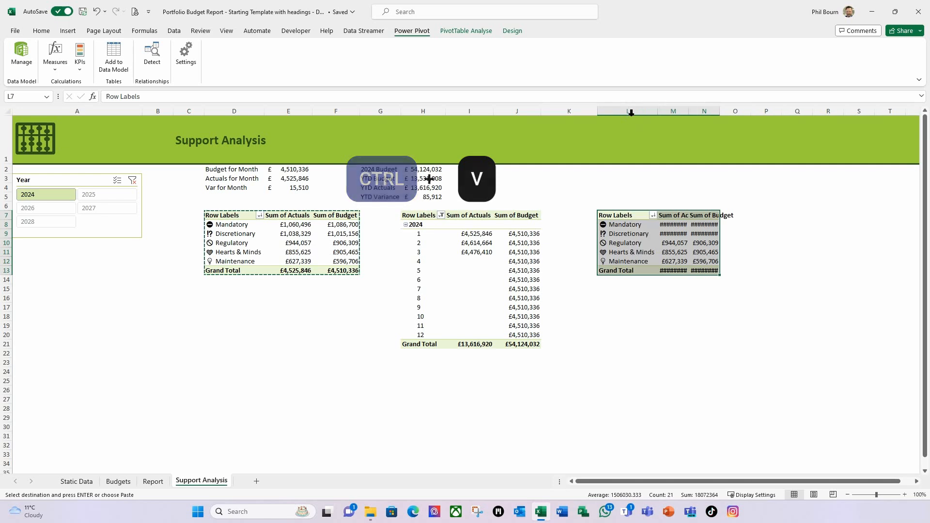
pyautogui.doubleClick(688, 113)
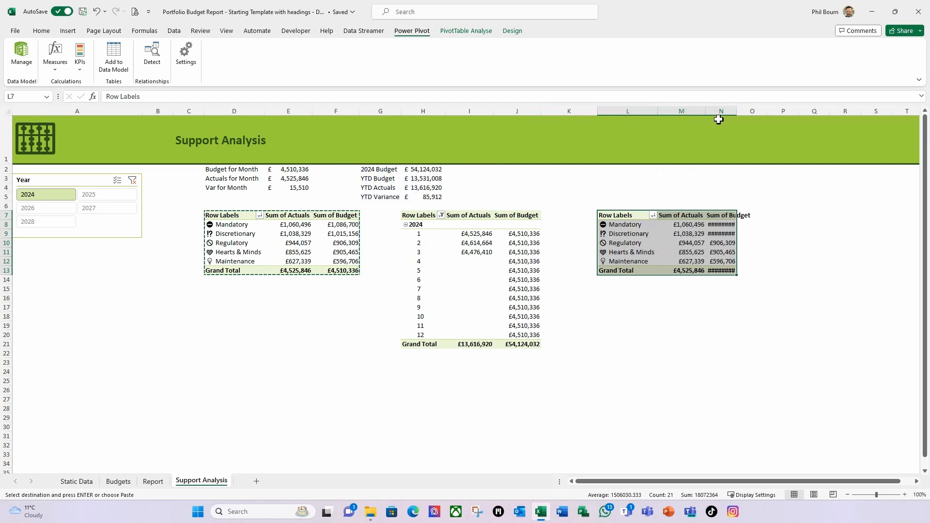
pyautogui.doubleClick(736, 112)
# Show the copied PivotTable's field list and remove Category, Sum of Actuals and Sum of Budget from its layout
pyautogui.click(630, 252)
pyautogui.moveTo(656, 251); pyautogui.dragTo(694, 243)
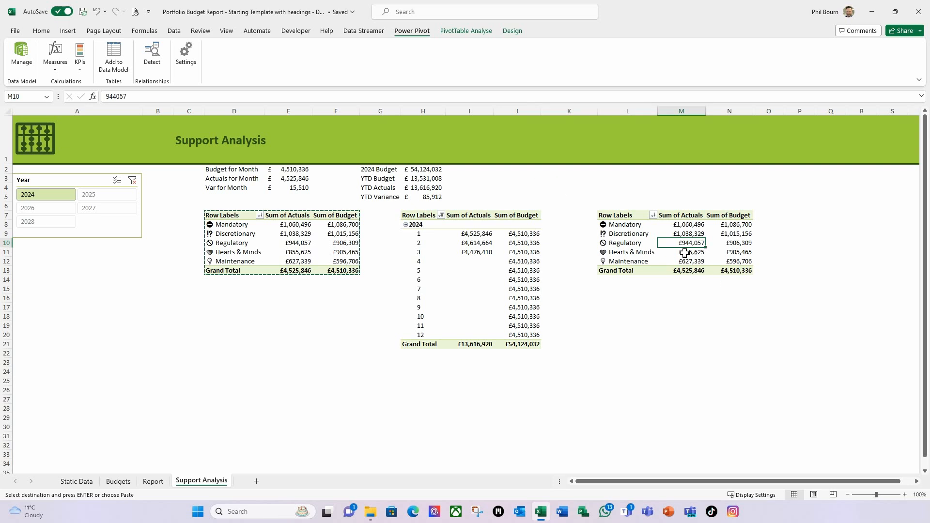
pyautogui.click(462, 34)
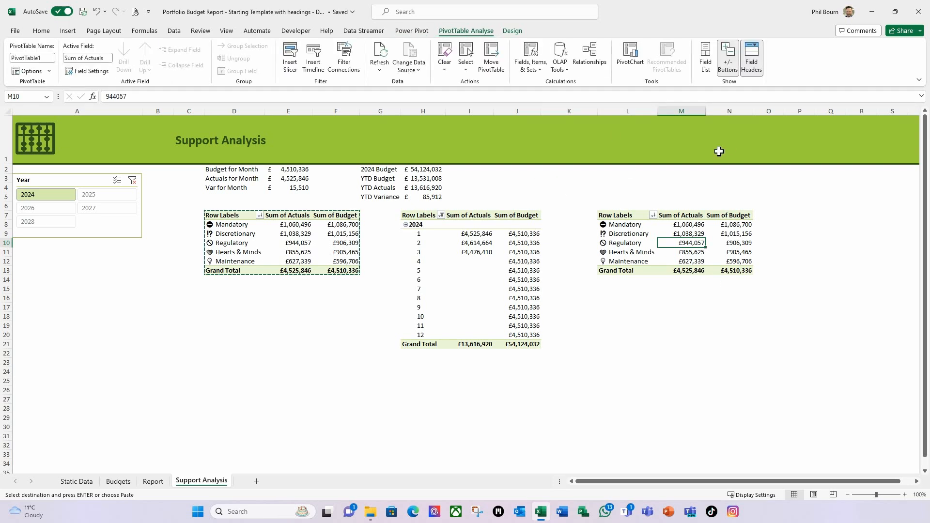
pyautogui.click(705, 57)
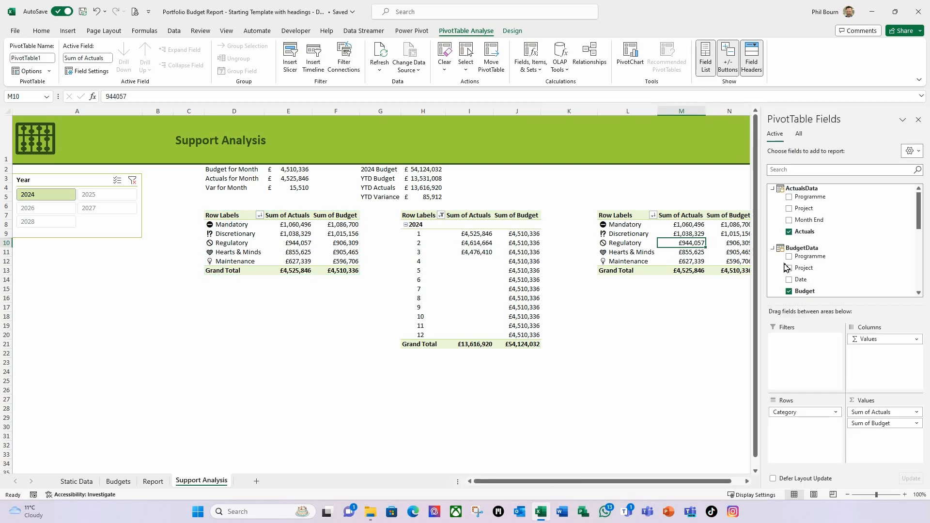
pyautogui.moveTo(786, 413); pyautogui.dragTo(865, 234)
pyautogui.moveTo(880, 412); pyautogui.dragTo(912, 313)
pyautogui.moveTo(878, 411); pyautogui.dragTo(877, 247)
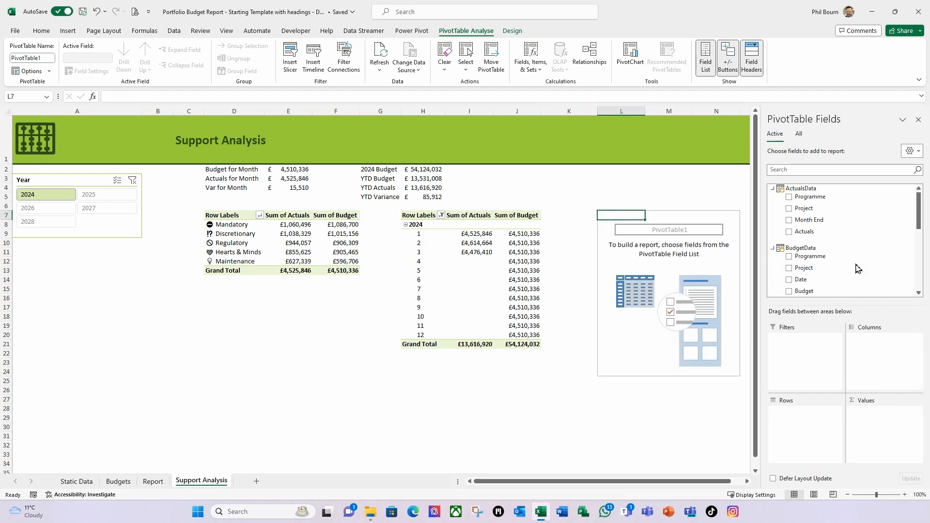
# Add the #Programme and #Projects measures from tblProjects as values of the emptied PivotTable, and close the field list
pyautogui.scroll(-3, 846, 272)
pyautogui.scroll(-3, 846, 271)
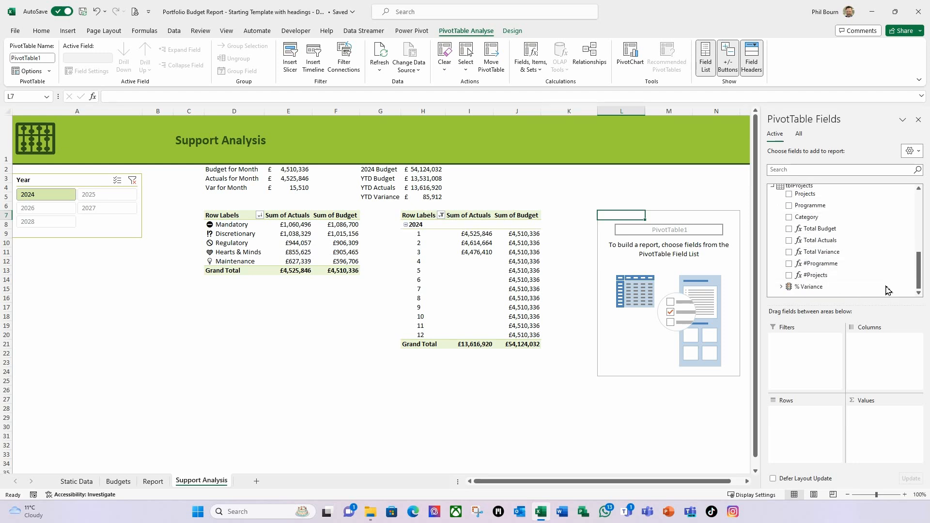
pyautogui.moveTo(825, 266); pyautogui.dragTo(884, 429)
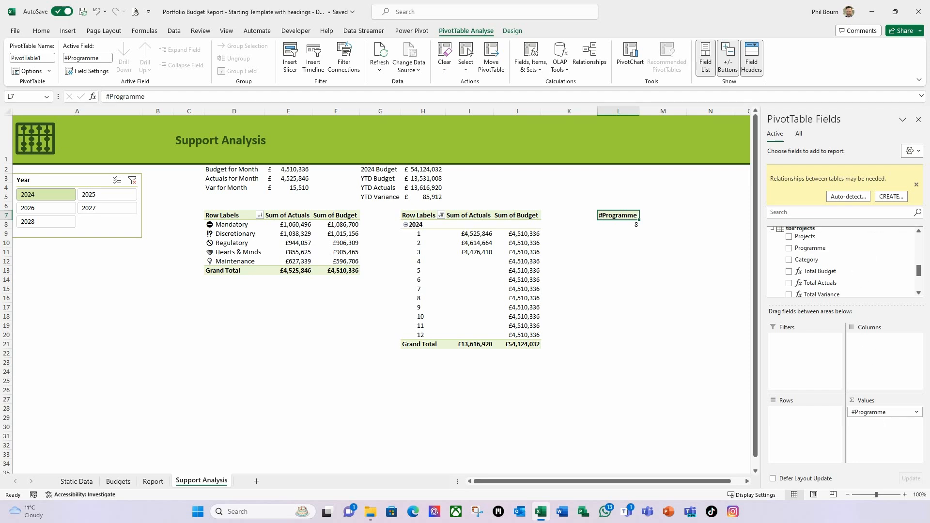
pyautogui.scroll(-2, 896, 235)
pyautogui.moveTo(816, 271); pyautogui.dragTo(889, 434)
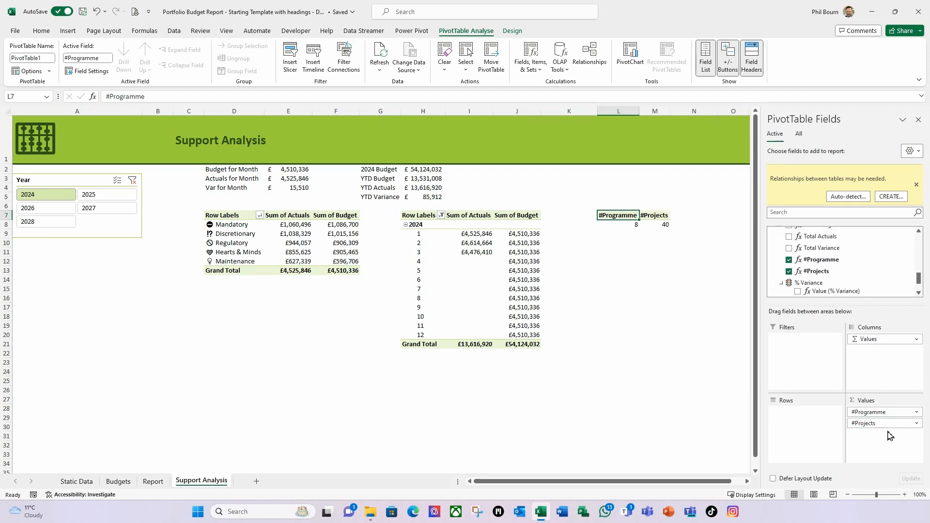
pyautogui.click(919, 120)
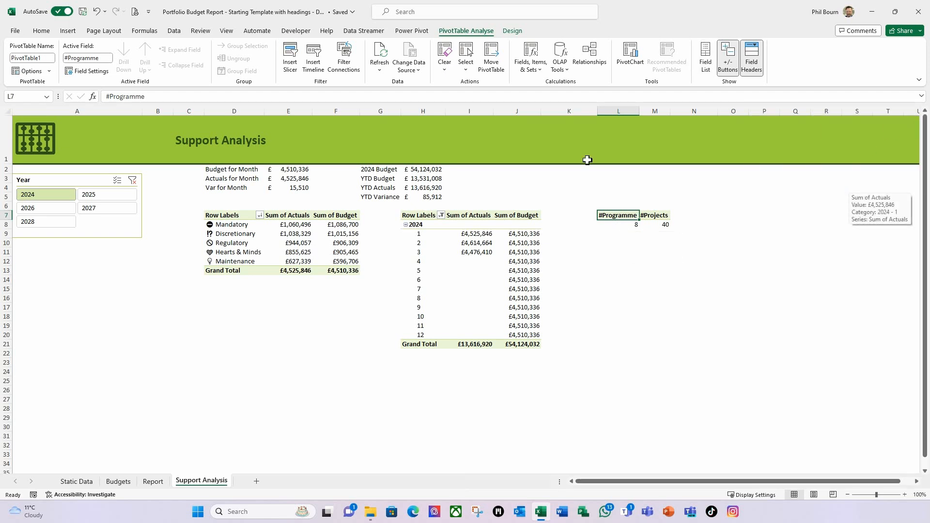
# Enter ="Programme: "&TEXT(GETPIVOTDATA("[Measures].[#Programme]",$L$7),"0") in cell J2 of the Support Analysis sheet
pyautogui.click(504, 170)
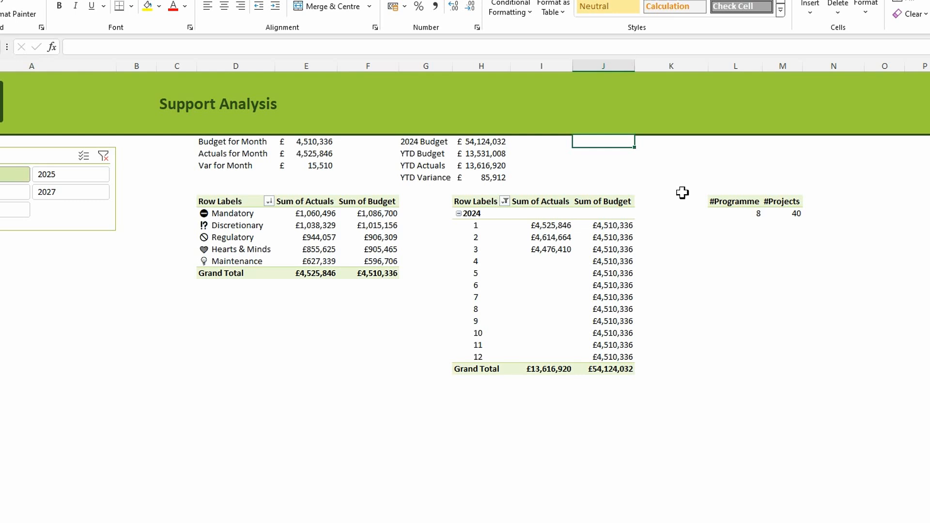
pyautogui.moveTo(745, 217)
pyautogui.write('=')
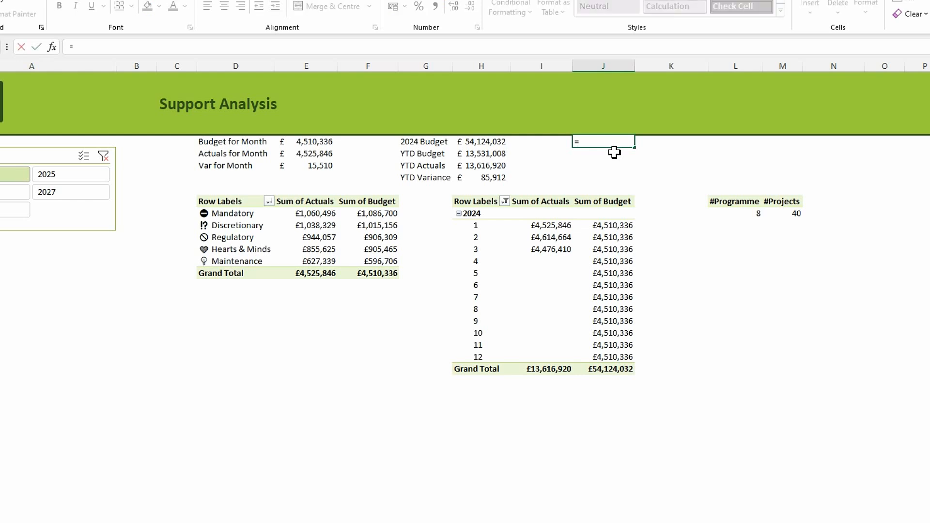
pyautogui.write('"Program')
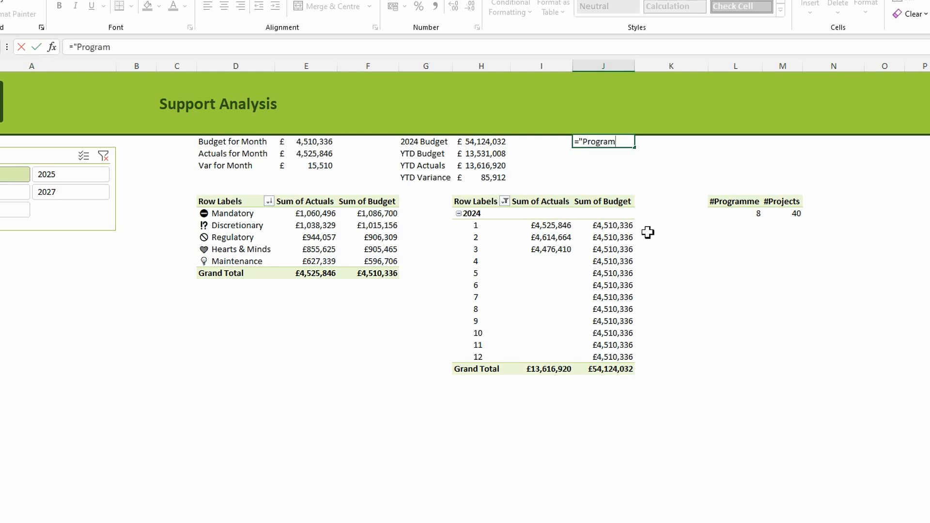
pyautogui.write('me: "&')
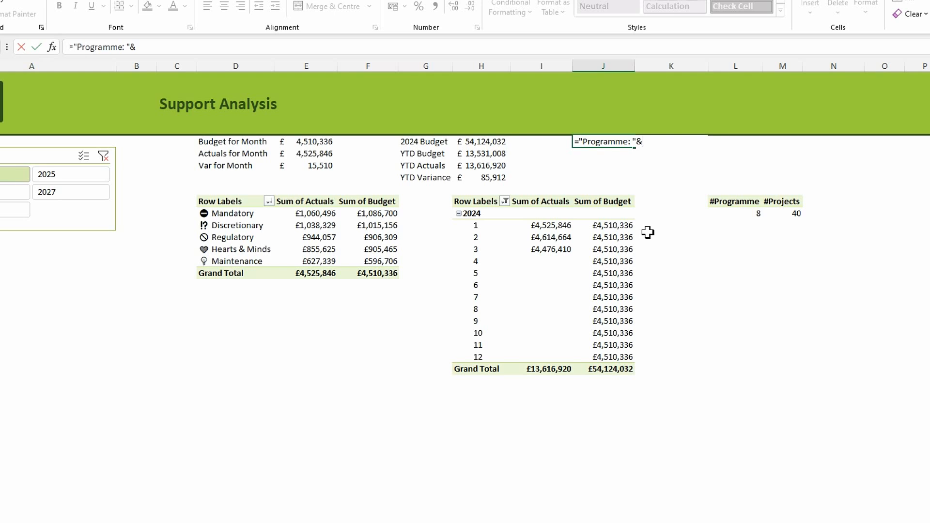
pyautogui.write('text')
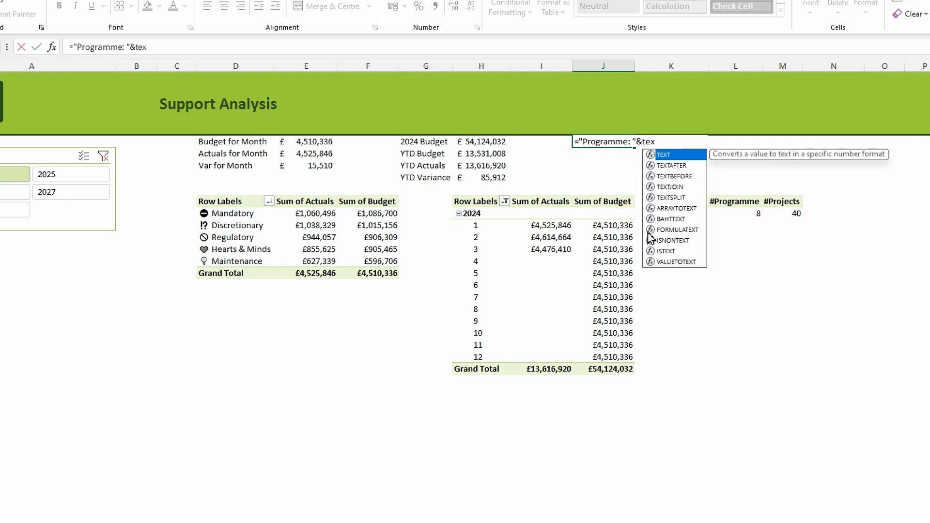
pyautogui.press('Tab')
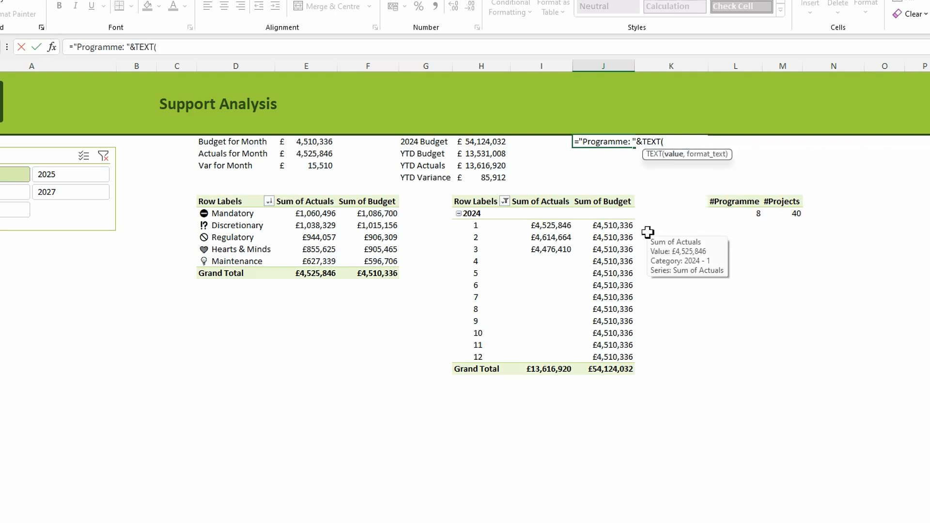
pyautogui.click(739, 215)
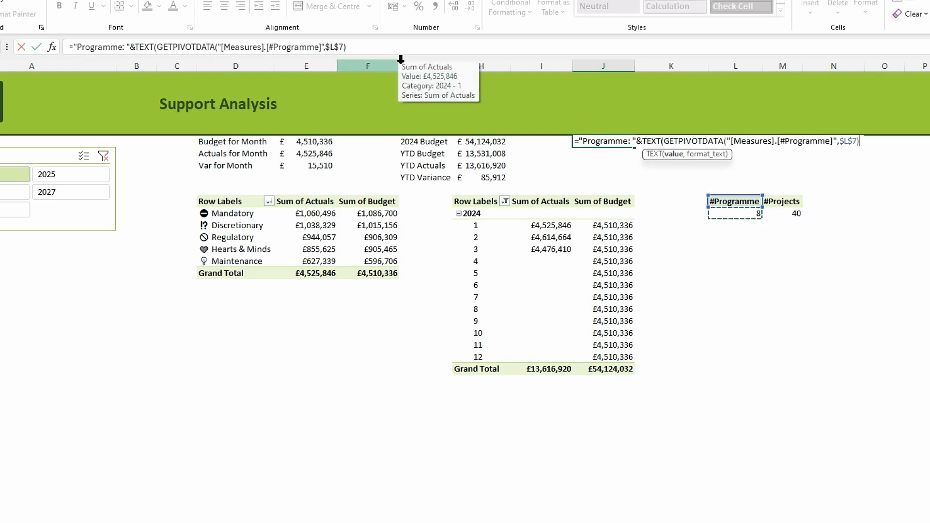
pyautogui.click(364, 51)
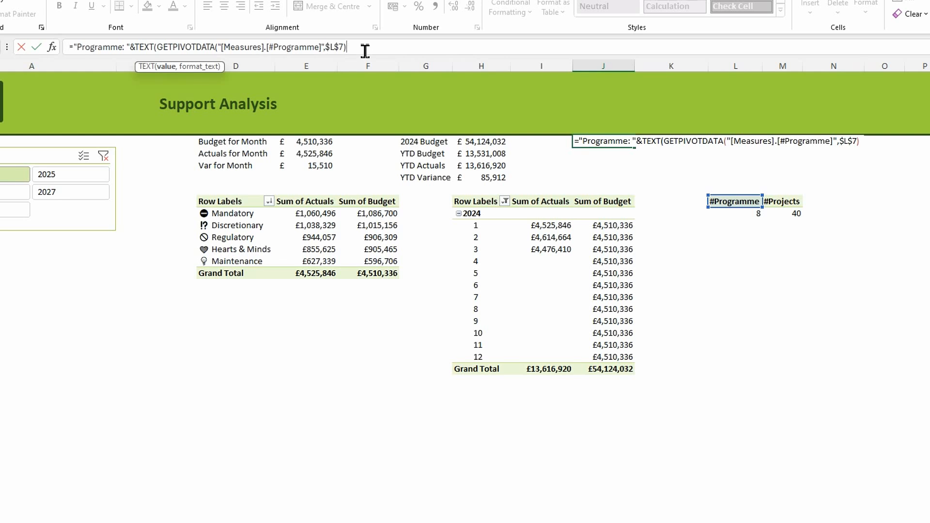
pyautogui.write(',"0"')
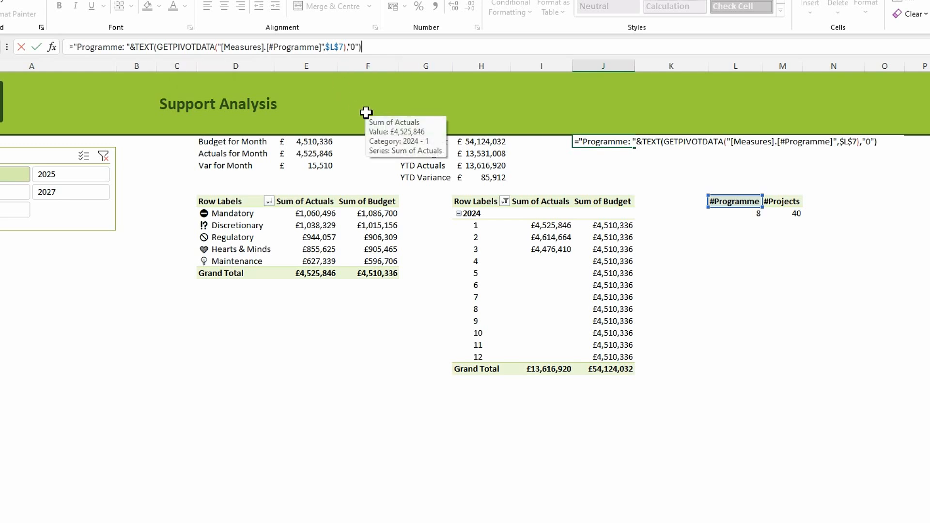
pyautogui.press('Return')
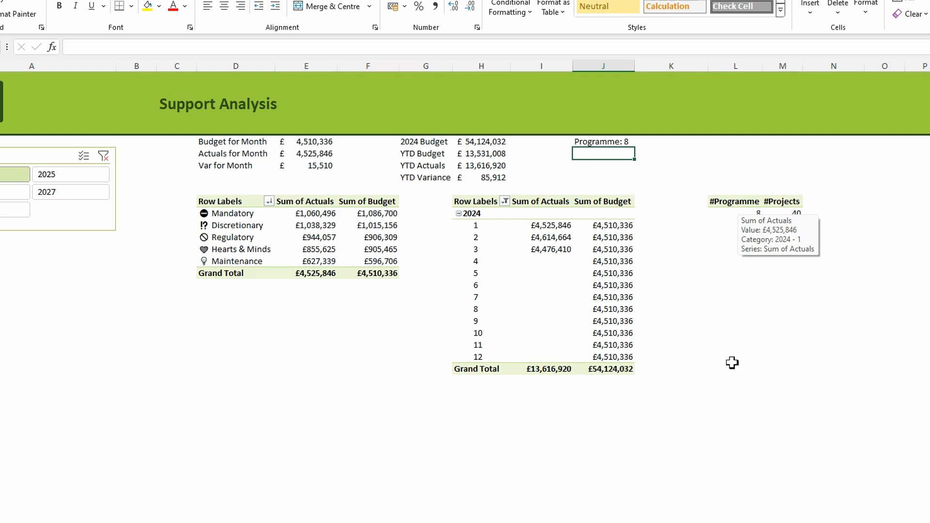
# Enter ="Projects: "&TEXT(GETPIVOTDATA("[Measures].[#Projects]",$L$7),"0") in cell J3
pyautogui.write('="')
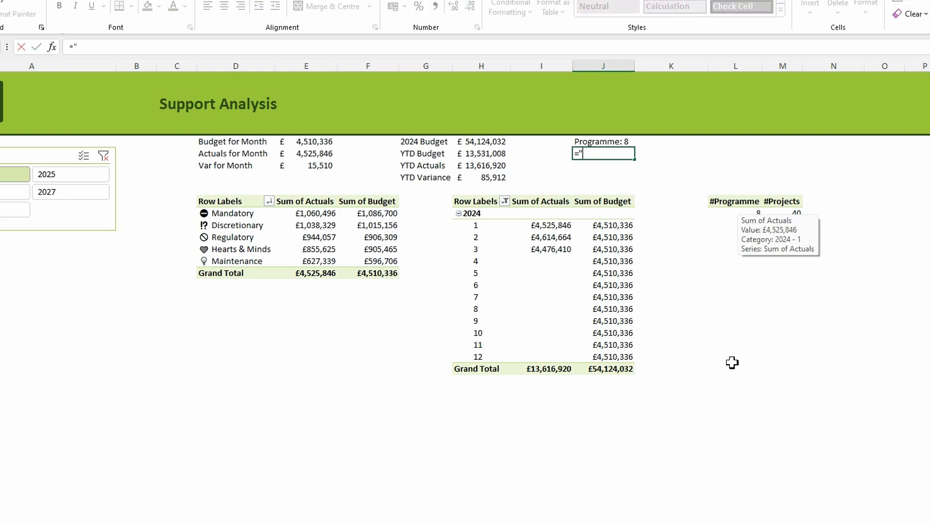
pyautogui.write('Projects')
pyautogui.write(': "&text(')
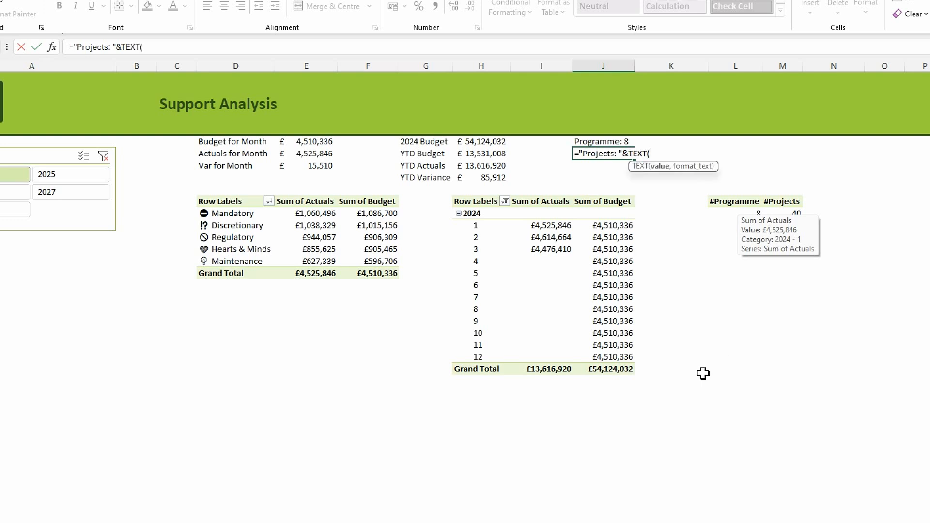
pyautogui.click(797, 213)
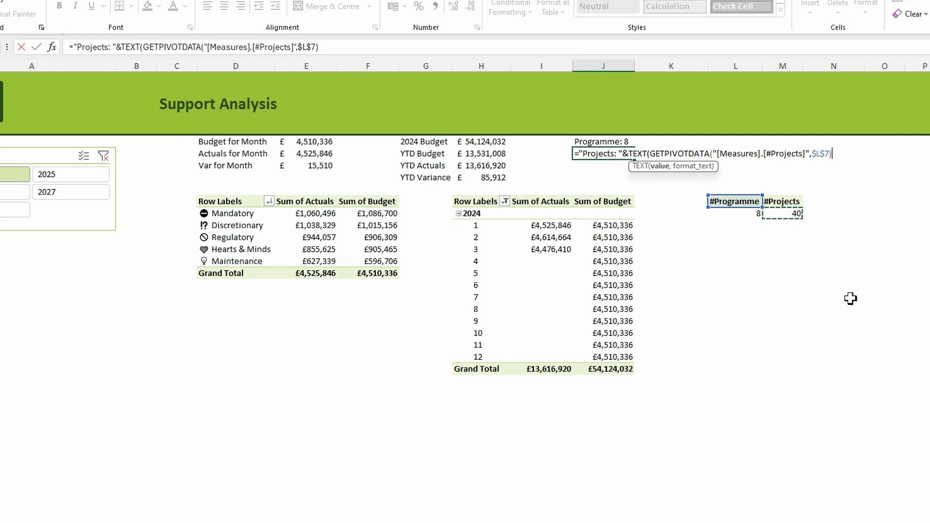
pyautogui.write(',"0')
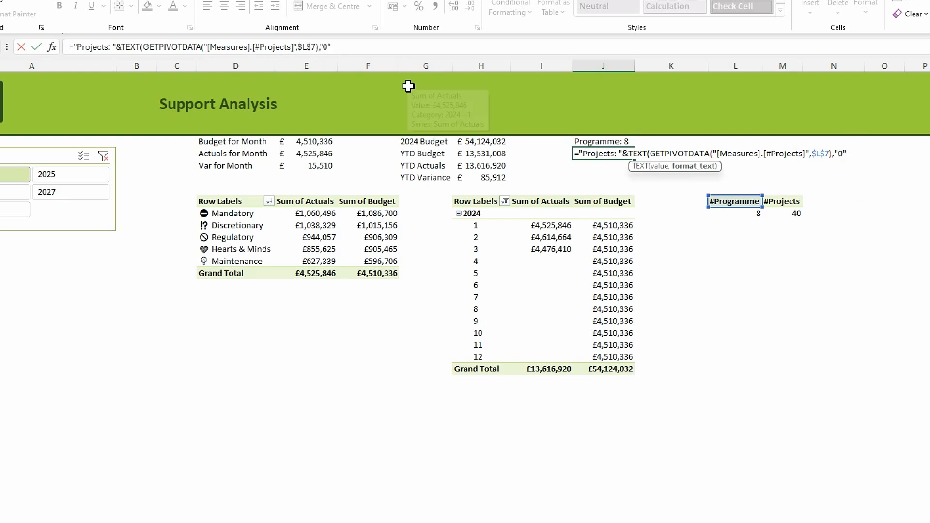
pyautogui.write(')')
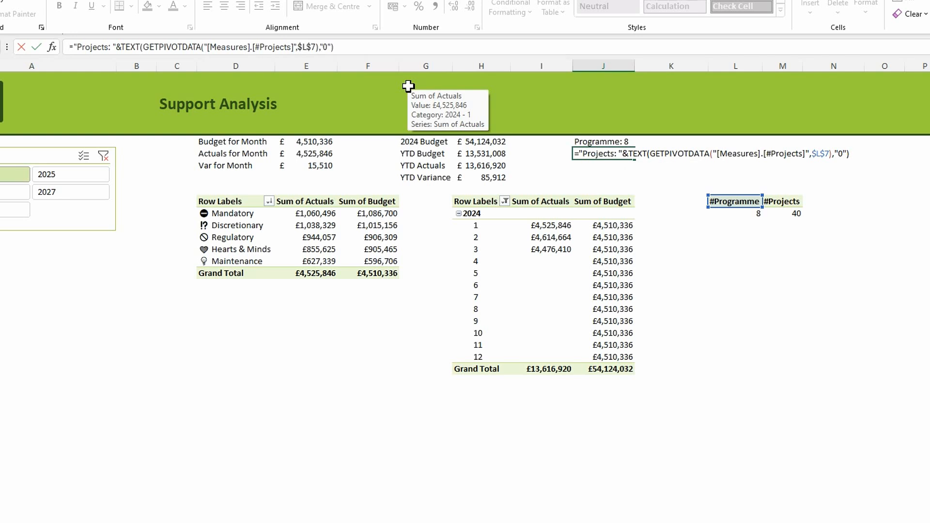
pyautogui.press('Return')
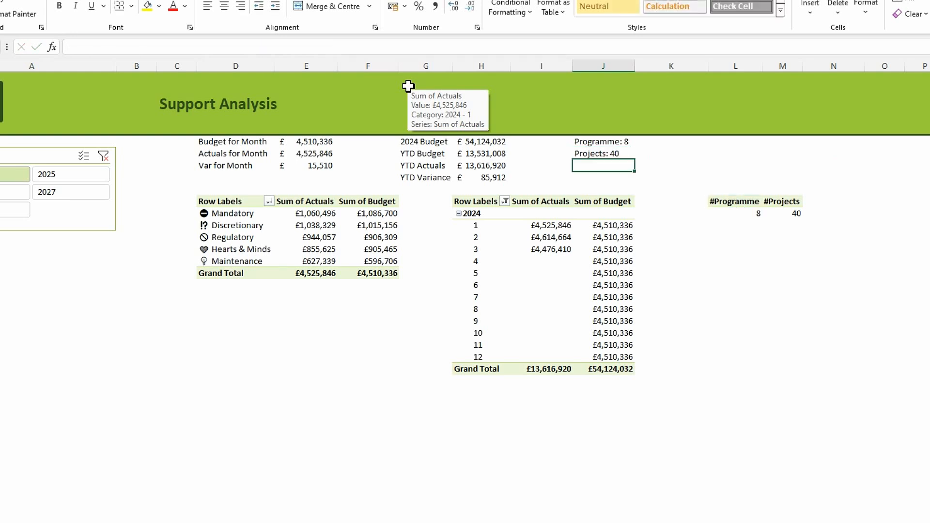
pyautogui.click(683, 168)
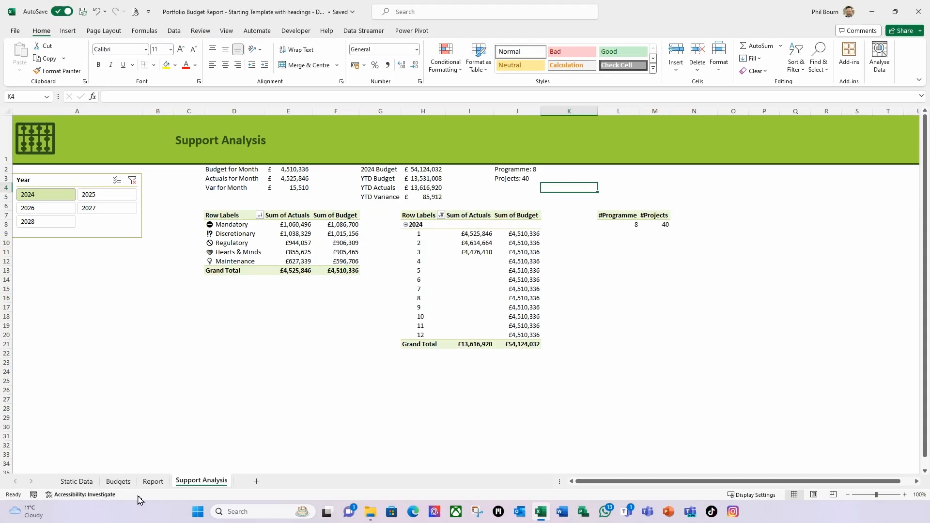
# Copy the YTD Budget label text box on the Report sheet to beneath the Budget vs Actual title
pyautogui.click(154, 483)
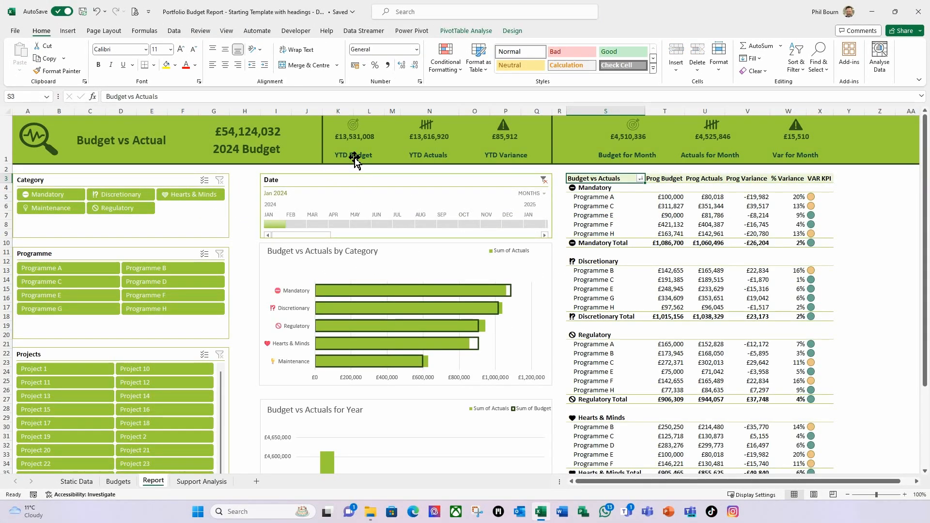
pyautogui.click(347, 157)
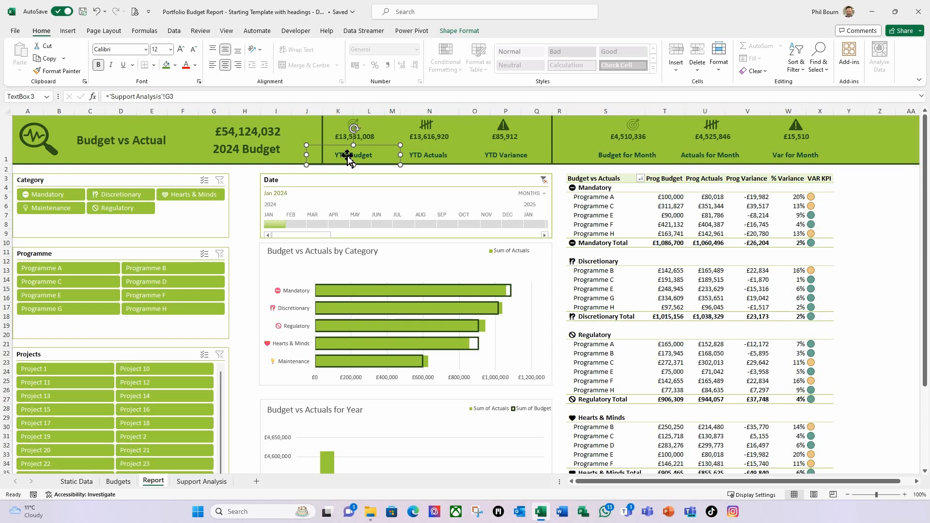
pyautogui.moveTo(350, 158); pyautogui.dragTo(132, 157)
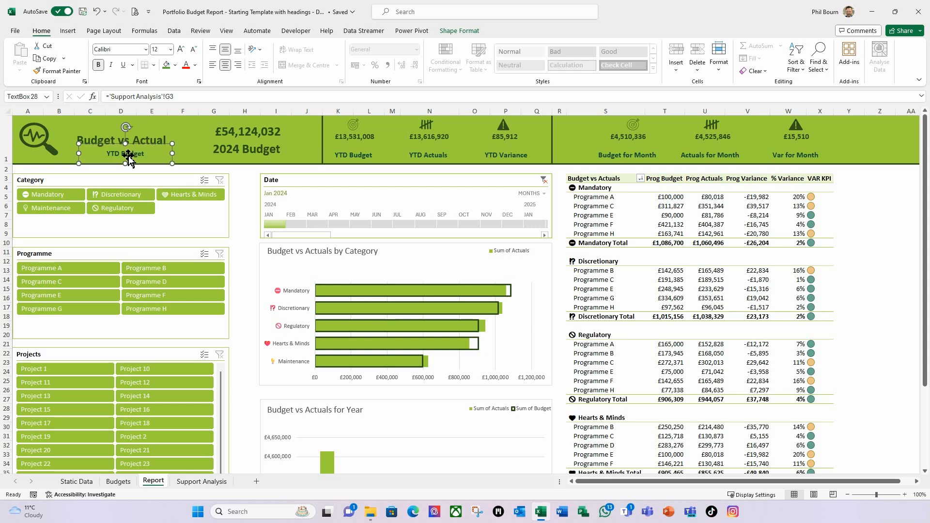
# Top-align the Budget vs Actual title in cell C1, then move the copied text box up beneath it and reduce its height
pyautogui.click(94, 131)
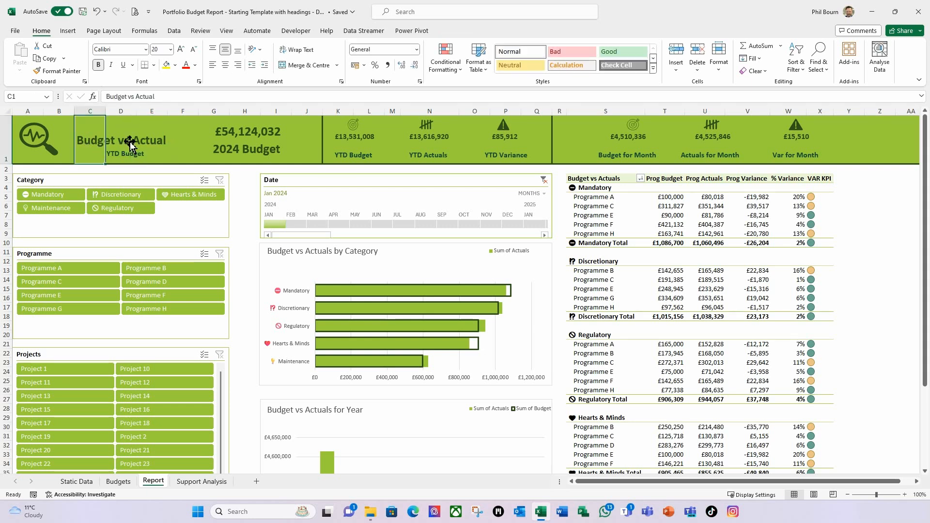
pyautogui.click(212, 49)
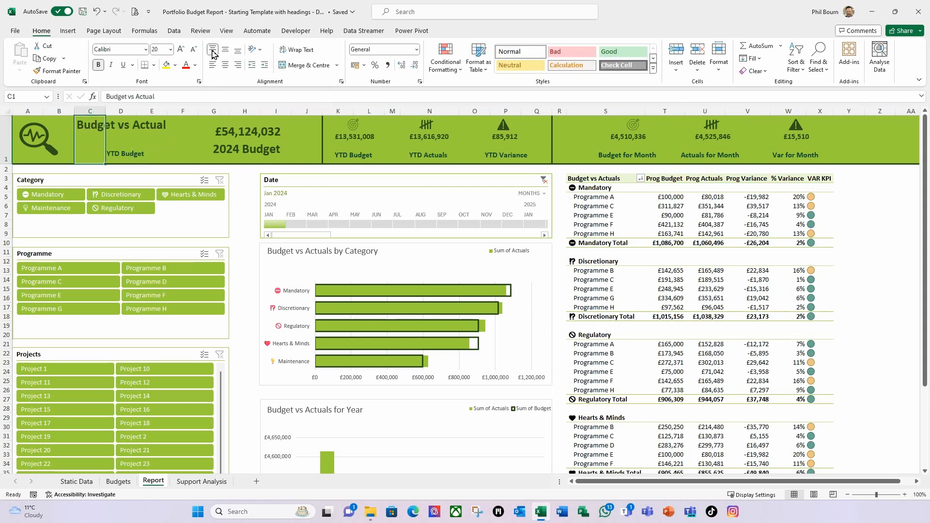
pyautogui.click(124, 155)
pyautogui.moveTo(134, 145); pyautogui.dragTo(128, 138)
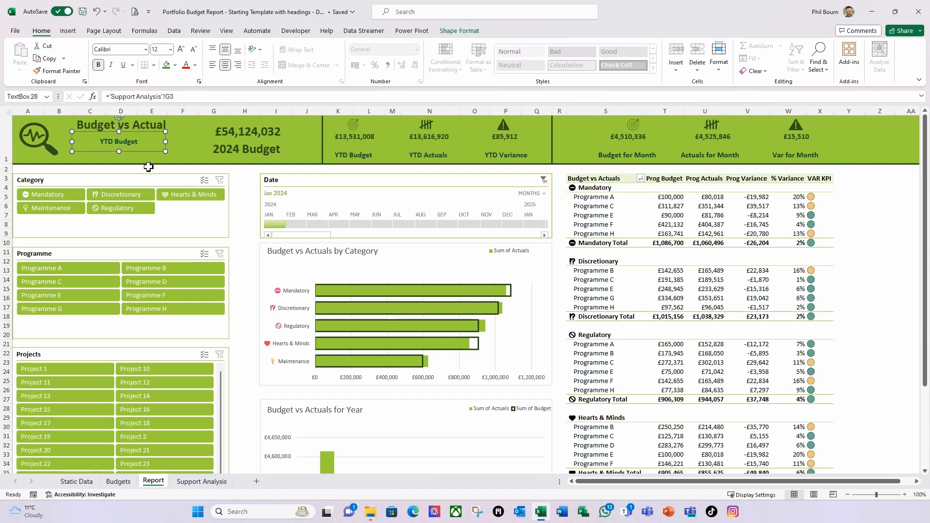
pyautogui.moveTo(121, 154); pyautogui.dragTo(121, 149)
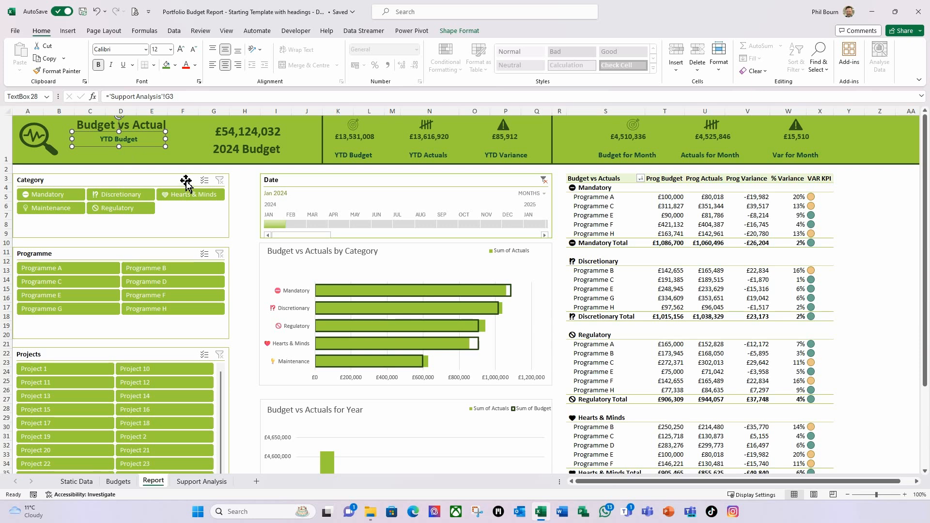
# Link the copied text box under the title to cell J2 of the Support Analysis sheet
pyautogui.moveTo(183, 96); pyautogui.dragTo(84, 97)
pyautogui.write('=')
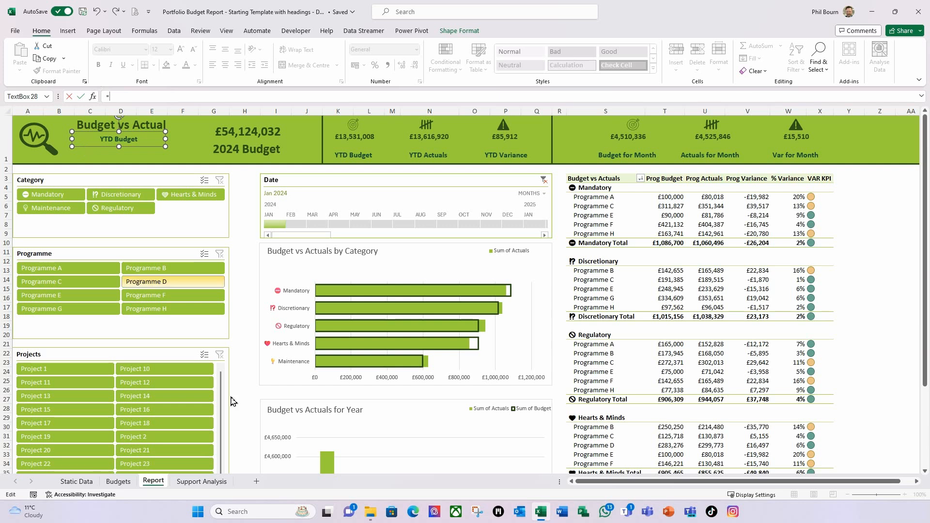
pyautogui.click(199, 481)
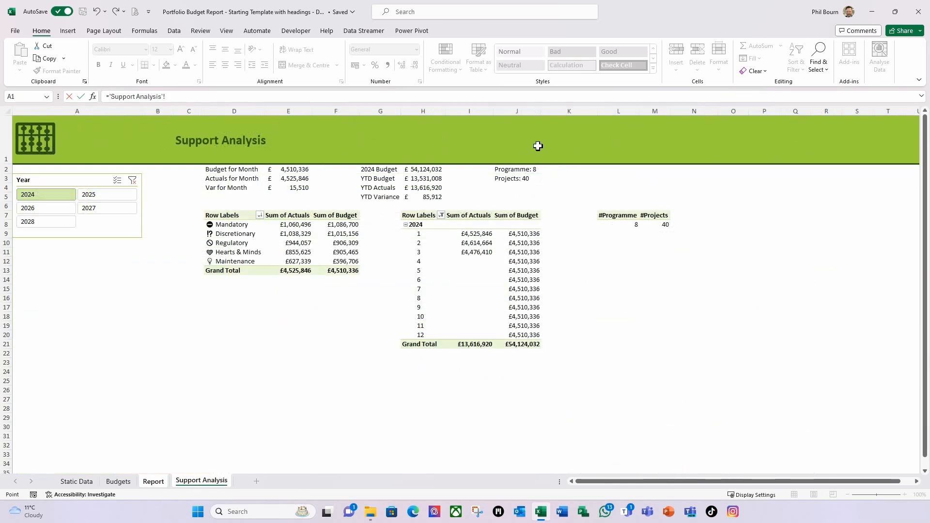
pyautogui.click(509, 169)
pyautogui.press('Return')
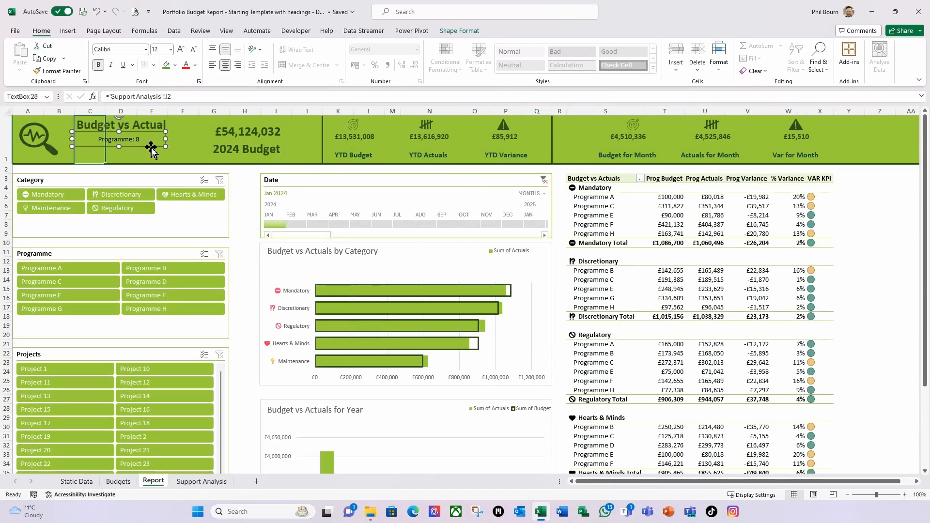
# Copy the YTD Budget label's formatting onto the Programme text box and left-align its text
pyautogui.click(357, 158)
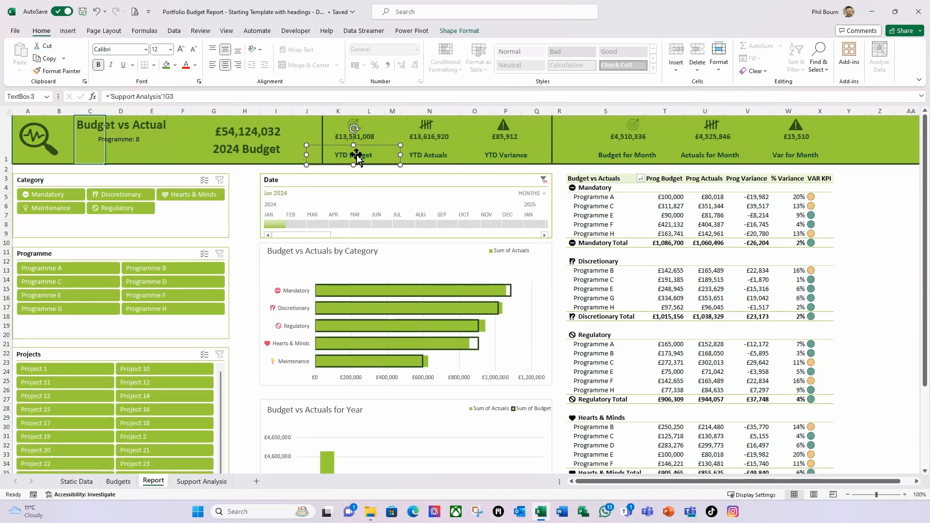
pyautogui.click(57, 72)
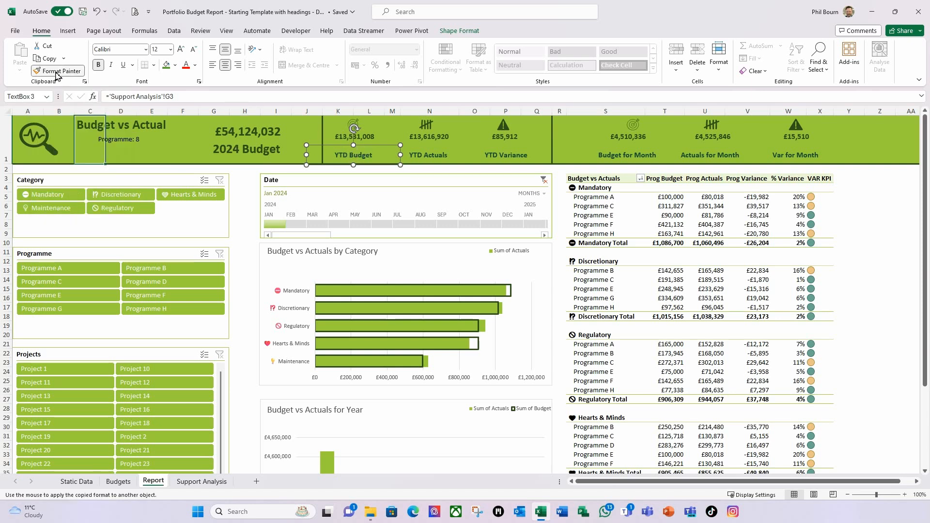
pyautogui.click(122, 140)
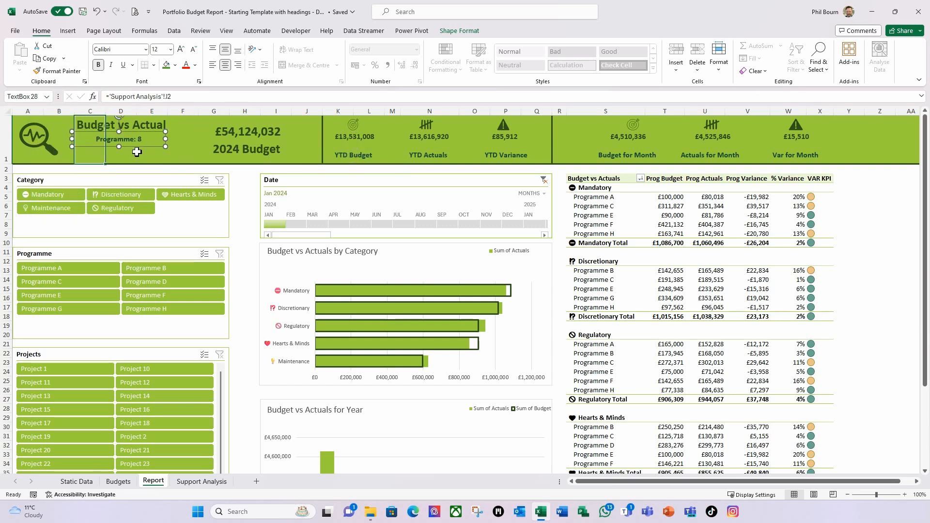
pyautogui.click(212, 68)
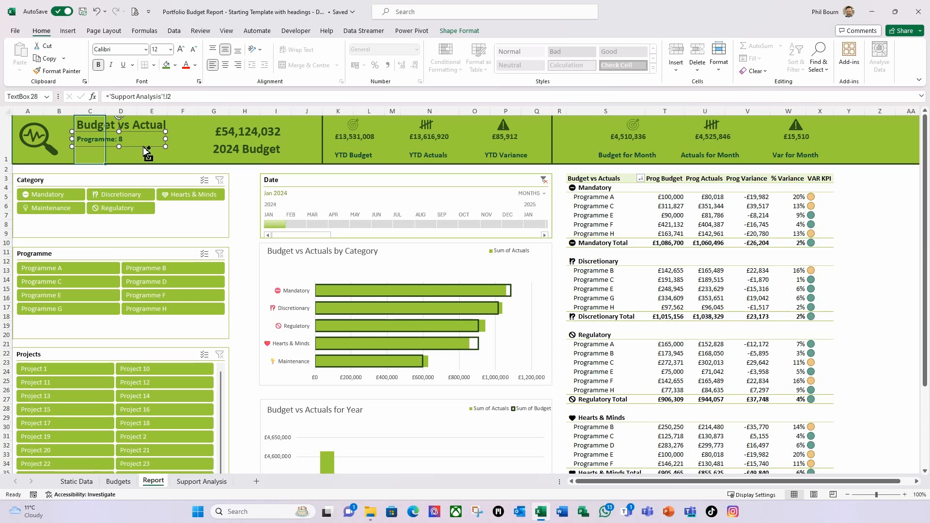
# Duplicate the Programme text box directly below itself and link the copy to cell J3 of the Support Analysis sheet
pyautogui.moveTo(142, 145); pyautogui.dragTo(144, 165)
pyautogui.write('=')
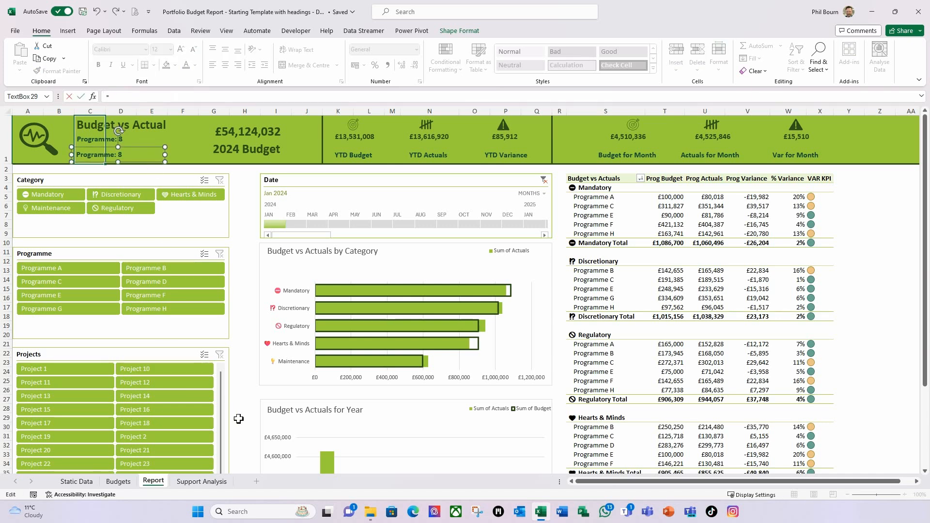
pyautogui.click(201, 482)
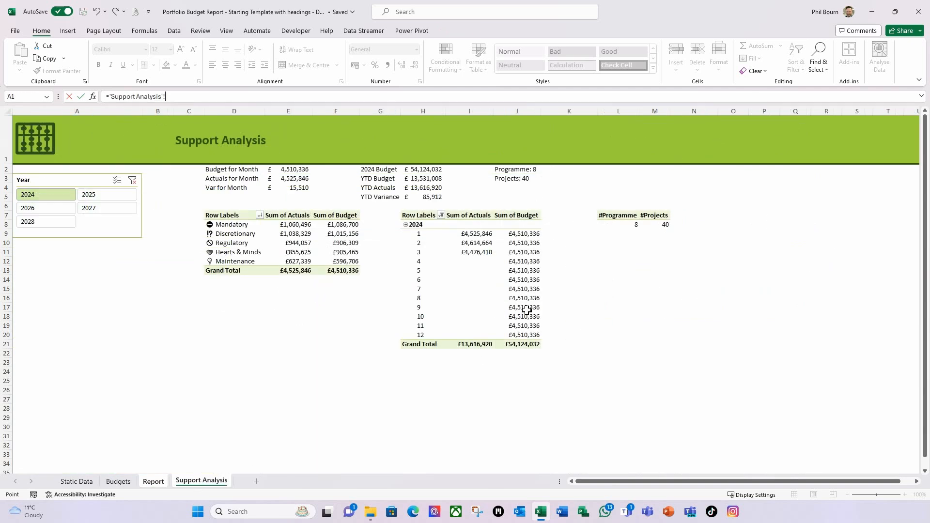
pyautogui.click(509, 180)
pyautogui.press('Return')
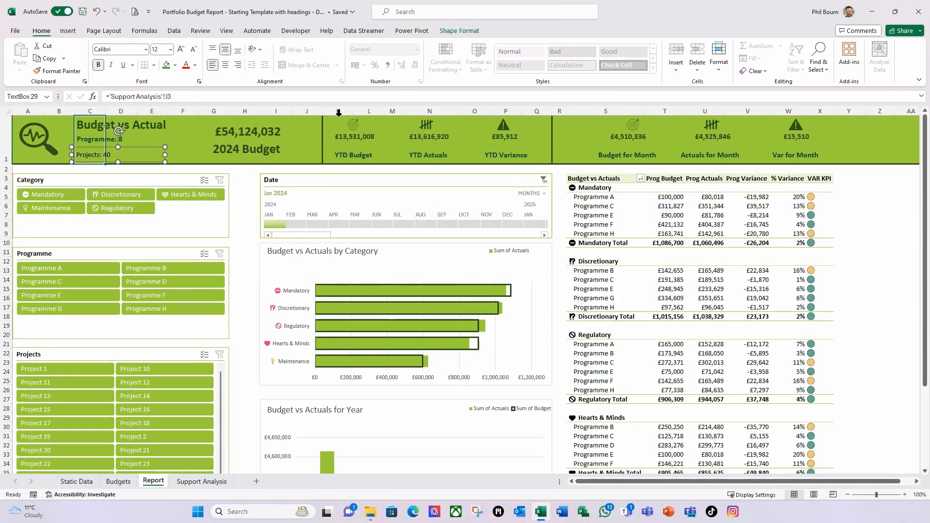
# Copy the Programme text box's formatting onto the Projects text box, and select the Programme text box
pyautogui.click(98, 141)
pyautogui.click(57, 71)
pyautogui.click(83, 157)
pyautogui.click(90, 143)
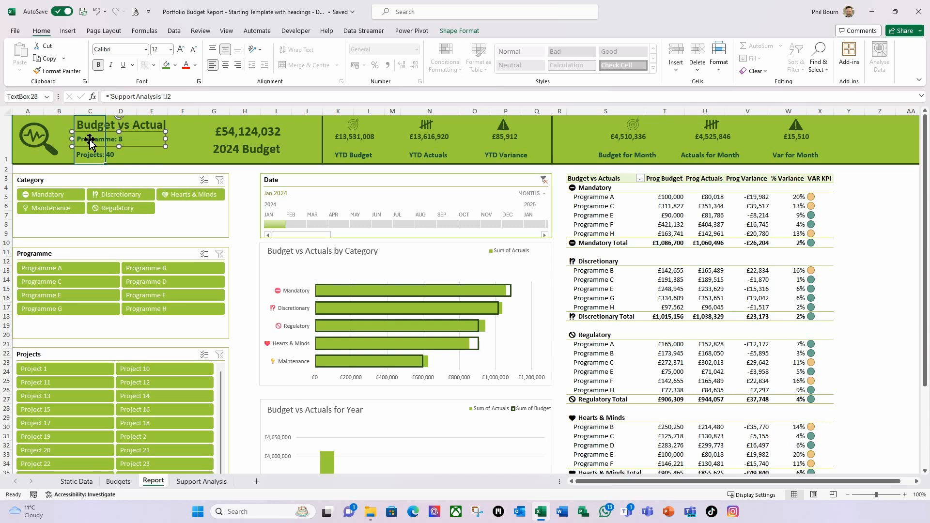
# Reposition the Programme and Projects text boxes so they sit evenly spaced and slightly indented under the Budget vs Actual title
pyautogui.moveTo(90, 143)
pyautogui.mouseDown()
pyautogui.moveTo(88, 132)
pyautogui.moveTo(110, 131)
pyautogui.moveTo(95, 140)
pyautogui.mouseUp()
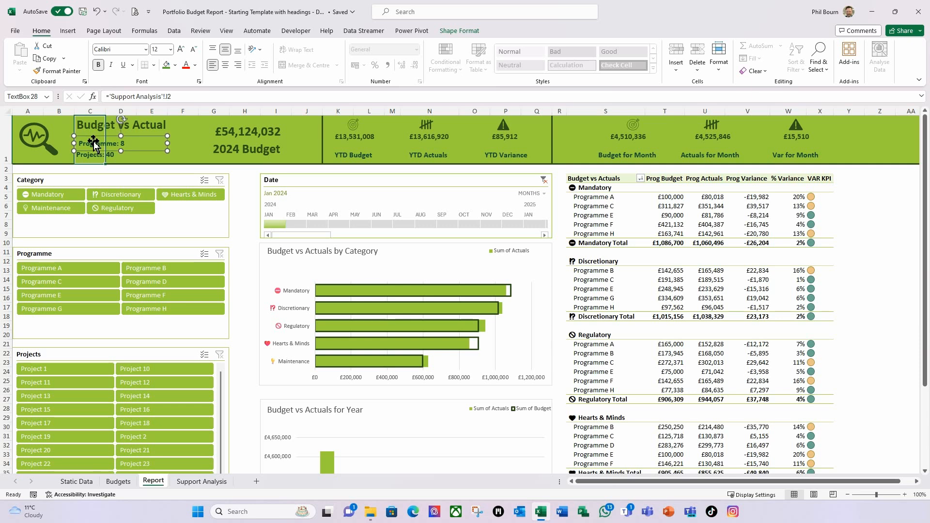
pyautogui.press('Up')
pyautogui.press('Up')
pyautogui.press('Up')
pyautogui.press('Up')
pyautogui.press('Up')
pyautogui.press('Up')
pyautogui.press('Up')
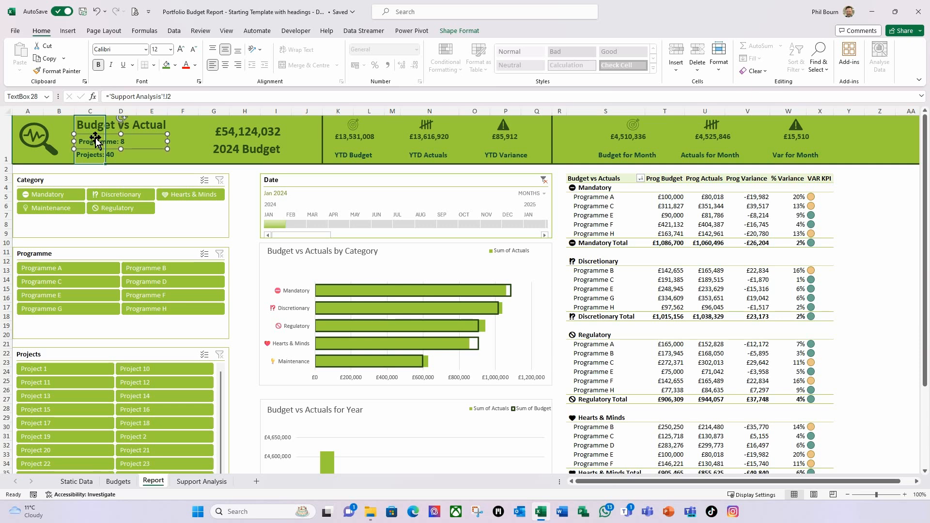
pyautogui.moveTo(83, 152)
pyautogui.mouseDown()
pyautogui.moveTo(118, 155)
pyautogui.moveTo(92, 157)
pyautogui.mouseUp()
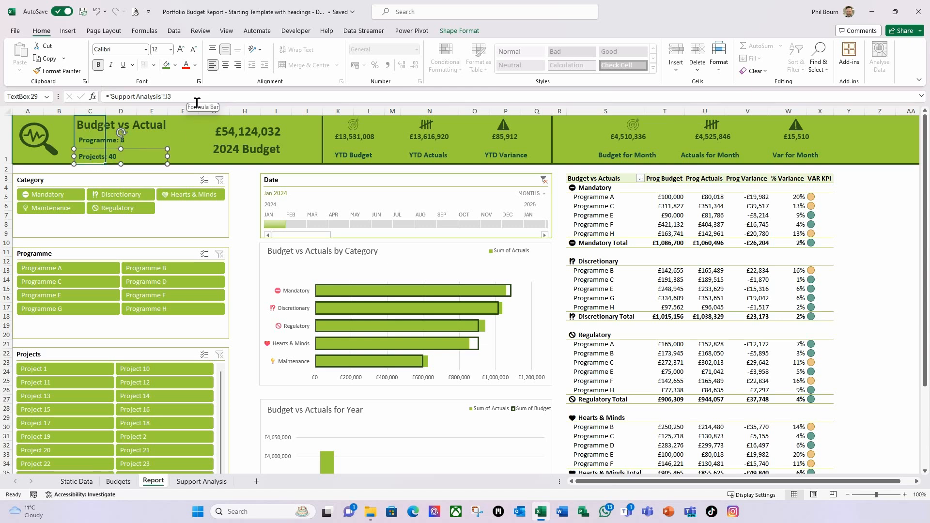
pyautogui.click(869, 224)
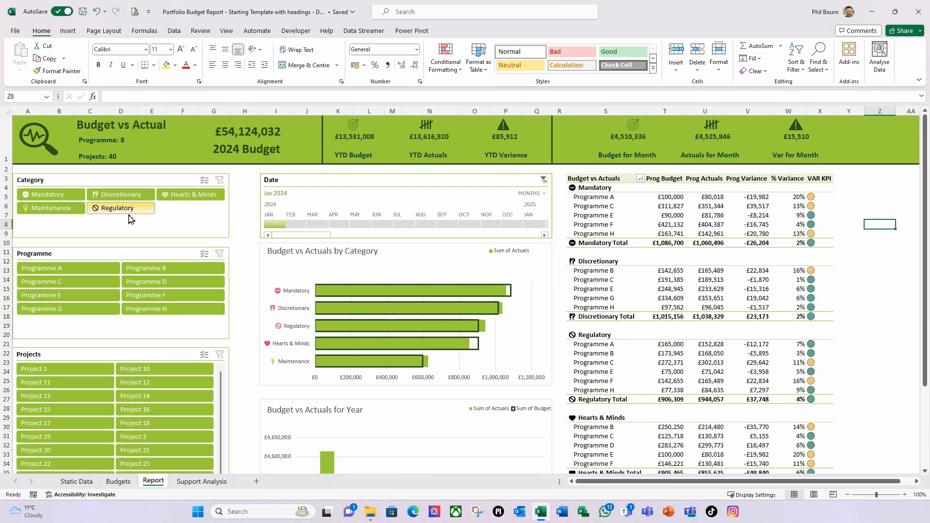
# Filter the report to the Hearts & Minds category, and change the label text in J2 of Support Analysis to "Programmes: "
pyautogui.click(180, 200)
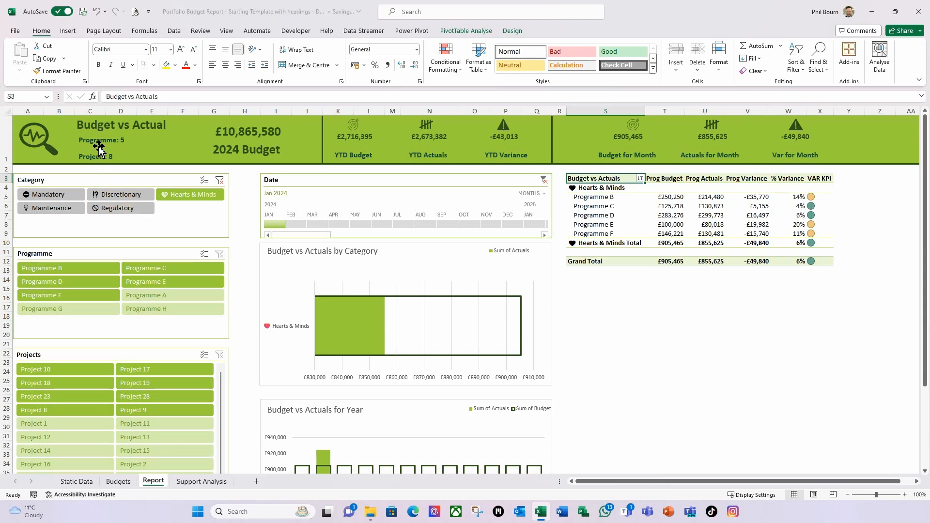
pyautogui.click(211, 481)
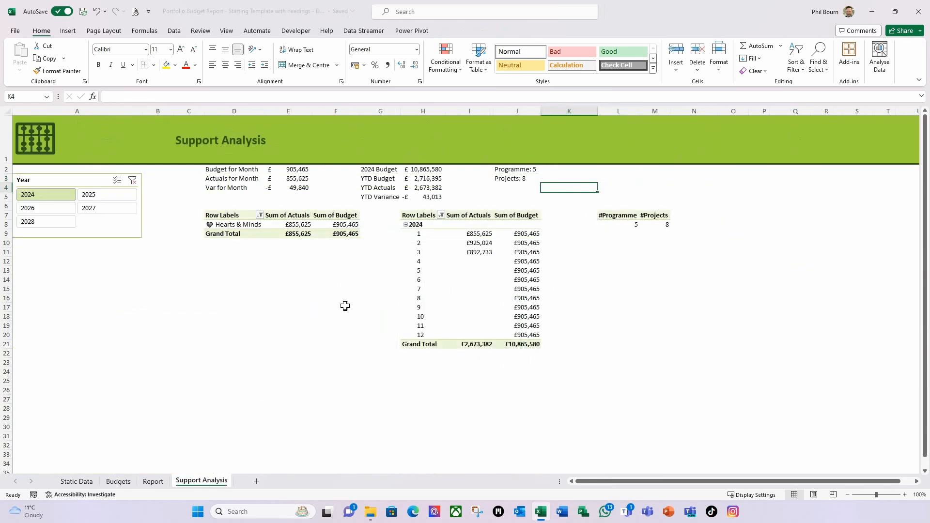
pyautogui.click(506, 169)
pyautogui.click(148, 102)
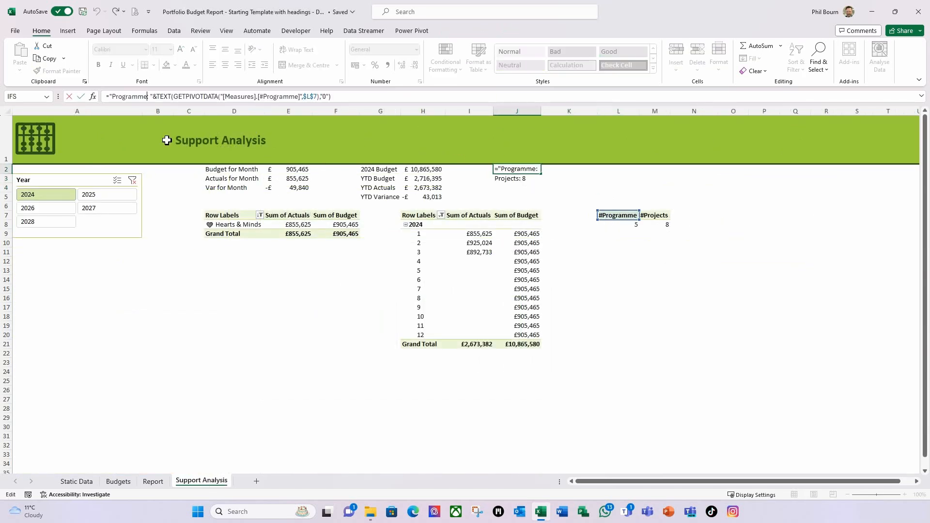
pyautogui.write('s')
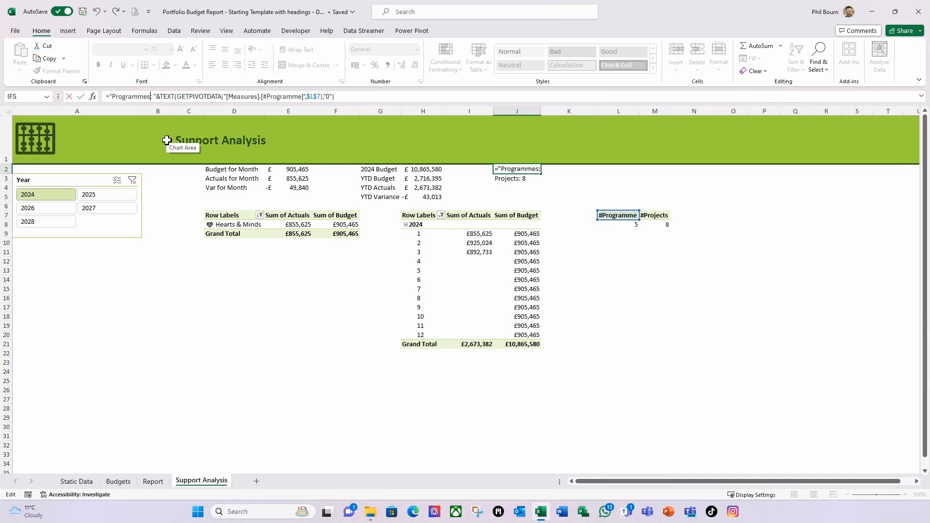
pyautogui.press('Return')
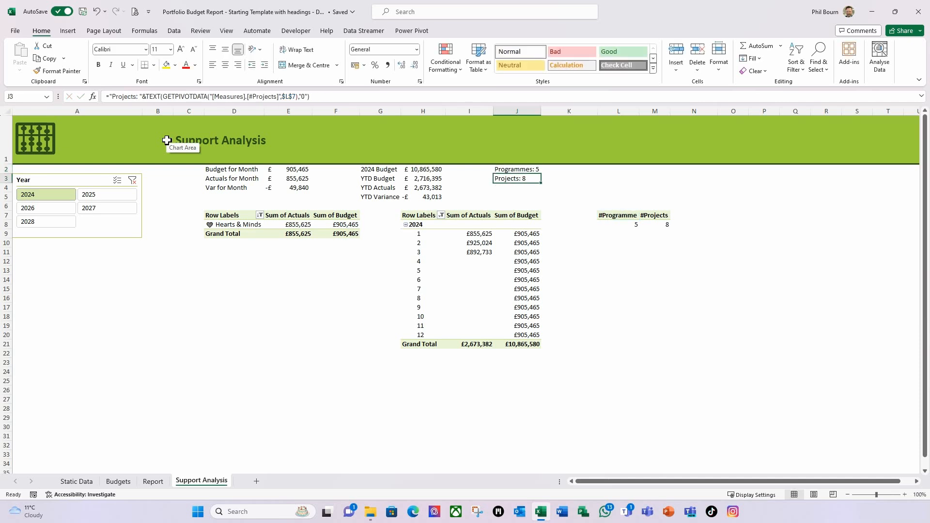
# Check on the Report sheet which PivotTables the Category slicer is connected to, leaving the connections as they are
pyautogui.click(153, 481)
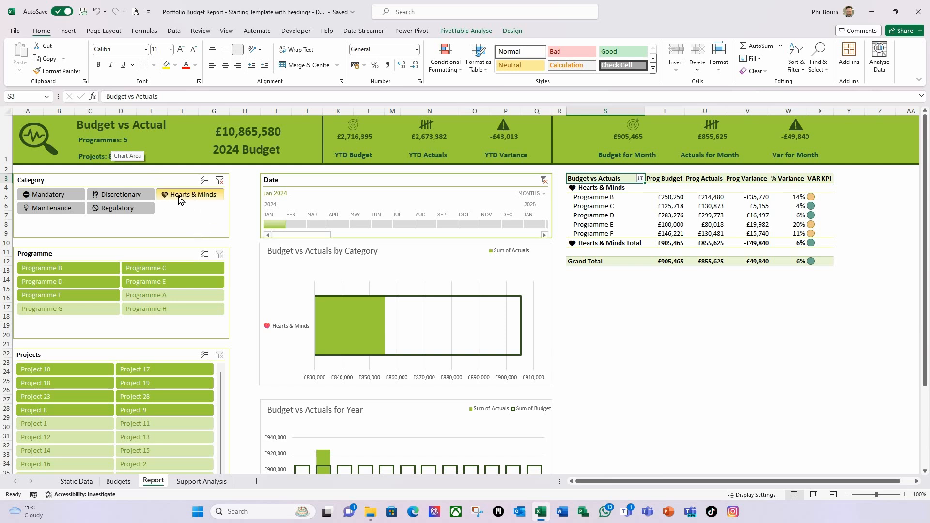
pyautogui.click(202, 482)
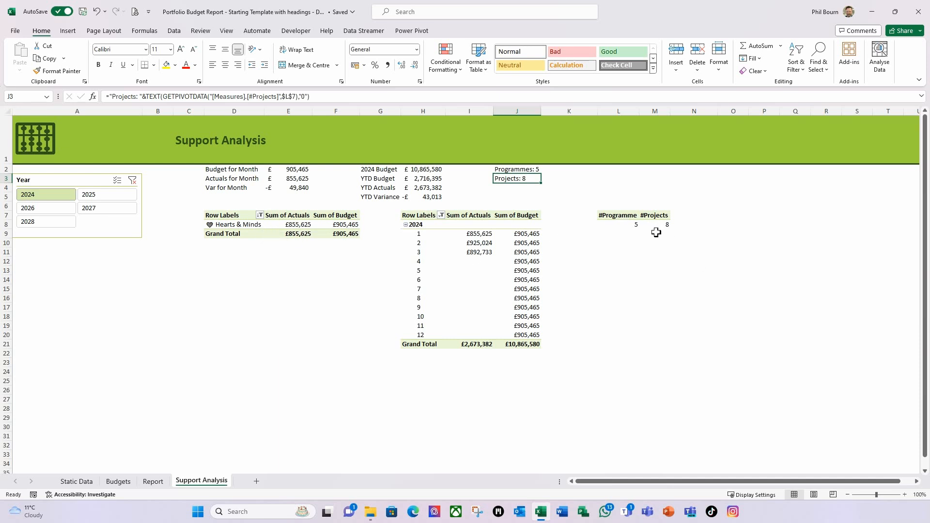
pyautogui.click(154, 481)
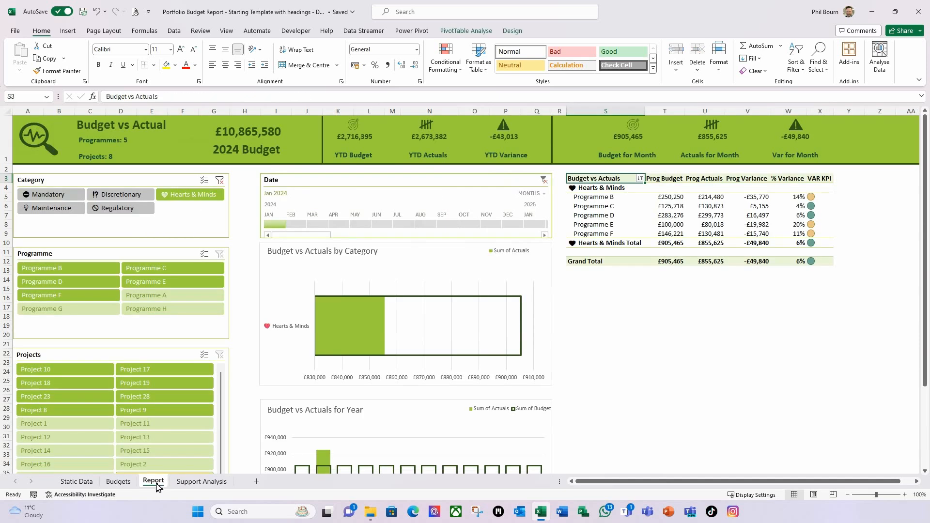
pyautogui.rightClick(165, 182)
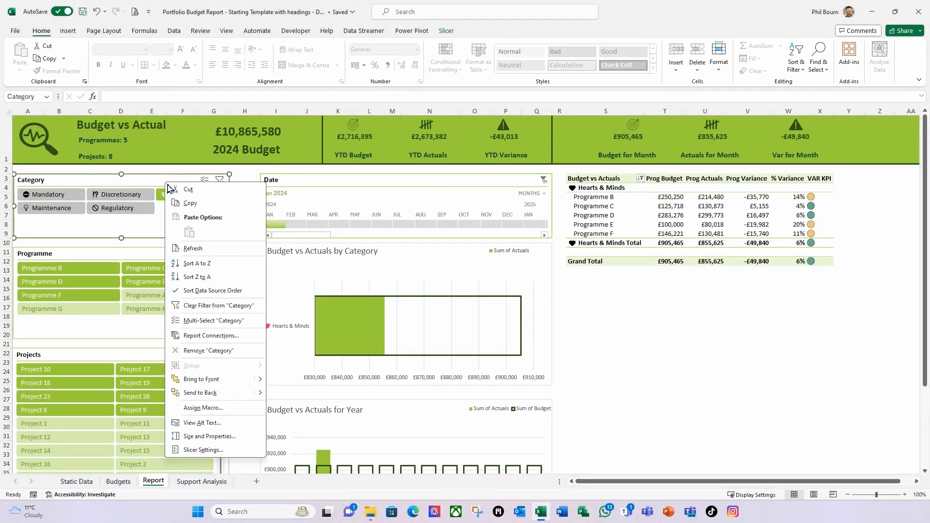
pyautogui.click(209, 336)
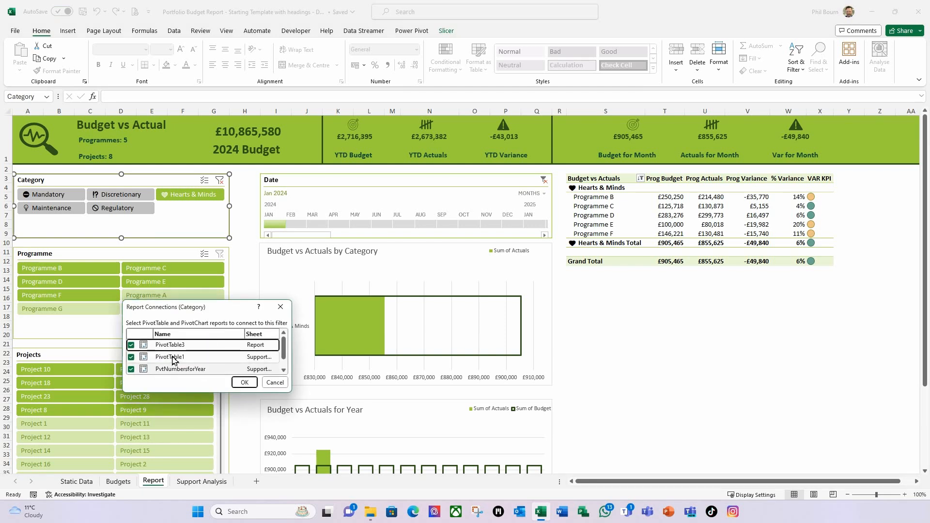
pyautogui.moveTo(283, 353); pyautogui.dragTo(284, 352)
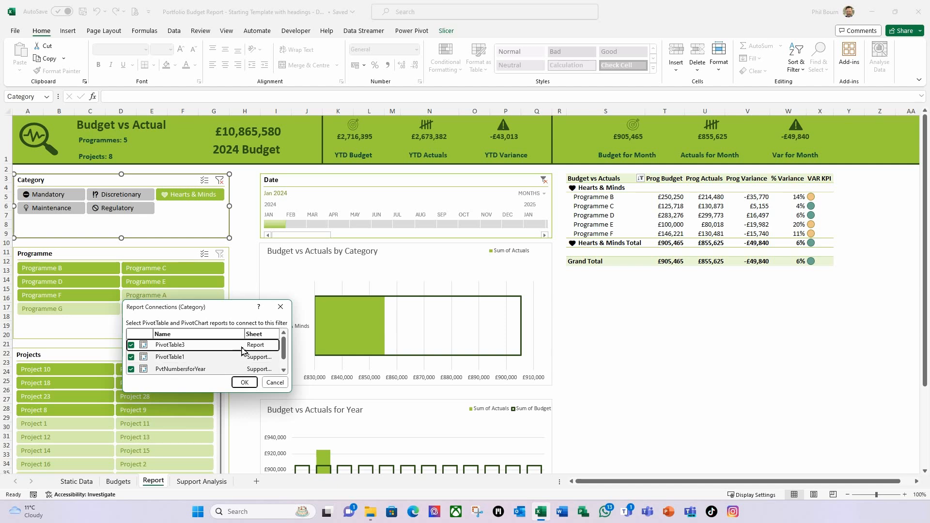
pyautogui.click(279, 385)
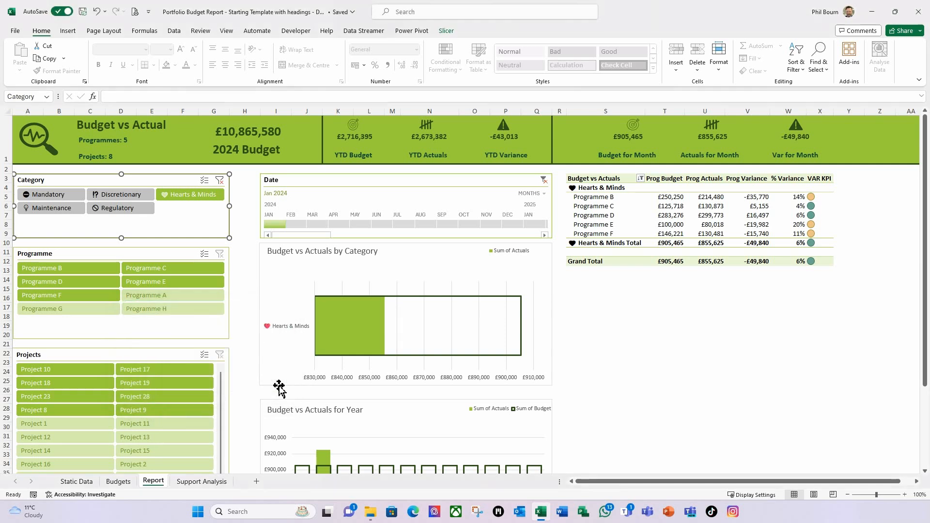
# Rename the Budget vs Actuals PivotTable on the Report sheet as PvtReportCategoryTable
pyautogui.click(620, 207)
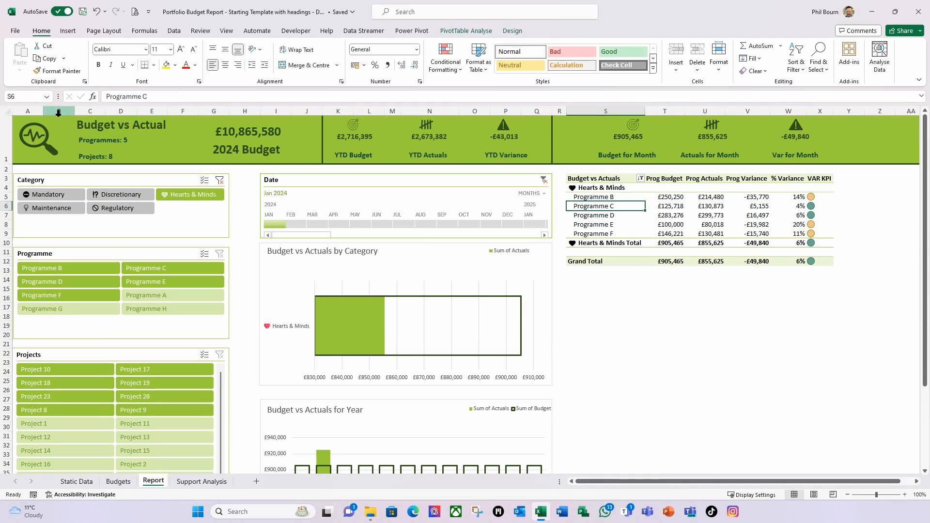
pyautogui.click(465, 32)
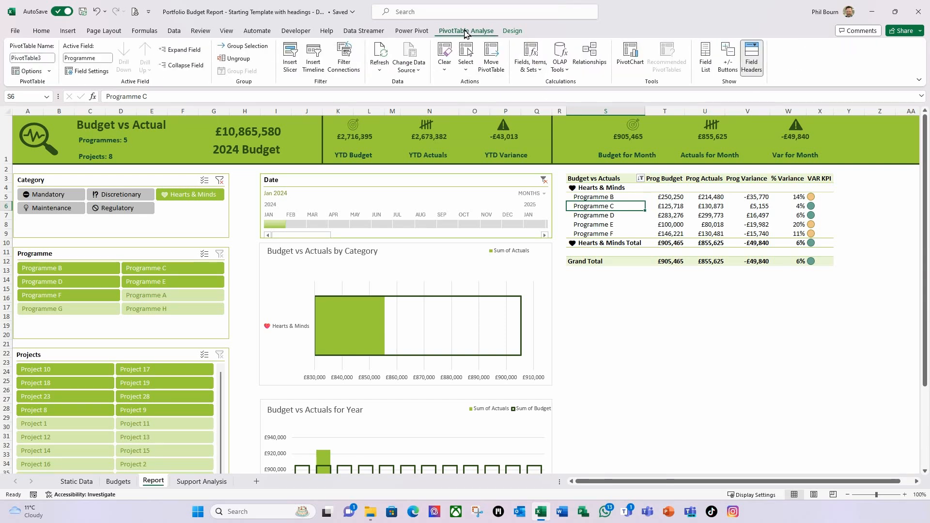
pyautogui.click(44, 58)
pyautogui.write('P')
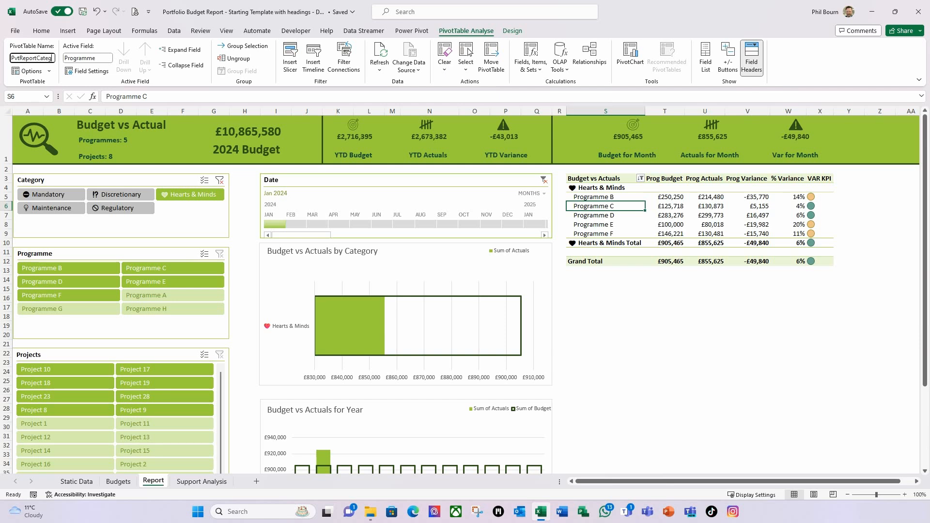
pyautogui.write('oryTable')
pyautogui.press('Return')
# Give the #Programme and #Projects PivotTable on the Support Analysis sheet a descriptive name starting with P
pyautogui.click(196, 481)
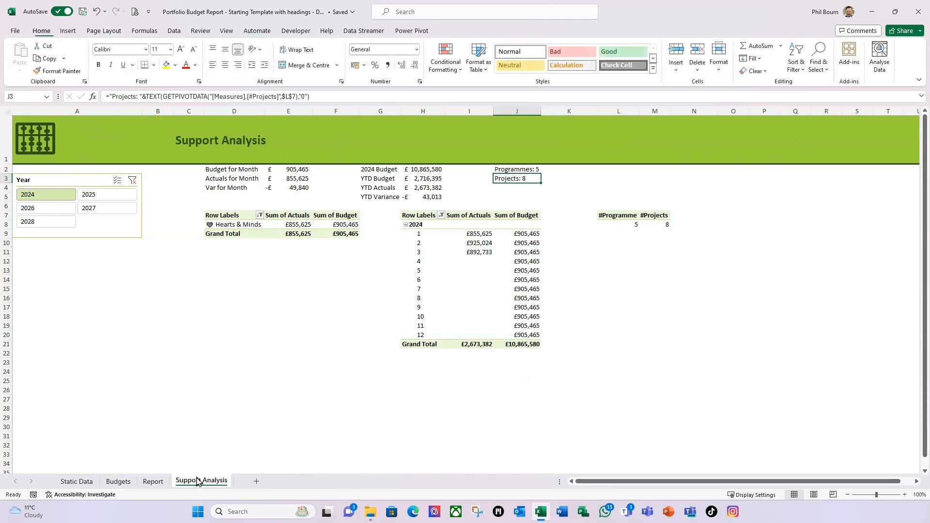
pyautogui.click(609, 224)
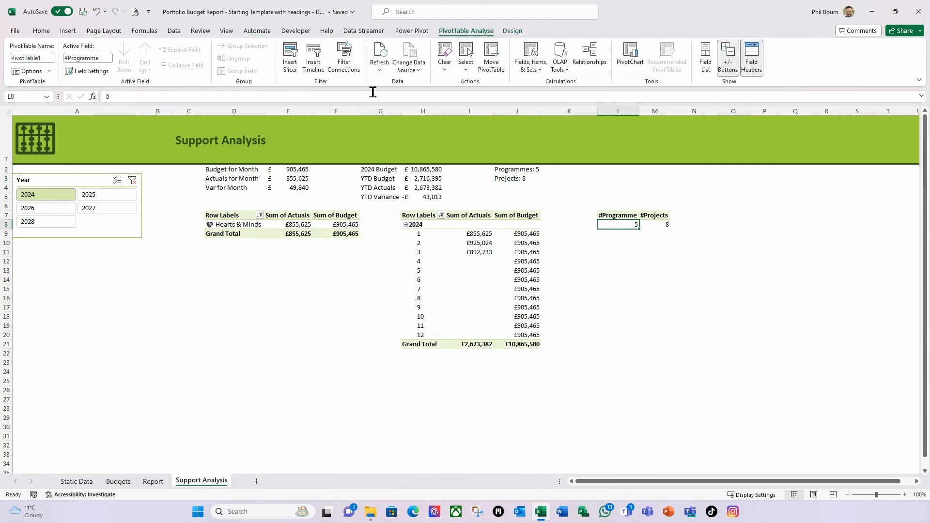
pyautogui.click(51, 59)
pyautogui.write('P')
pyautogui.write('nt')
pyautogui.press('Return')
pyautogui.click(269, 332)
# Clear the Category filter on the Report sheet, and test the Programme slicer with Programme A before clearing it too
pyautogui.click(154, 482)
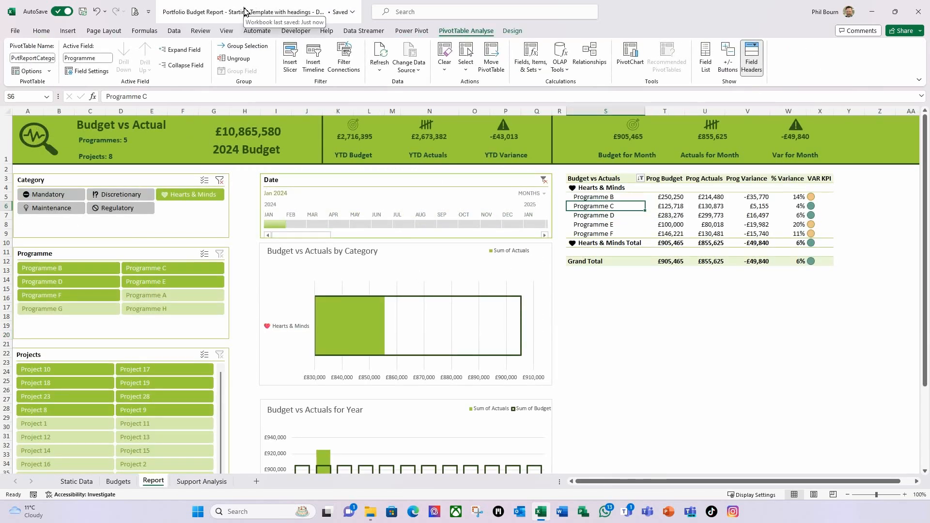
pyautogui.click(219, 182)
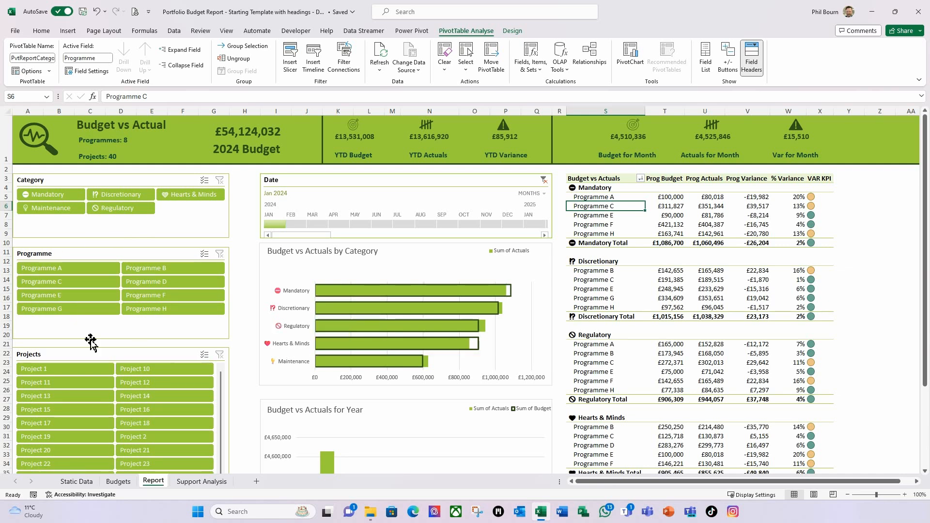
pyautogui.click(58, 274)
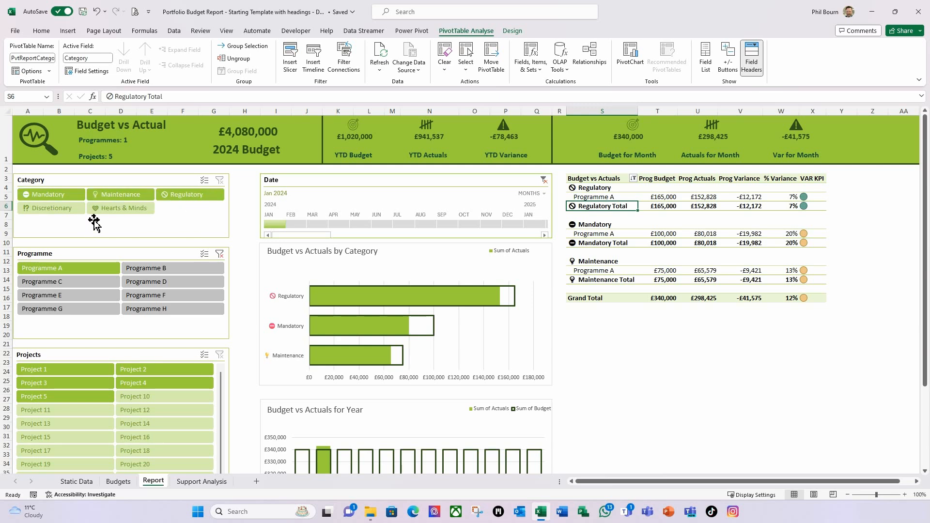
pyautogui.click(220, 256)
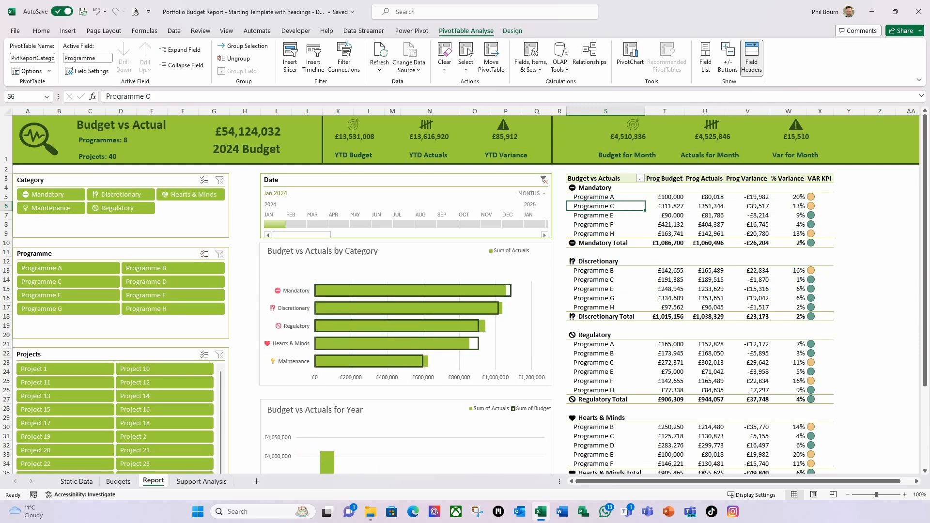
# In File Explorer, copy "4. Apr 24 - Portfolio Actuals loc 1" from April's Location 1 folder into Monthly Actuals - Location 1 and return to Actuals
pyautogui.hotkey('alt', 'Tab')
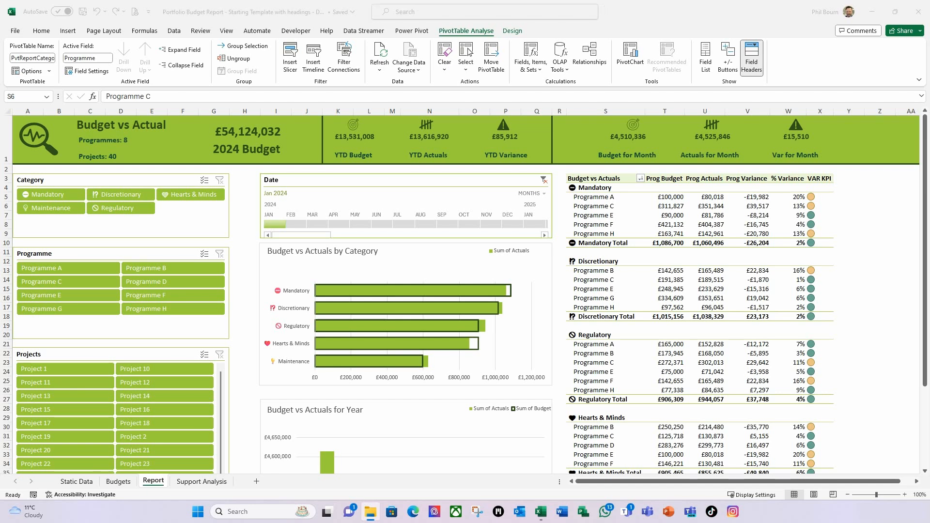
pyautogui.scroll(-2, 301, 365)
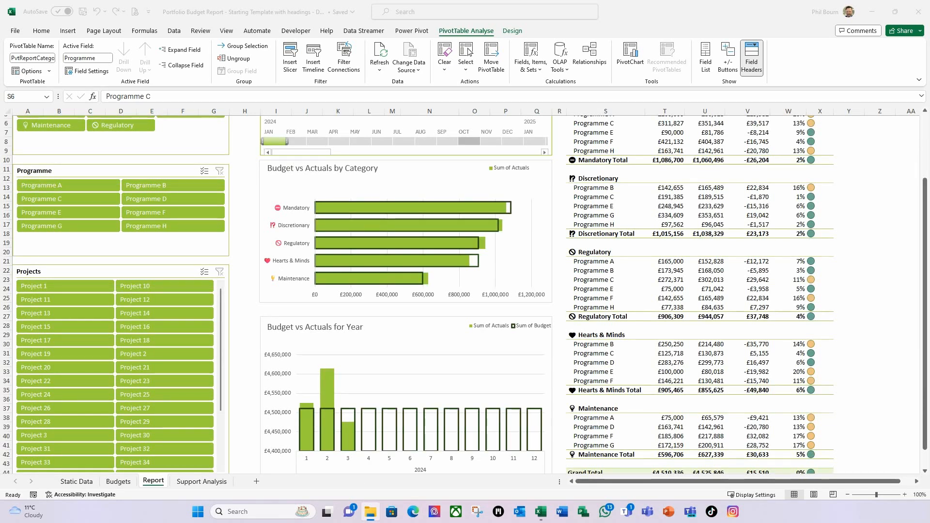
pyautogui.moveTo(746, 522); pyautogui.dragTo(485, 120)
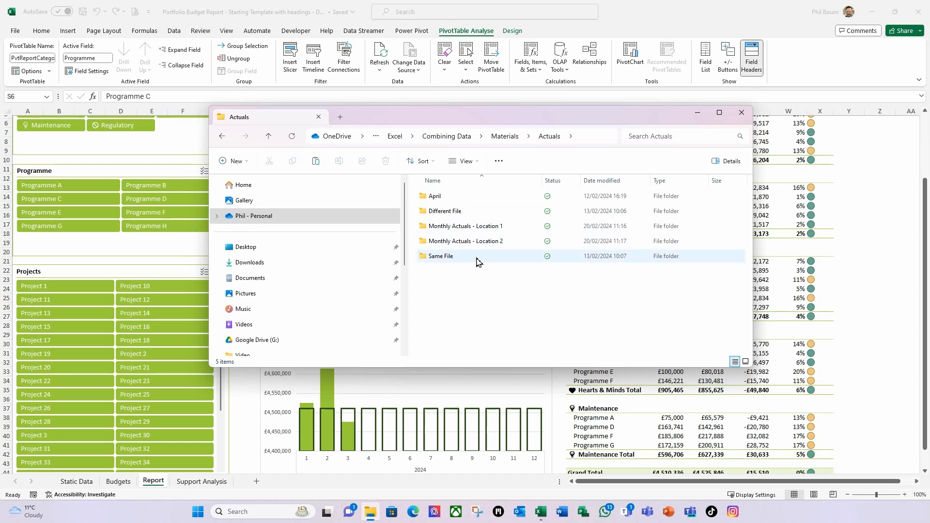
pyautogui.doubleClick(433, 198)
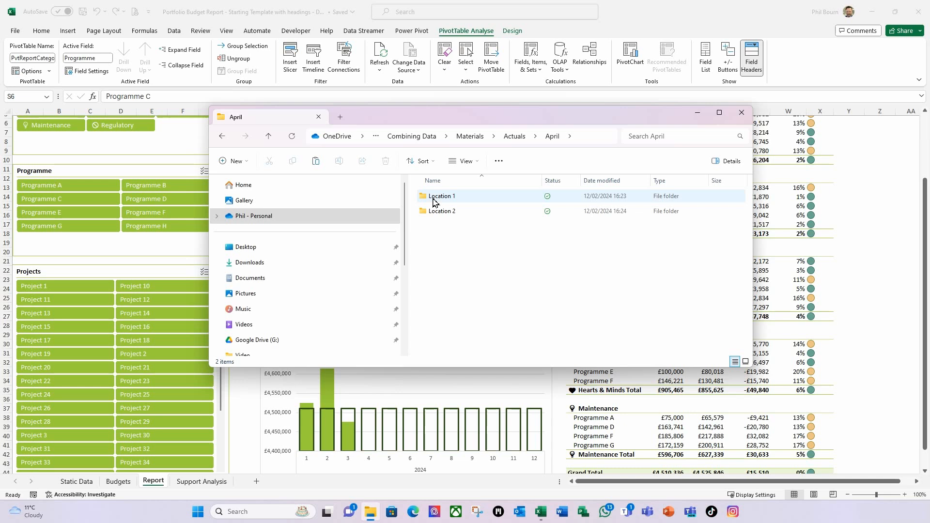
pyautogui.doubleClick(441, 198)
pyautogui.click(453, 198)
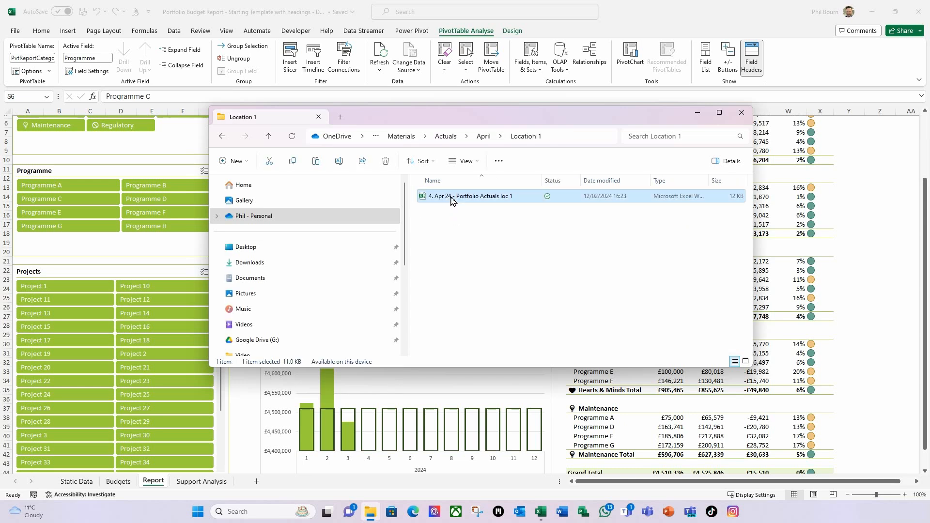
pyautogui.click(293, 162)
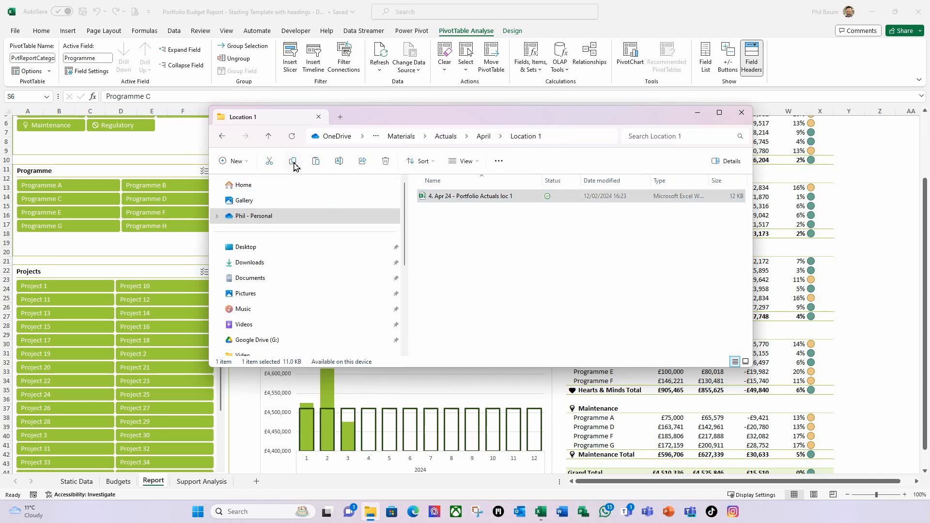
pyautogui.click(446, 136)
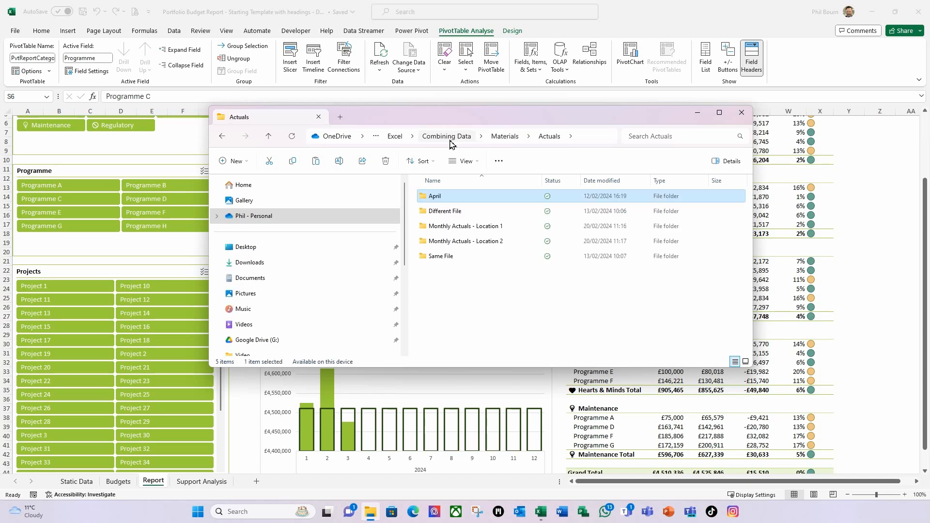
pyautogui.doubleClick(477, 226)
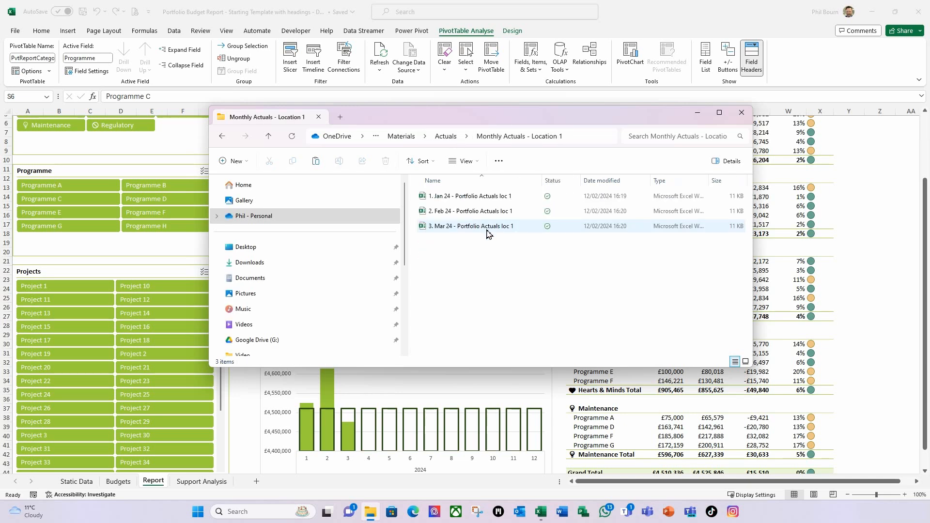
pyautogui.click(315, 164)
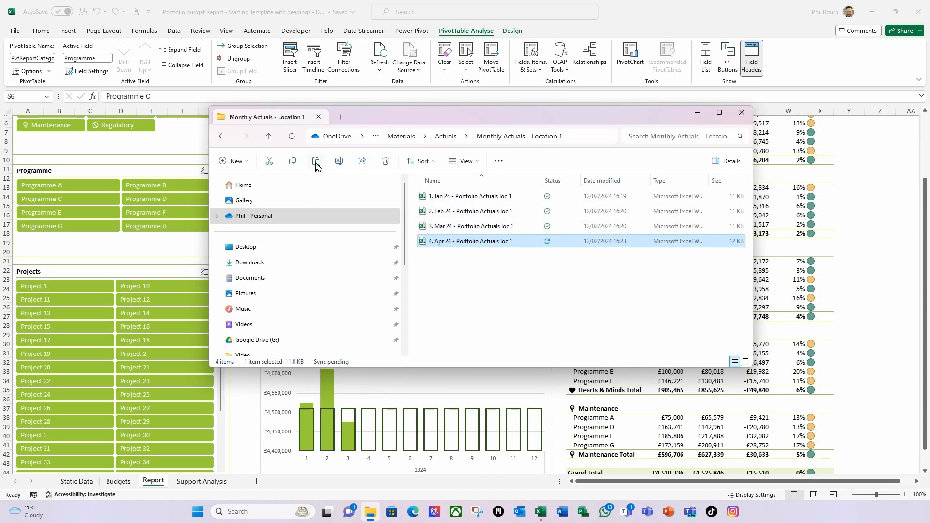
pyautogui.click(446, 137)
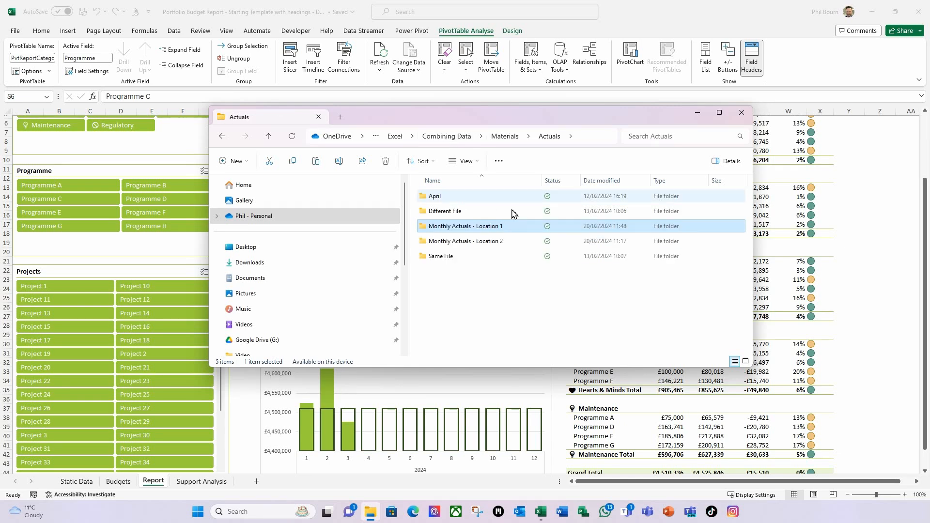
# Copy "4. Apr 24 - Portfolio Actuals loc 2" from April's Location 2 folder into Monthly Actuals - Location 2 and close File Explorer
pyautogui.doubleClick(437, 197)
pyautogui.doubleClick(442, 212)
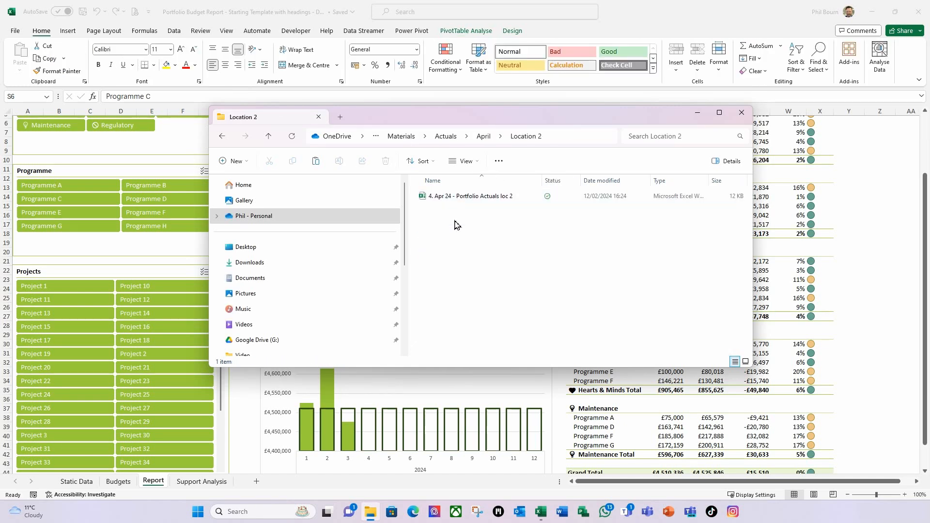
pyautogui.click(441, 197)
pyautogui.click(293, 161)
pyautogui.click(451, 137)
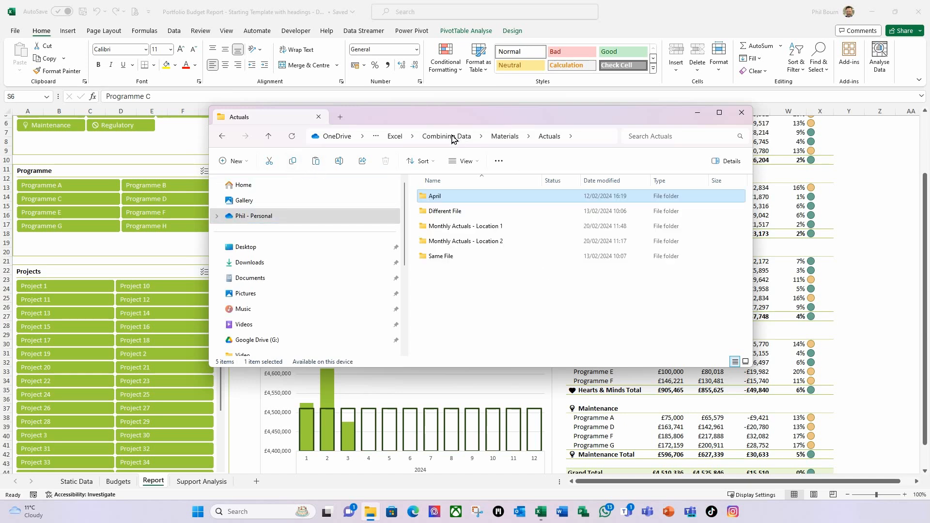
pyautogui.doubleClick(481, 242)
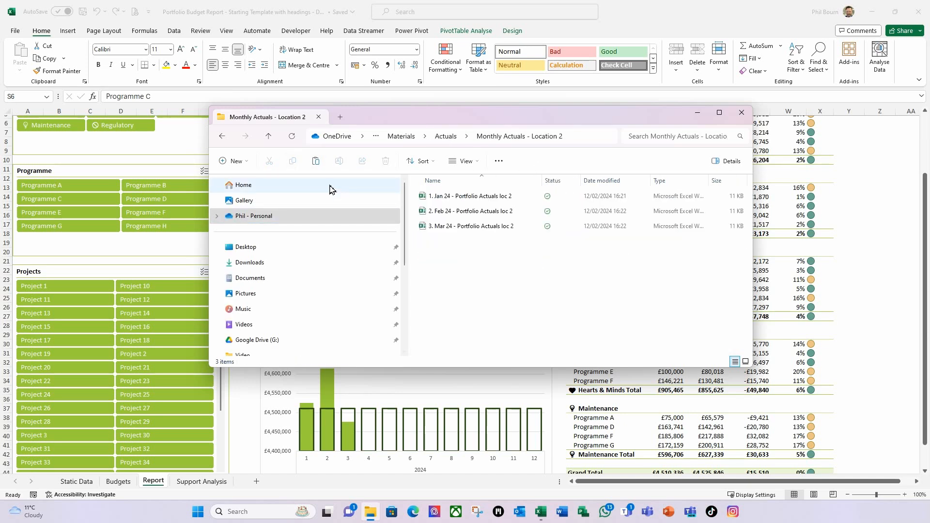
pyautogui.click(315, 161)
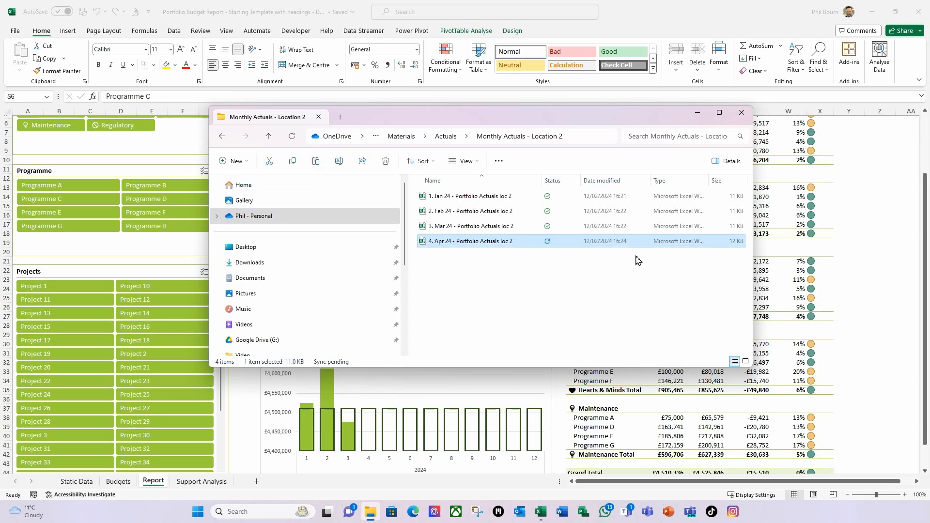
pyautogui.click(741, 112)
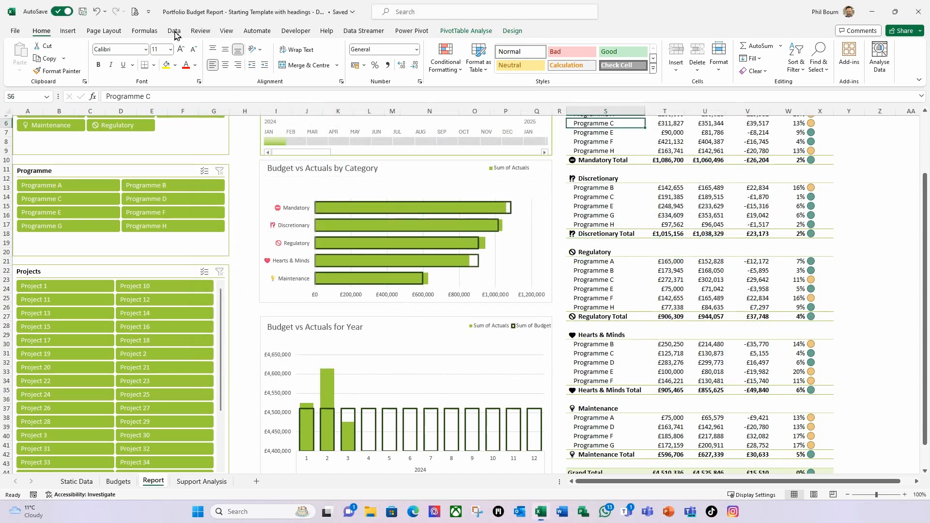
# Refresh all of the workbook's data to bring the April actuals into the Report sheet
pyautogui.click(174, 31)
pyautogui.click(183, 51)
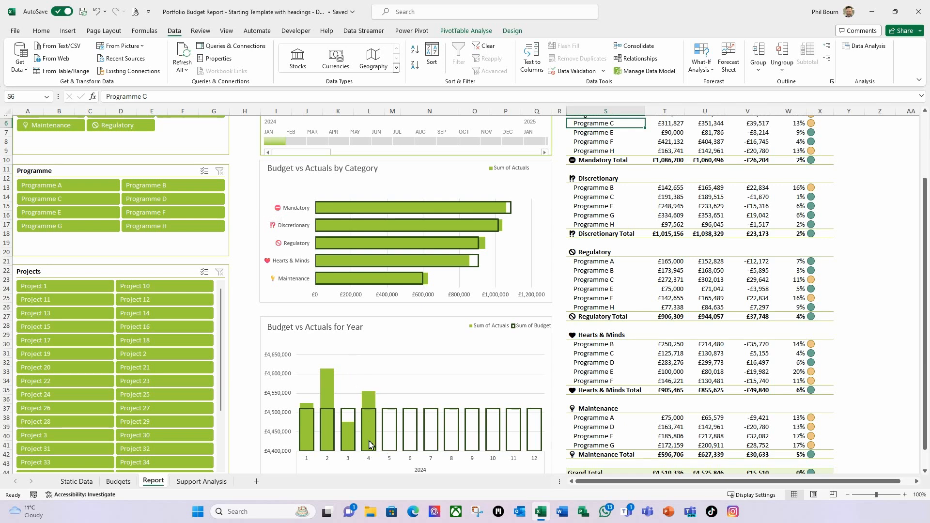
pyautogui.scroll(2, 347, 414)
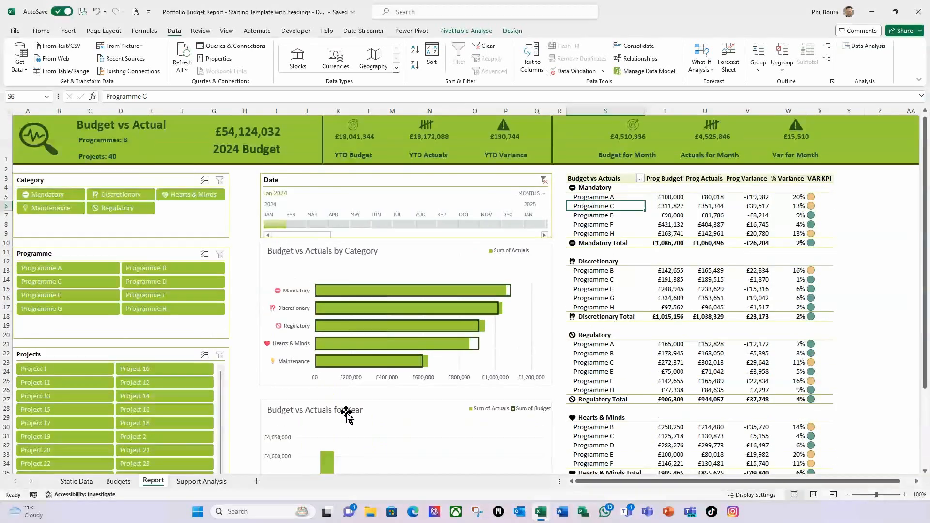
# Set the Date timeline to April 2024, and test the Category slicer with Regulatory before clearing it
pyautogui.click(339, 224)
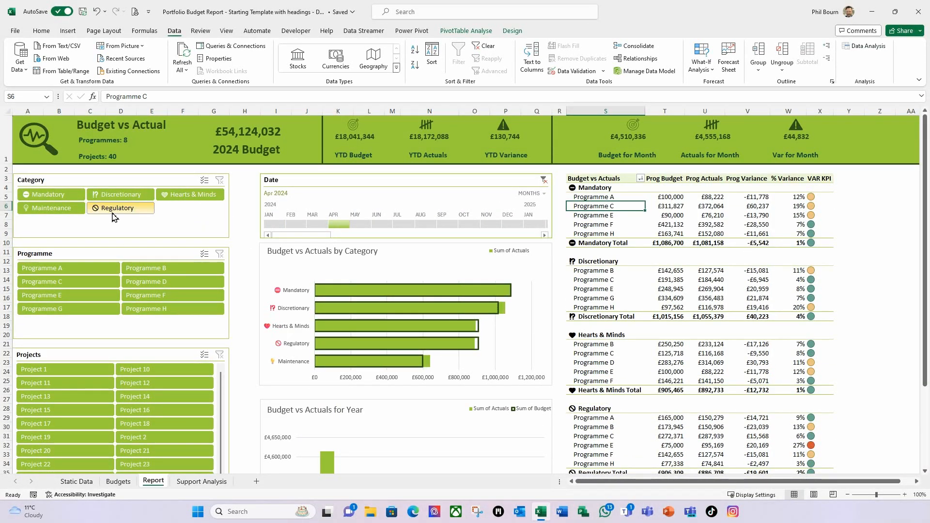
pyautogui.click(116, 208)
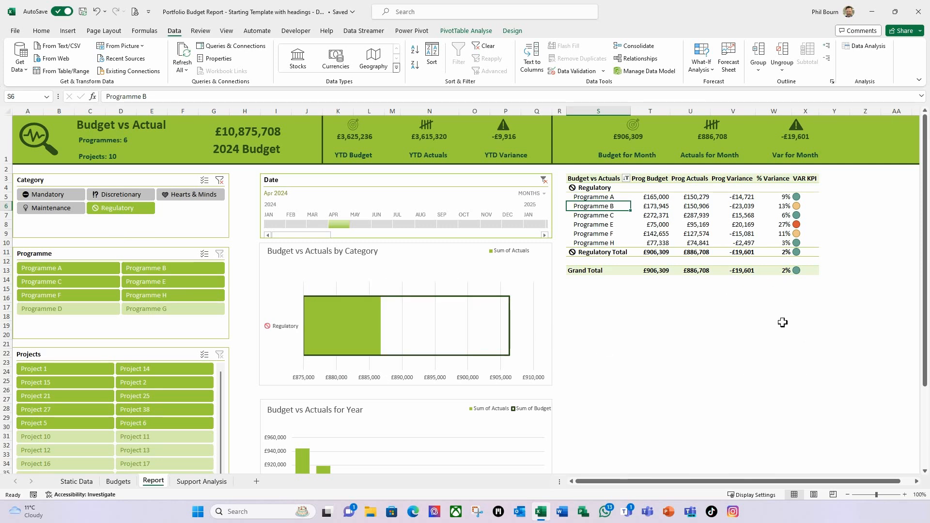
pyautogui.click(219, 180)
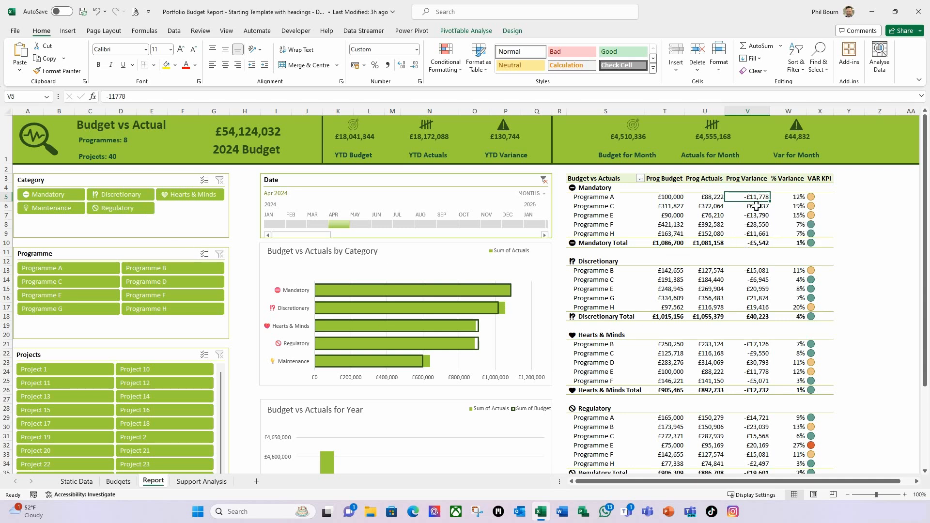
# Start a formula-based conditional formatting rule on Prog Variance cell V5 with the formula =if(v5>0,true,false)
pyautogui.moveTo(750, 237)
pyautogui.moveTo(701, 247)
pyautogui.click(460, 70)
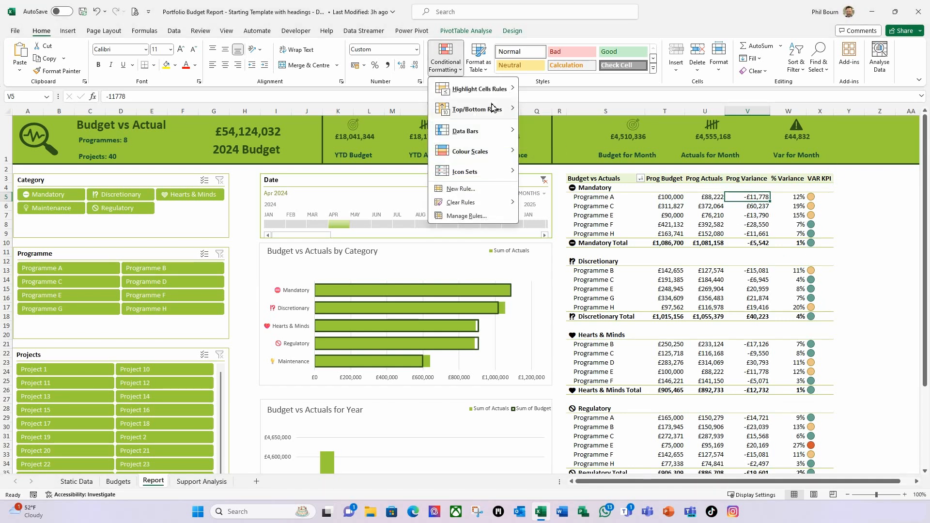
pyautogui.moveTo(487, 172)
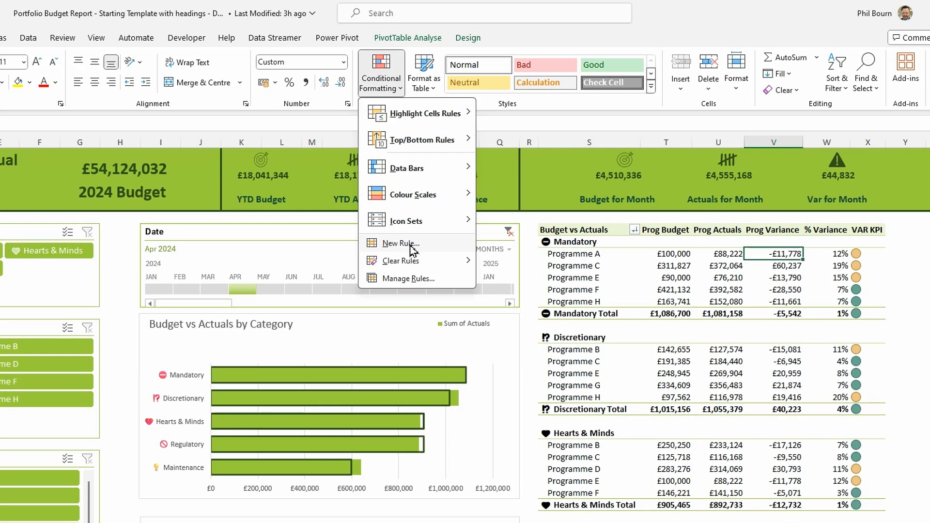
pyautogui.click(401, 245)
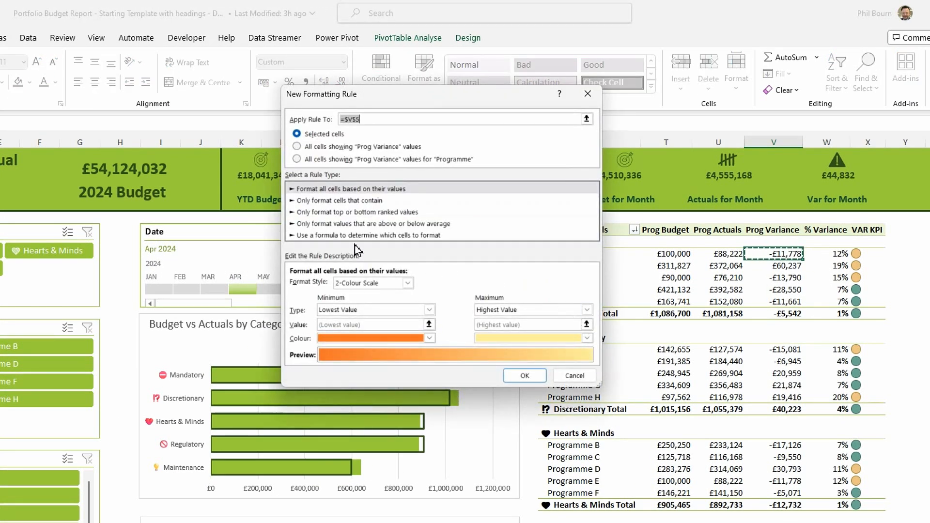
pyautogui.click(336, 236)
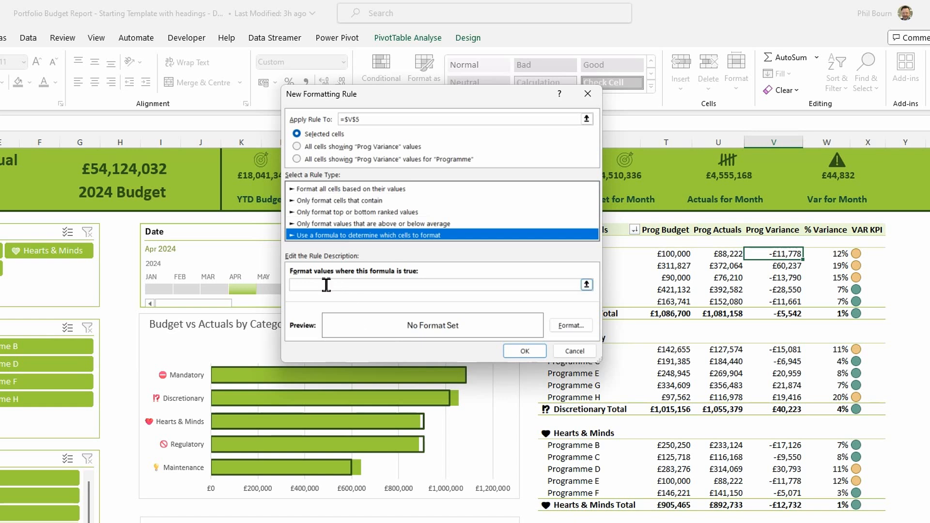
pyautogui.click(327, 286)
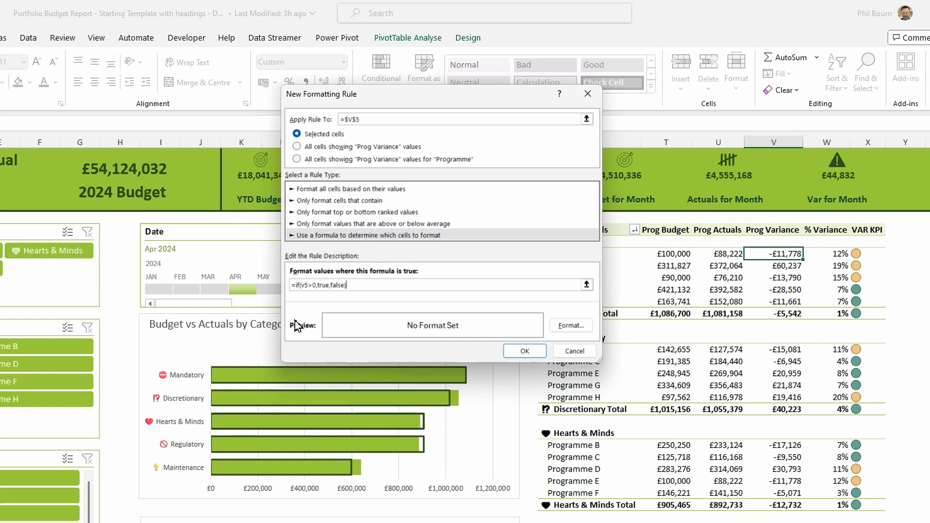
# Give the positive-variance rule a bold red font and apply it to all cells showing "Prog Variance" values
pyautogui.click(571, 325)
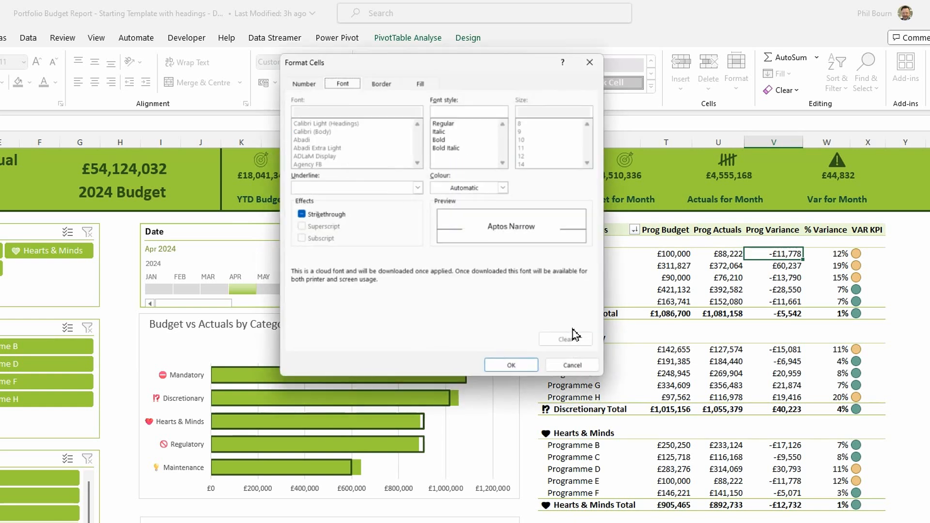
pyautogui.click(438, 135)
pyautogui.click(505, 185)
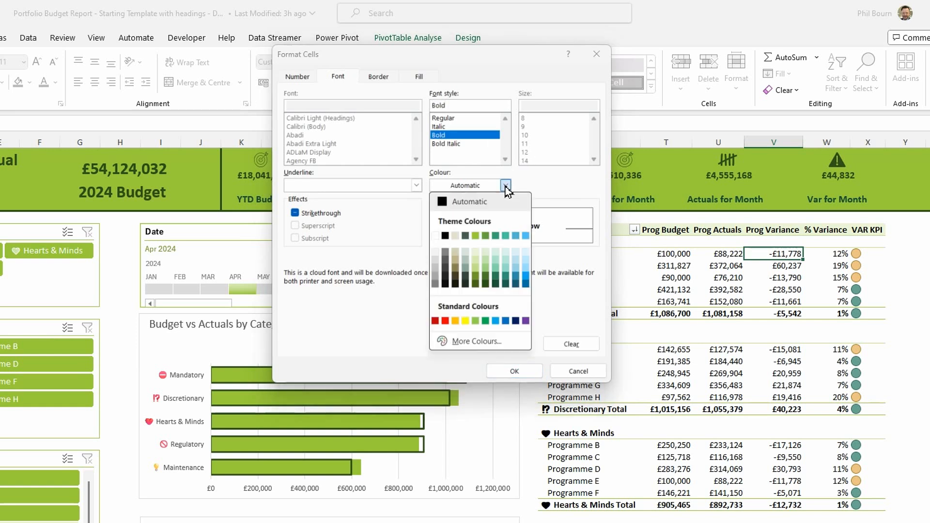
pyautogui.click(445, 320)
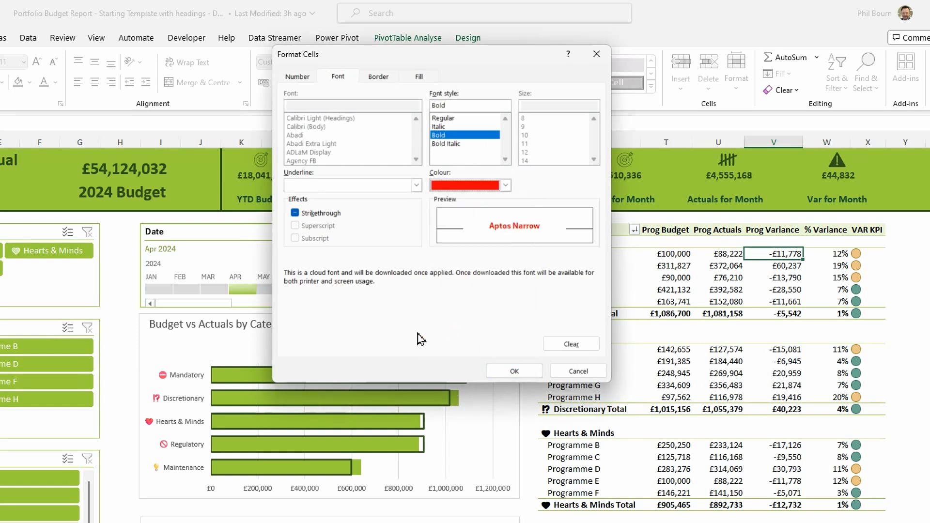
pyautogui.click(513, 372)
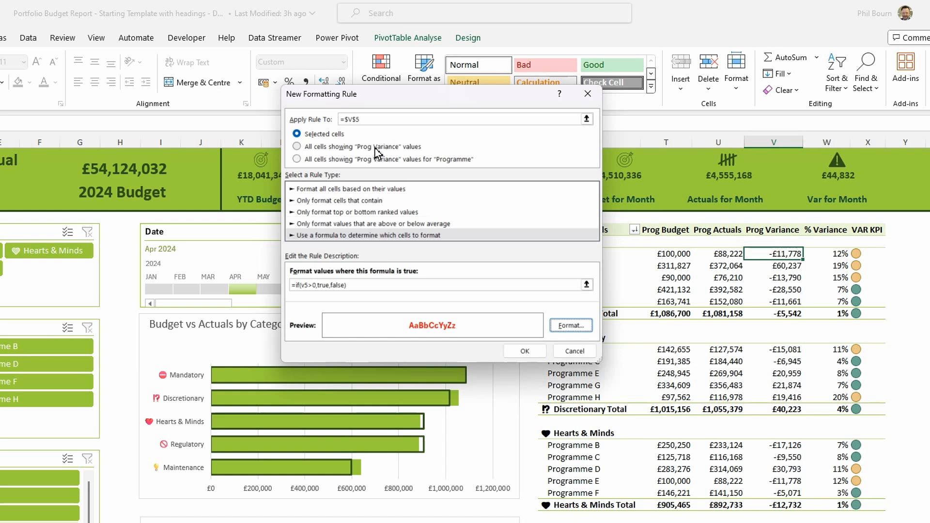
pyautogui.click(296, 146)
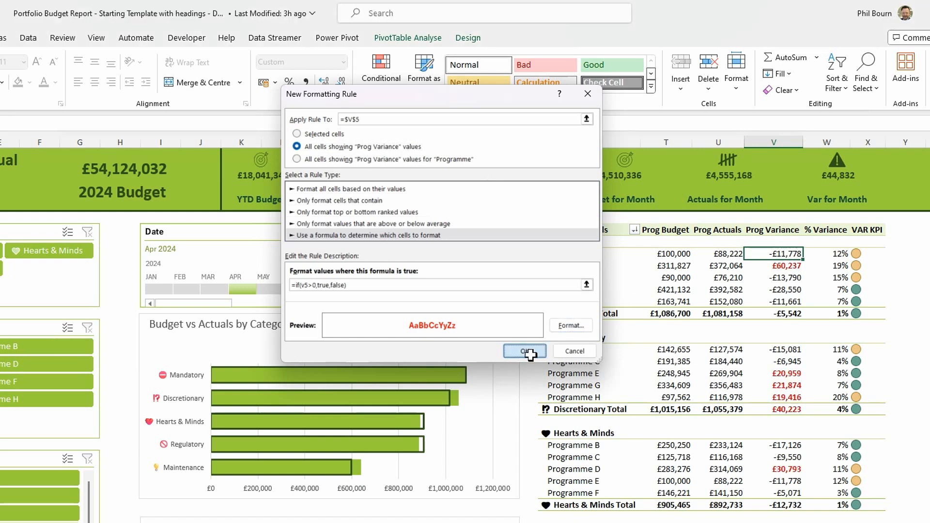
pyautogui.click(526, 351)
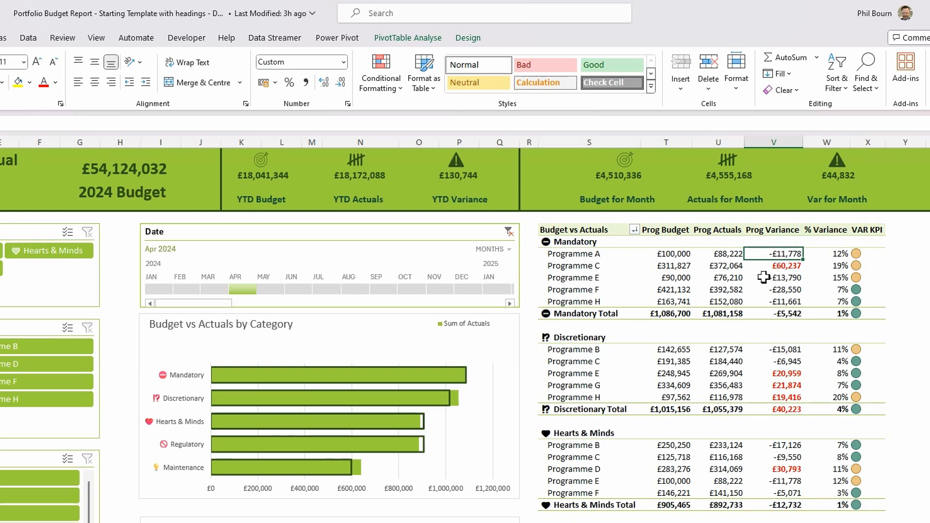
# Start a second formula-based conditional formatting rule on V5 with the formula =if(v5<0,true,false)
pyautogui.click(401, 99)
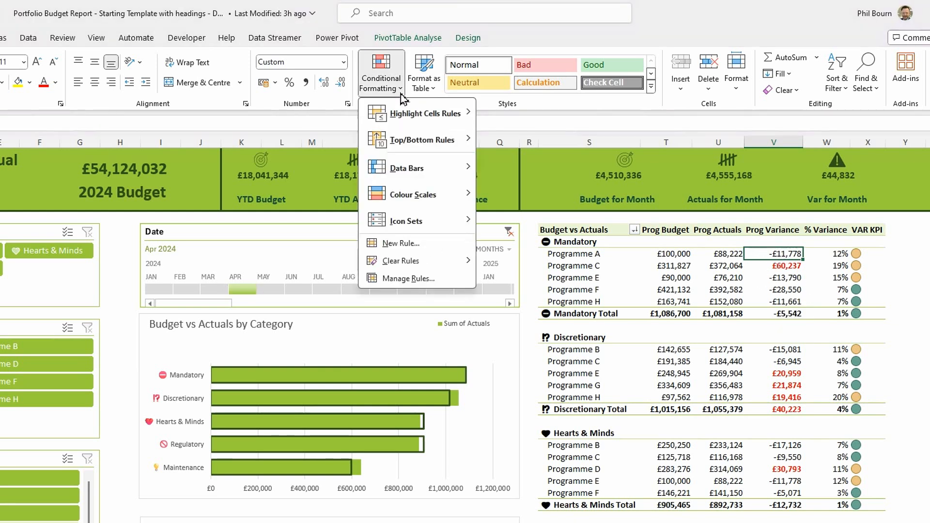
pyautogui.click(411, 248)
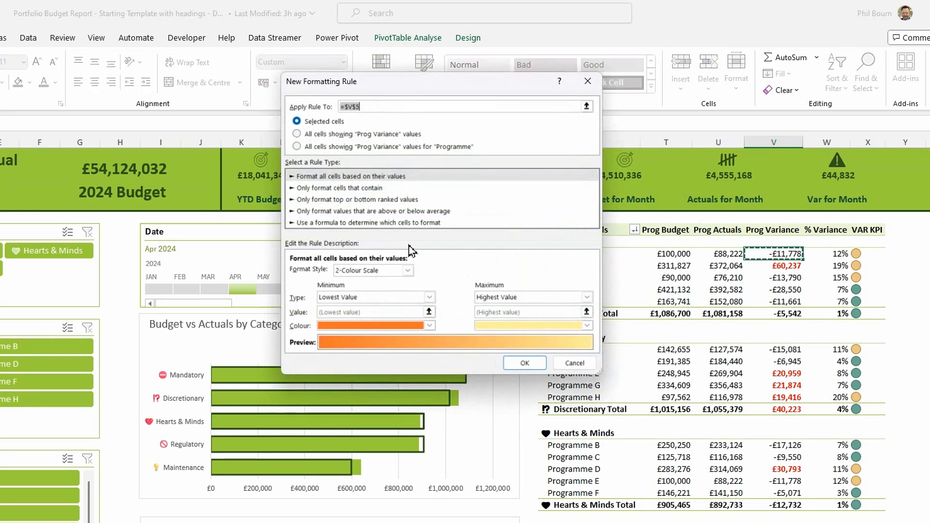
pyautogui.click(320, 224)
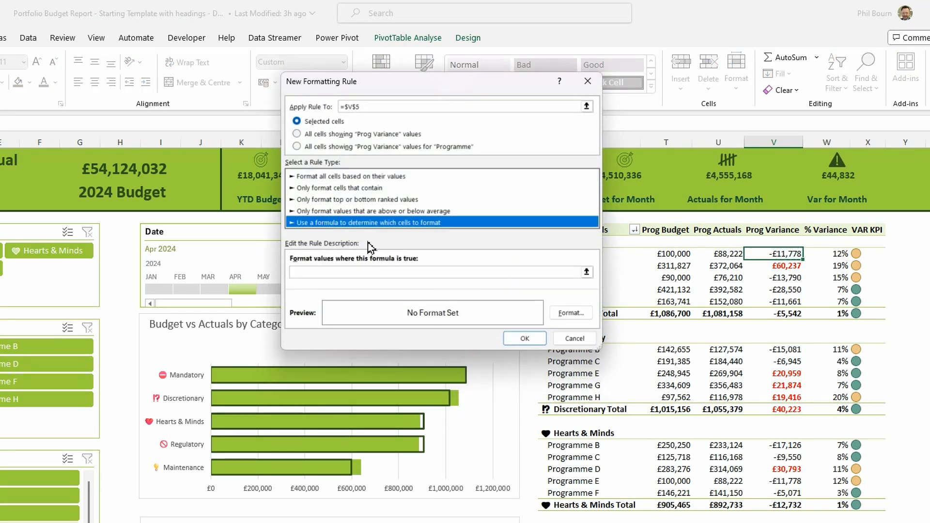
pyautogui.click(315, 272)
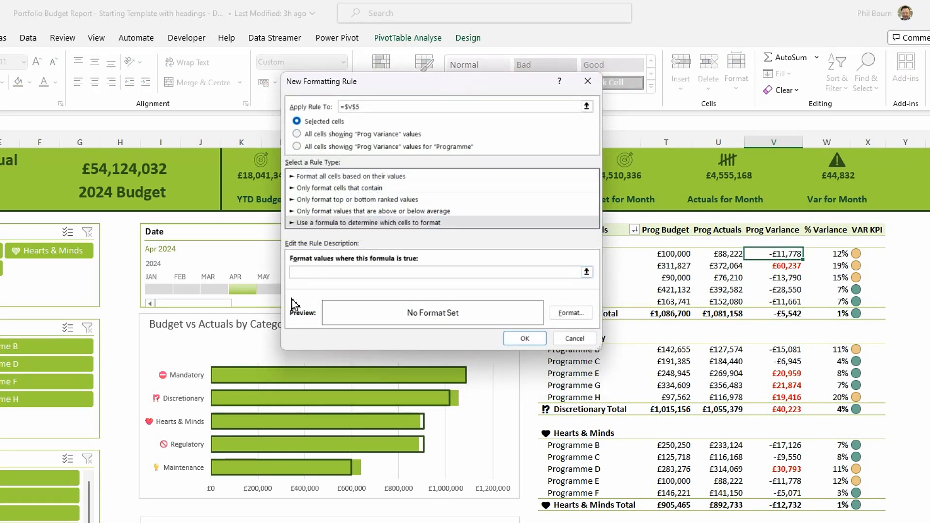
pyautogui.write('=if(v$')
pyautogui.write(',true,false')
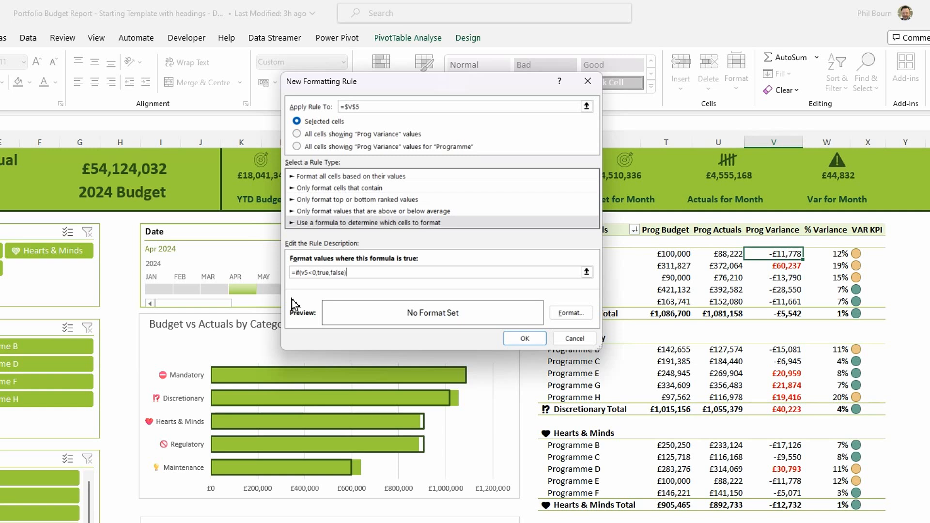
# Give the negative-variance rule a bold green font, apply it to all cells showing "Prog Variance" values, and check the table's colours
pyautogui.click(564, 314)
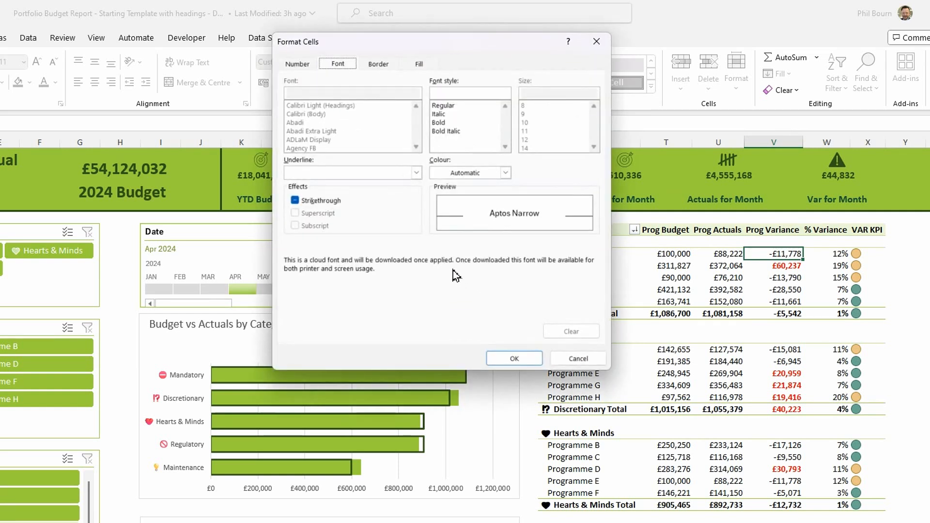
pyautogui.click(440, 122)
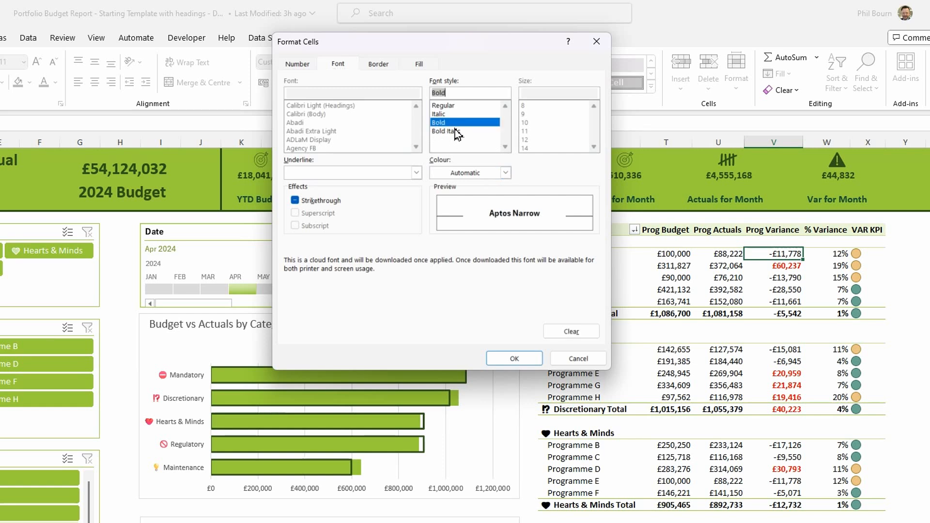
pyautogui.click(505, 173)
pyautogui.click(488, 308)
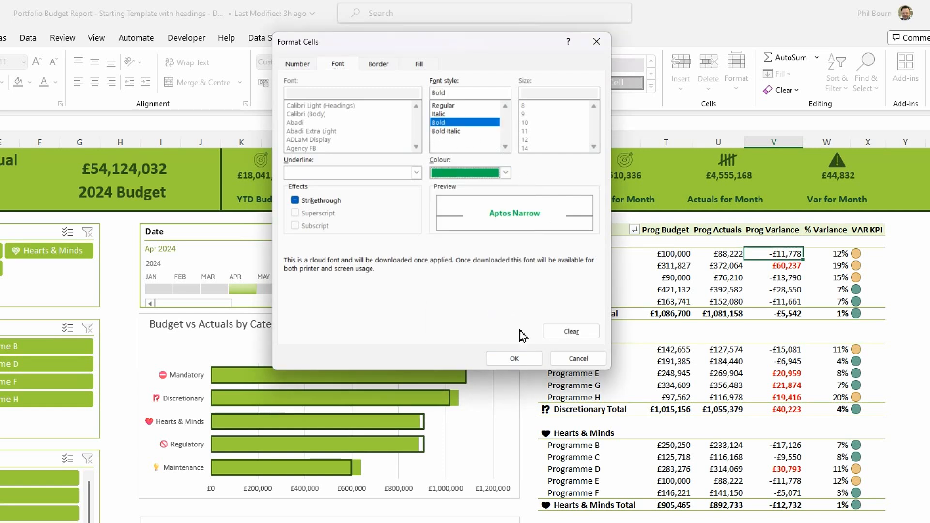
pyautogui.click(513, 358)
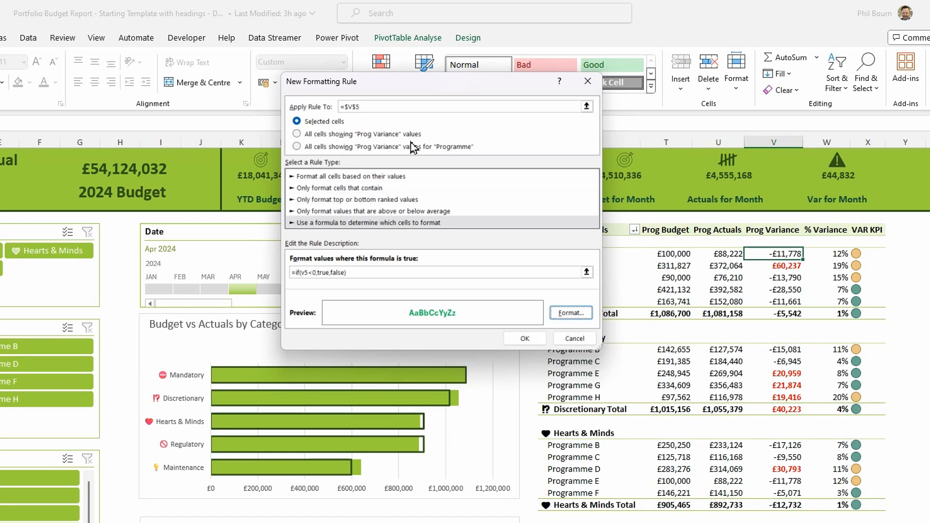
pyautogui.click(297, 134)
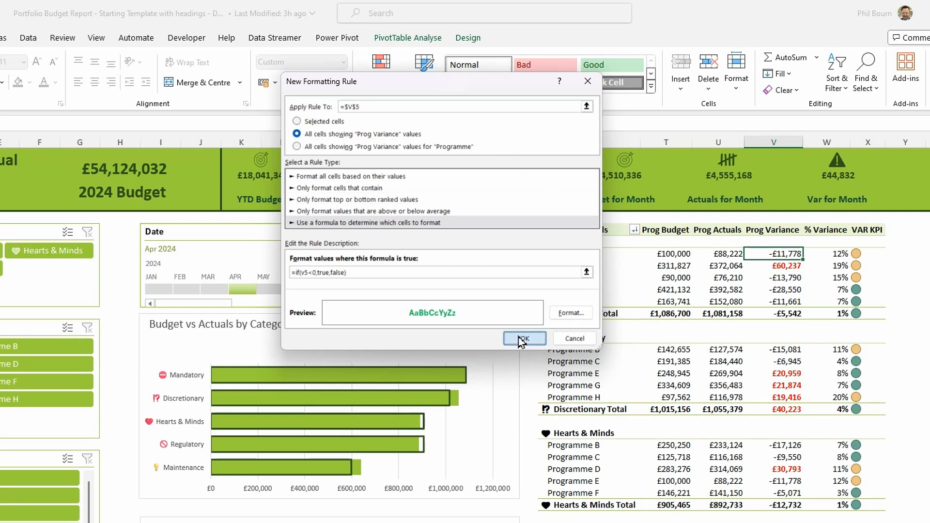
pyautogui.click(522, 338)
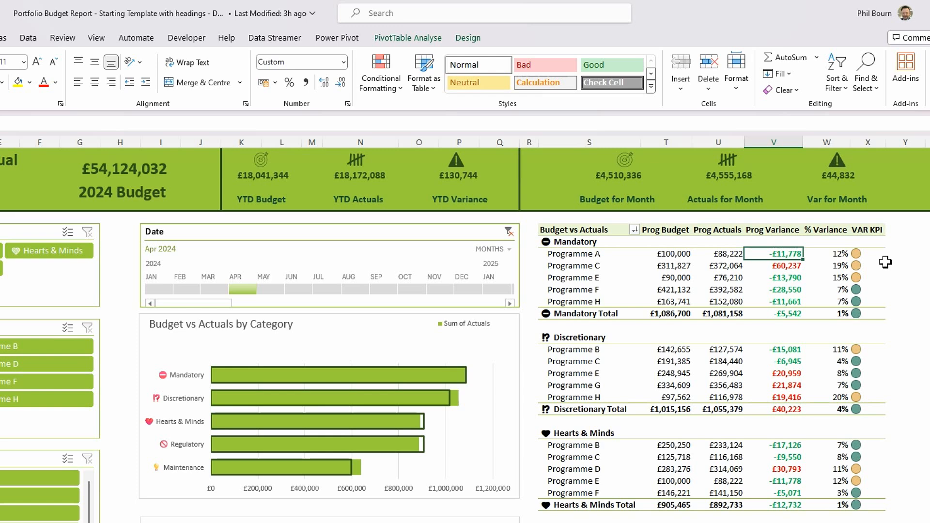
pyautogui.scroll(-1, 793, 318)
pyautogui.scroll(-5, 792, 318)
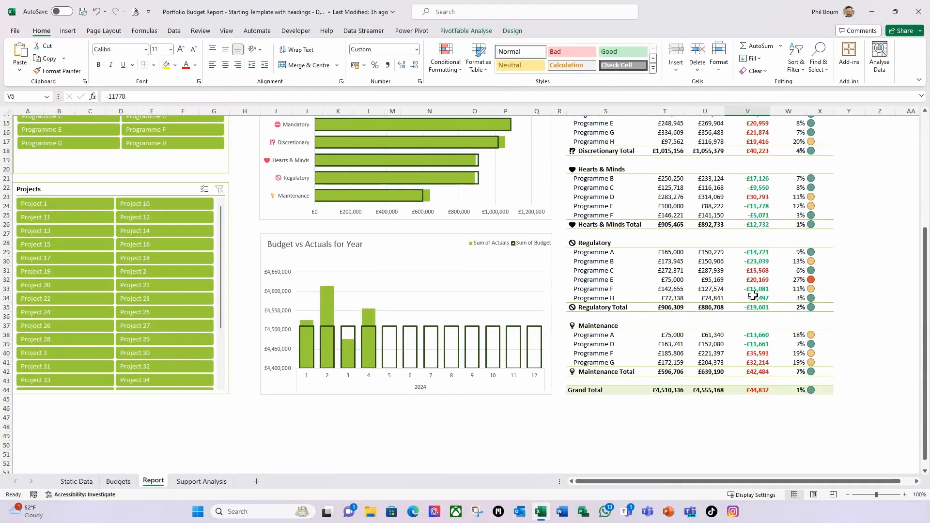
pyautogui.scroll(3, 746, 310)
pyautogui.scroll(3, 744, 252)
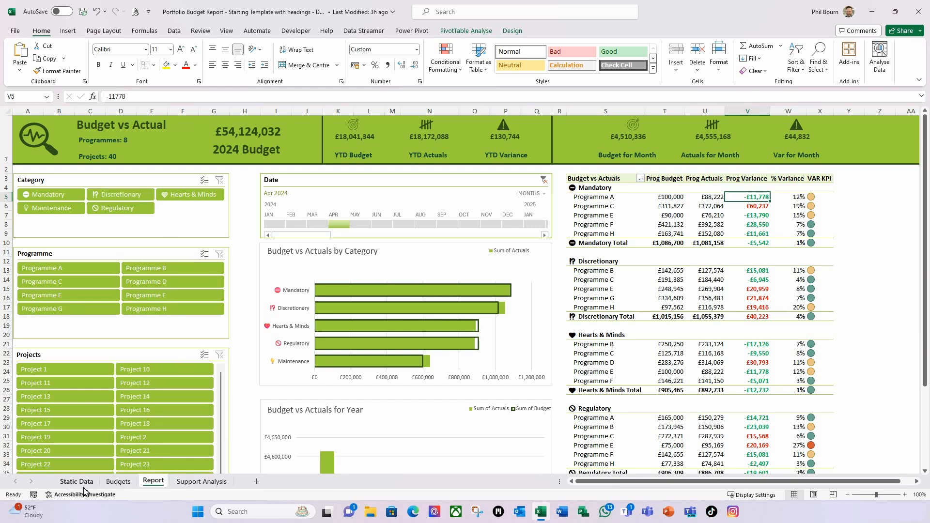
# Hide the Support Analysis sheet
pyautogui.click(194, 482)
pyautogui.rightClick(196, 485)
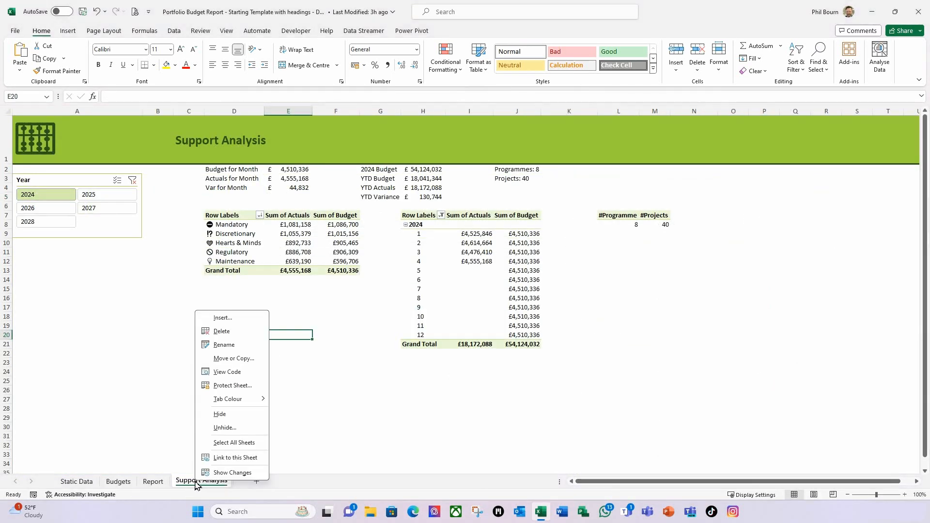
pyautogui.click(221, 415)
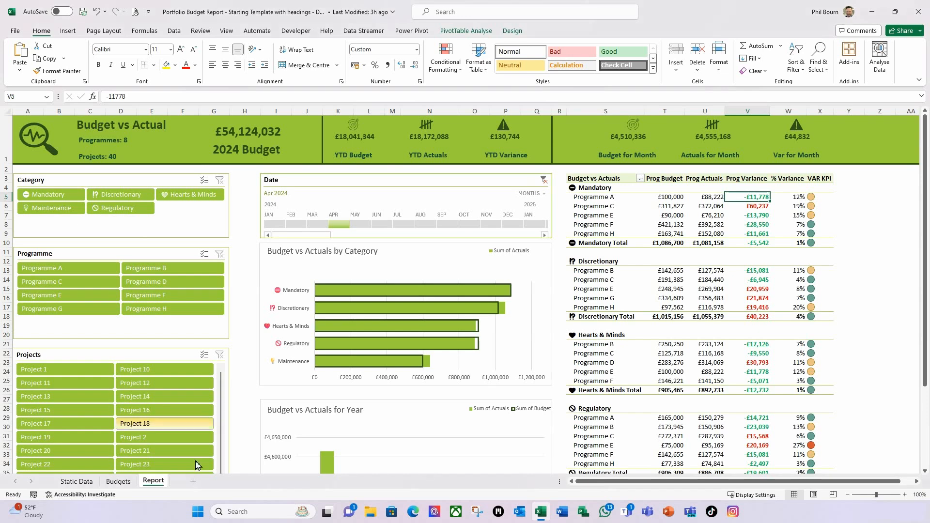
# Hide the Budgets and Static Data sheets so that only Report remains
pyautogui.click(119, 483)
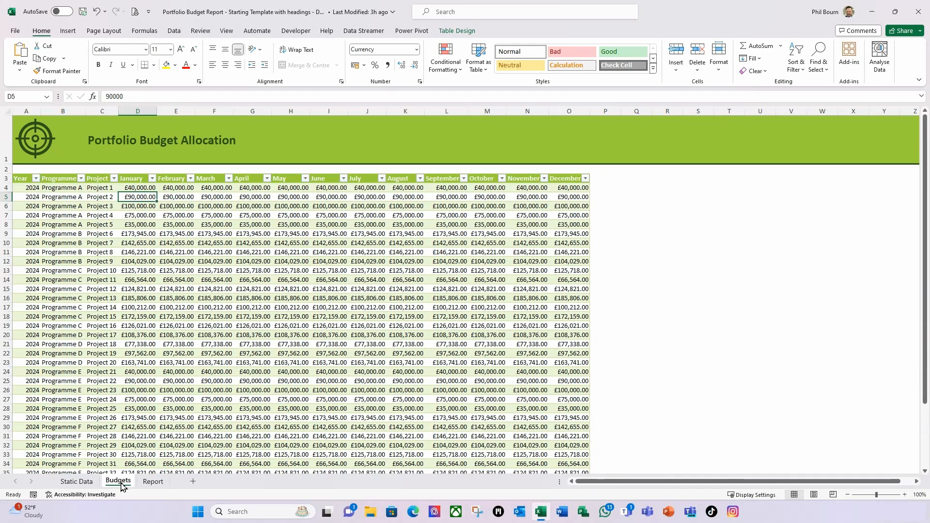
pyautogui.rightClick(121, 484)
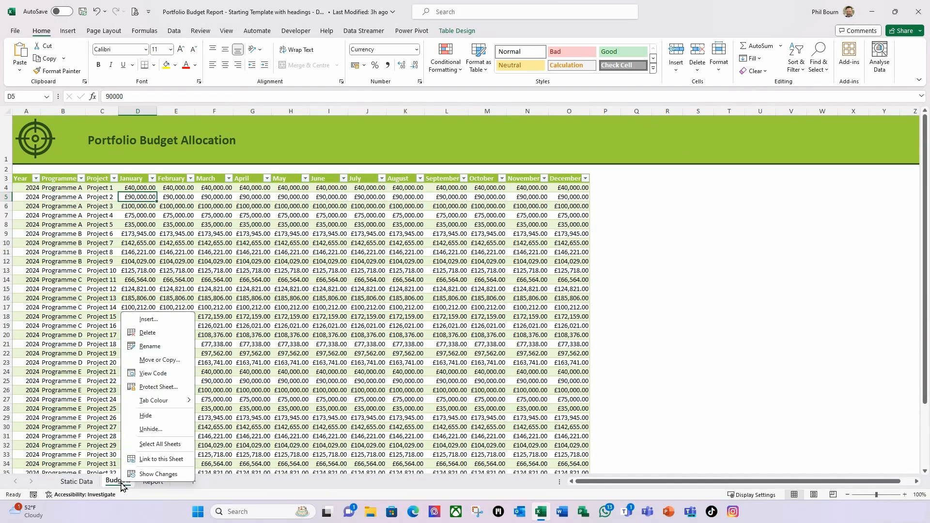
pyautogui.click(148, 415)
pyautogui.click(79, 483)
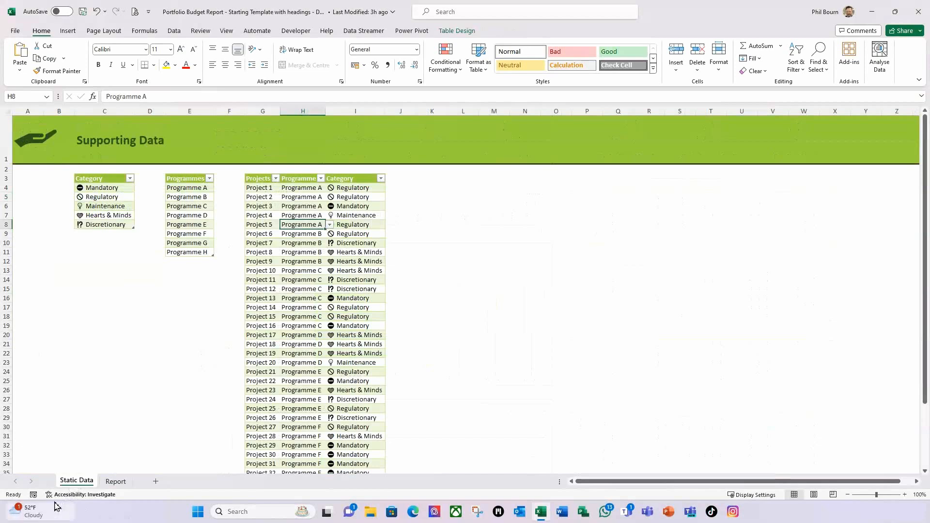
pyautogui.rightClick(79, 482)
pyautogui.click(111, 416)
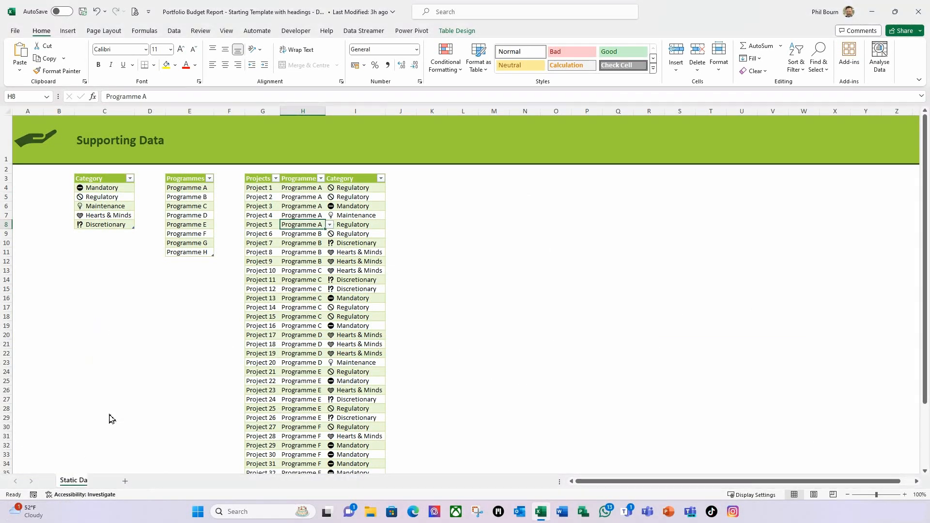